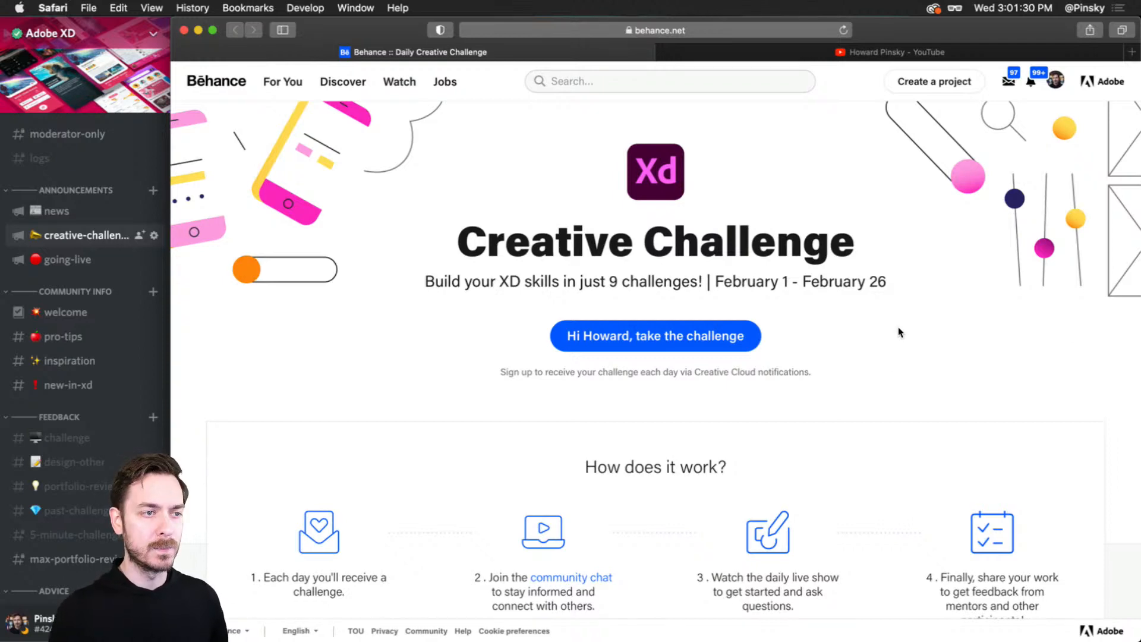
# - Look over how the Creative Challenge works and read the challenge #7 announcement in Discord's creative-challenge channel
pyautogui.scroll(-6, 898, 331)
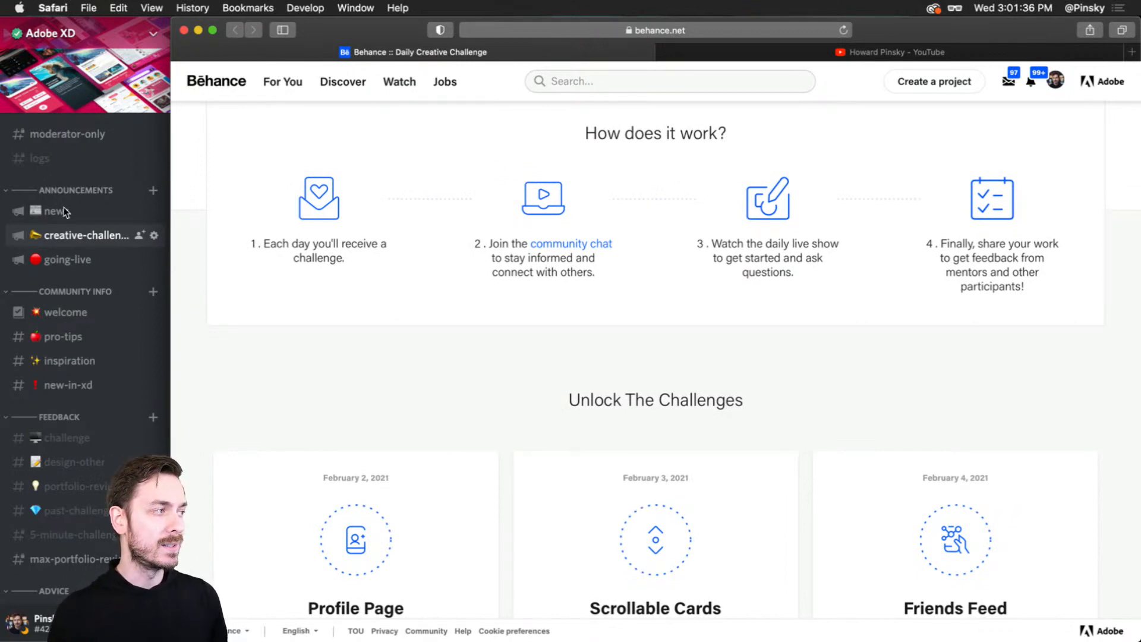
pyautogui.click(68, 236)
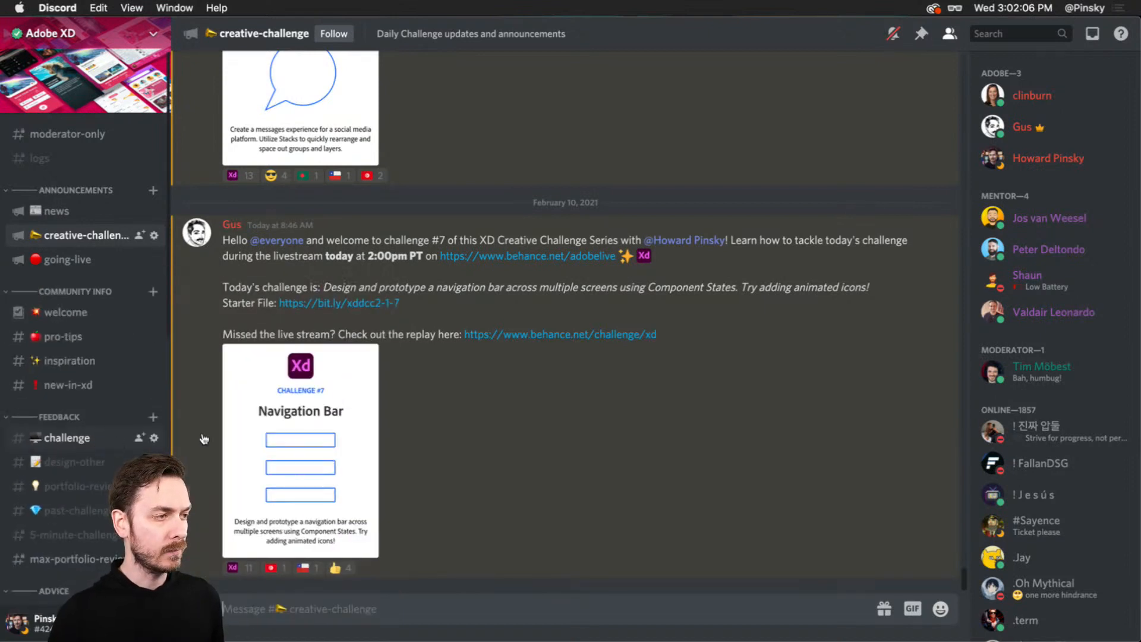
pyautogui.press('super+Tab')
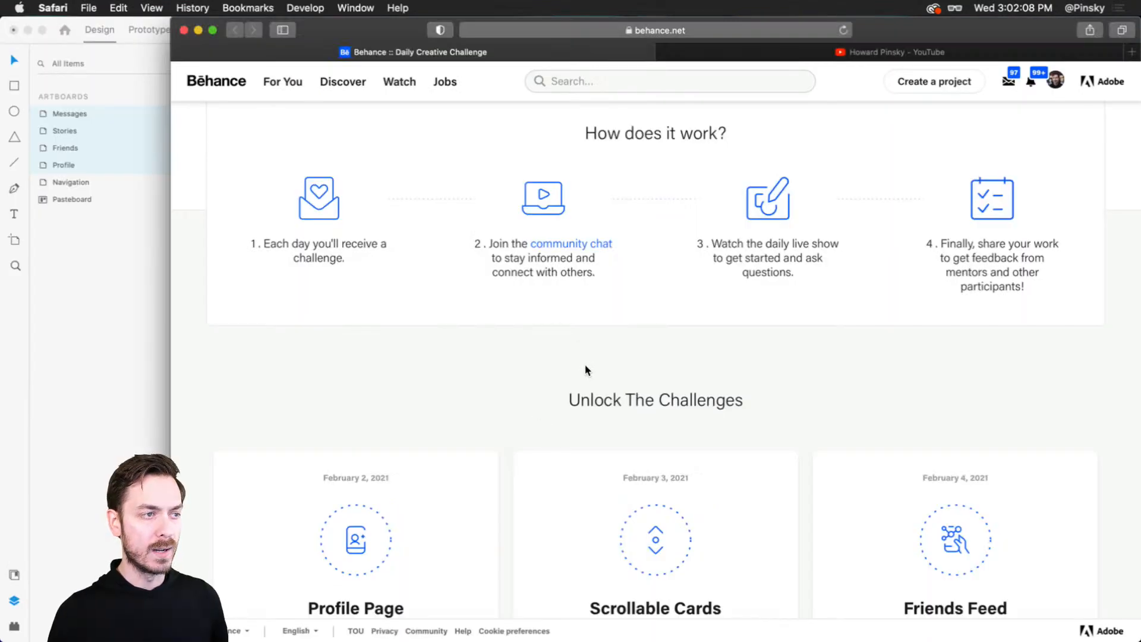
# - Widen the Safari window and review the challenge cards from Profile Page to Navigation Bar, plus the YouTube channel's uploads
pyautogui.moveTo(170, 340); pyautogui.dragTo(11, 324)
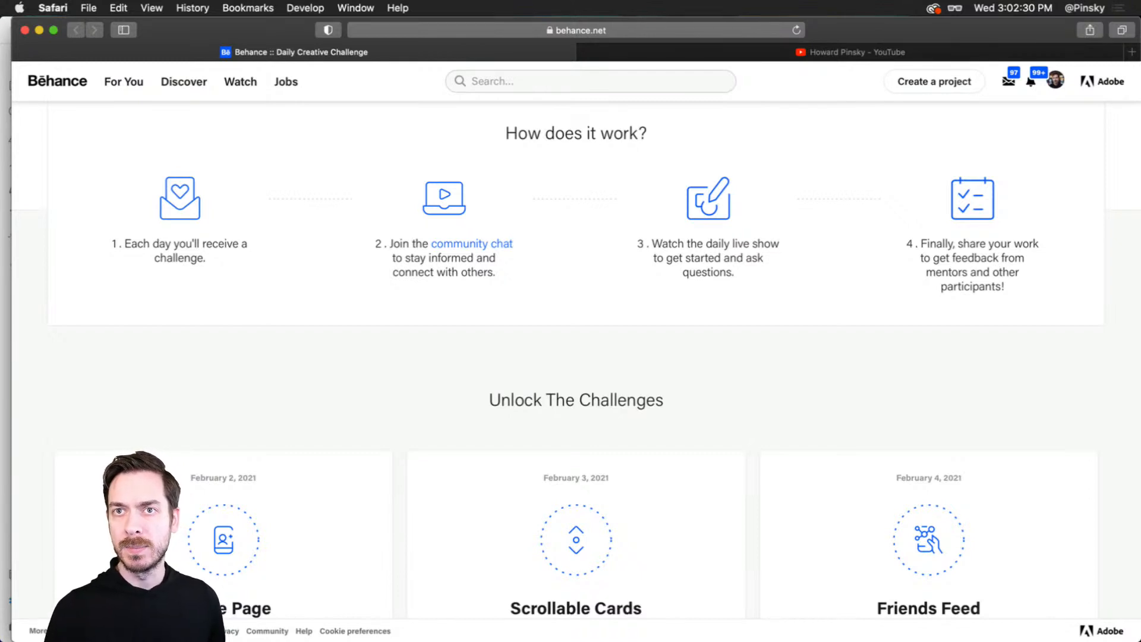
pyautogui.scroll(-5, 797, 377)
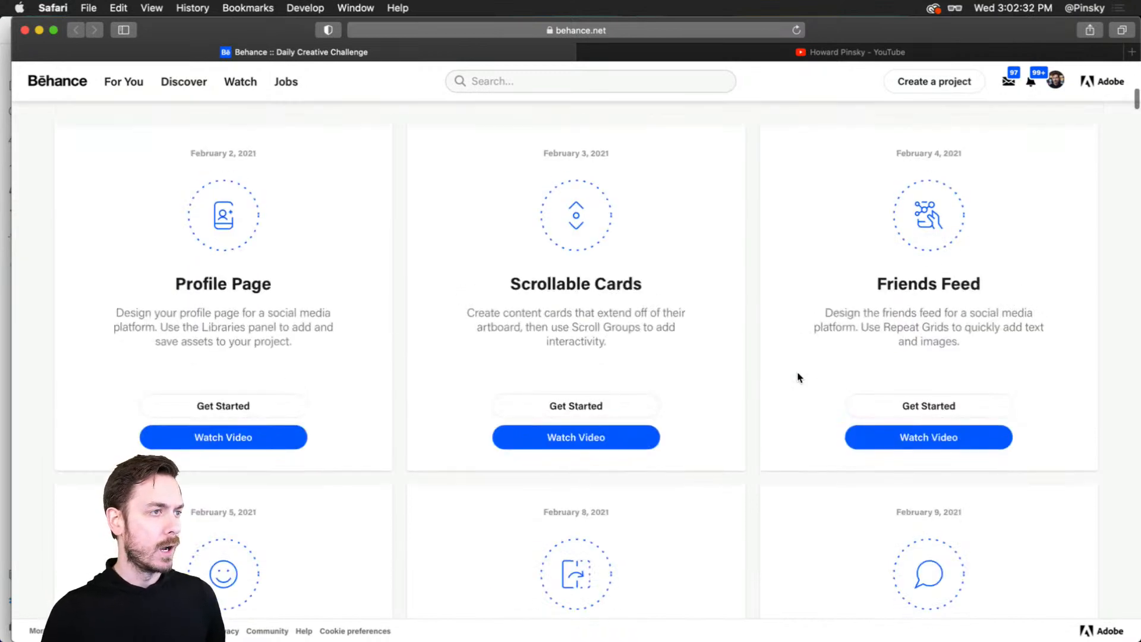
pyautogui.scroll(1, 797, 376)
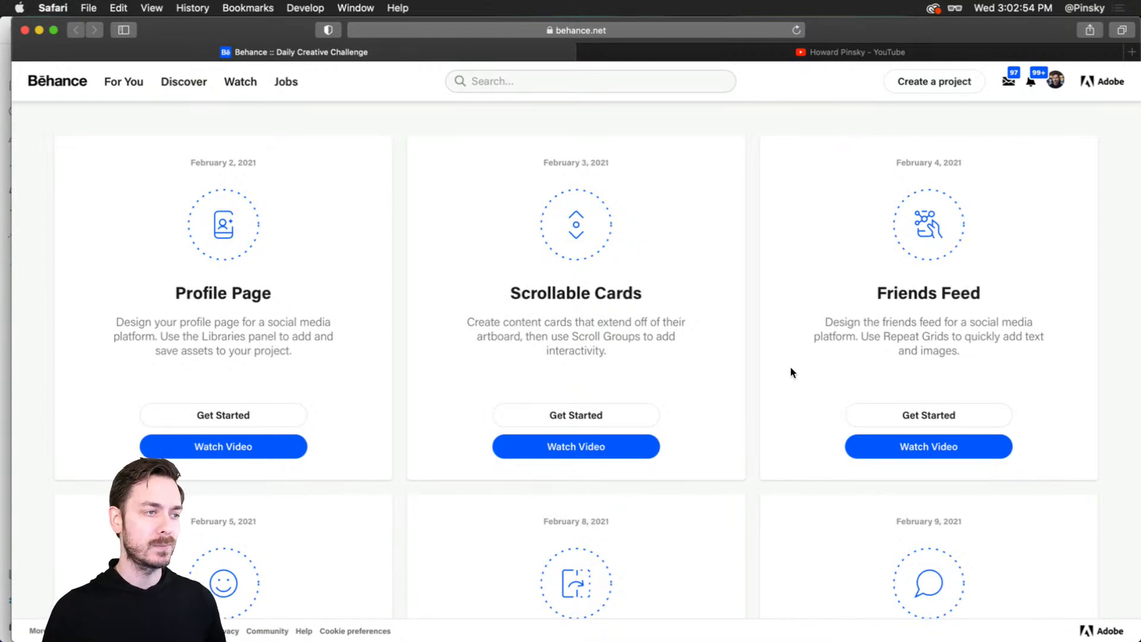
pyautogui.moveTo(593, 290); pyautogui.dragTo(665, 361)
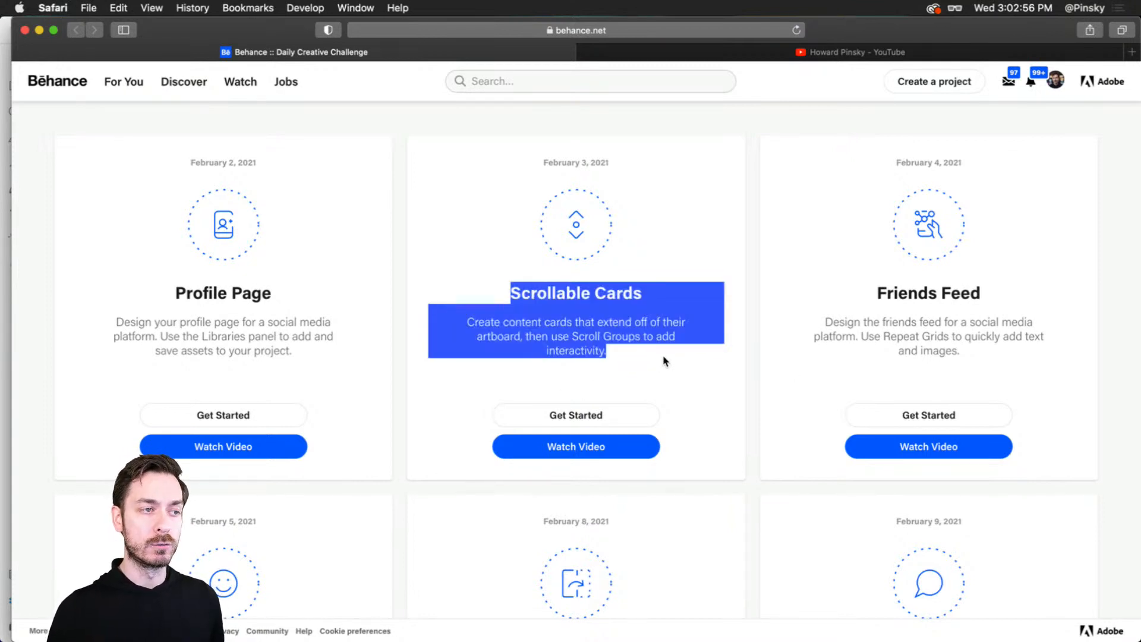
pyautogui.click(664, 361)
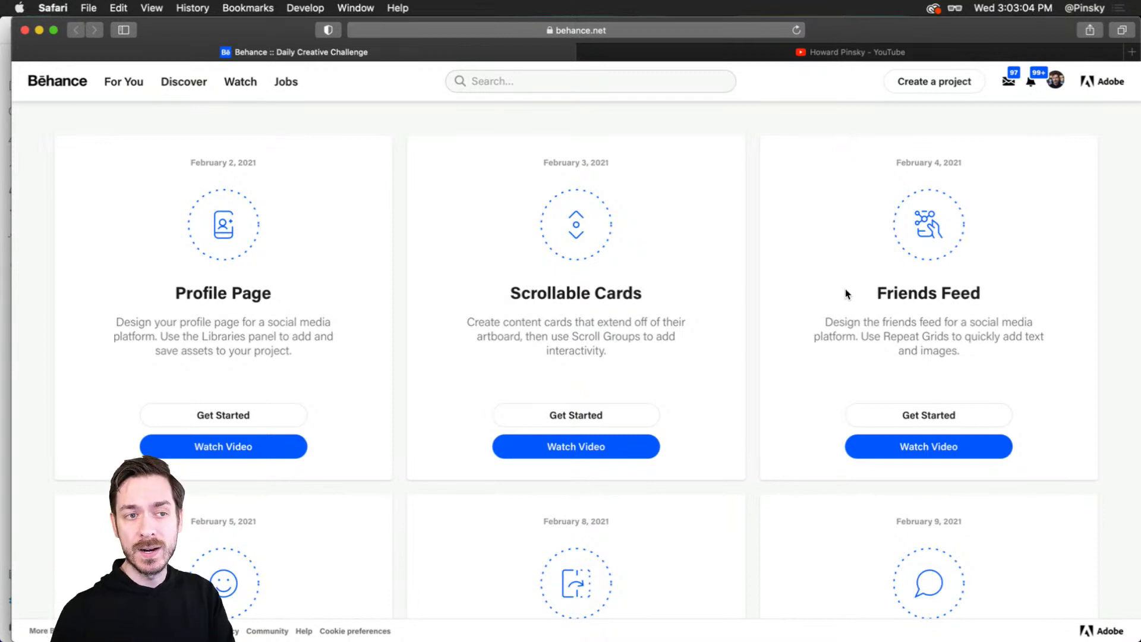
pyautogui.scroll(-5, 847, 293)
pyautogui.scroll(-1, 840, 292)
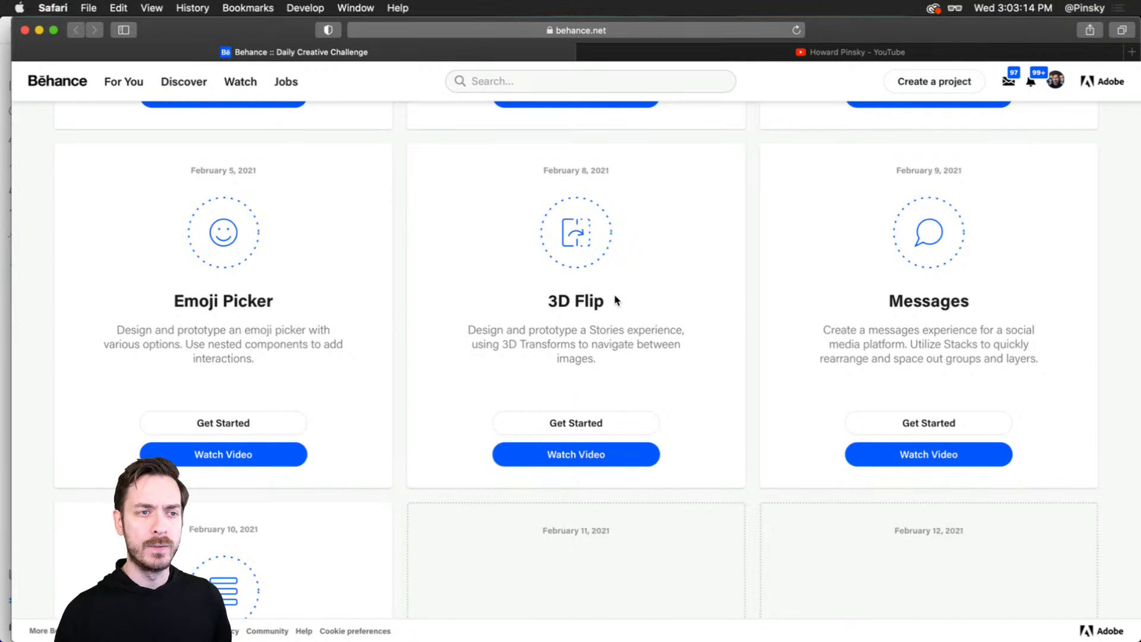
pyautogui.scroll(-5, 720, 274)
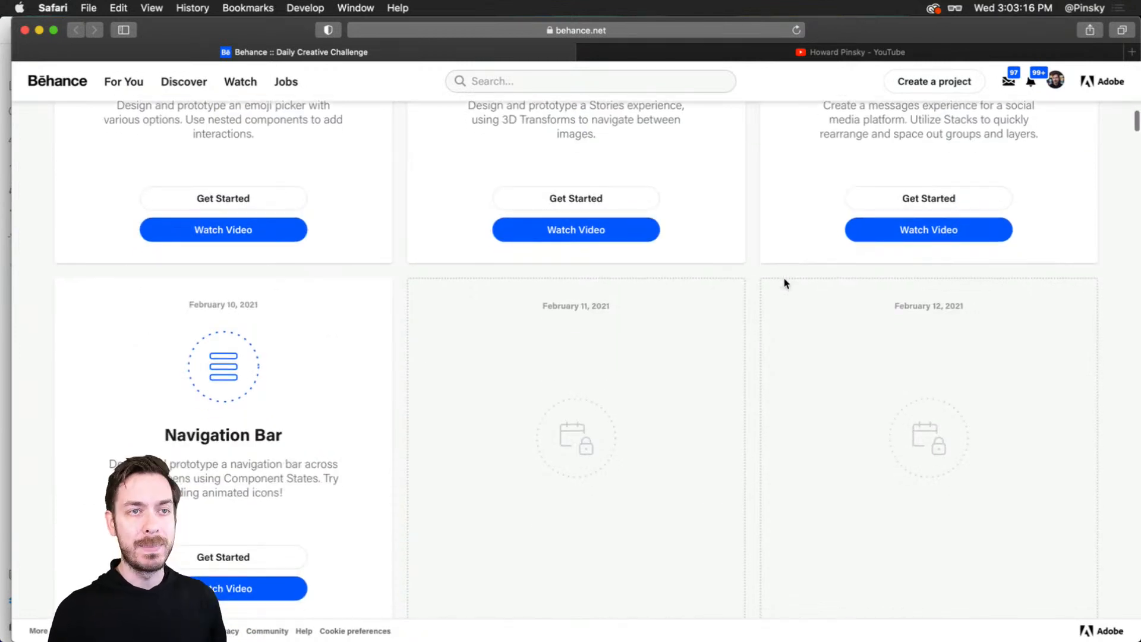
pyautogui.scroll(-4, 272, 304)
pyautogui.scroll(1, 273, 303)
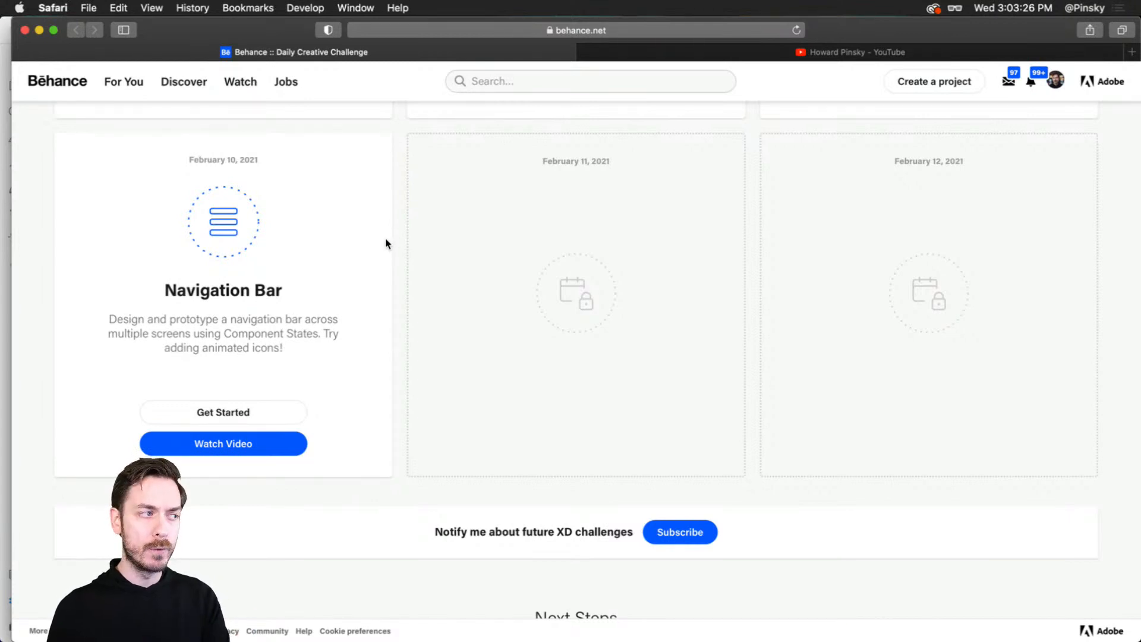
pyautogui.click(711, 52)
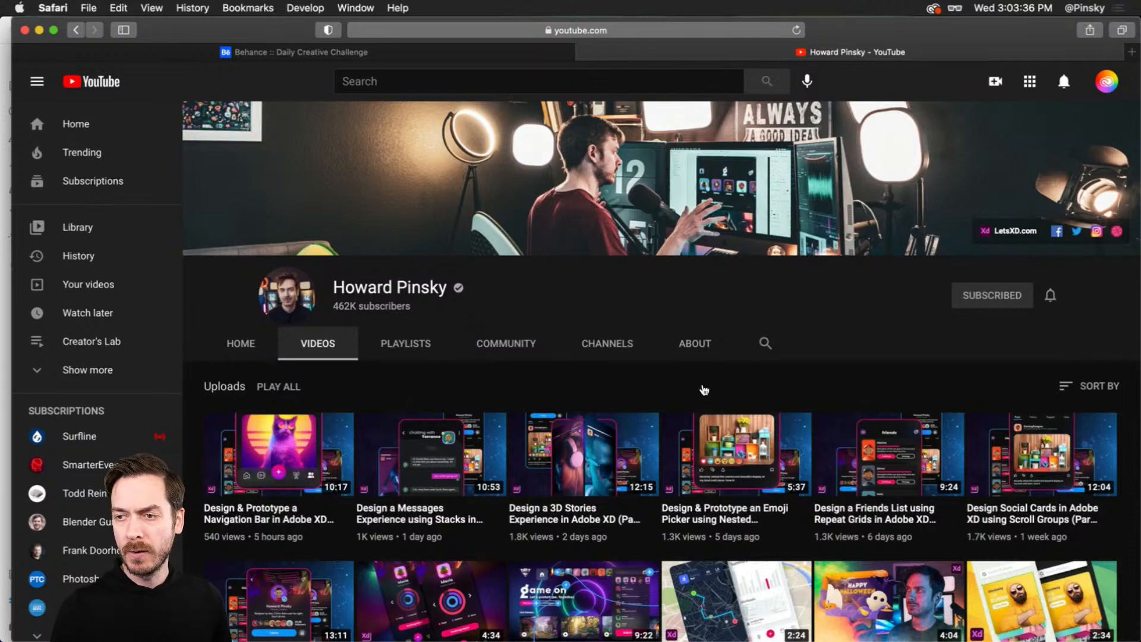
# - Switch to Adobe XD and examine the challenge prompt and inspiration images in the Day 7 starter file
pyautogui.press('super+Tab')
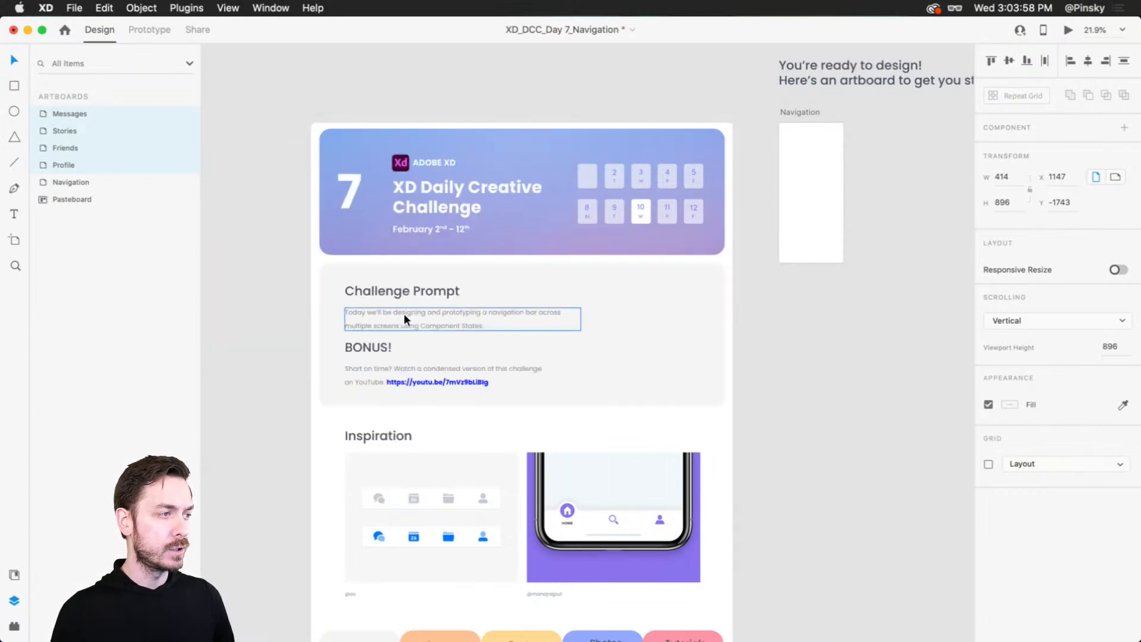
pyautogui.scroll(3, 404, 312)
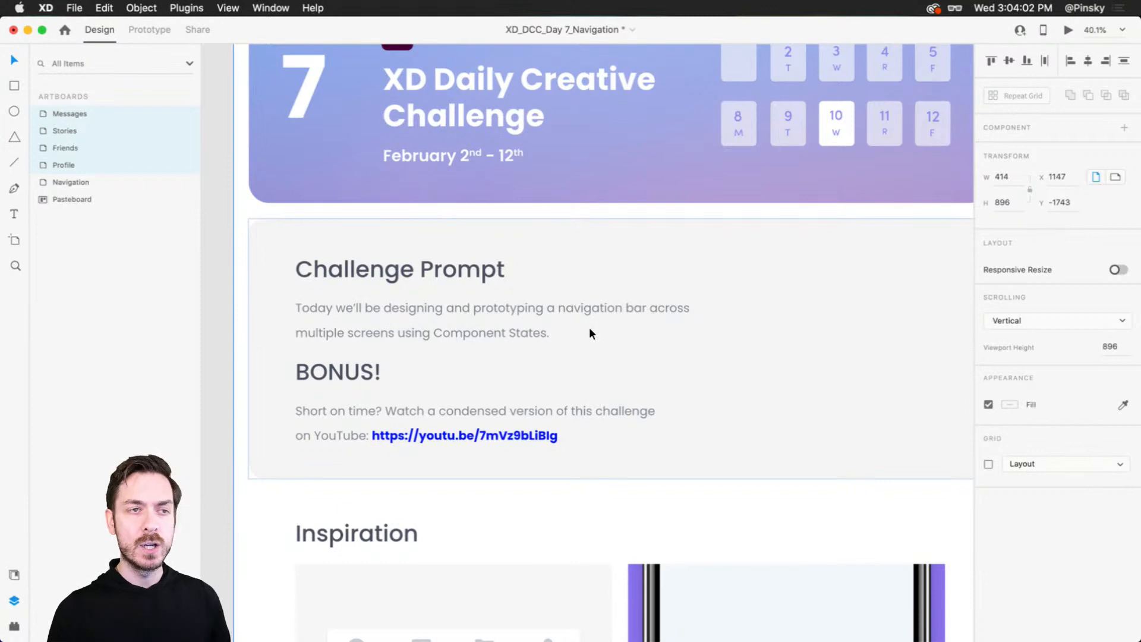
pyautogui.scroll(-2, 590, 327)
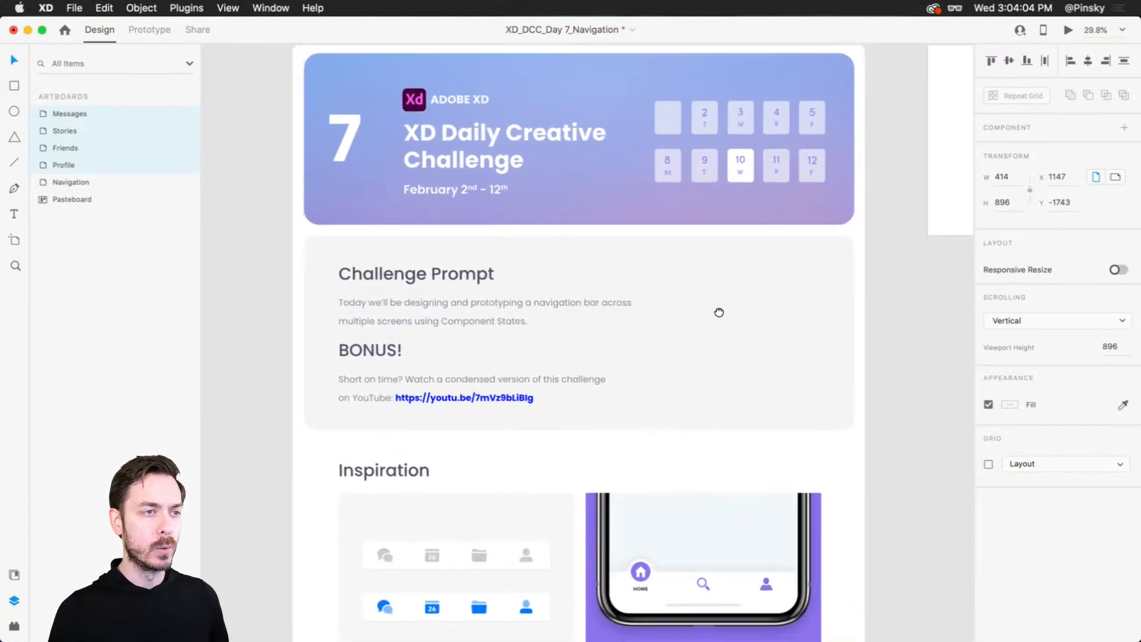
pyautogui.hscroll(1, 719, 312)
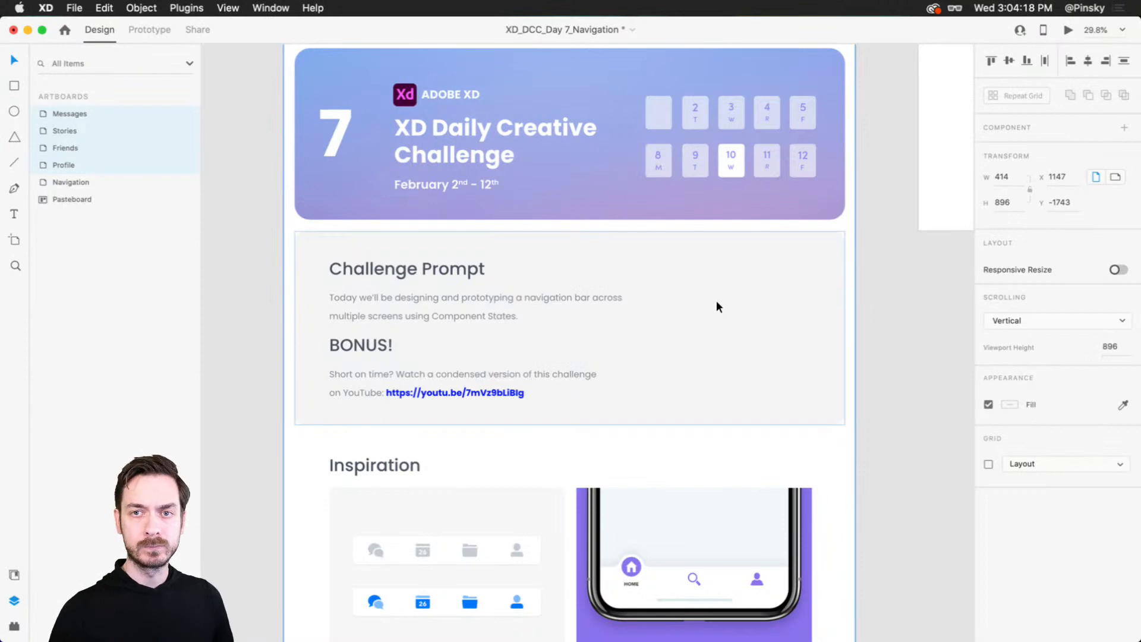
pyautogui.scroll(-2, 716, 314)
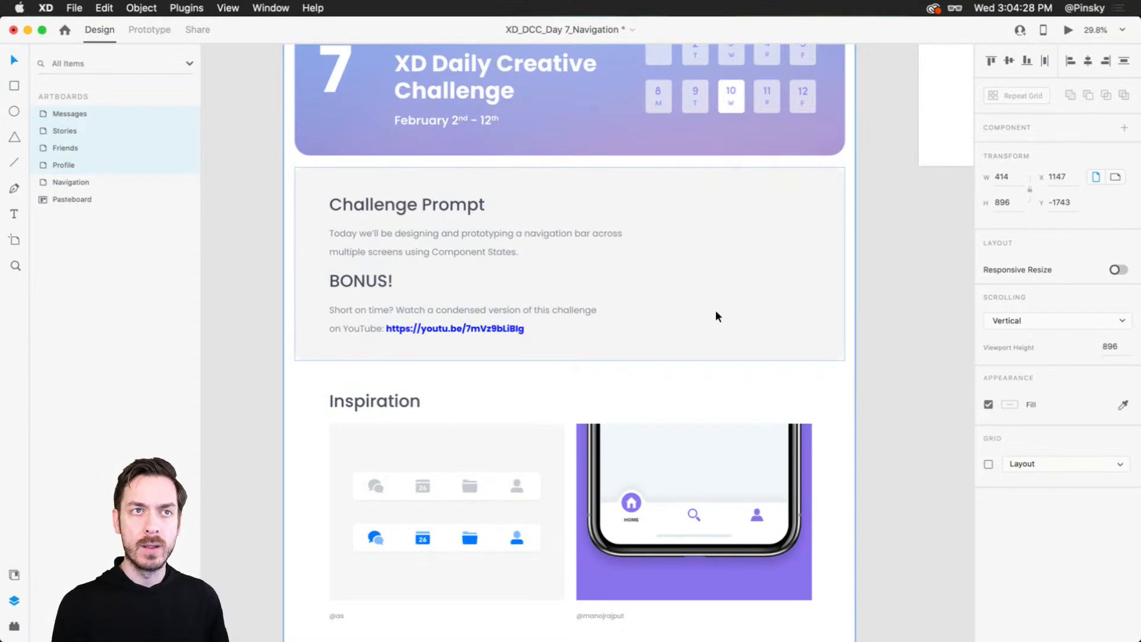
pyautogui.click(714, 307)
pyautogui.scroll(3, 727, 282)
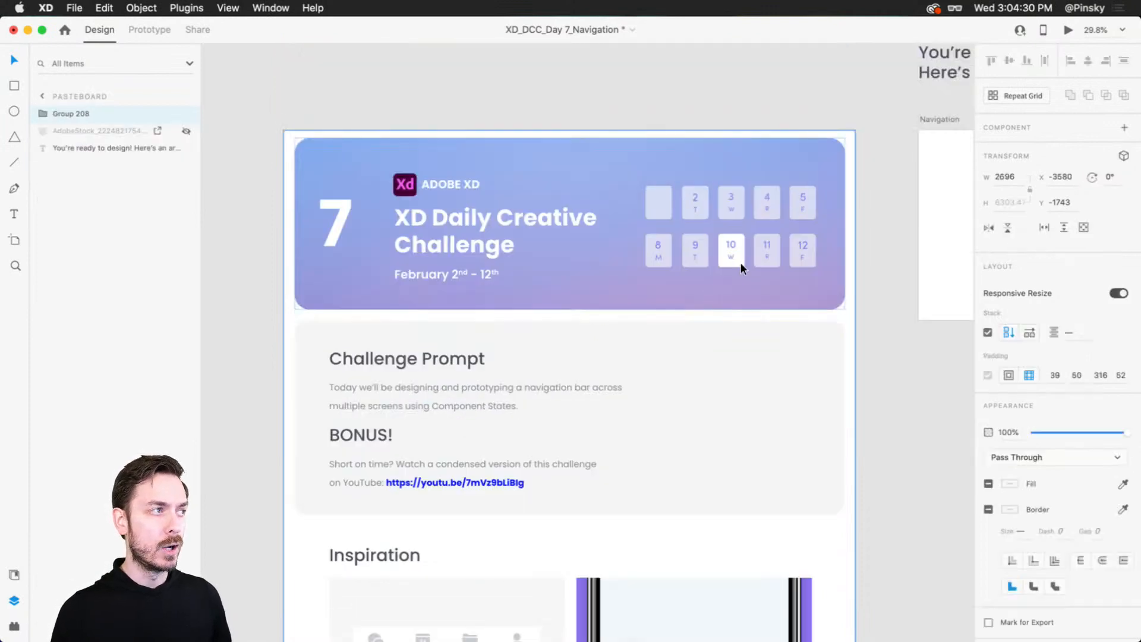
# - Preview the Navigation artboard on the desktop and close the preview window
pyautogui.click(951, 118)
pyautogui.click(1068, 30)
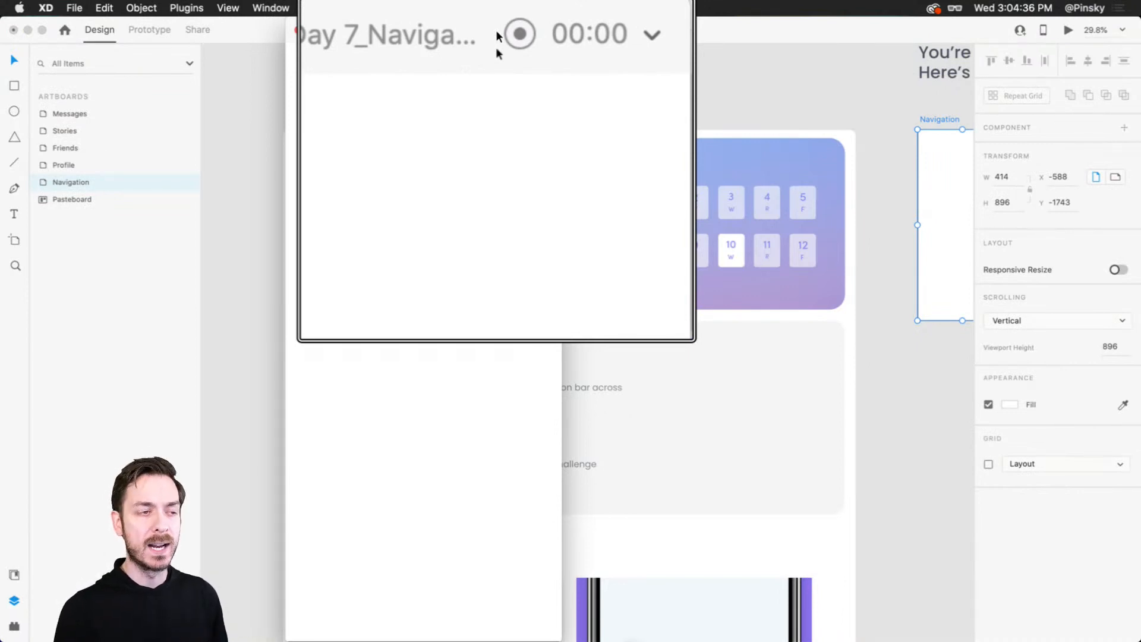
pyautogui.press('super+w')
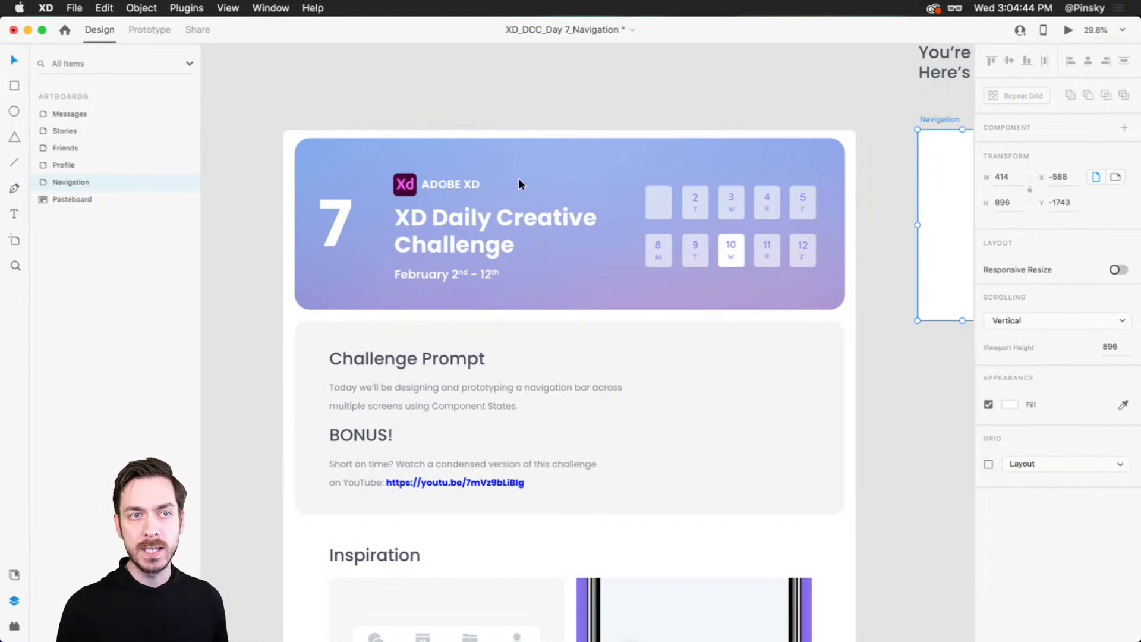
# - Examine the navigation bar inspiration examples and the blank Navigation starter artboard
pyautogui.scroll(-5, 518, 184)
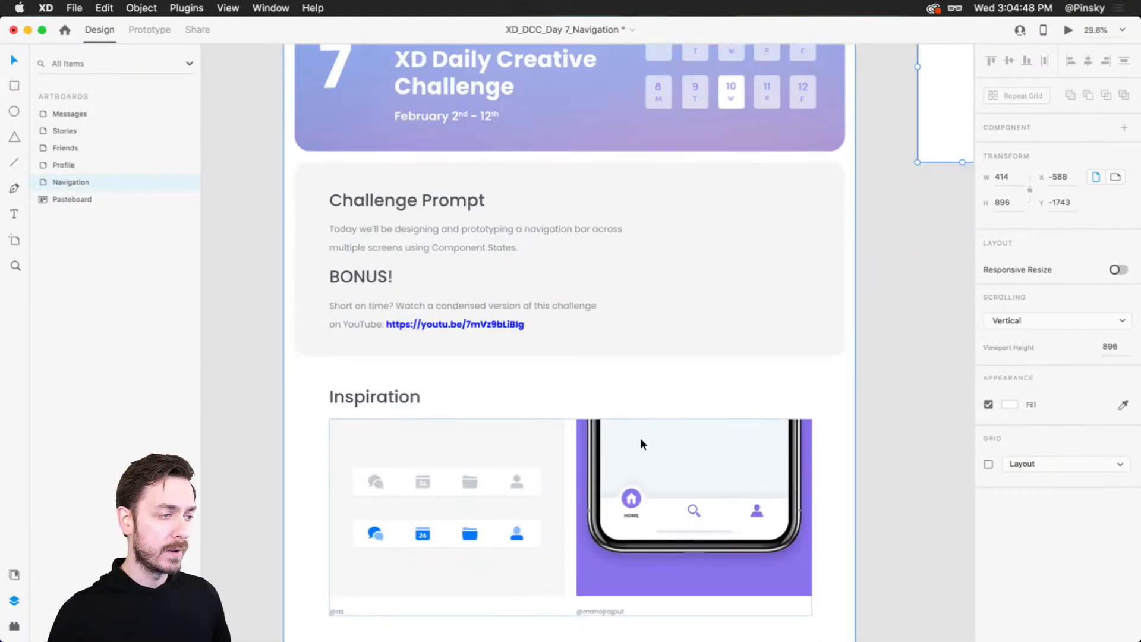
pyautogui.click(822, 248)
pyautogui.click(906, 208)
pyautogui.hscroll(8, 828, 247)
pyautogui.scroll(5, 828, 247)
pyautogui.scroll(5, 716, 151)
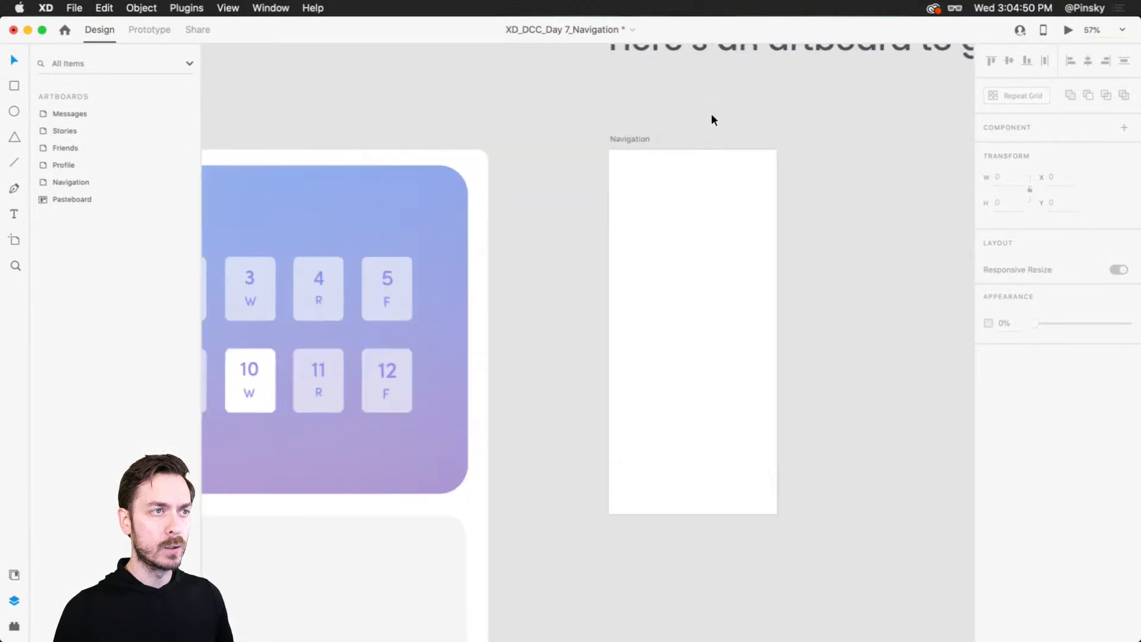
pyautogui.scroll(-2, 835, 360)
pyautogui.scroll(-3, 835, 360)
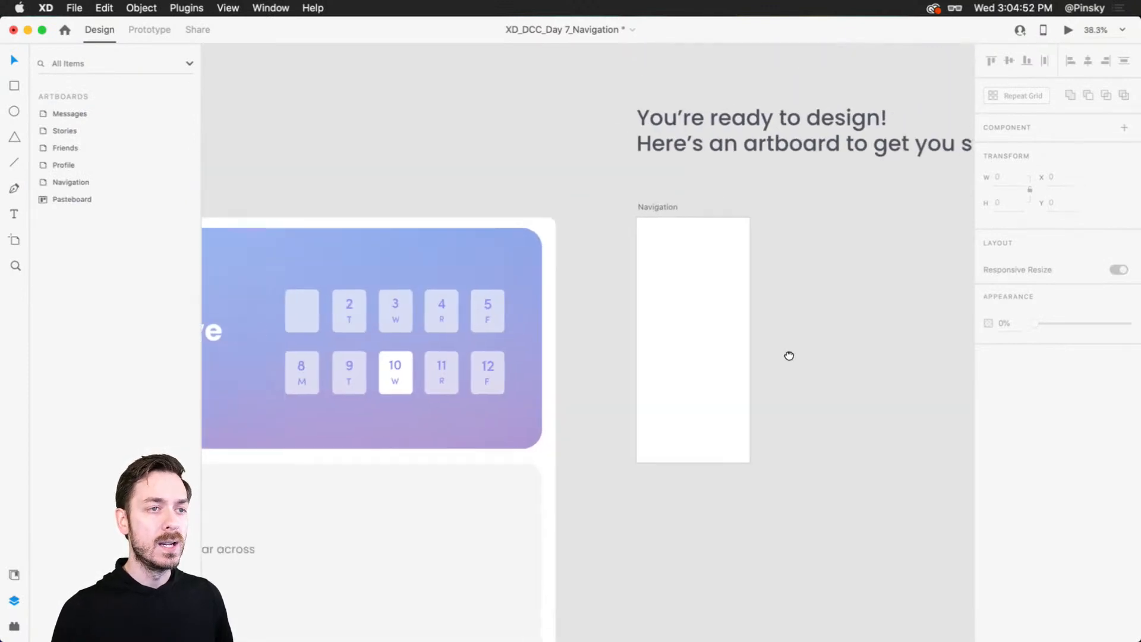
pyautogui.hscroll(3, 787, 355)
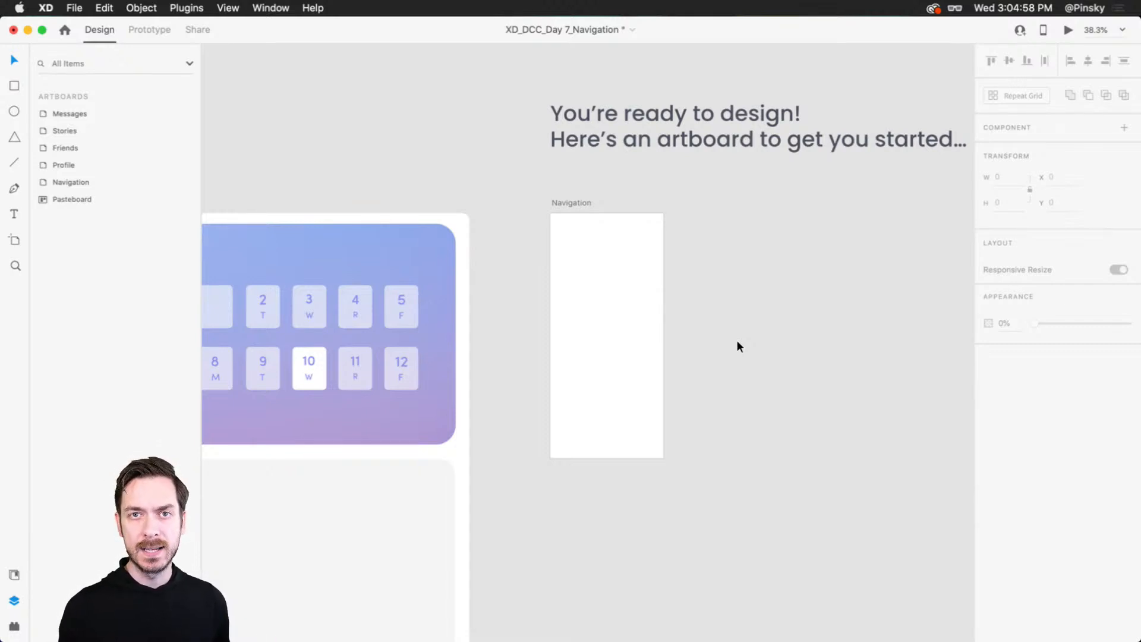
# - Move the Profile, Friends, Stories and Messages artboards together beside the Navigation artboard, placing Profile at about X -97
pyautogui.hscroll(10, 720, 336)
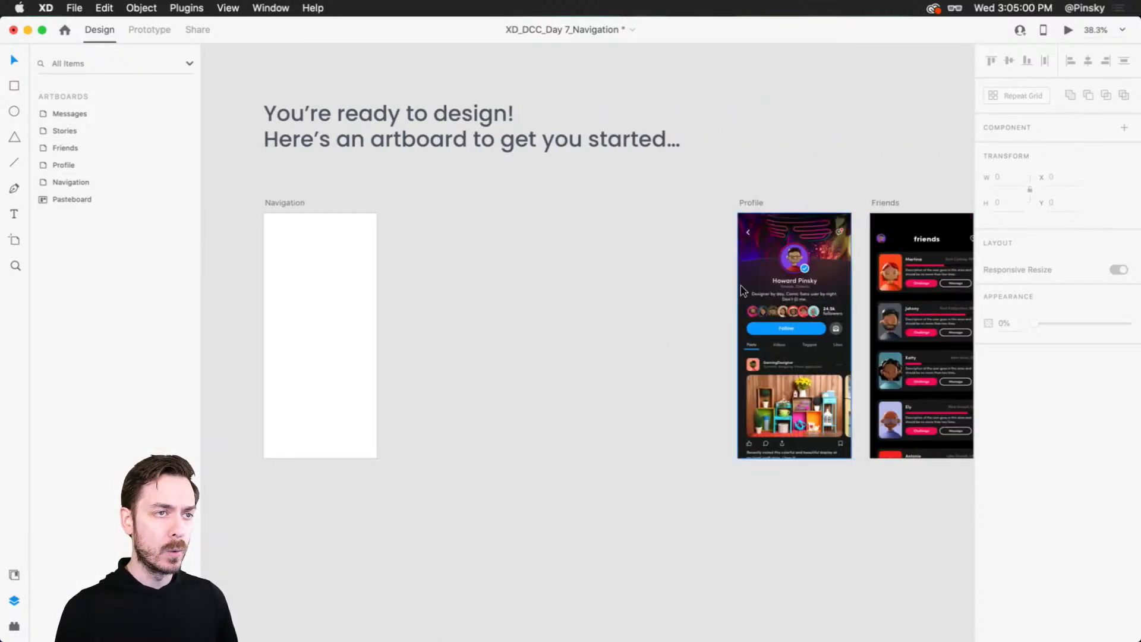
pyautogui.click(385, 202)
pyautogui.keyDown('shift'); pyautogui.click(518, 202); pyautogui.keyUp('shift')
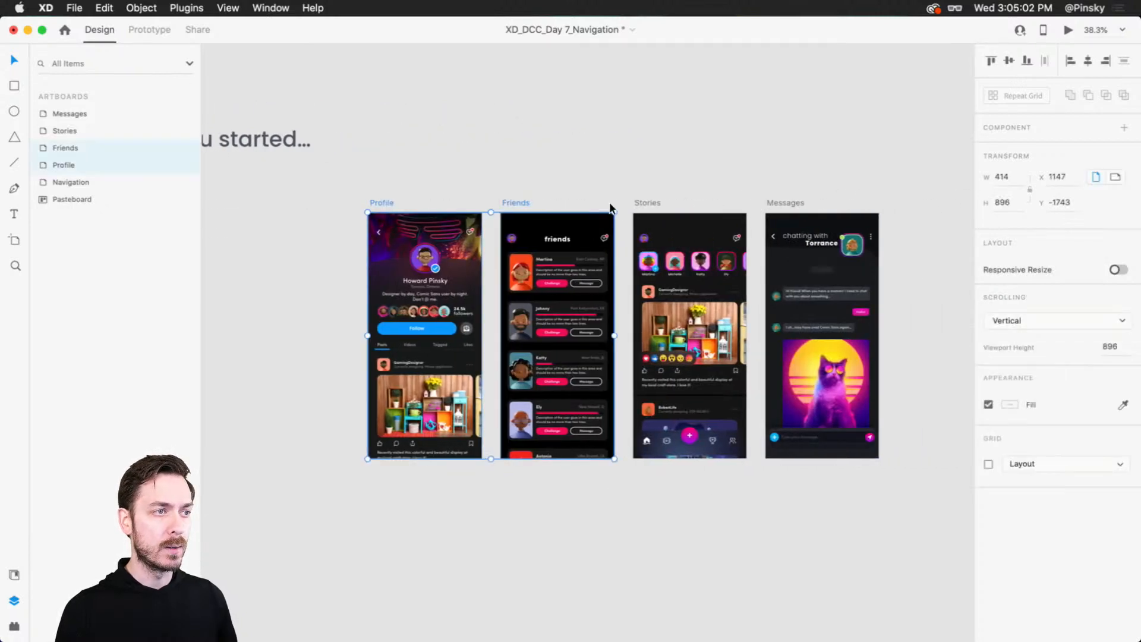
pyautogui.keyDown('shift'); pyautogui.click(648, 203); pyautogui.keyUp('shift')
pyautogui.keyDown('shift'); pyautogui.click(773, 203); pyautogui.keyUp('shift')
pyautogui.hscroll(-6, 779, 205)
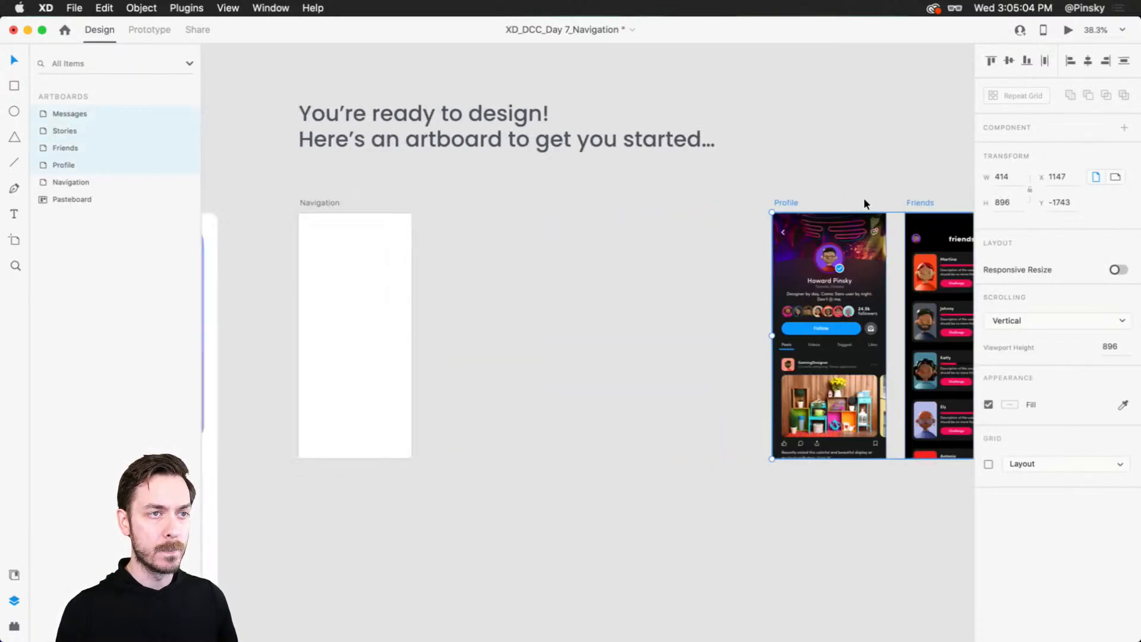
pyautogui.moveTo(782, 206); pyautogui.dragTo(442, 209)
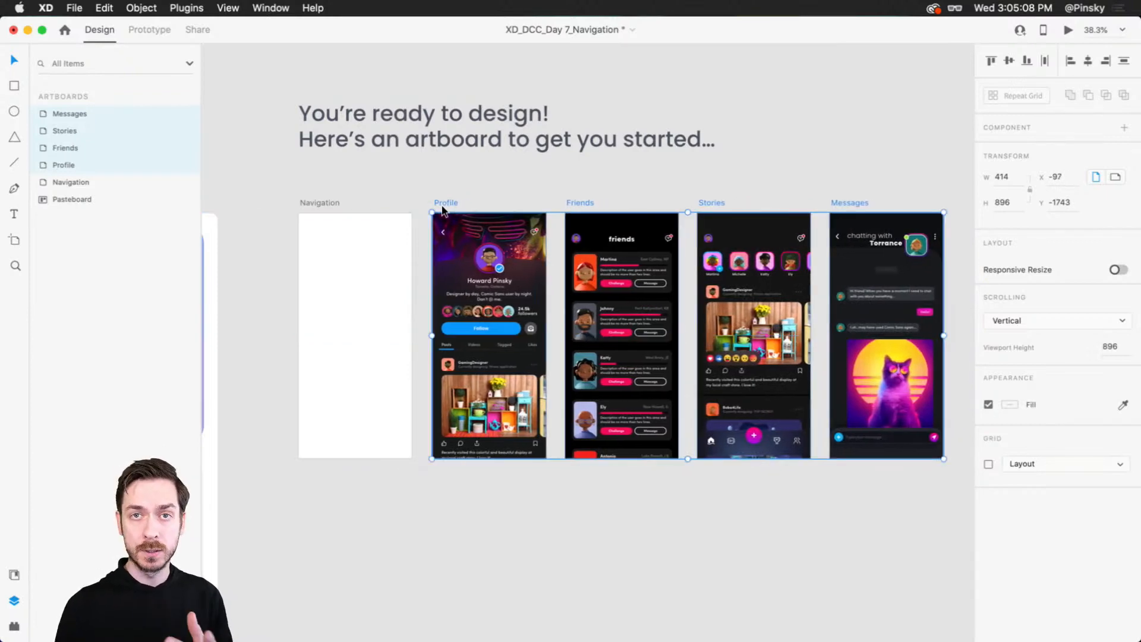
# - Draw a rectangle about 396 by 82 across the lower end of the Profile artboard, at about X 9, Y 803
pyautogui.scroll(5, 469, 463)
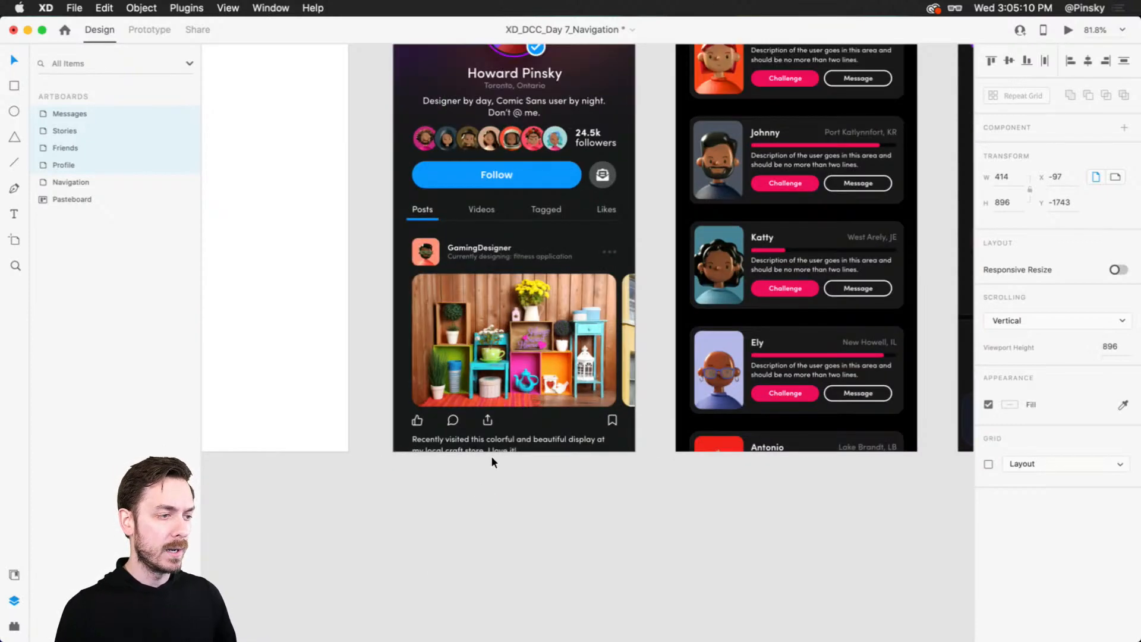
pyautogui.scroll(3, 474, 334)
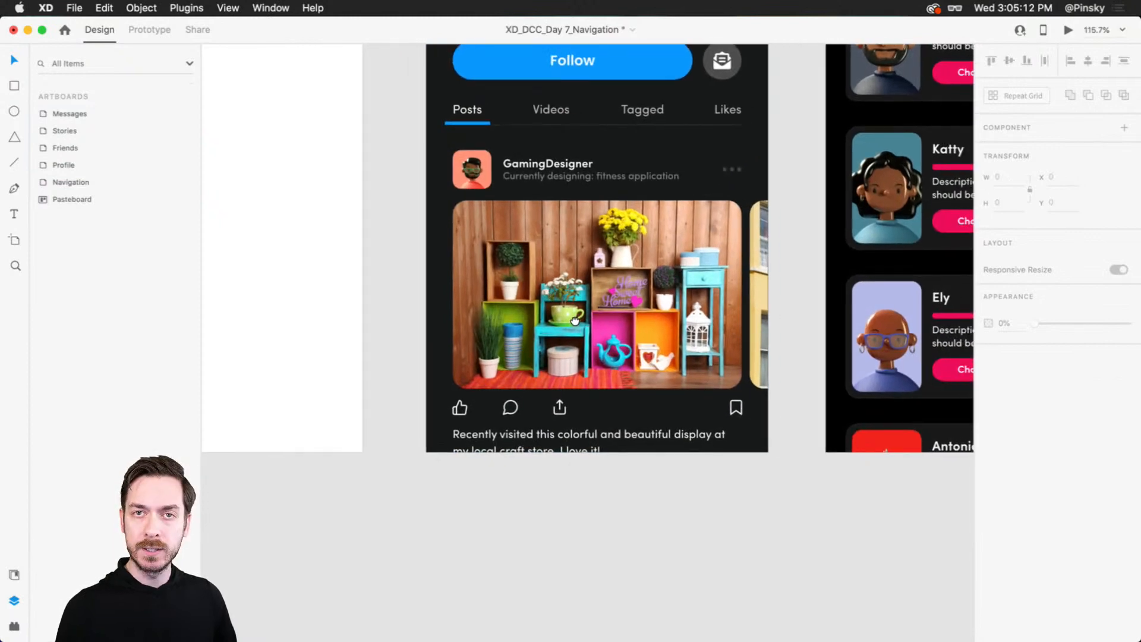
pyautogui.scroll(4, 575, 315)
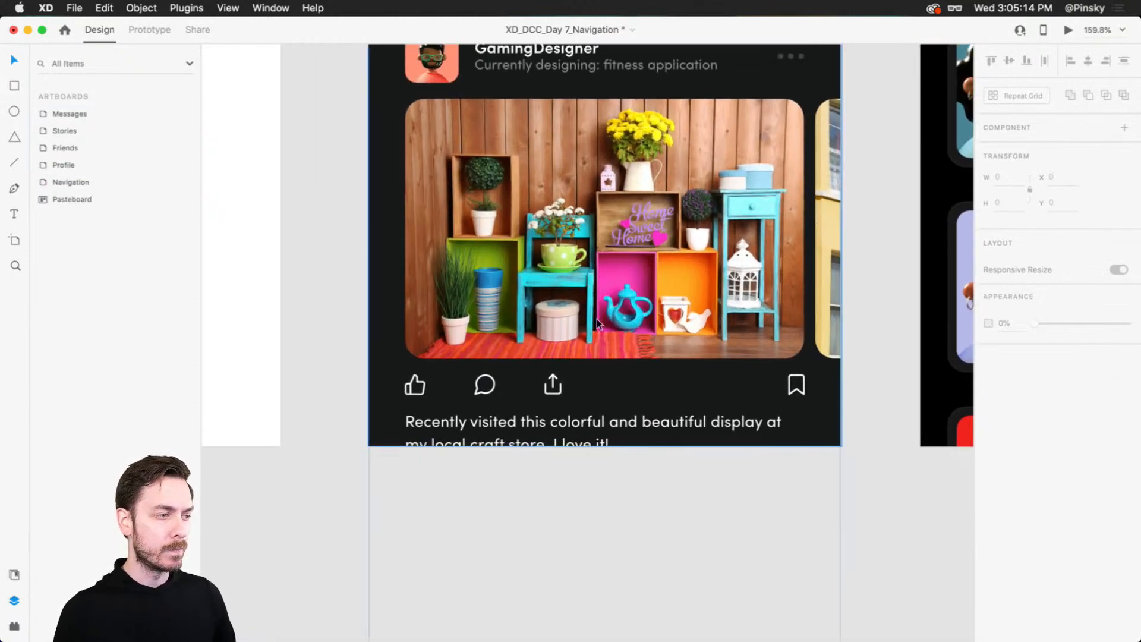
pyautogui.scroll(-3, 597, 330)
pyautogui.scroll(1, 613, 356)
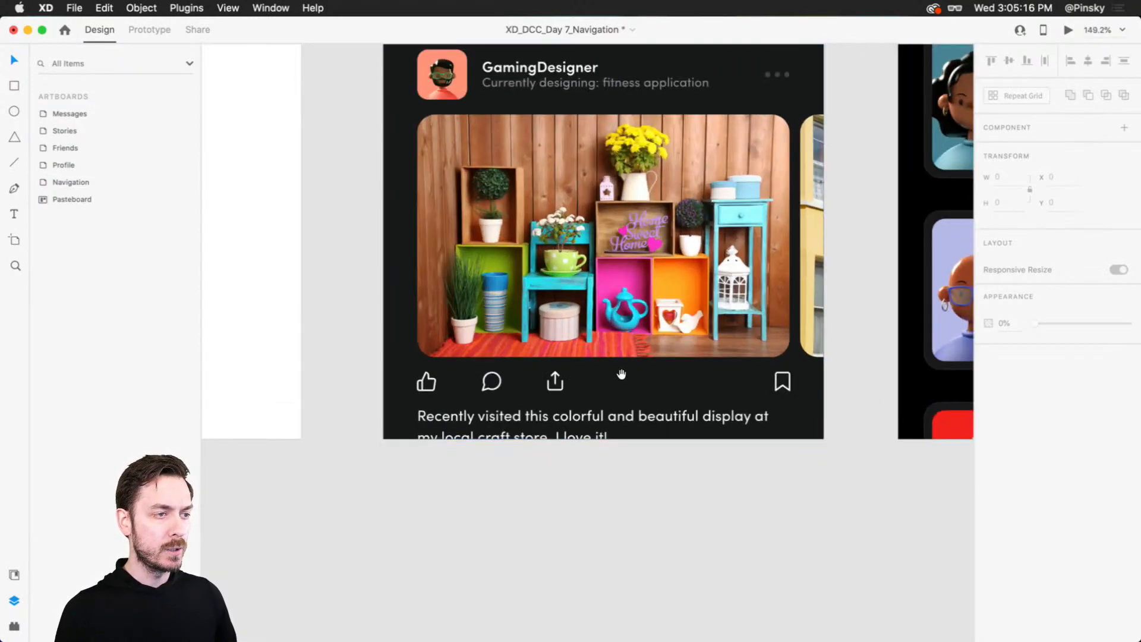
pyautogui.scroll(-1, 618, 369)
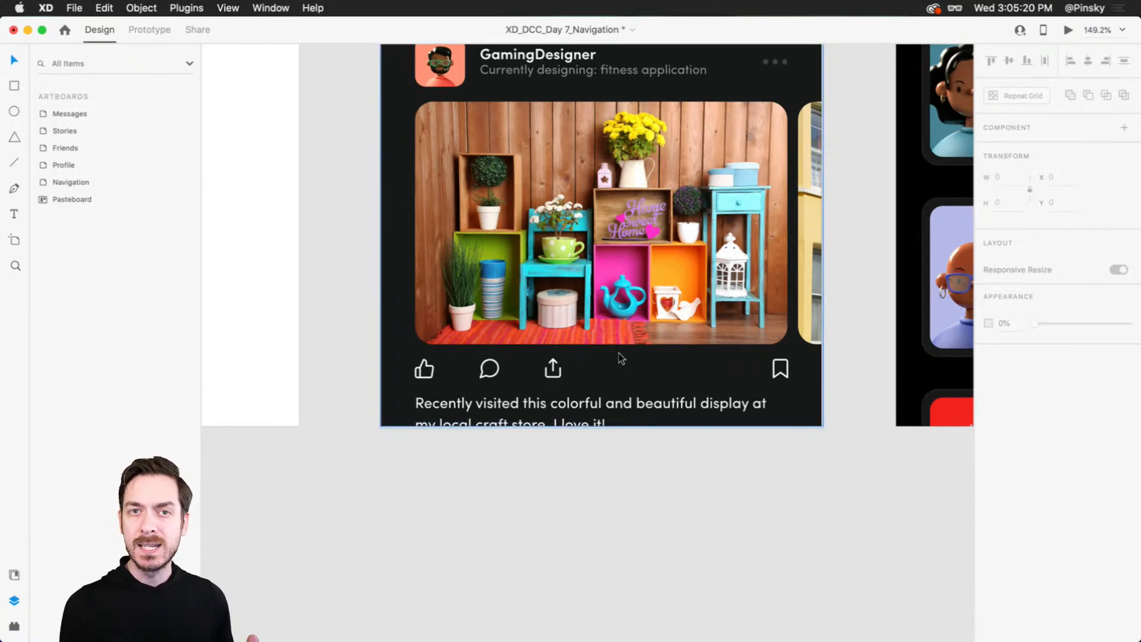
pyautogui.press('r')
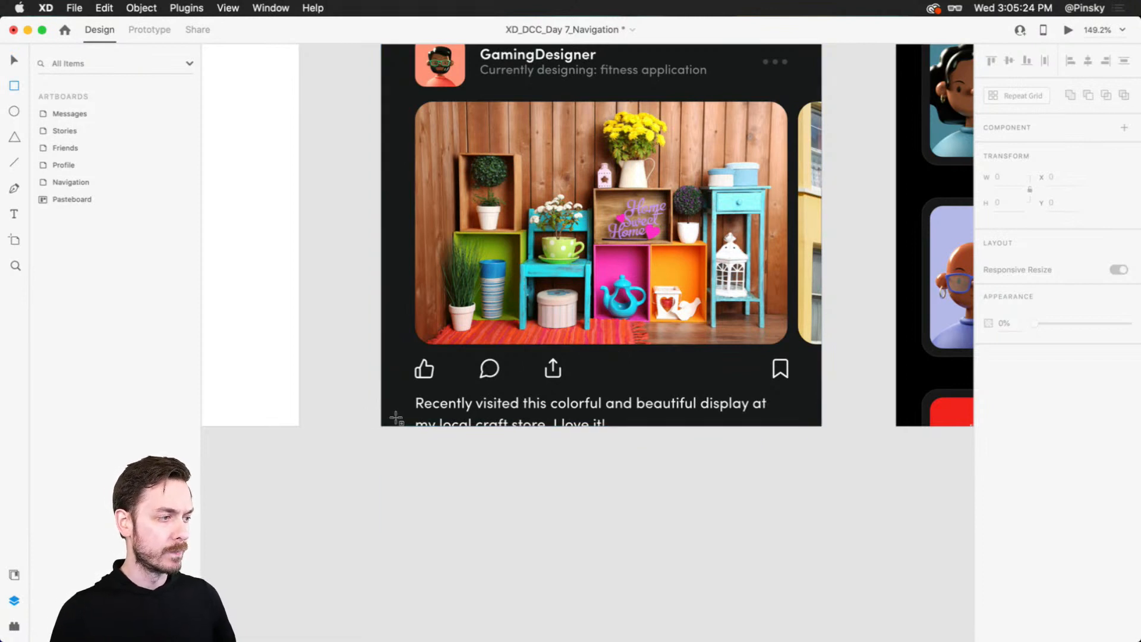
pyautogui.moveTo(391, 413)
pyautogui.mouseDown()
pyautogui.moveTo(591, 336)
pyautogui.moveTo(819, 323)
pyautogui.moveTo(813, 333)
pyautogui.mouseUp()
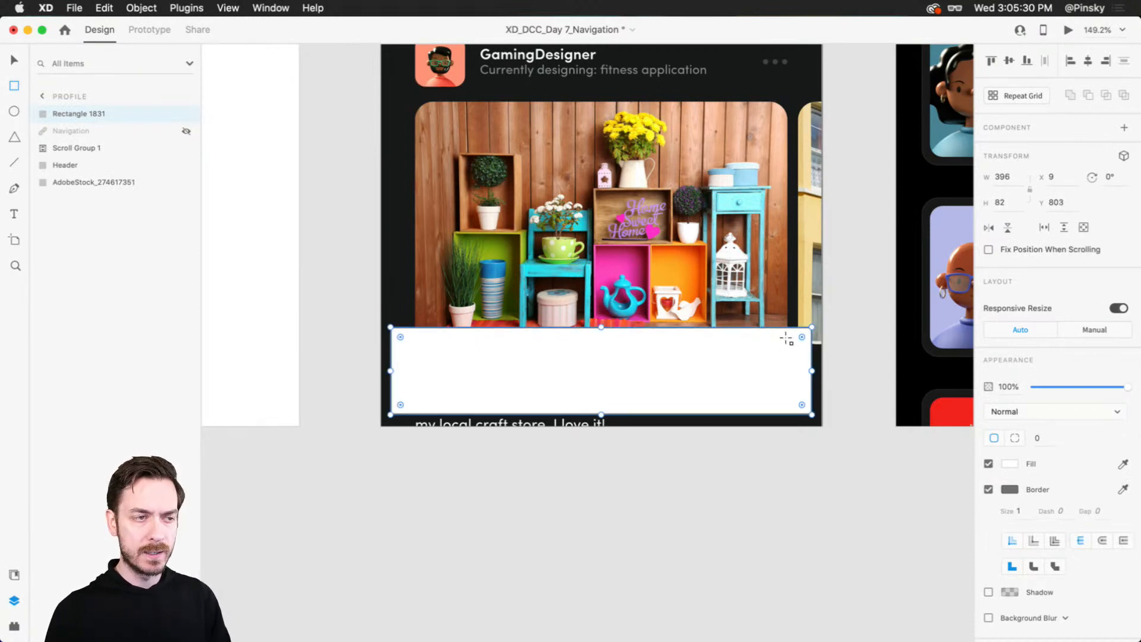
pyautogui.press('v')
pyautogui.moveTo(725, 355); pyautogui.dragTo(741, 362)
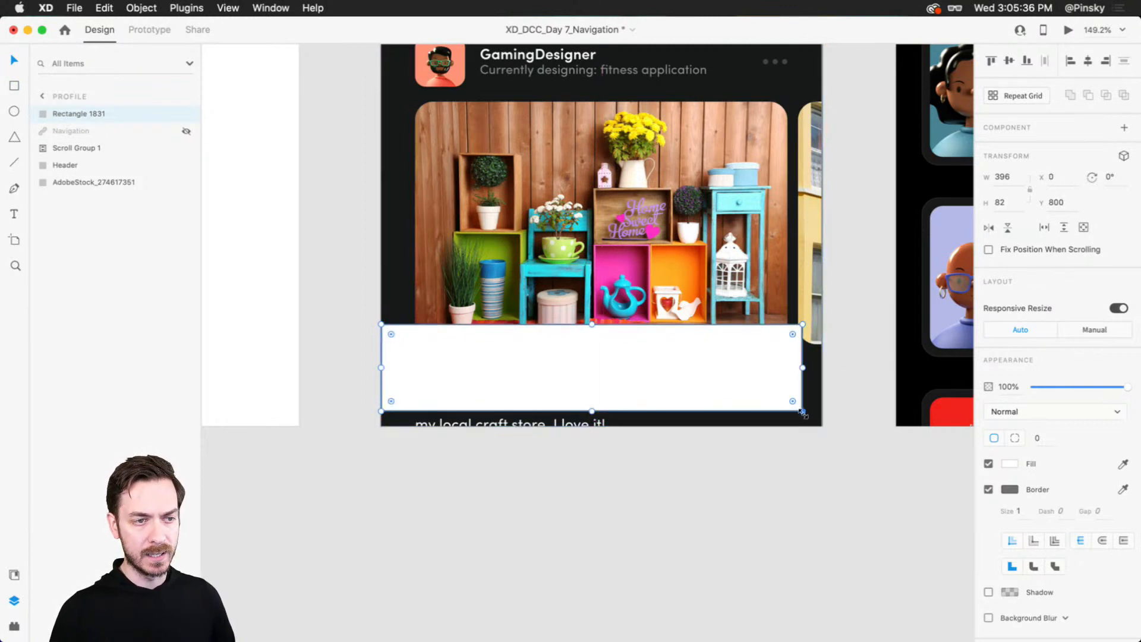
pyautogui.moveTo(802, 411); pyautogui.dragTo(824, 427)
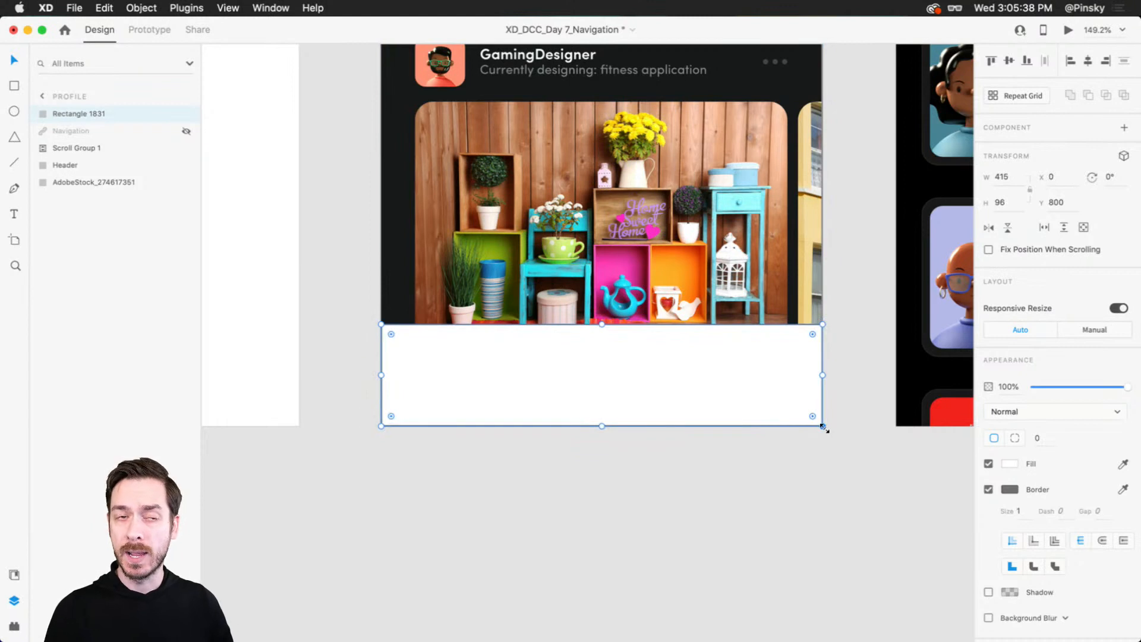
pyautogui.press('super+z')
pyautogui.press('super+z')
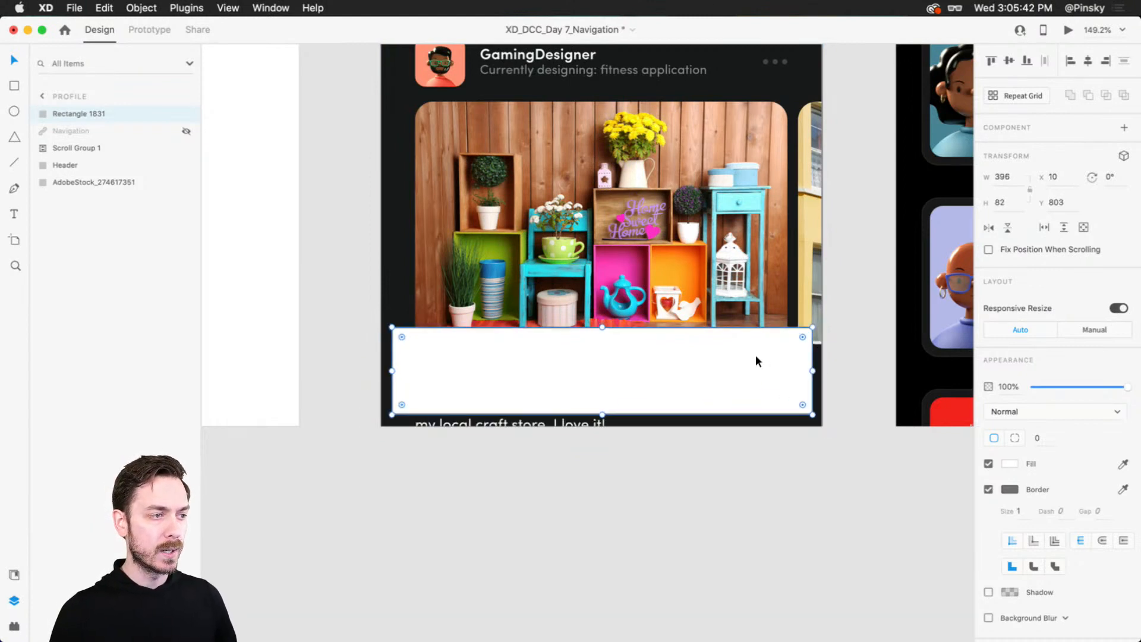
# - Nudge the rectangle to X 8, Y 806 with a width of 398, leaving an even margin inside the Profile artboard
pyautogui.press('Left')
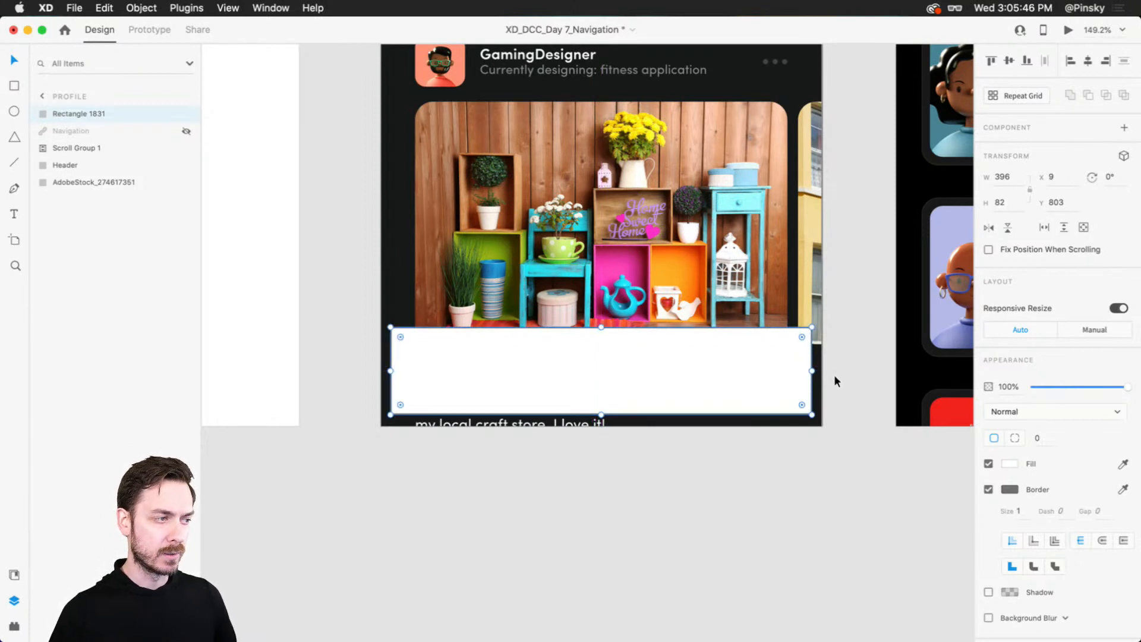
pyautogui.press('Left')
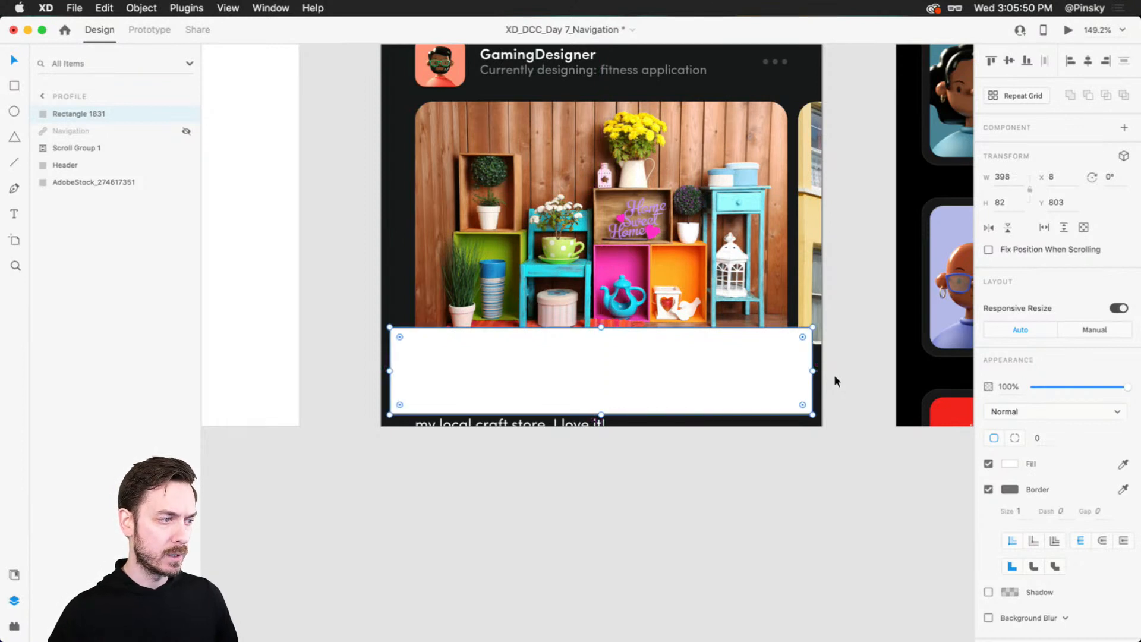
pyautogui.press('Down')
pyautogui.press('Down')
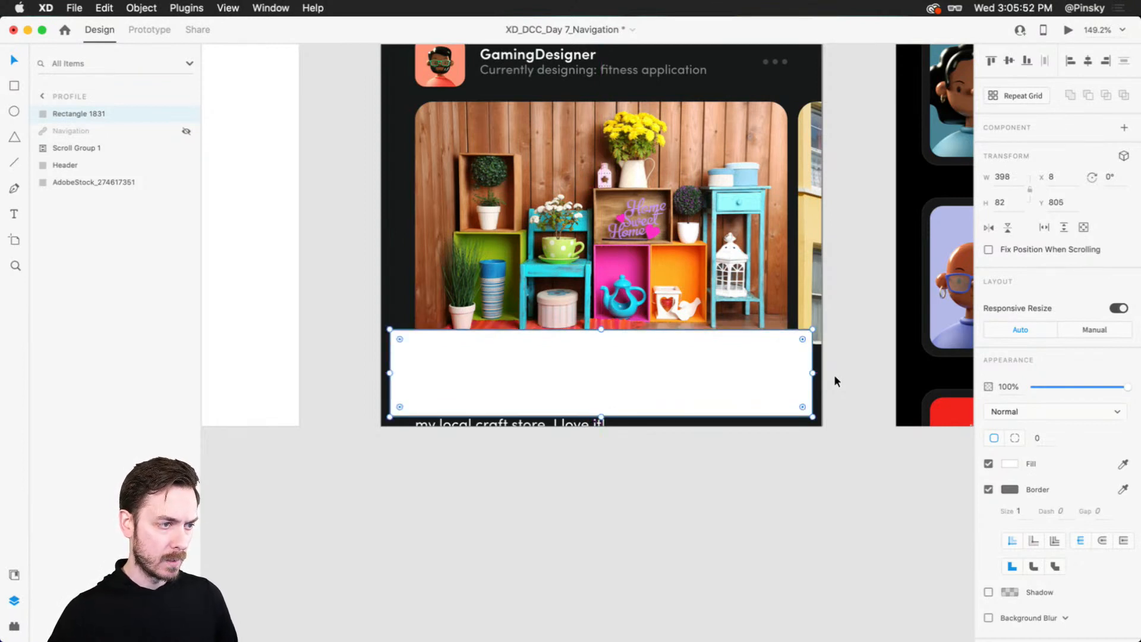
pyautogui.press('Down')
# - Round the rectangle's corners to a radius of 16
pyautogui.scroll(5, 648, 339)
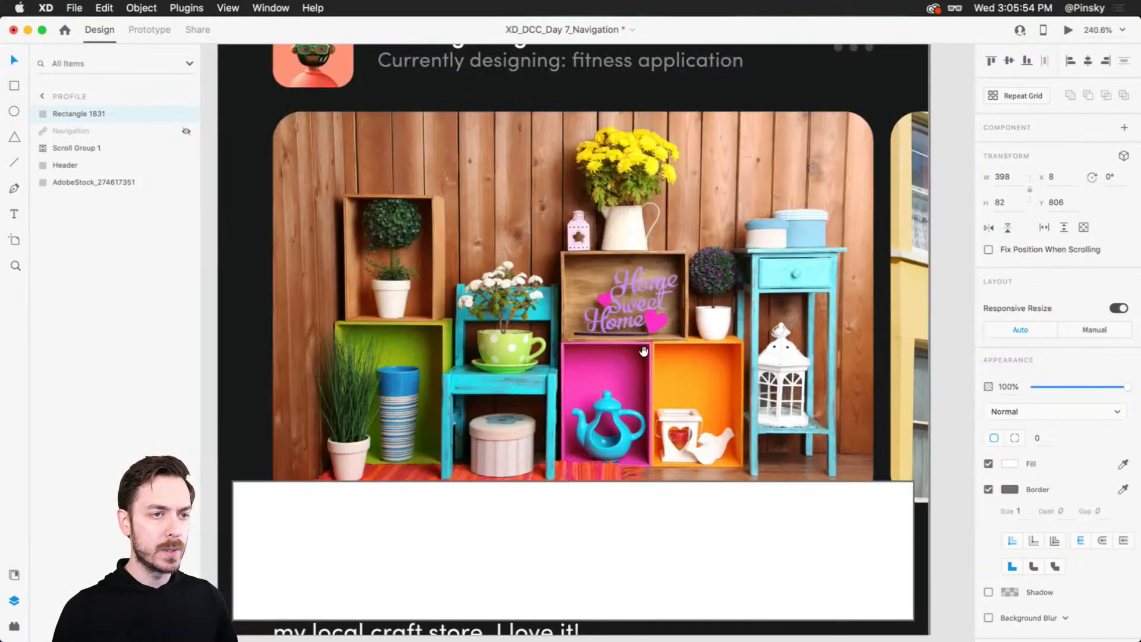
pyautogui.scroll(-5, 643, 351)
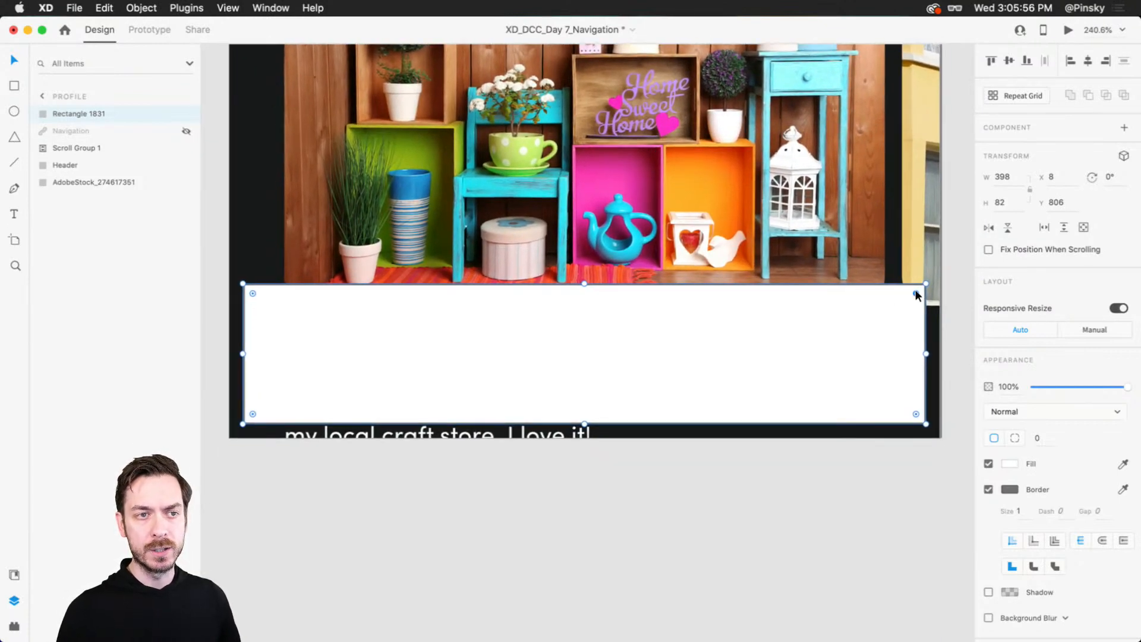
pyautogui.moveTo(916, 291); pyautogui.dragTo(911, 313)
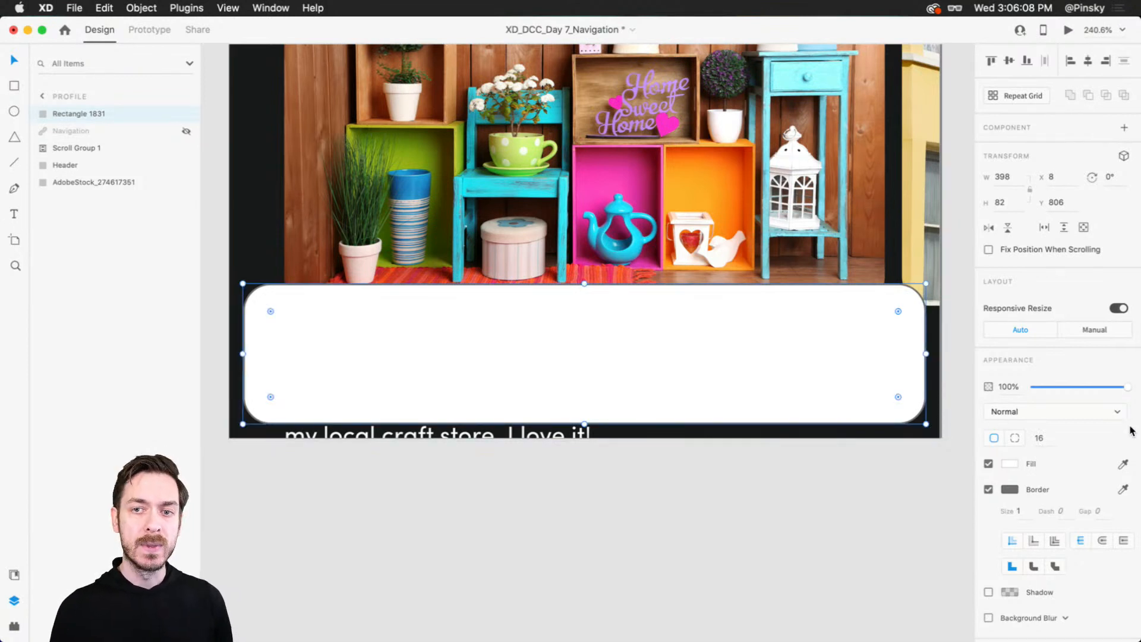
# - Enable Background Blur on the rectangle with blur amount 50 and brightness 0
pyautogui.scroll(-2, 1129, 431)
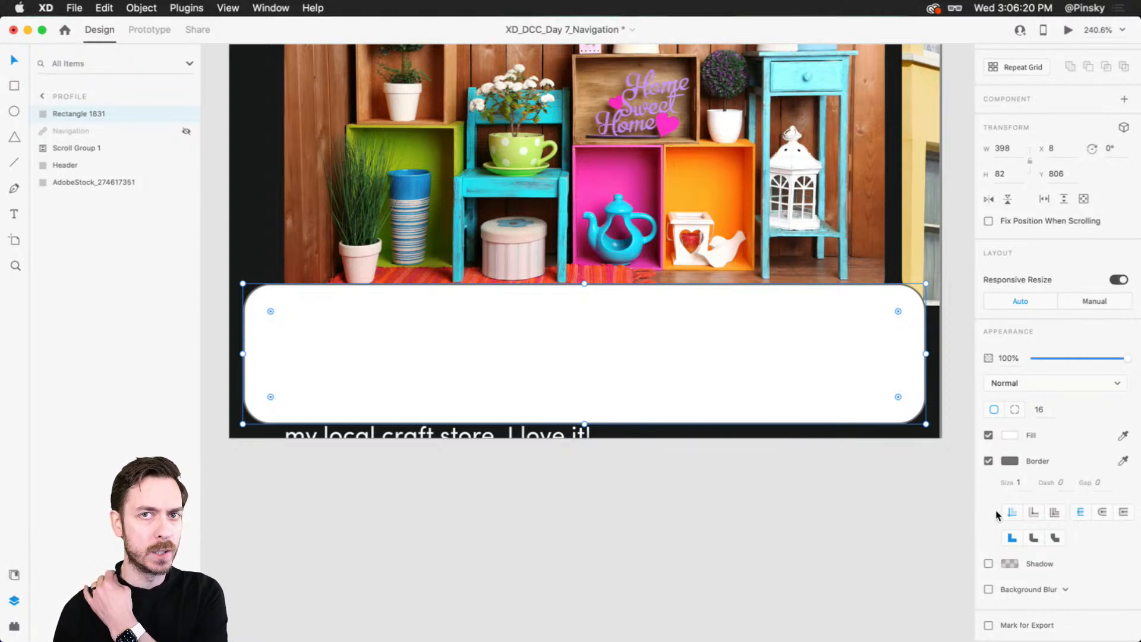
pyautogui.click(988, 589)
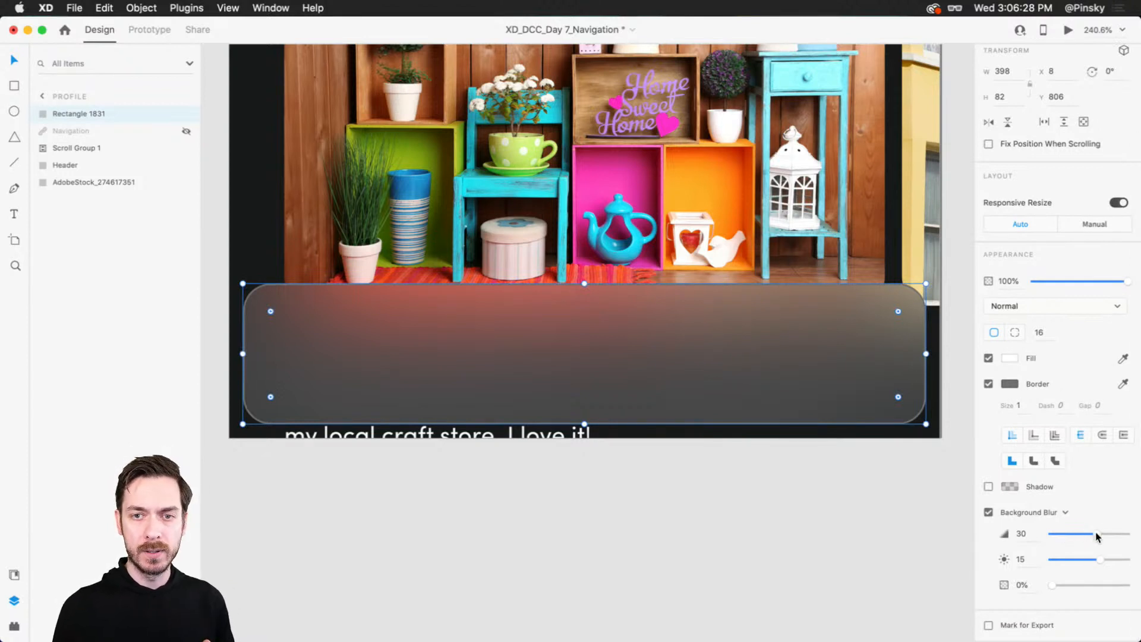
pyautogui.moveTo(1097, 534); pyautogui.dragTo(1092, 558)
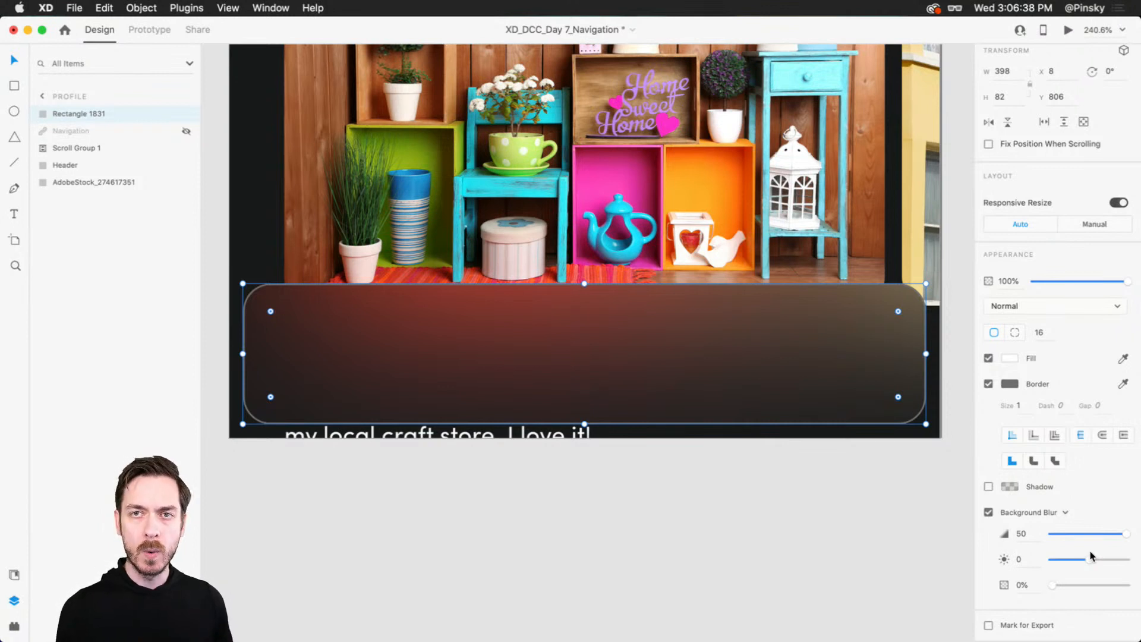
# - Fill the rectangle with black (#000000) and set its background blur opacity to 40%
pyautogui.click(1008, 358)
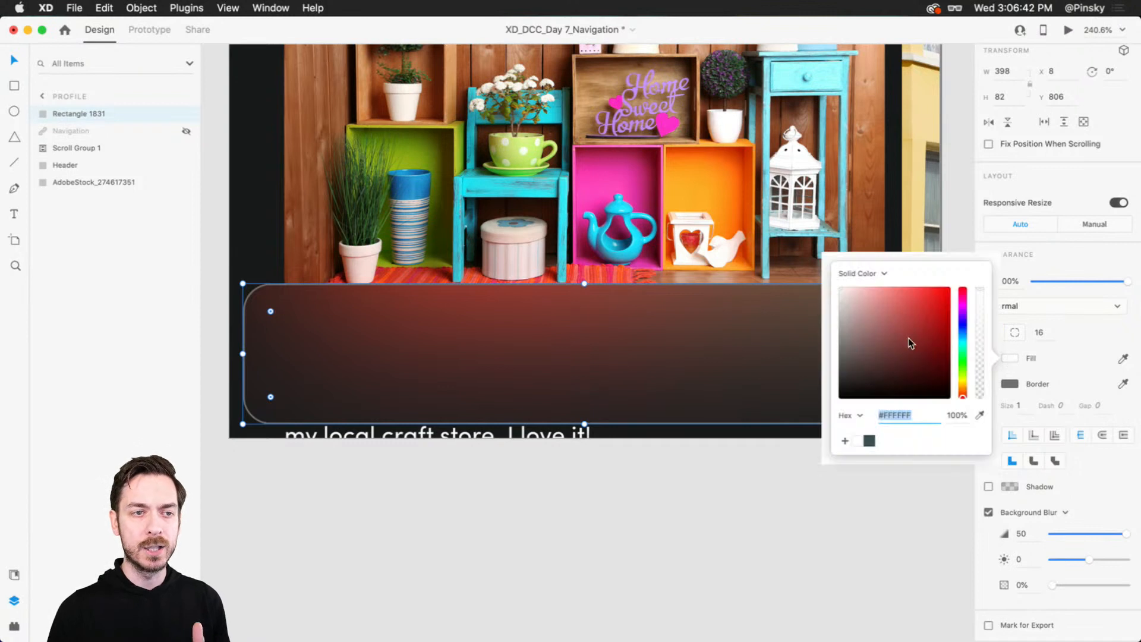
pyautogui.moveTo(897, 322); pyautogui.dragTo(851, 393)
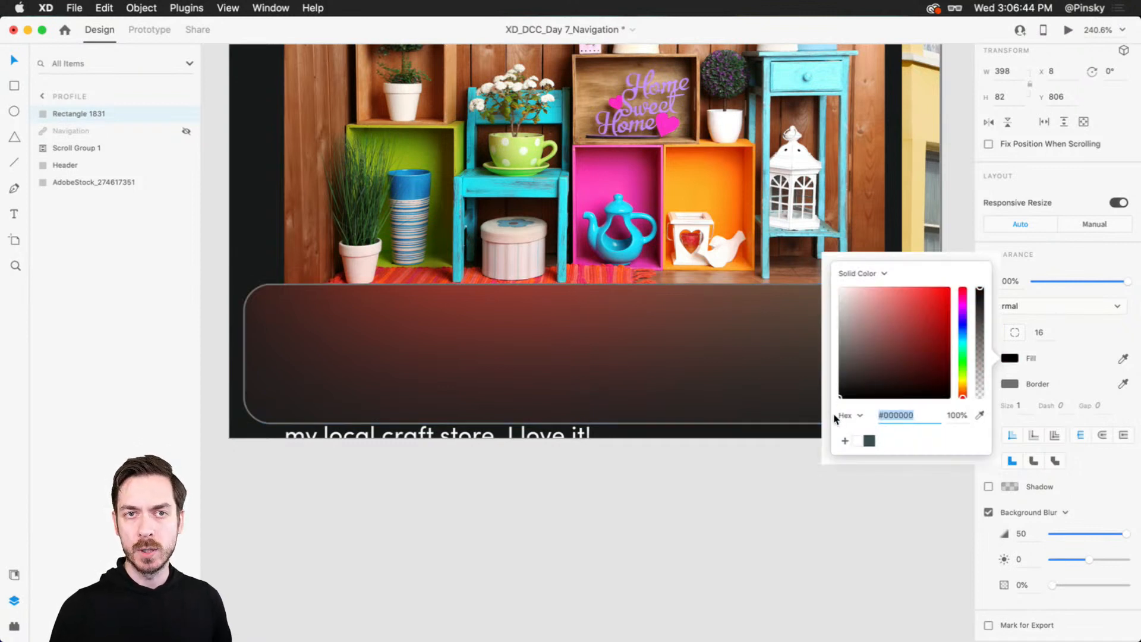
pyautogui.moveTo(897, 331); pyautogui.dragTo(839, 398)
pyautogui.click(1045, 437)
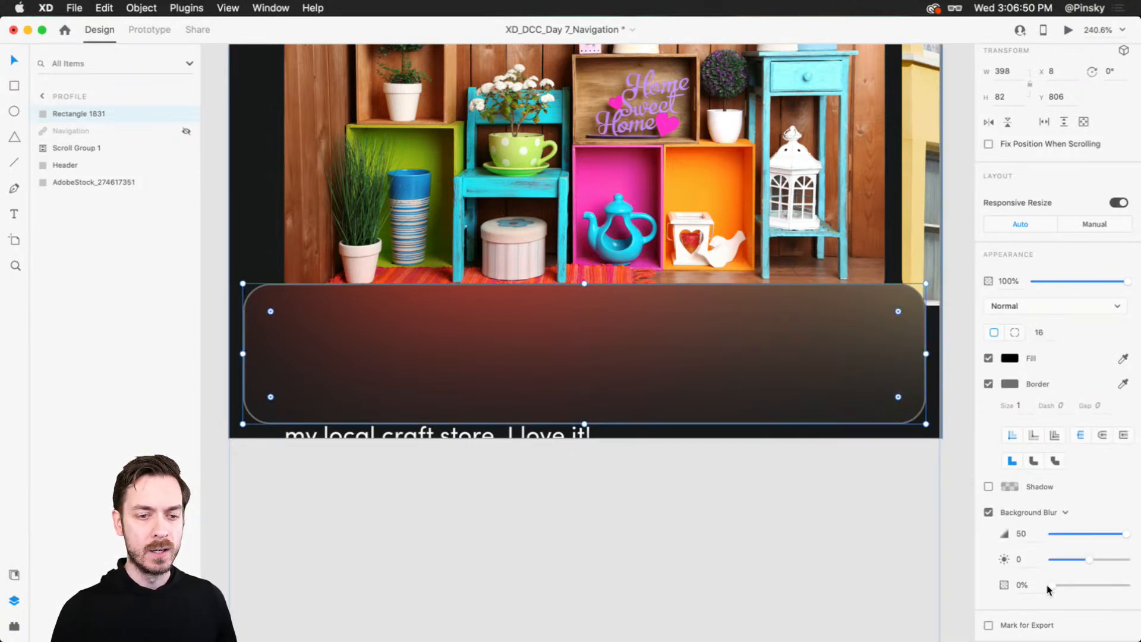
pyautogui.moveTo(1055, 584); pyautogui.dragTo(1080, 586)
# - Change the rectangle's fill to the dark navy #000C1F
pyautogui.click(1016, 357)
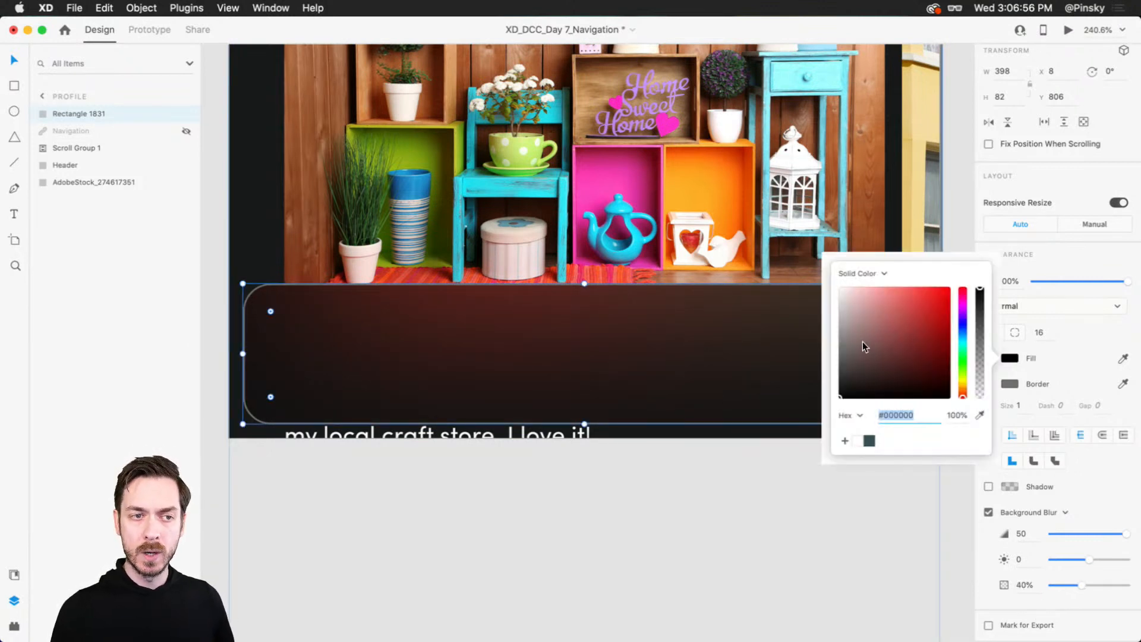
pyautogui.moveTo(969, 326); pyautogui.dragTo(963, 330)
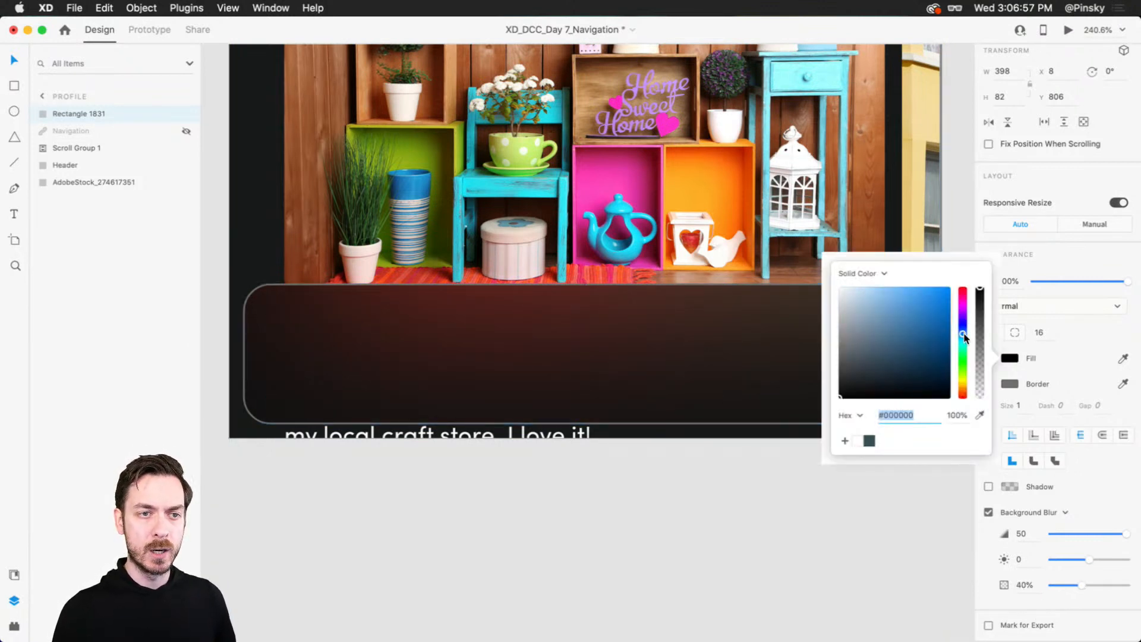
pyautogui.click(884, 389)
pyautogui.moveTo(883, 389); pyautogui.dragTo(951, 384)
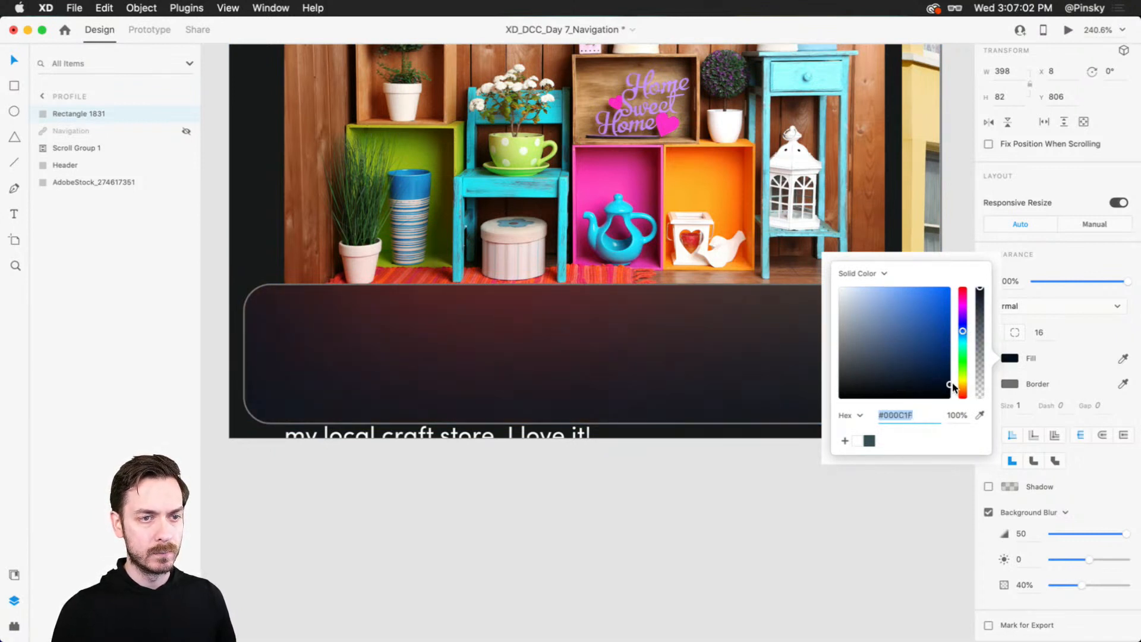
pyautogui.click(1076, 336)
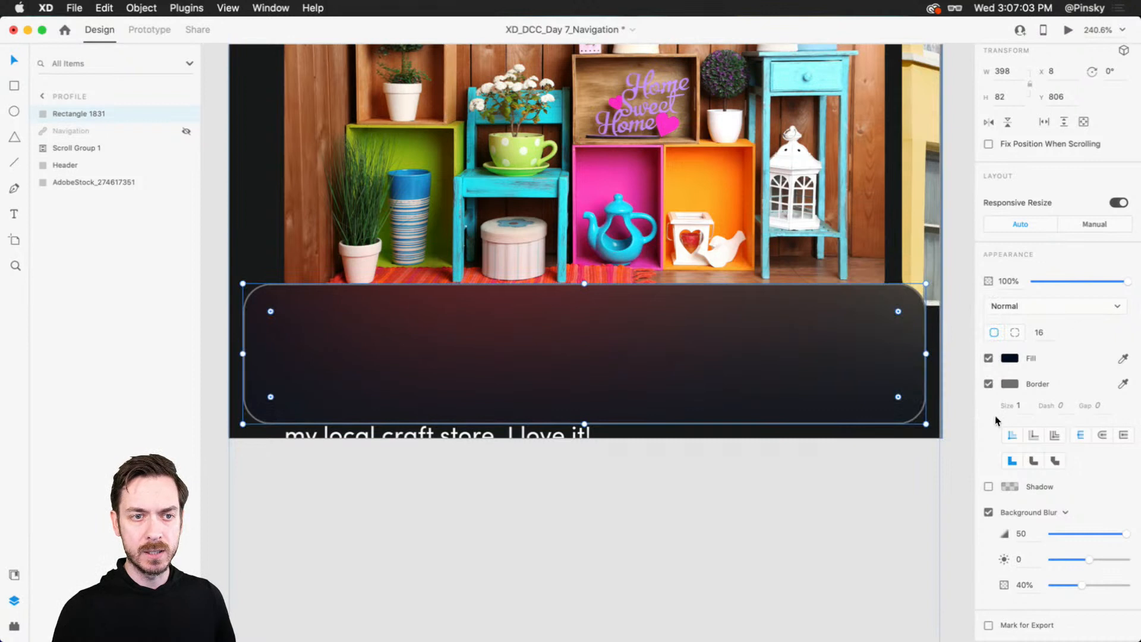
# - Set the rectangle's border to white (#FFFFFF) at 10% opacity and deselect the rectangle
pyautogui.click(1008, 383)
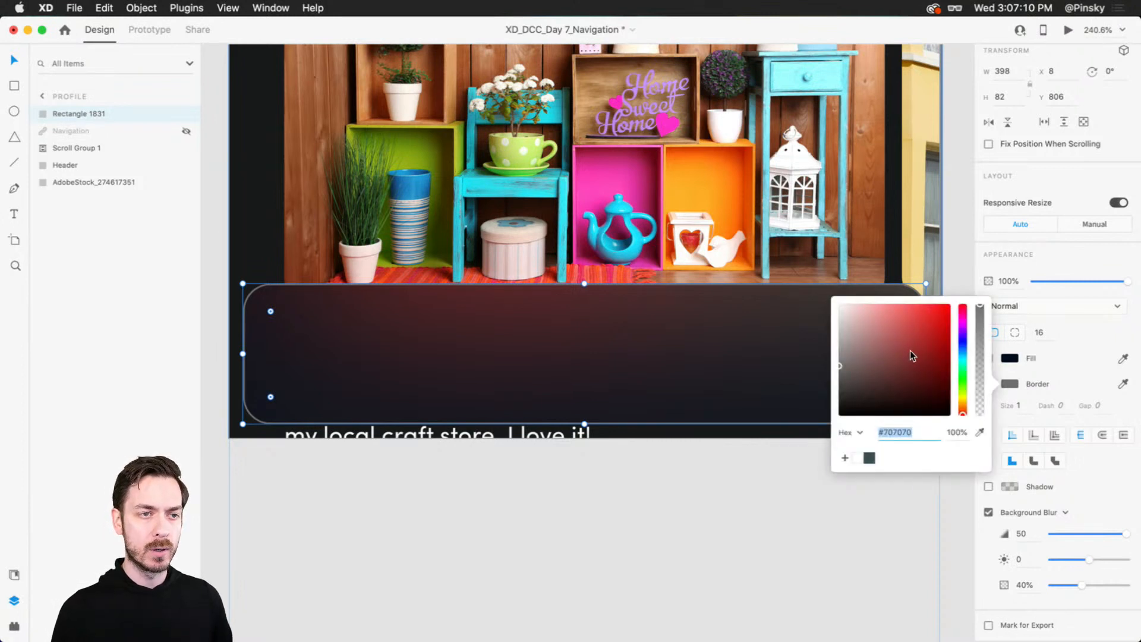
pyautogui.write('ffffff')
pyautogui.press('Return')
pyautogui.moveTo(981, 347); pyautogui.dragTo(982, 407)
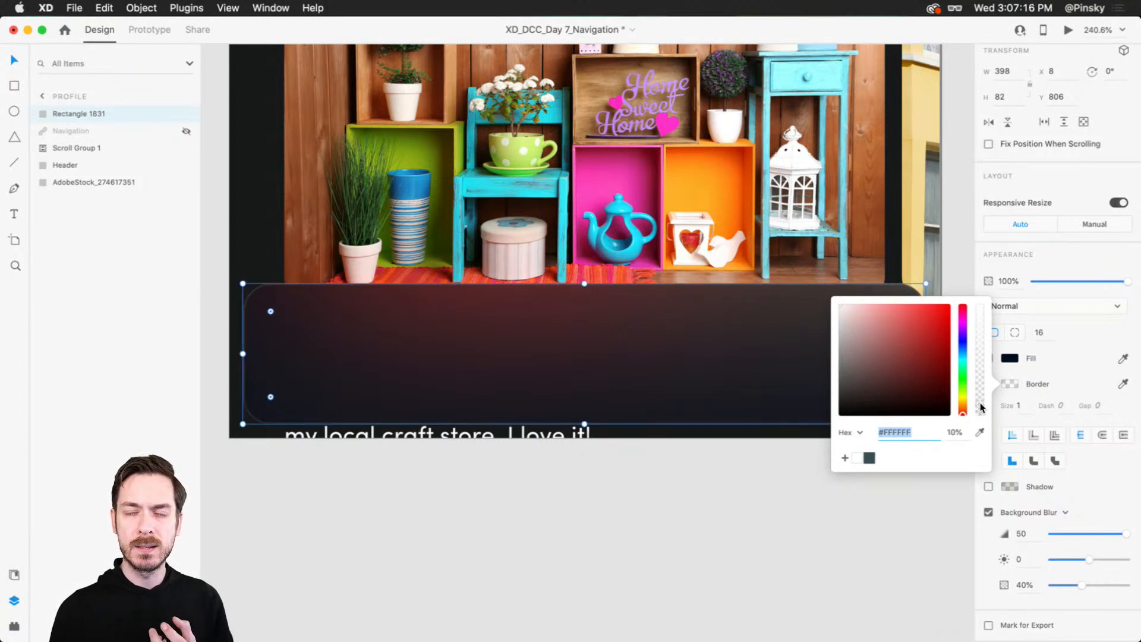
pyautogui.moveTo(982, 407); pyautogui.dragTo(981, 406)
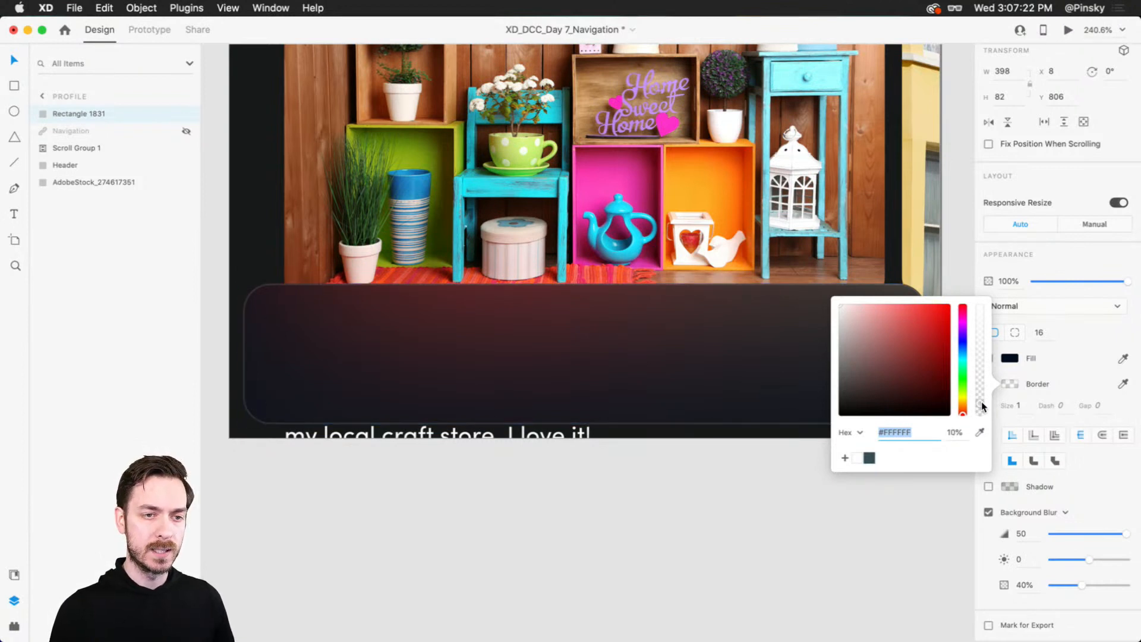
pyautogui.click(711, 446)
pyautogui.click(710, 457)
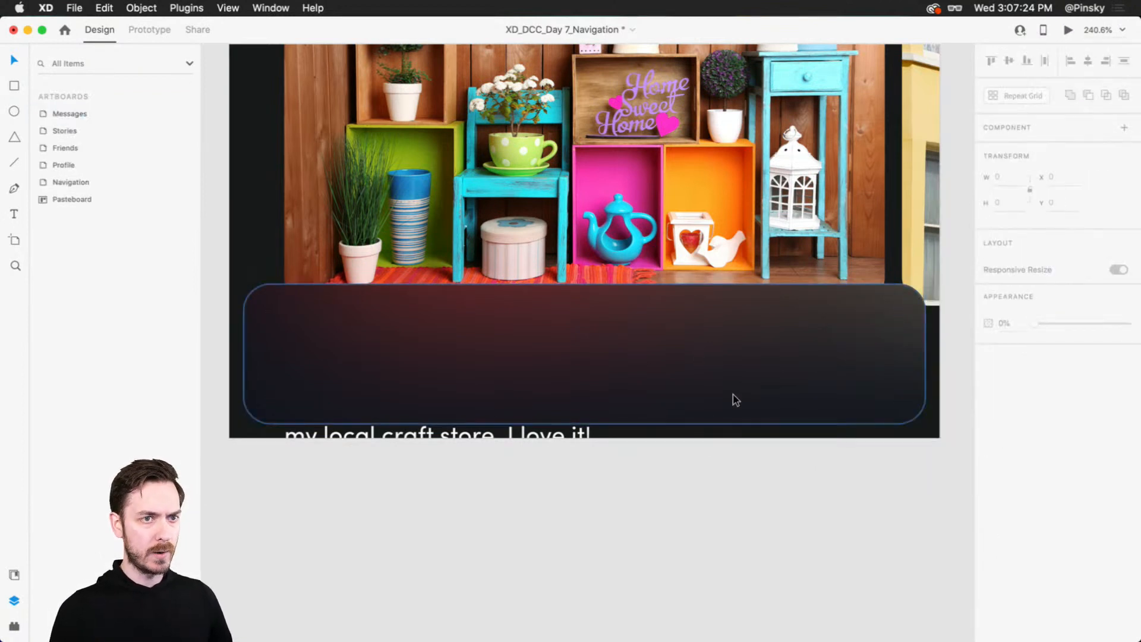
# - Increase the bar's corner radius to 20 and extend its upper edge to Y 802 for a height of 86
pyautogui.click(769, 343)
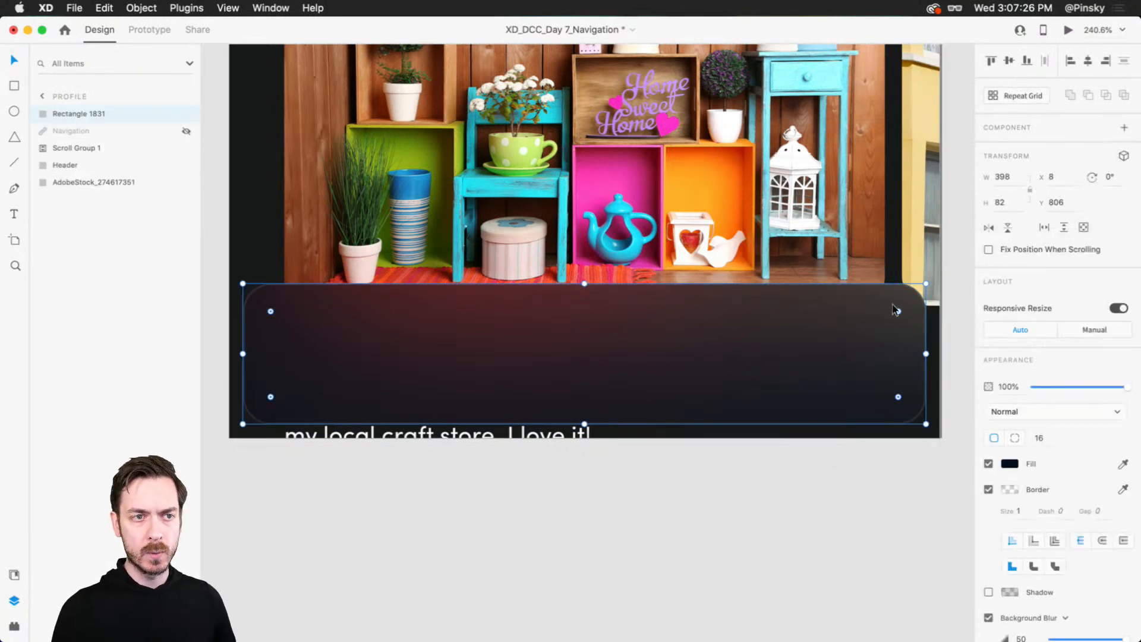
pyautogui.moveTo(890, 315); pyautogui.dragTo(889, 315)
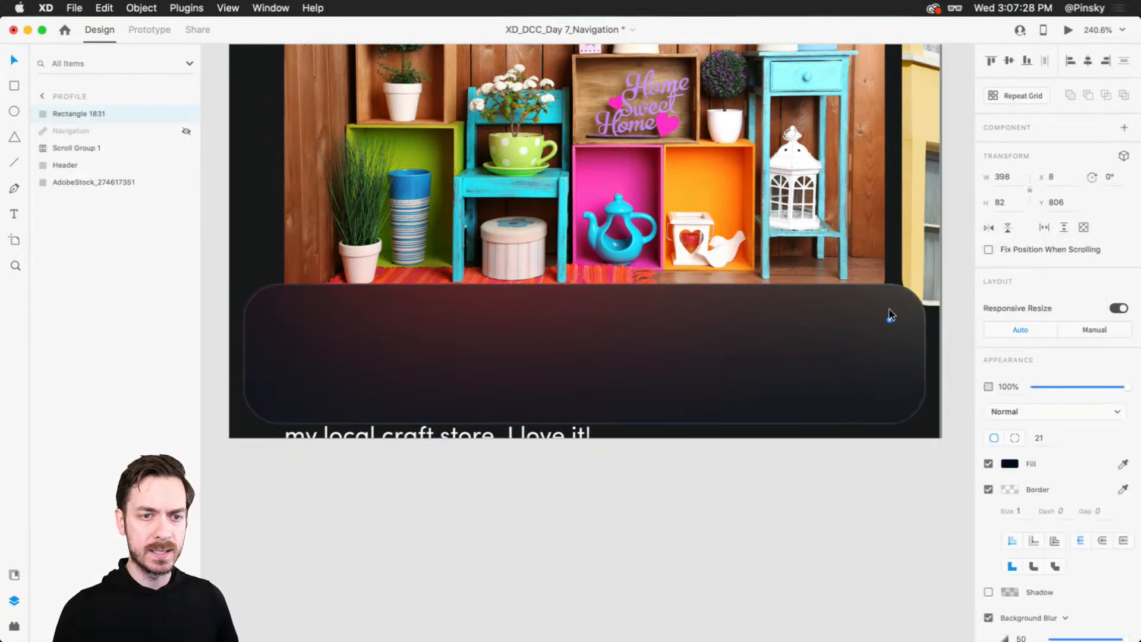
pyautogui.click(504, 352)
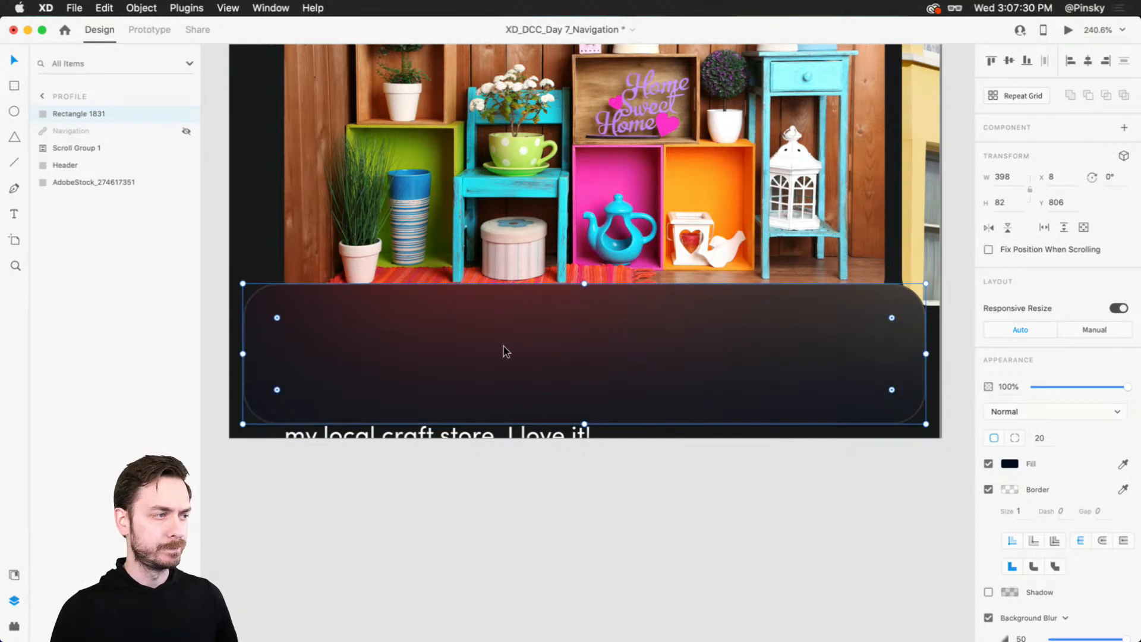
pyautogui.hscroll(-3, 543, 346)
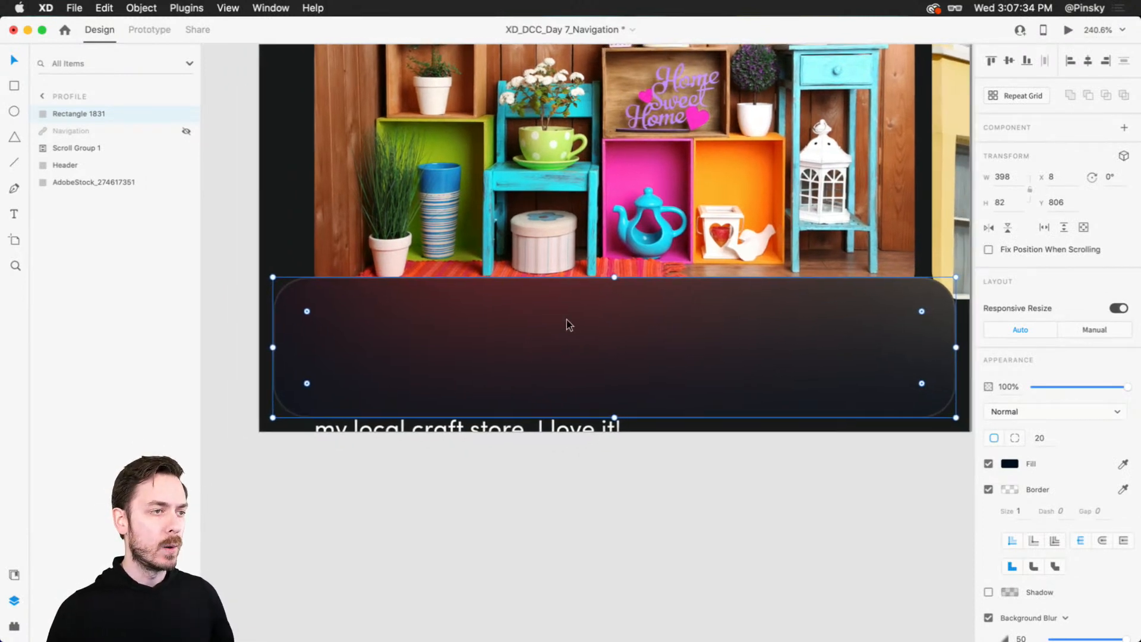
pyautogui.moveTo(615, 277); pyautogui.dragTo(615, 273)
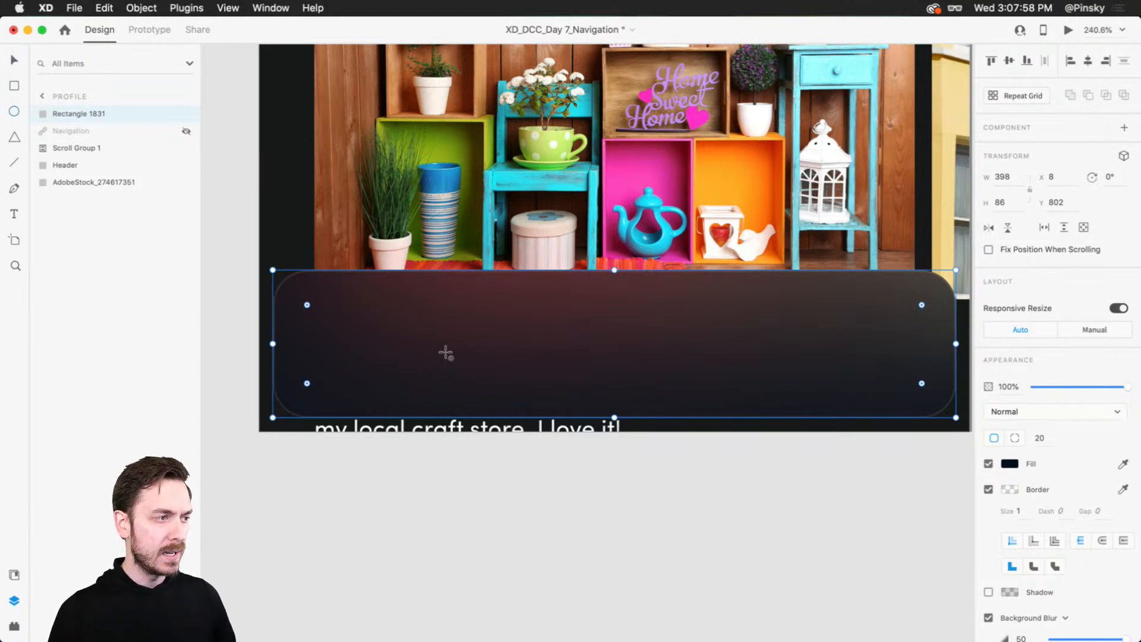
# - Draw a 40 by 40 square inside the bar near its left end and move it to X 33, Y 820
pyautogui.press('e')
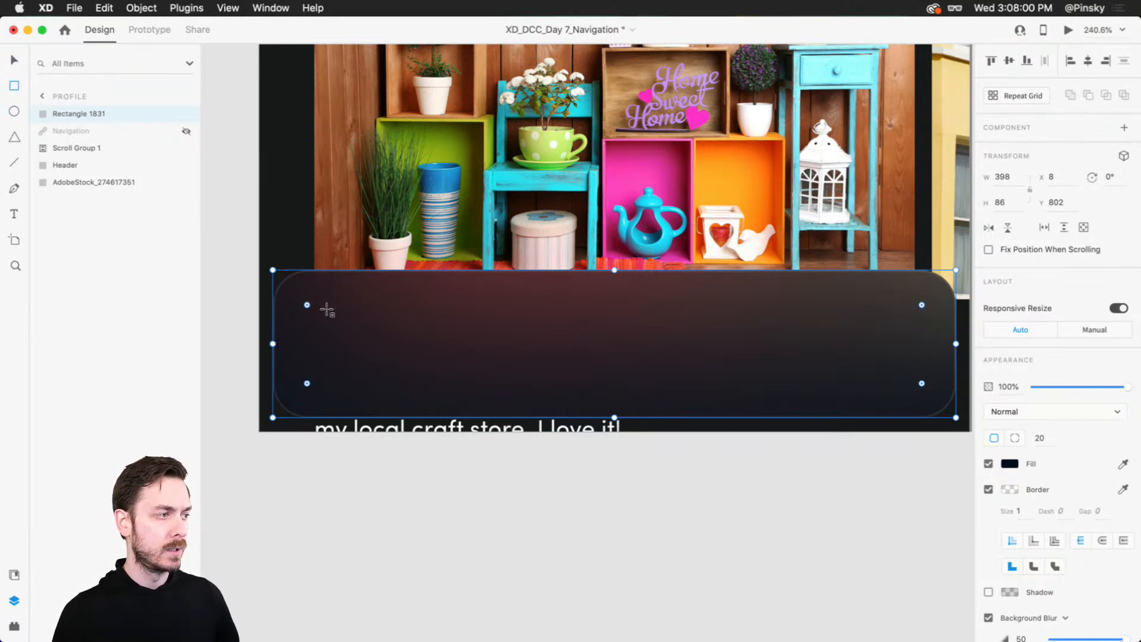
pyautogui.moveTo(324, 295); pyautogui.dragTo(394, 364)
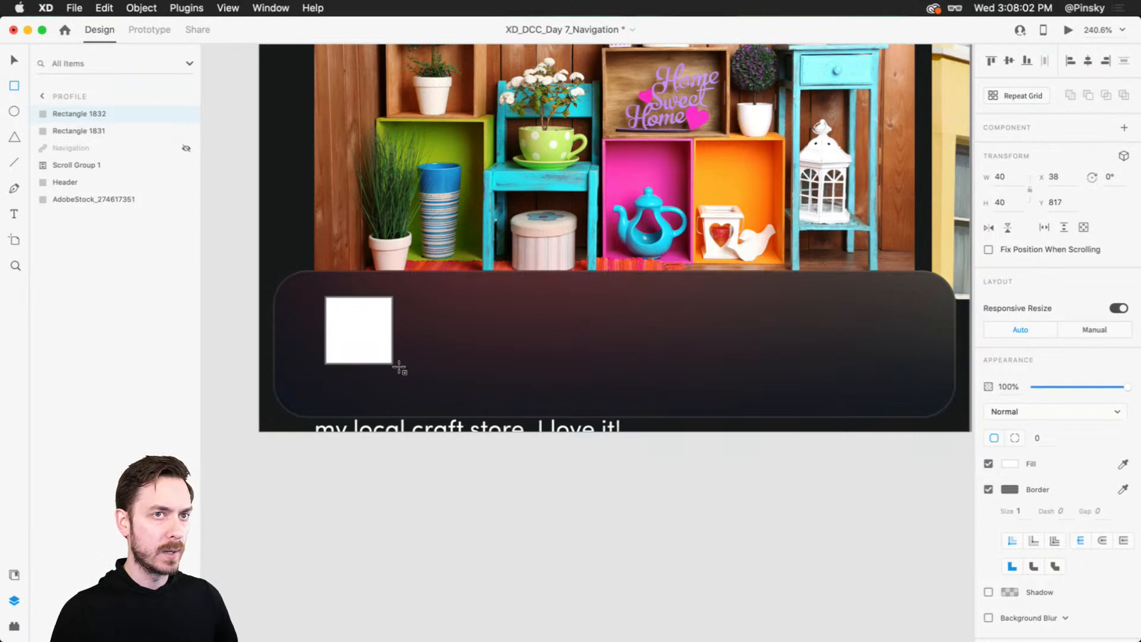
pyautogui.press('v')
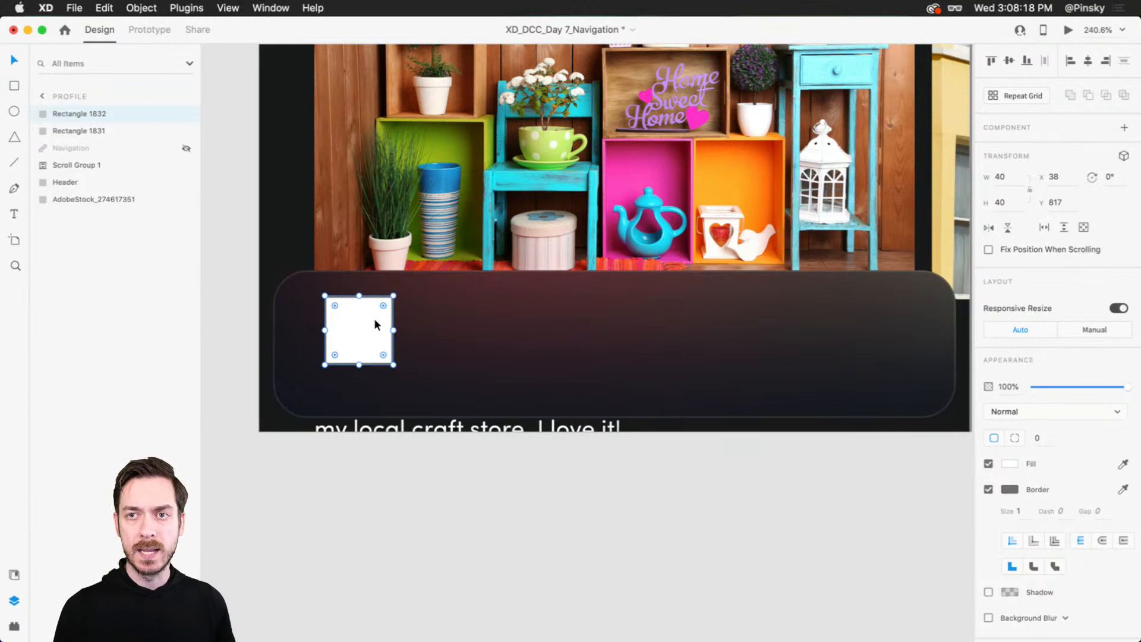
pyautogui.moveTo(373, 319); pyautogui.dragTo(365, 326)
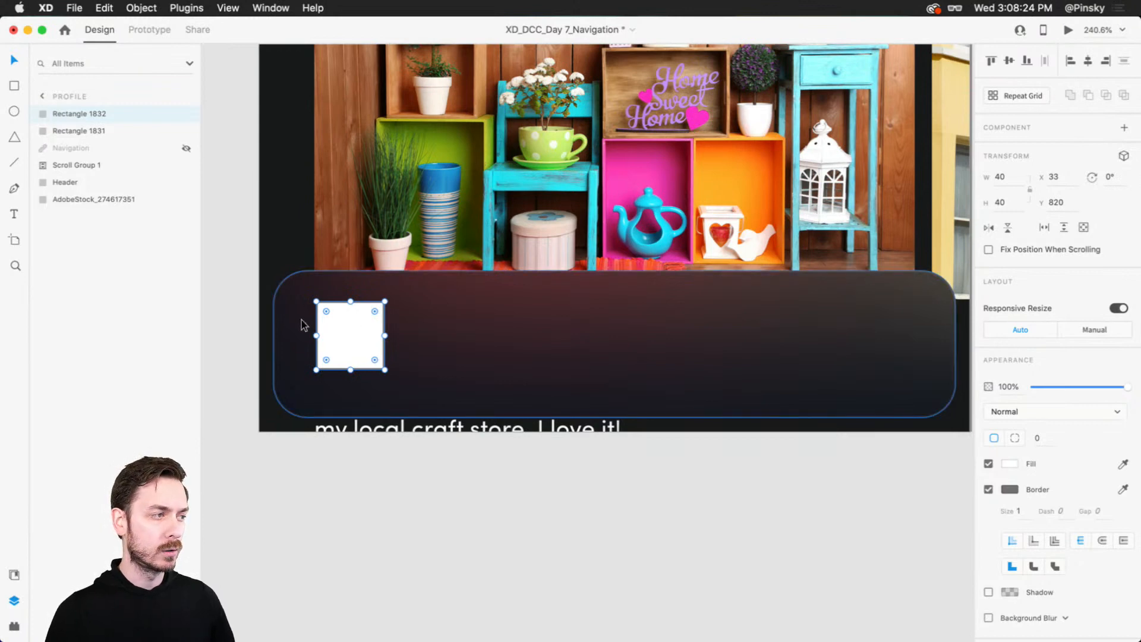
# - Remove the square's border and reduce its opacity to 15%
pyautogui.scroll(5, 301, 322)
pyautogui.hscroll(-2, 374, 320)
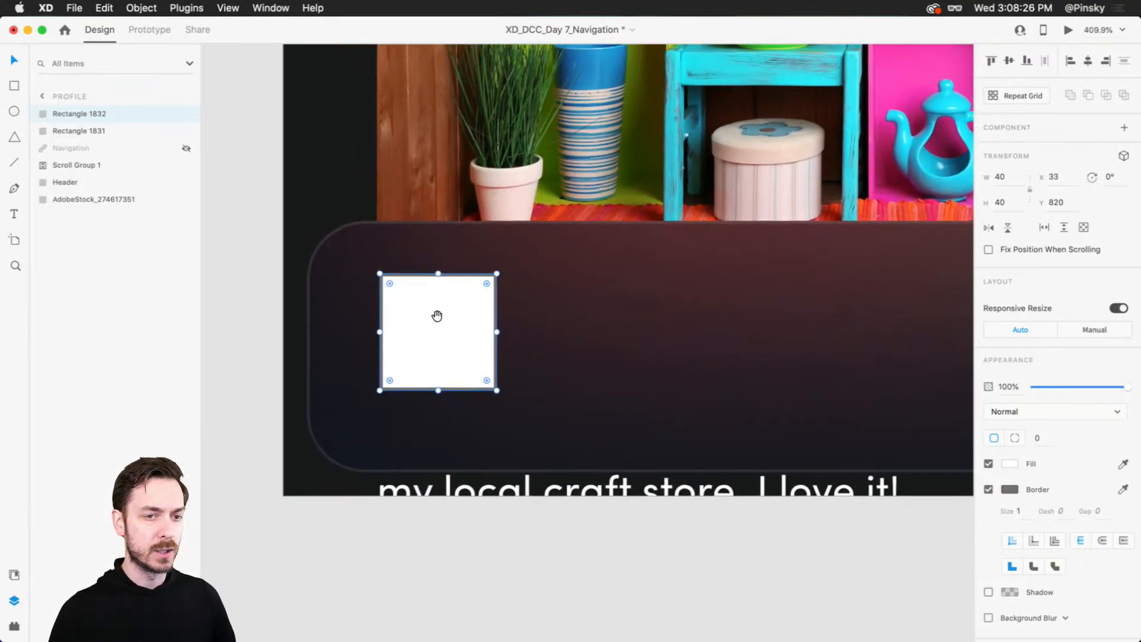
pyautogui.click(988, 490)
pyautogui.click(1085, 386)
pyautogui.moveTo(1085, 383); pyautogui.dragTo(1048, 379)
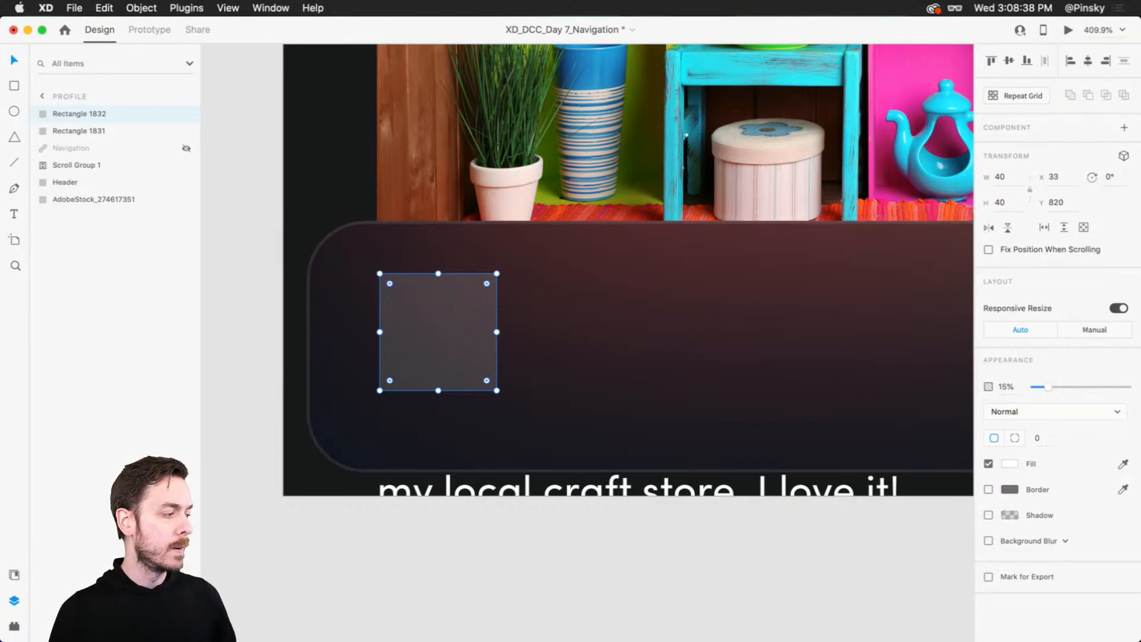
# - Open the Icons 4 Design plugin and search its icon sets for home
pyautogui.click(14, 627)
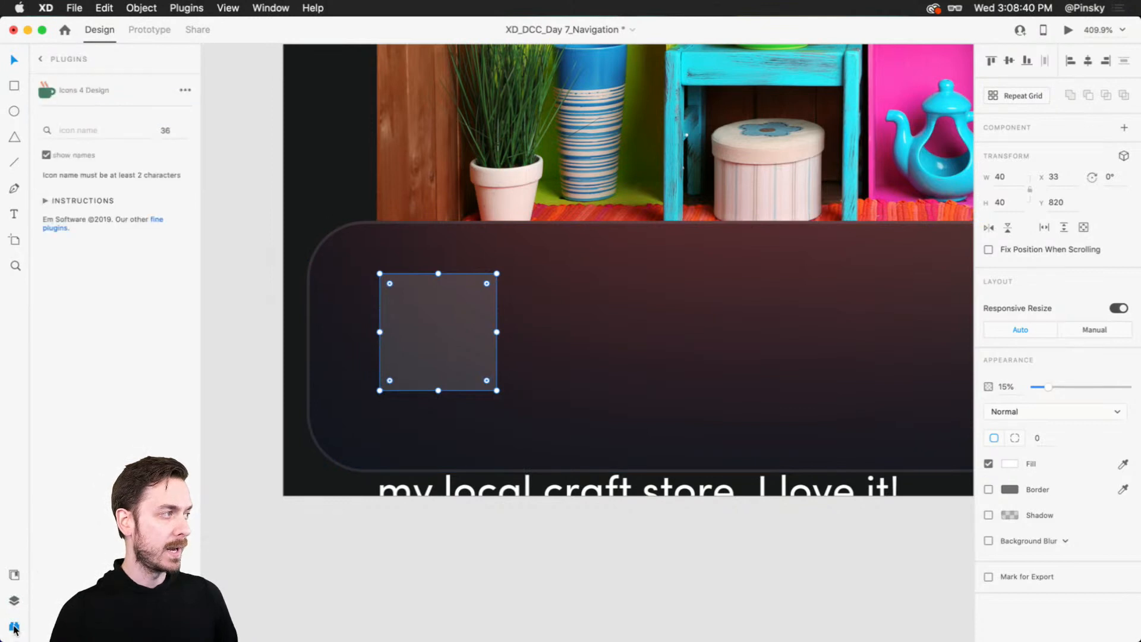
pyautogui.click(42, 60)
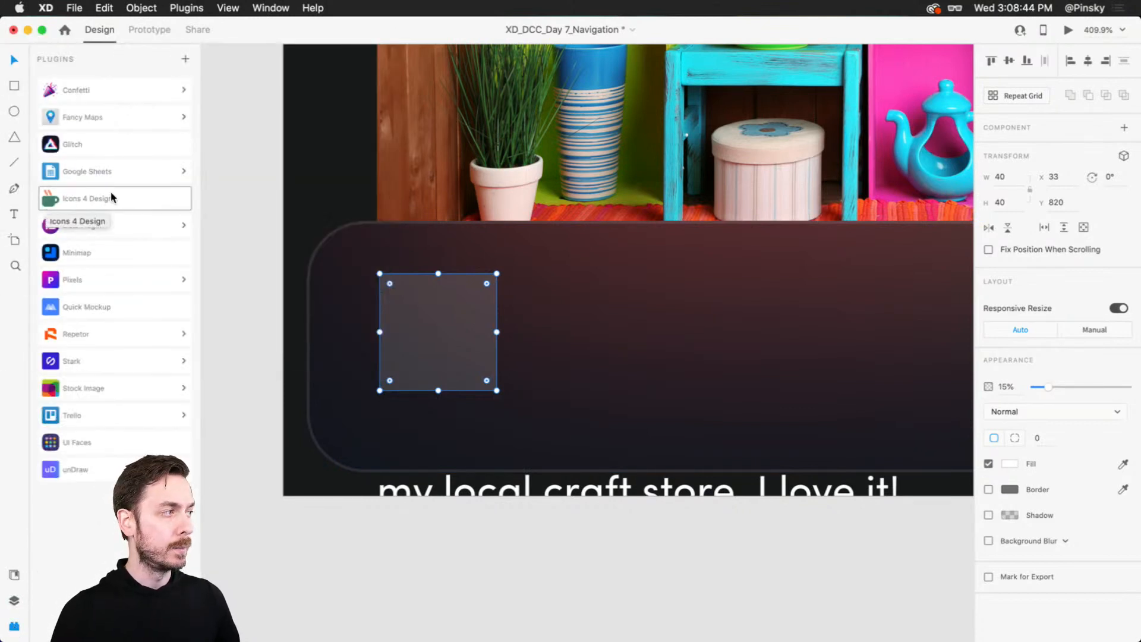
pyautogui.click(46, 198)
pyautogui.click(72, 131)
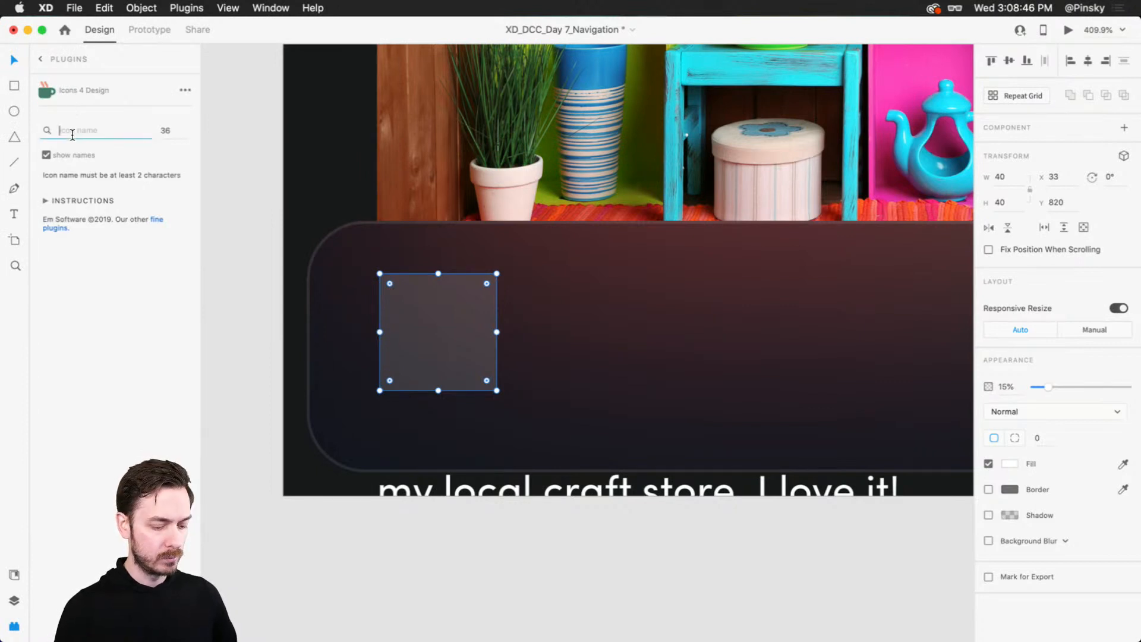
pyautogui.write('home')
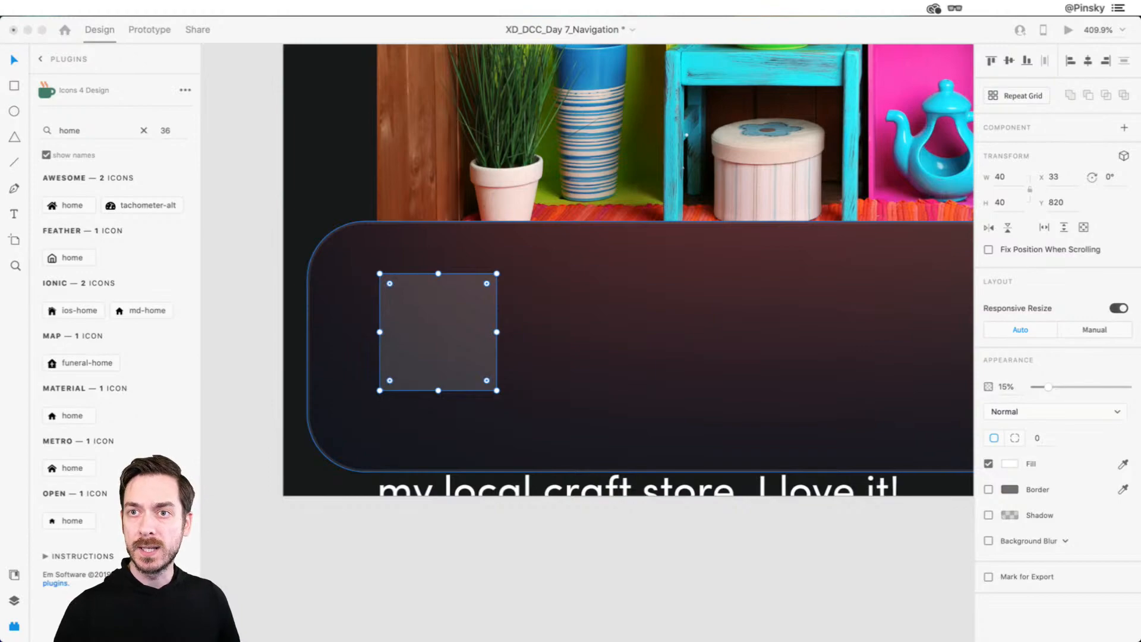
pyautogui.press('super+Tab')
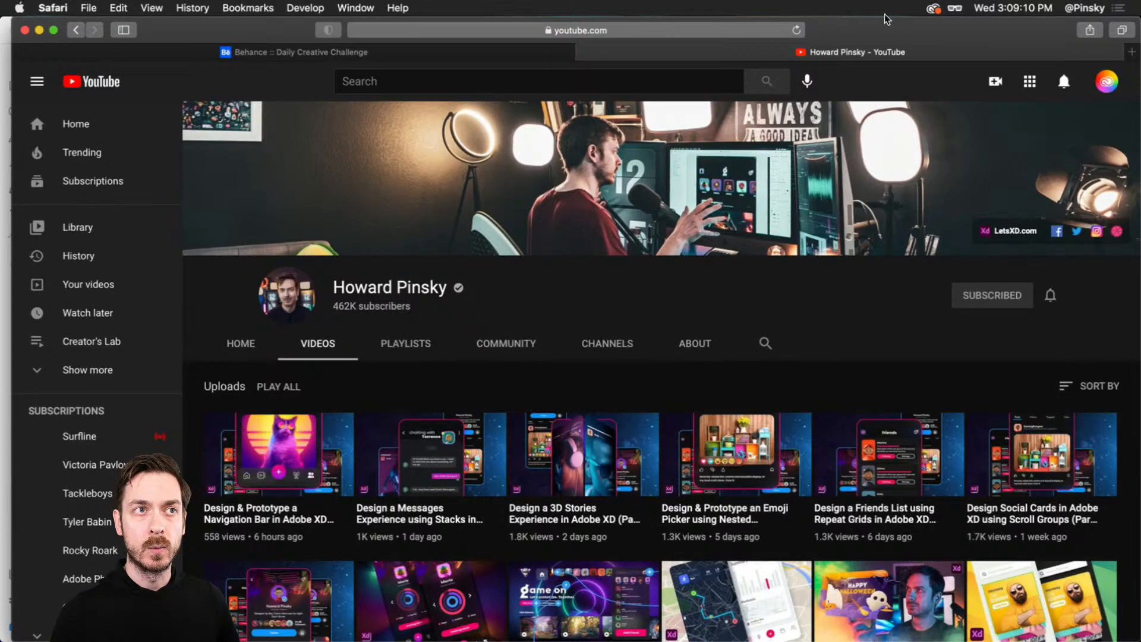
pyautogui.press('super+Tab')
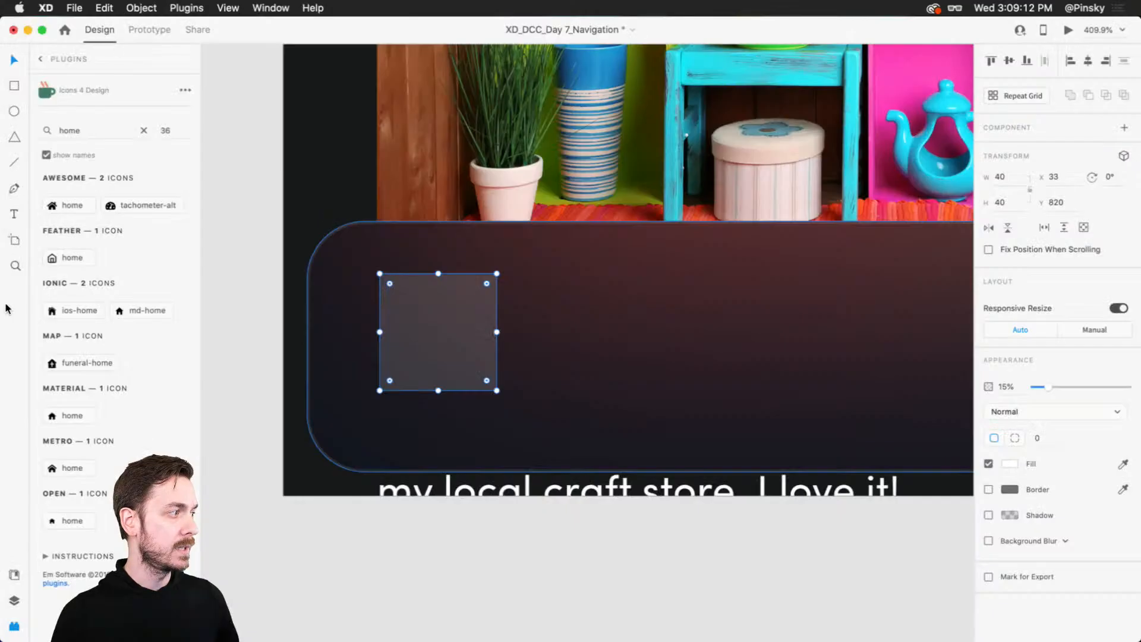
# - Switch to Nucleo, search Symbol Icons for home, and copy the outlined home-water icon into the Adobe XD profile screen
pyautogui.press('super+Tab')
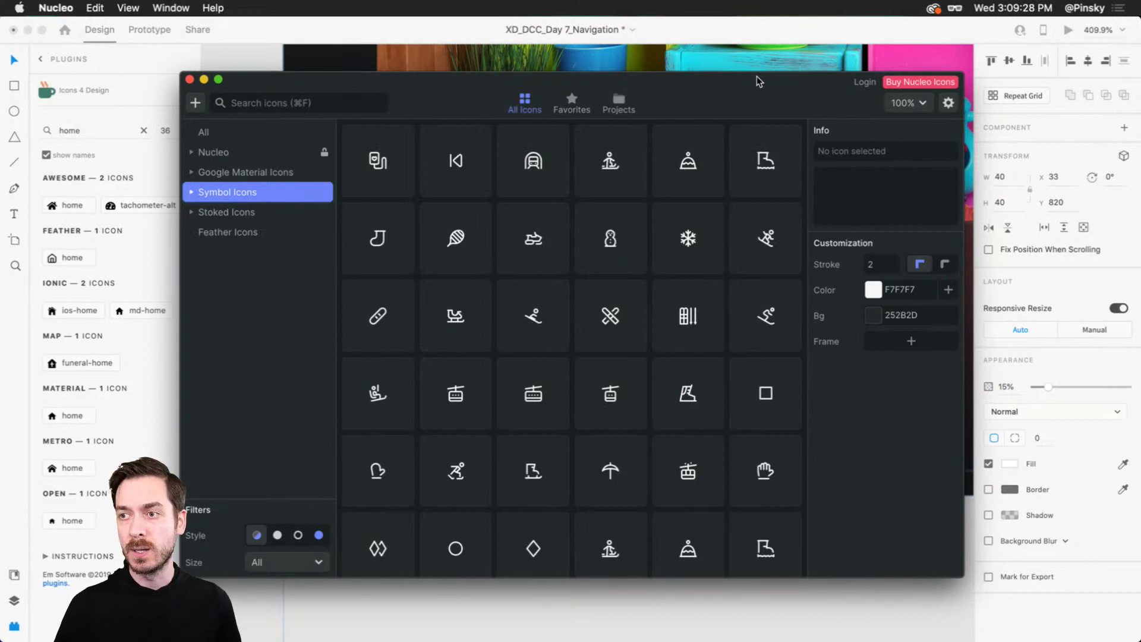
pyautogui.click(307, 104)
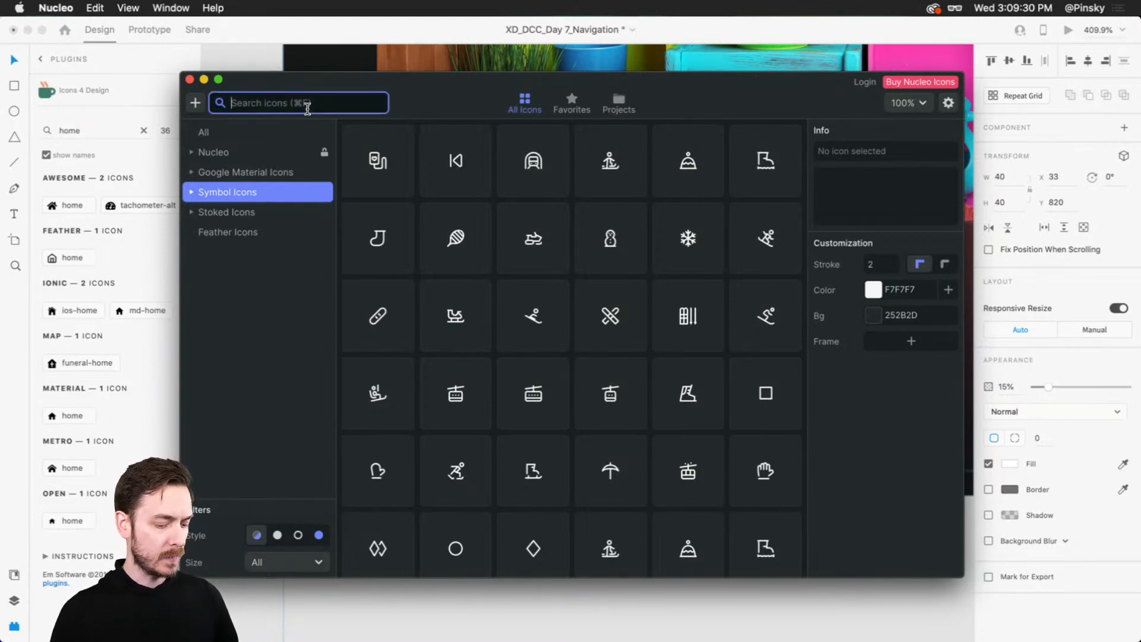
pyautogui.write('home')
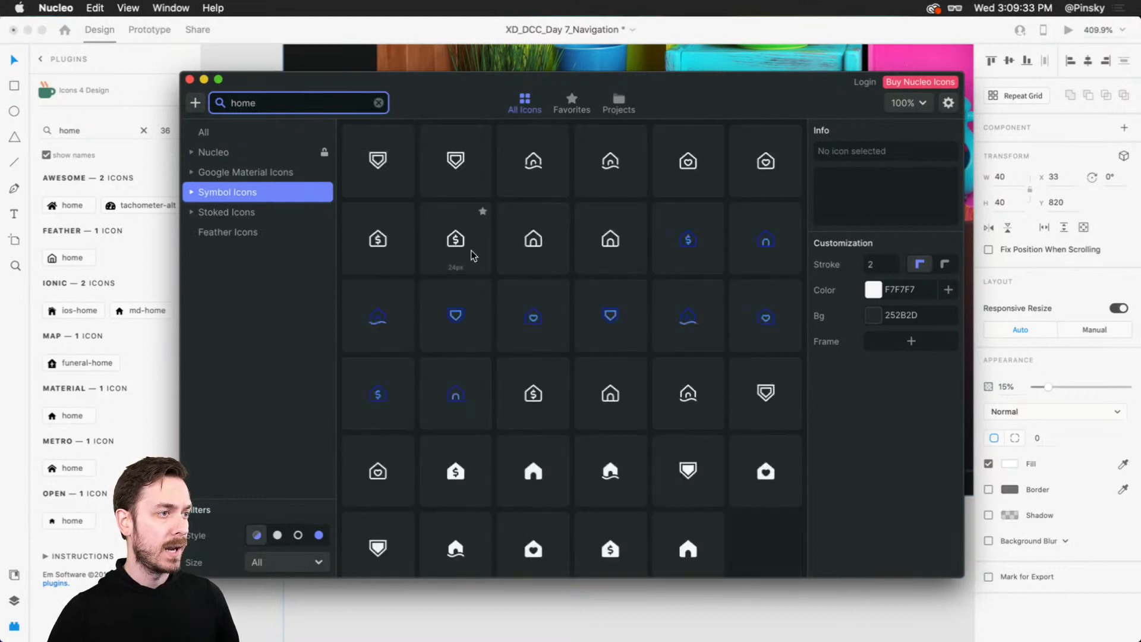
pyautogui.scroll(-1, 506, 297)
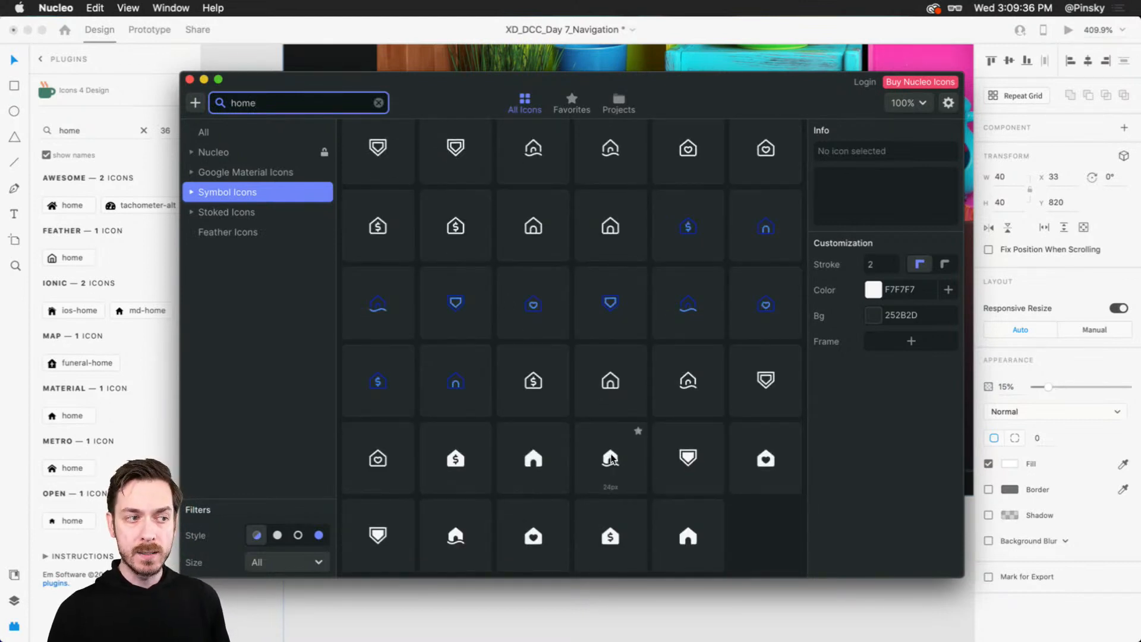
pyautogui.click(691, 381)
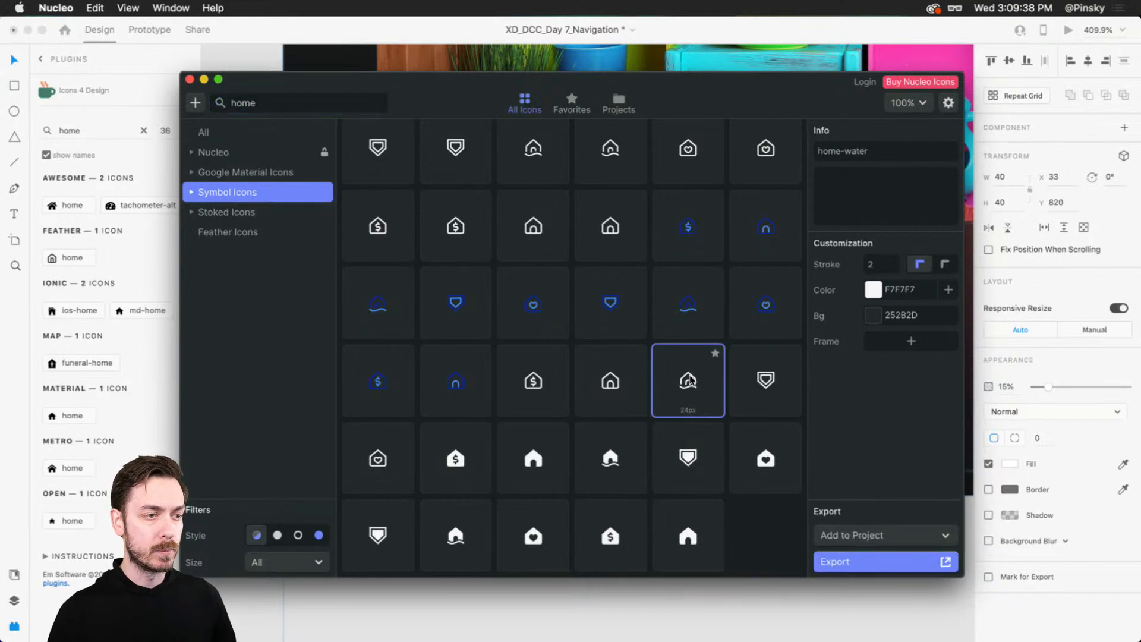
pyautogui.click(449, 18)
pyautogui.press('super+v')
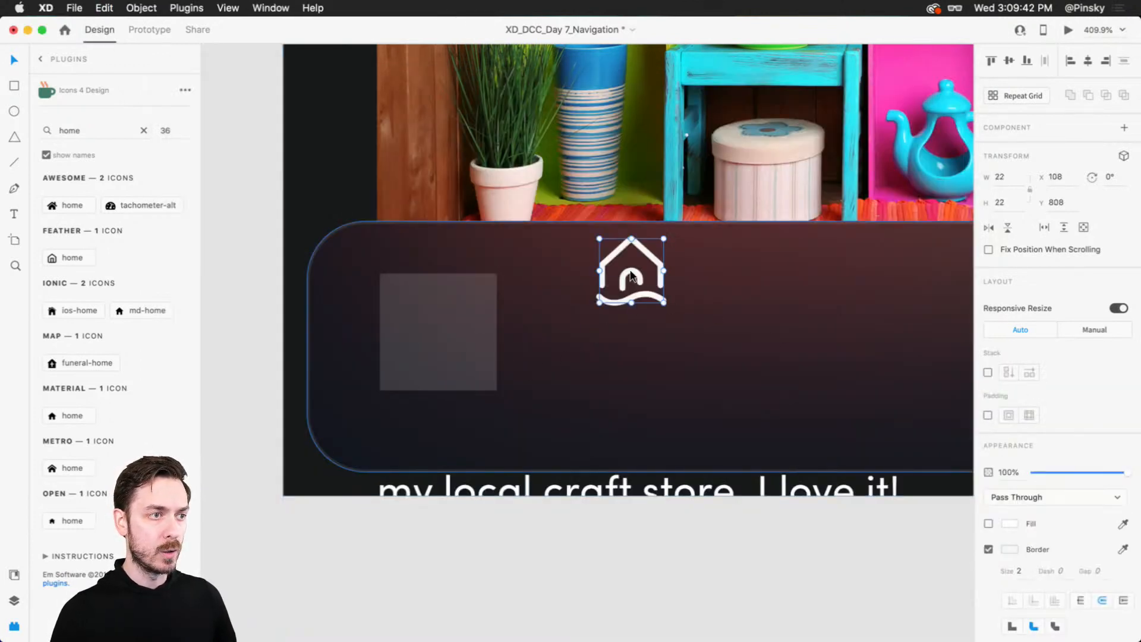
# - Centre the home icon over the 40 by 40 square, check it in the preview, and reduce the square's opacity to 0%
pyautogui.moveTo(632, 276); pyautogui.dragTo(447, 333)
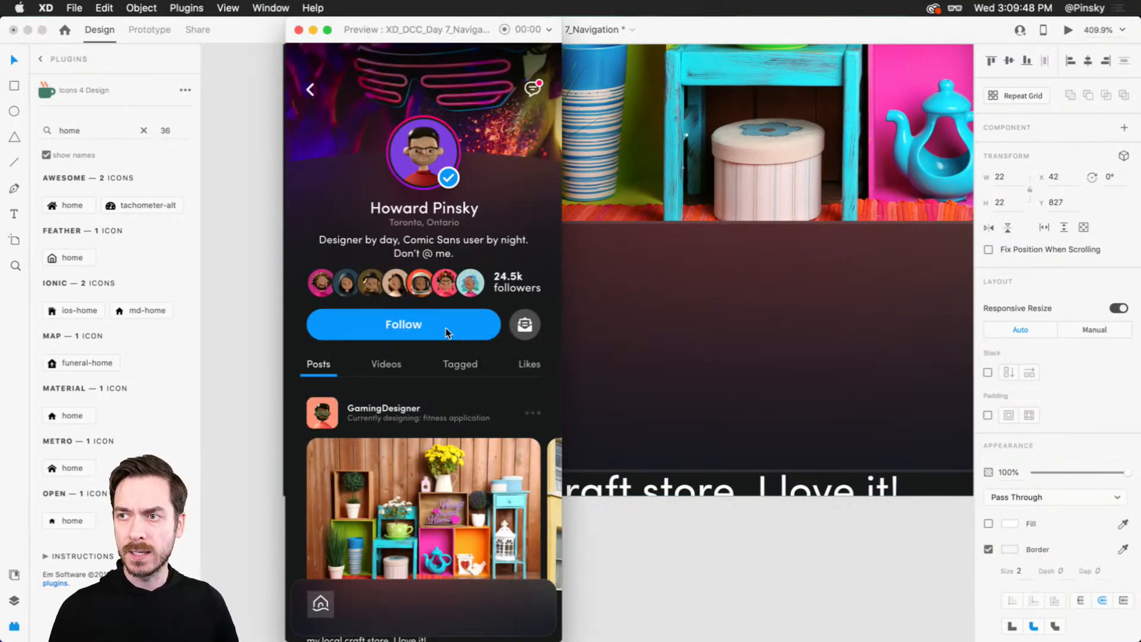
pyautogui.press('super+w')
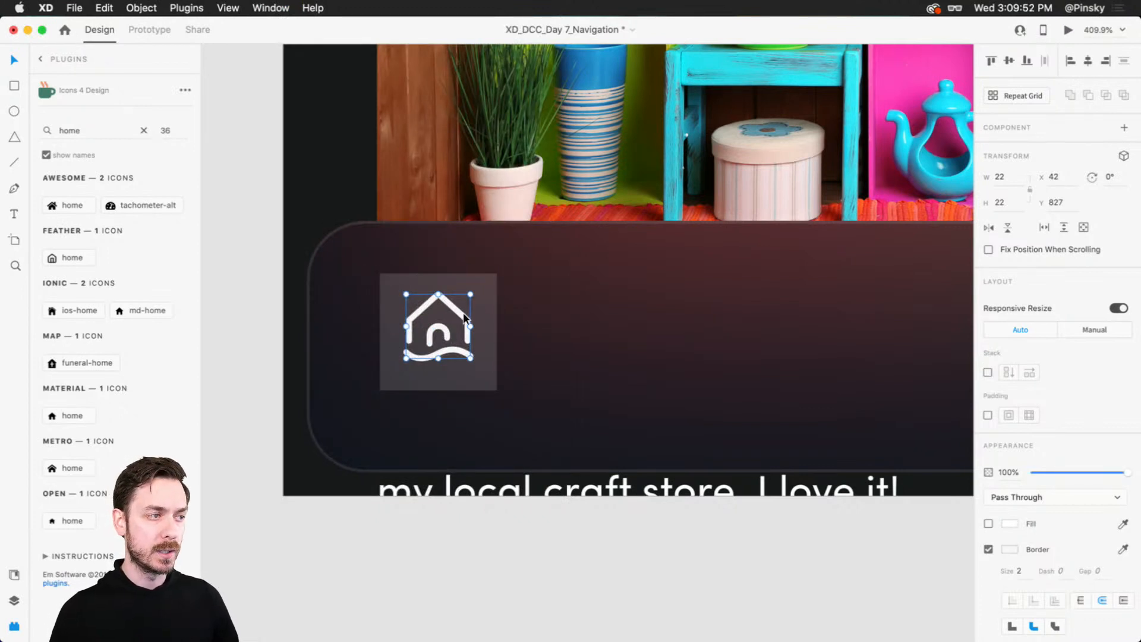
pyautogui.click(484, 321)
pyautogui.moveTo(1057, 386); pyautogui.dragTo(766, 366)
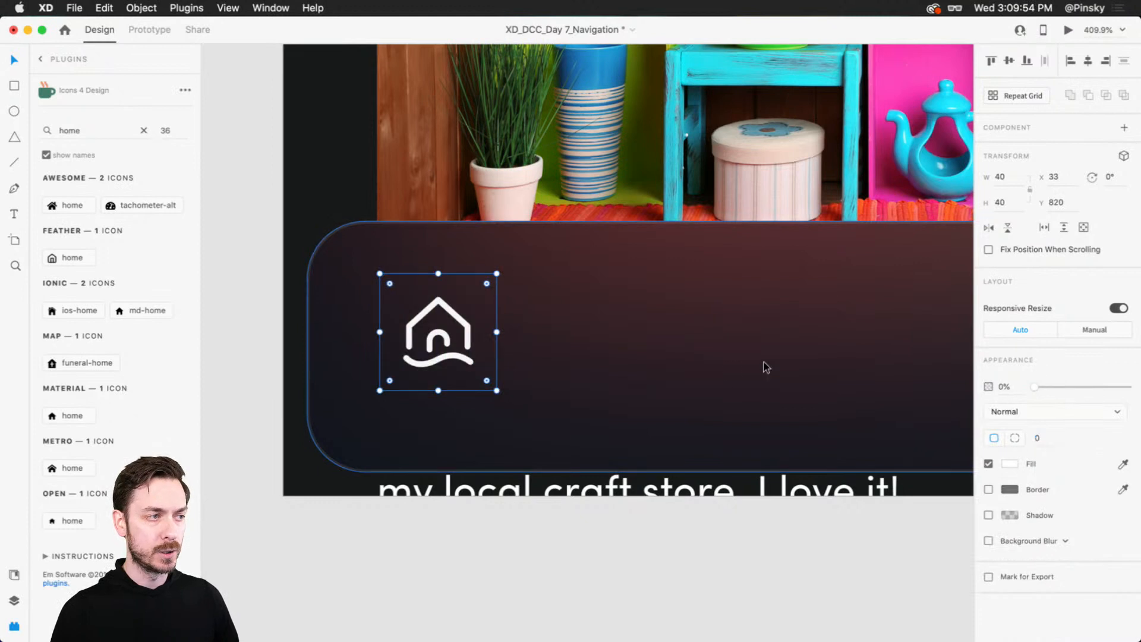
# - Rename the transparent square's layer behind the home icon to Hotspot
pyautogui.press('super+y')
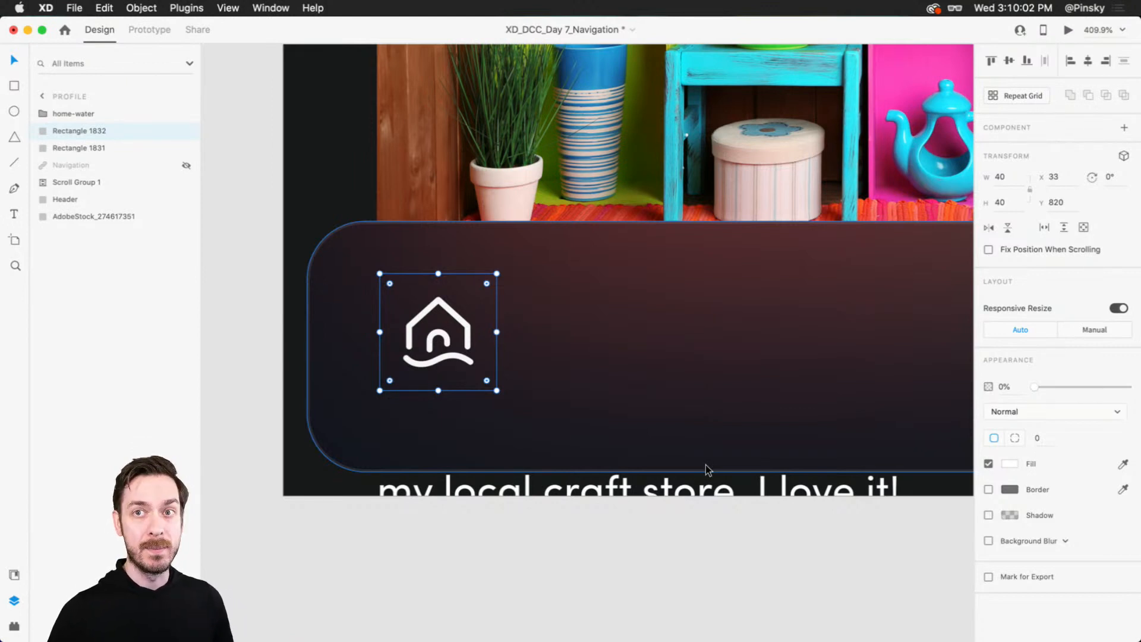
pyautogui.click(115, 112)
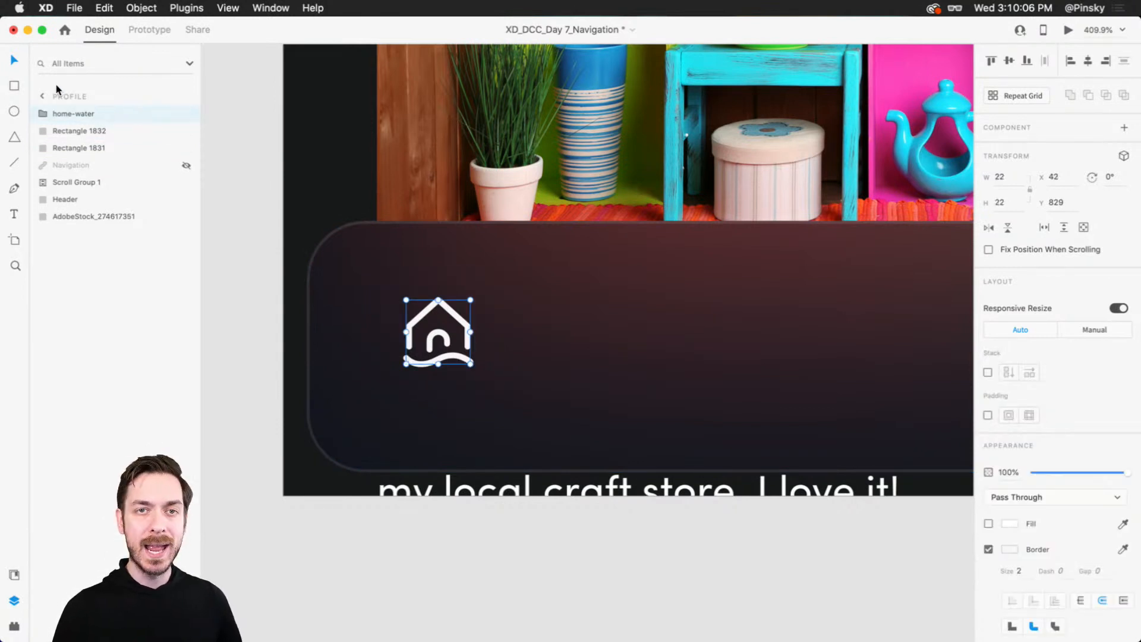
pyautogui.click(109, 130)
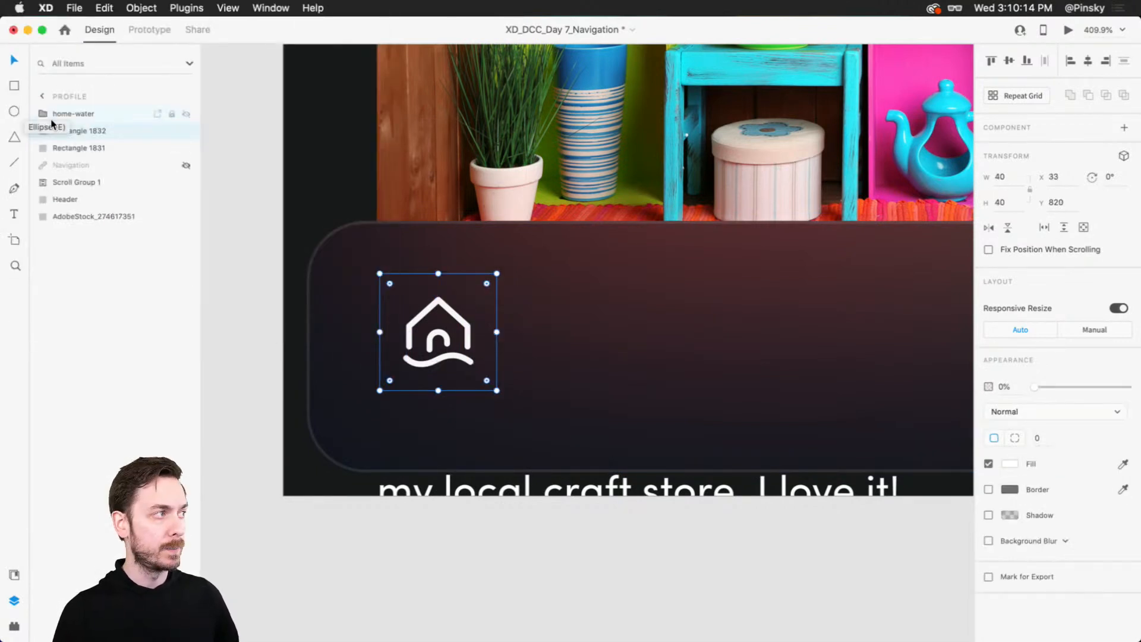
pyautogui.doubleClick(69, 131)
pyautogui.write('Hot')
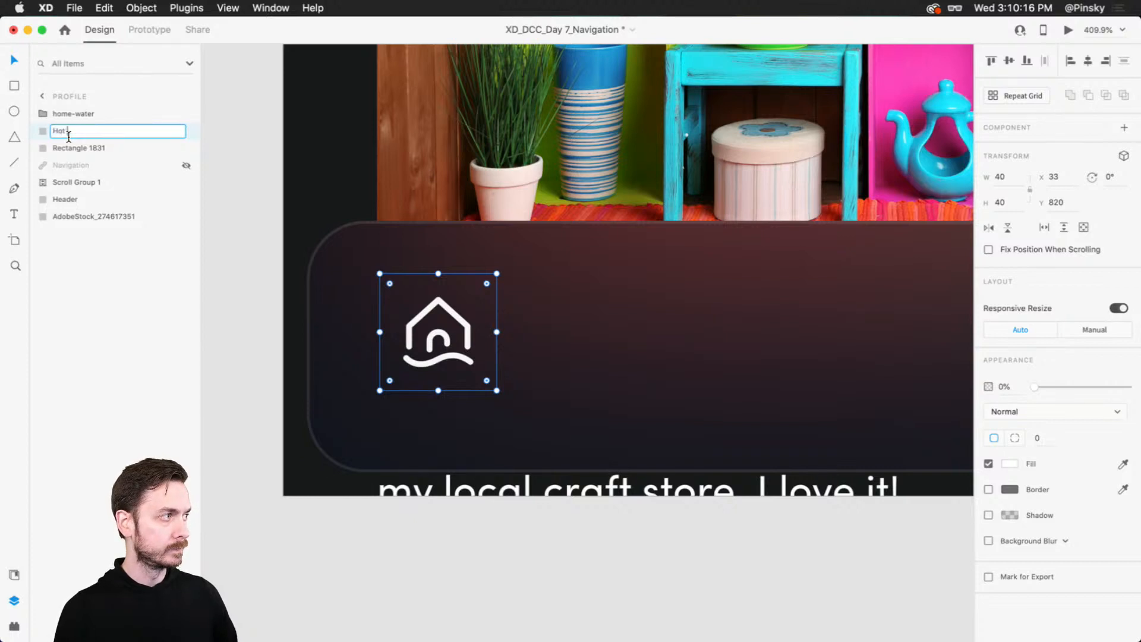
pyautogui.write('spot')
pyautogui.press('Return')
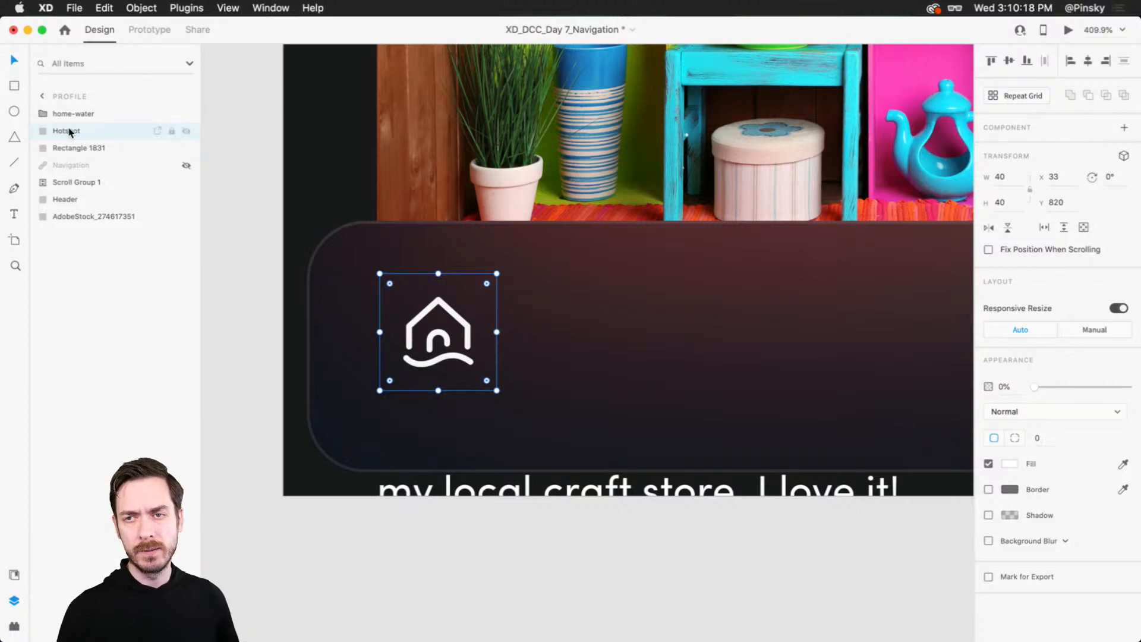
# - Turn the home-water icon and Hotspot into a component and name it Home
pyautogui.keyDown('shift'); pyautogui.click(103, 119); pyautogui.keyUp('shift')
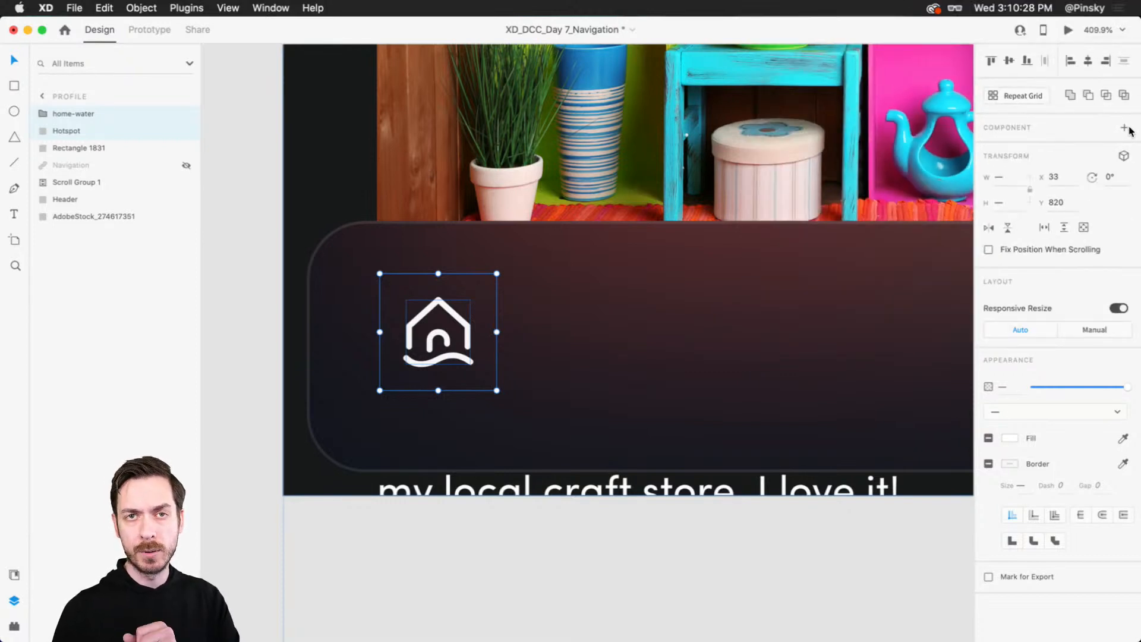
pyautogui.click(14, 574)
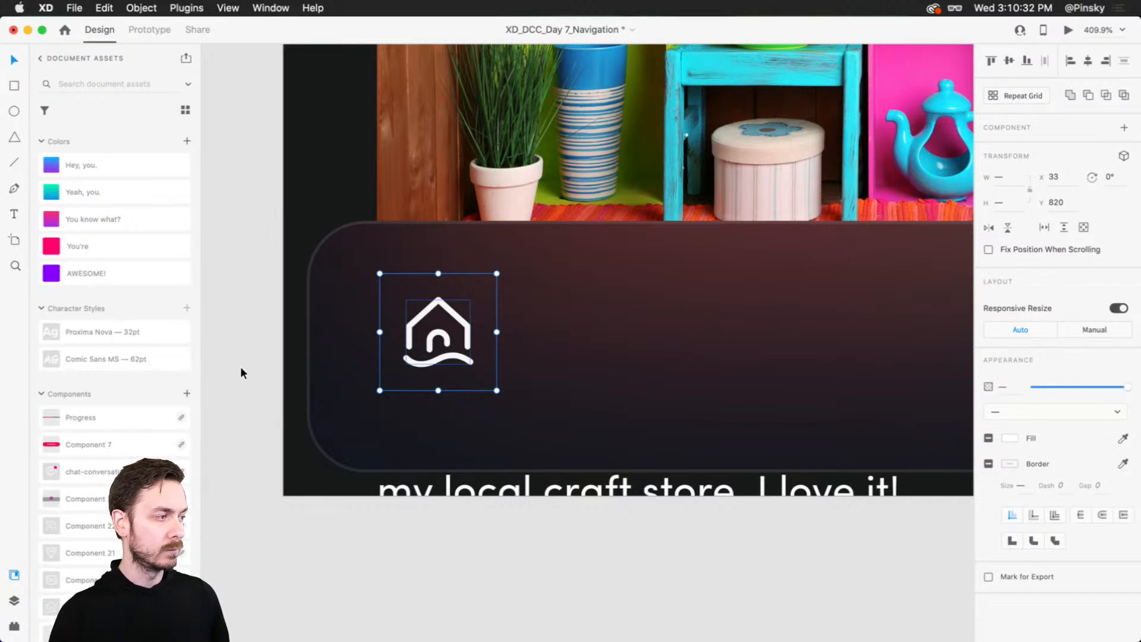
pyautogui.click(1125, 127)
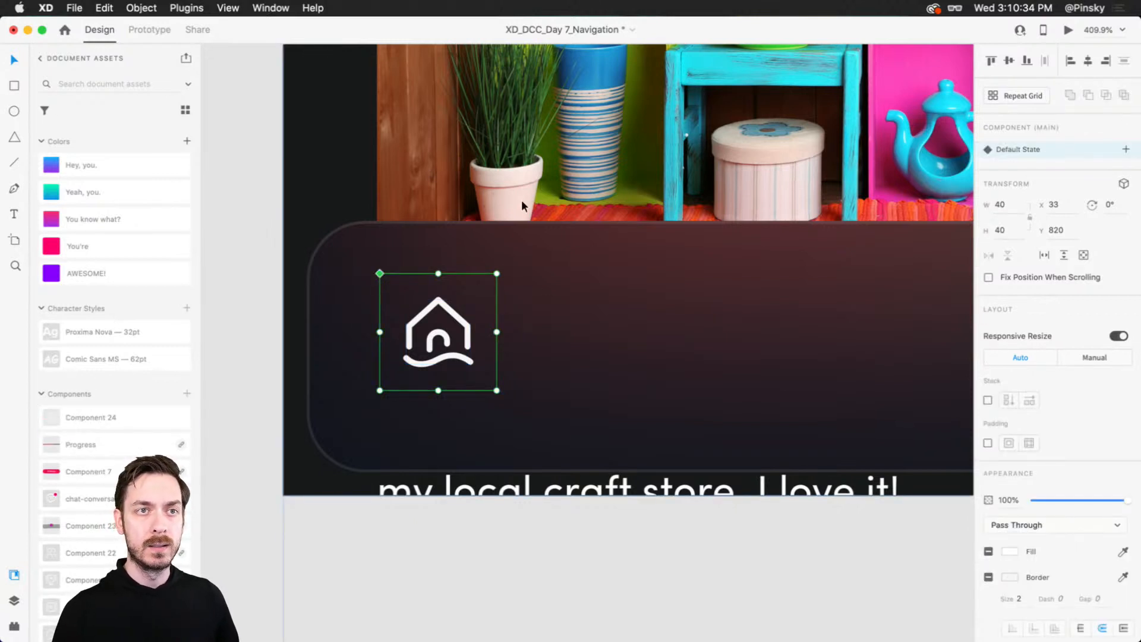
pyautogui.scroll(3, 90, 205)
pyautogui.doubleClick(88, 302)
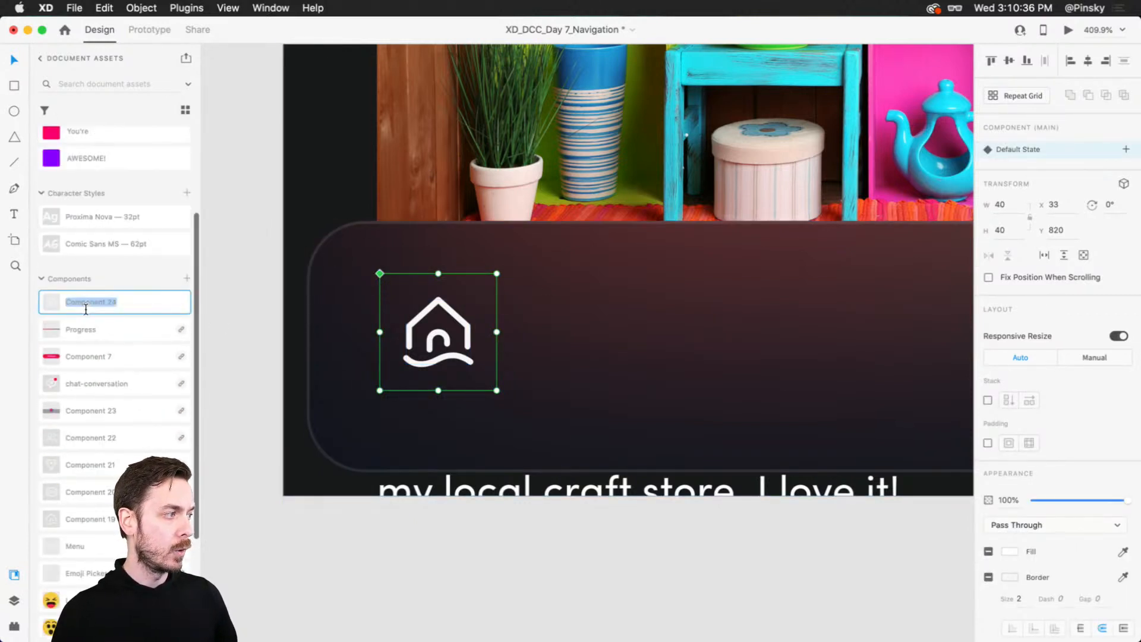
pyautogui.write('Home')
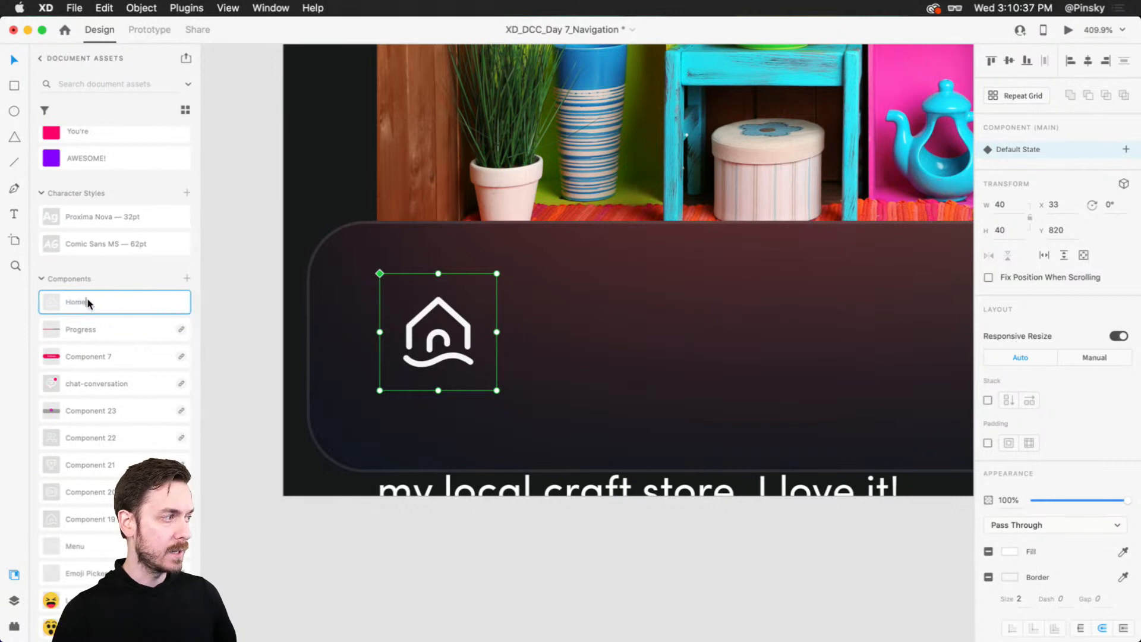
# - Delete the older components from Progress through the thumbs-up emoji from the document assets, keeping Home and Component 1
pyautogui.click(111, 329)
pyautogui.scroll(-3, 107, 514)
pyautogui.scroll(-1, 106, 514)
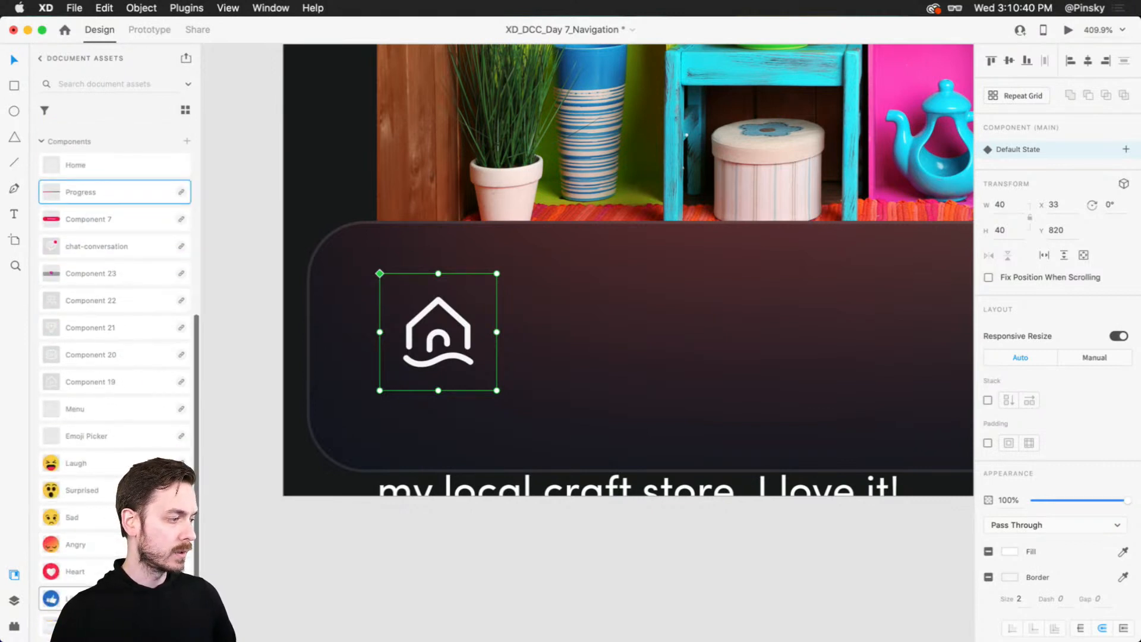
pyautogui.keyDown('shift'); pyautogui.click(102, 599); pyautogui.keyUp('shift')
pyautogui.press('Delete')
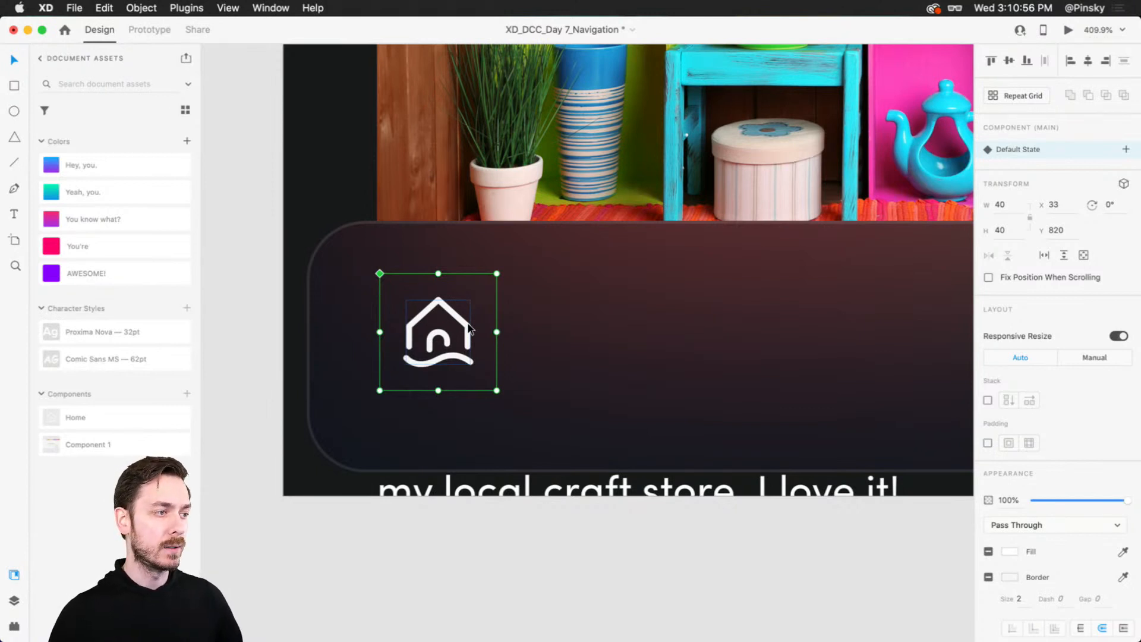
# - Move the Home component along the bar to X 82 and add a new state named Active
pyautogui.moveTo(469, 329); pyautogui.dragTo(614, 336)
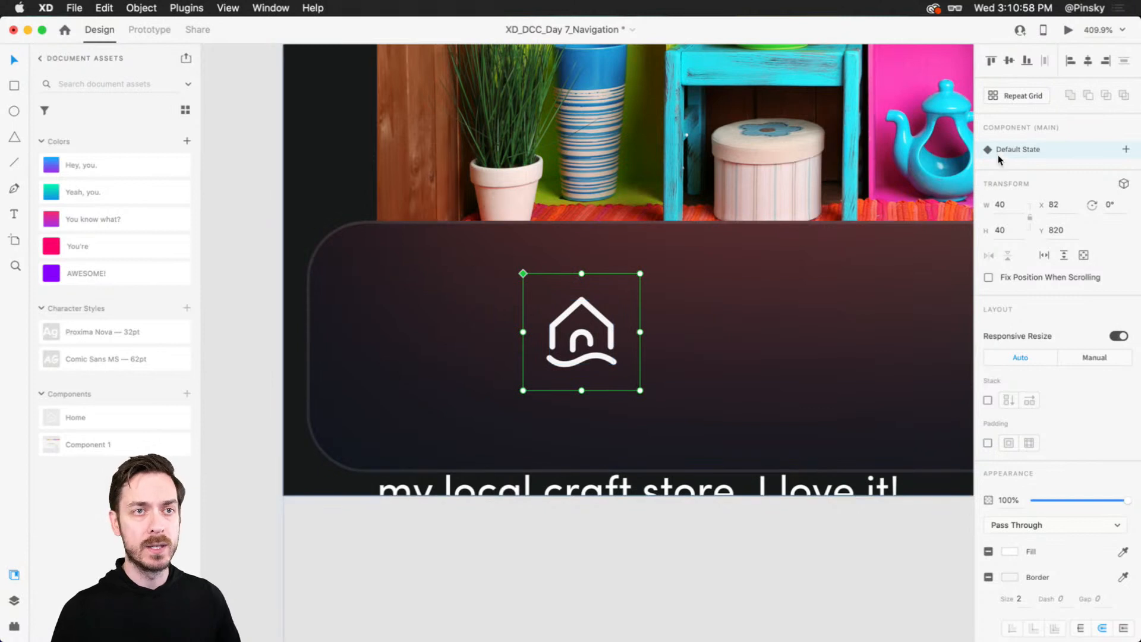
pyautogui.click(1123, 149)
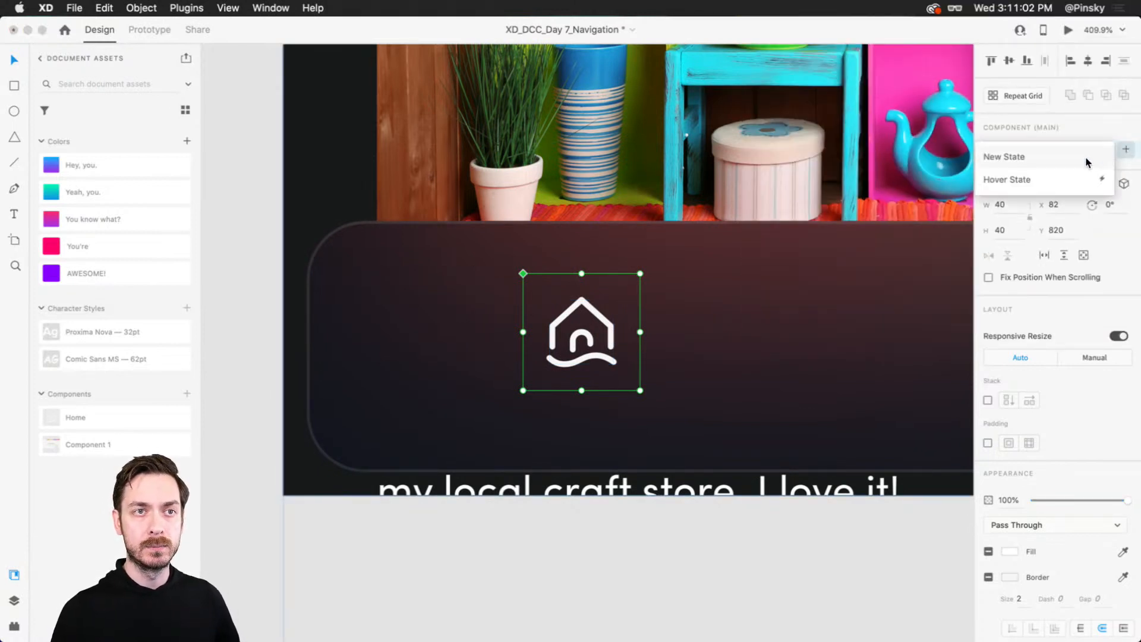
pyautogui.click(1086, 156)
pyautogui.write('Active')
pyautogui.press('Return')
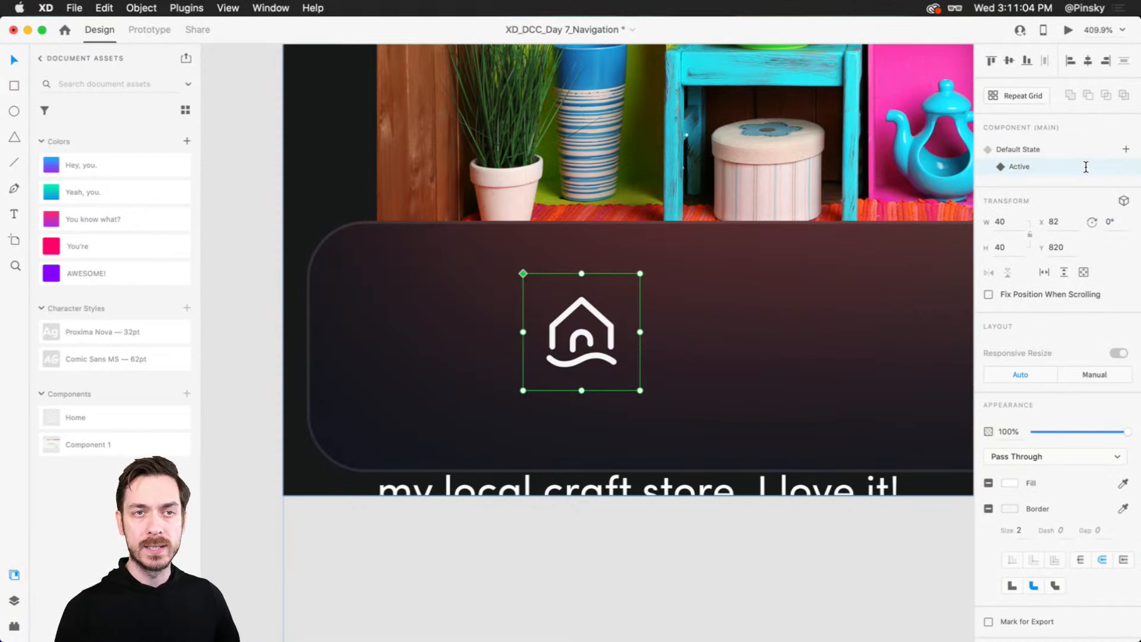
# - Copy the filled home-water icon from Nucleo into the Home component's Active state and place it over the outlined icon at X 89, Y 828
pyautogui.press('super+y')
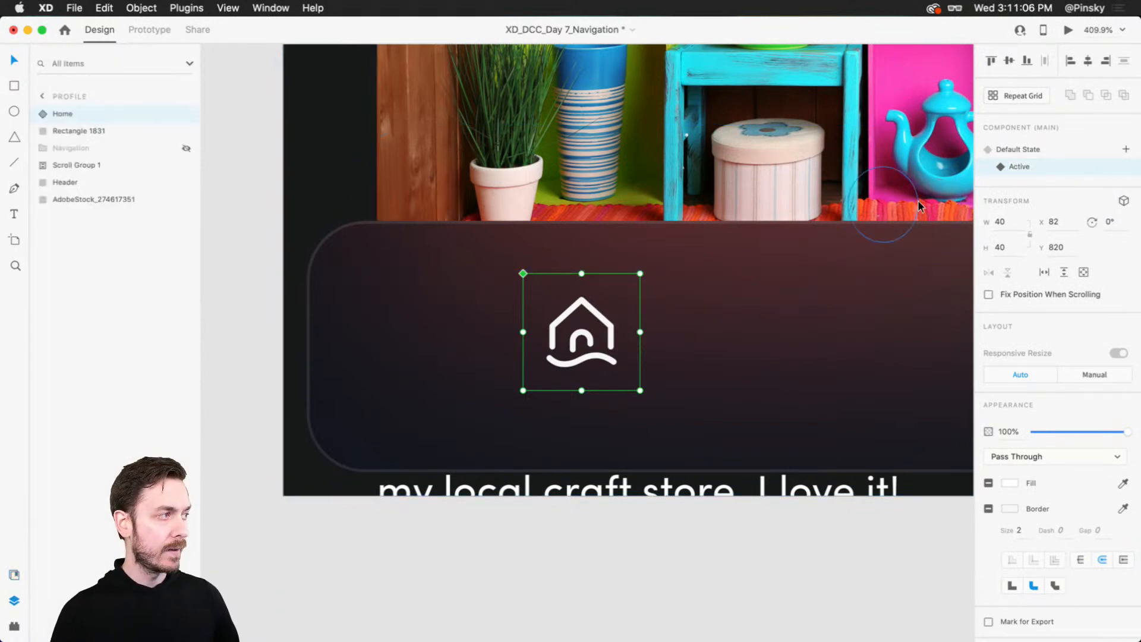
pyautogui.doubleClick(605, 325)
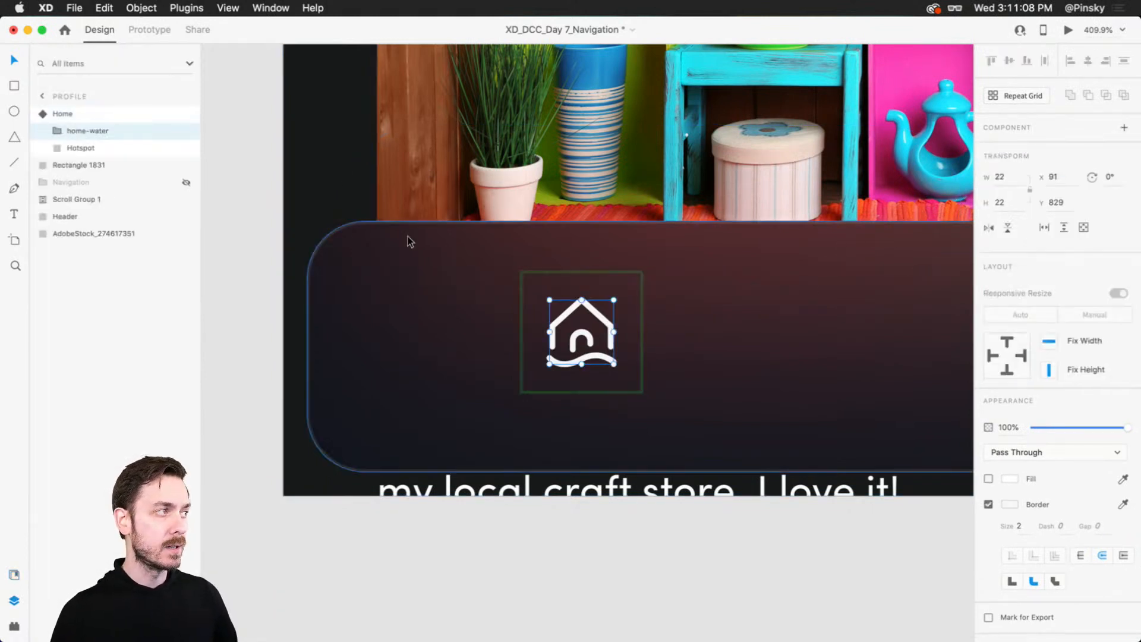
pyautogui.press('super+Tab')
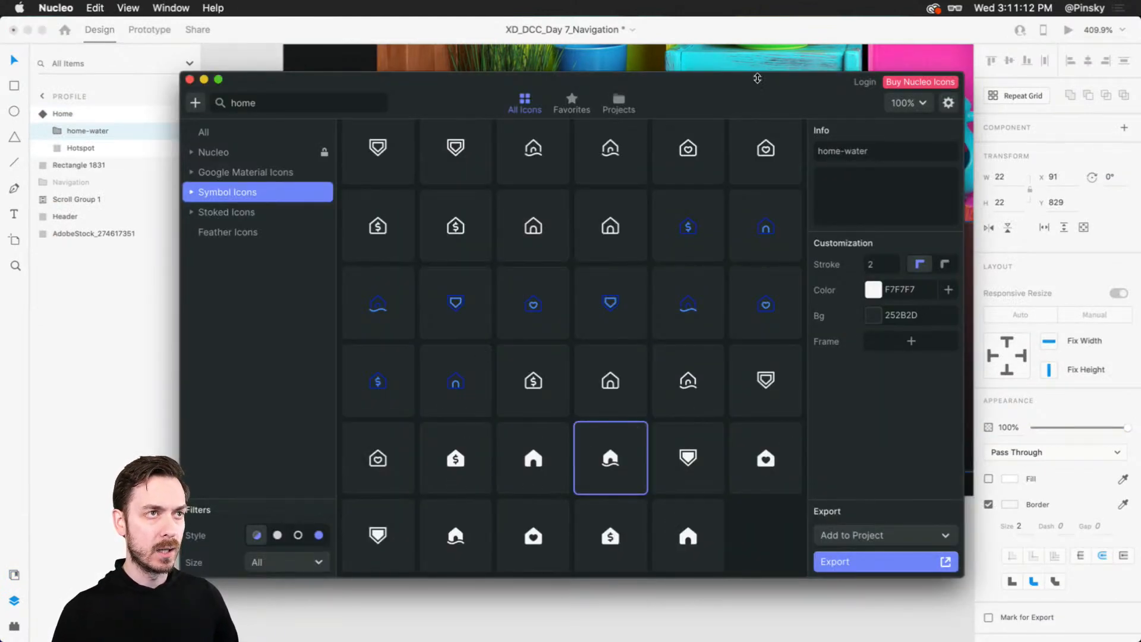
pyautogui.press('super+Tab')
pyautogui.press('super+v')
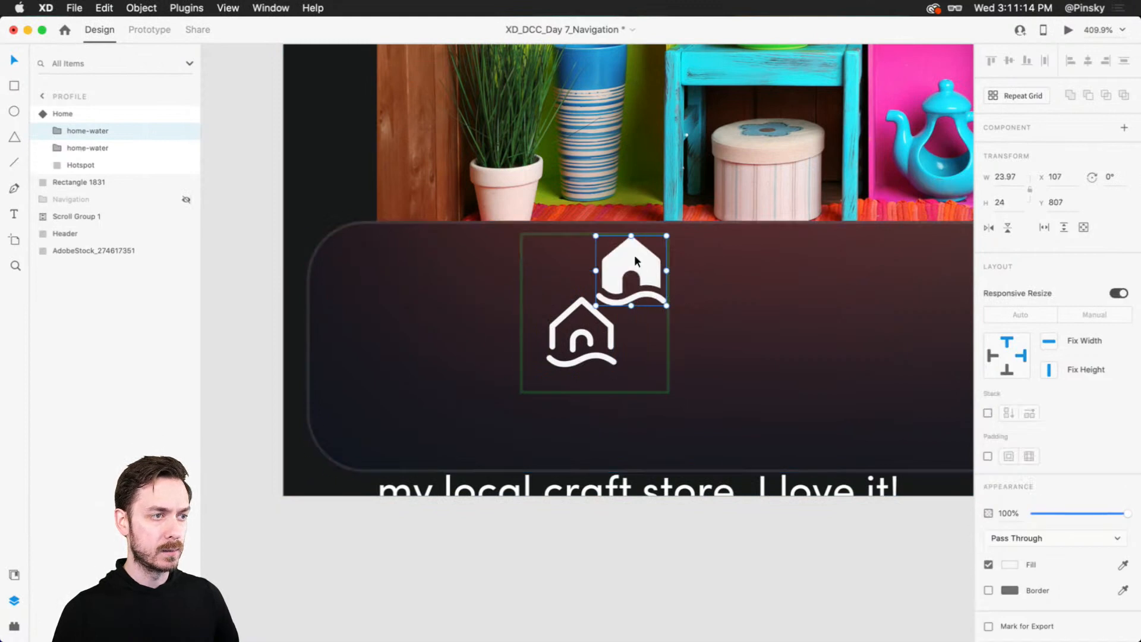
pyautogui.moveTo(627, 267); pyautogui.dragTo(584, 322)
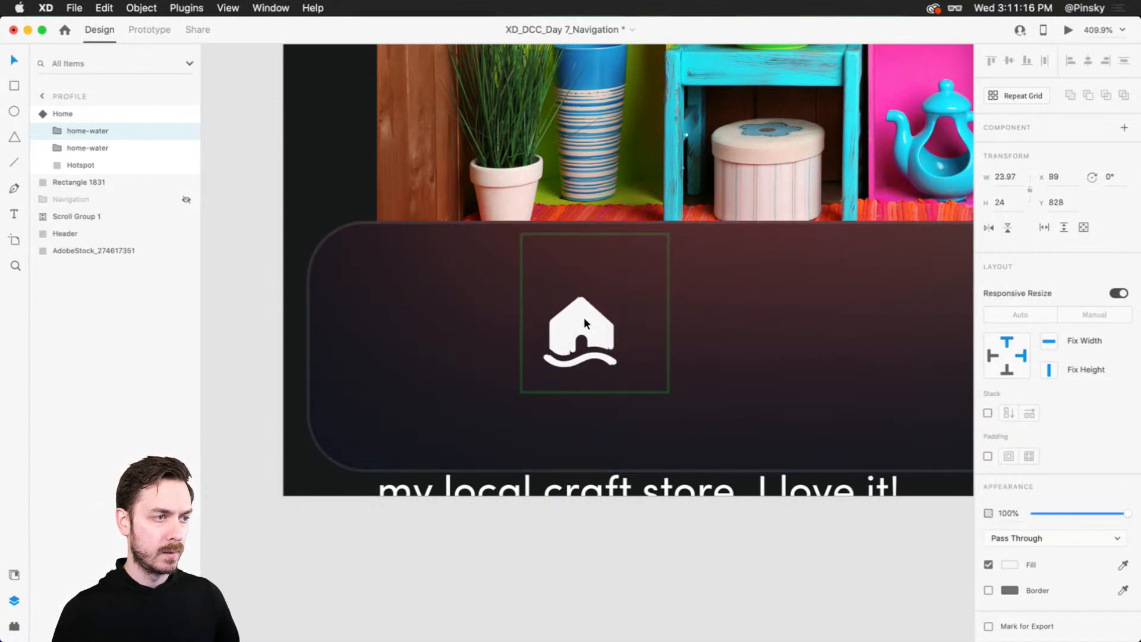
# - Delete the outlined home-water icon from the Home component's Active state and compare that state with the Default State
pyautogui.click(108, 148)
pyautogui.press('Delete')
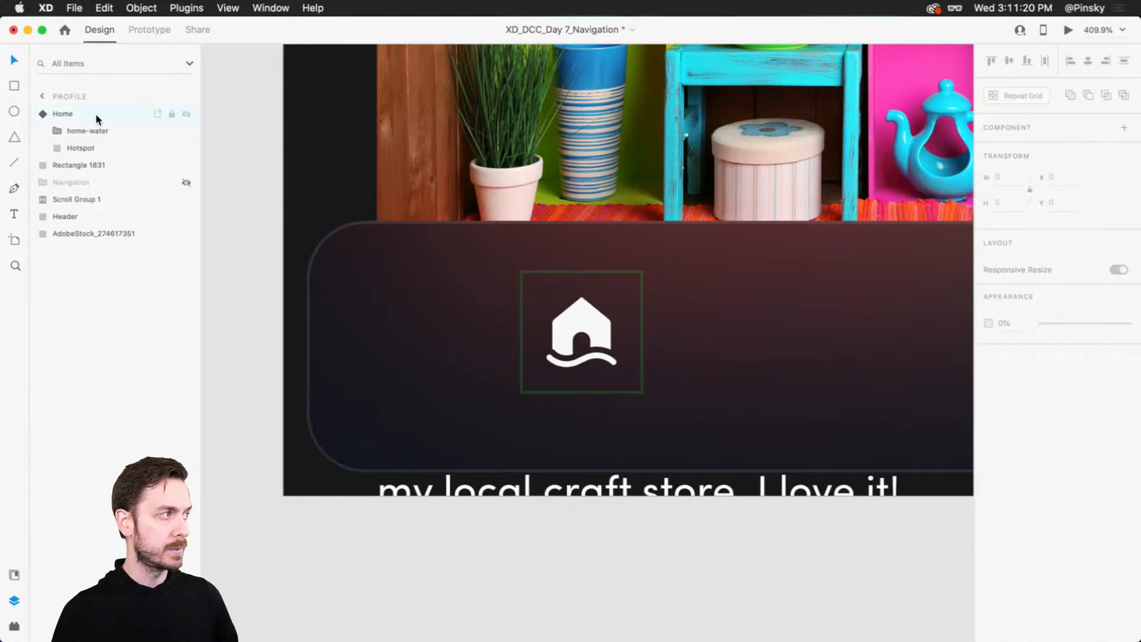
pyautogui.click(97, 114)
pyautogui.click(1047, 153)
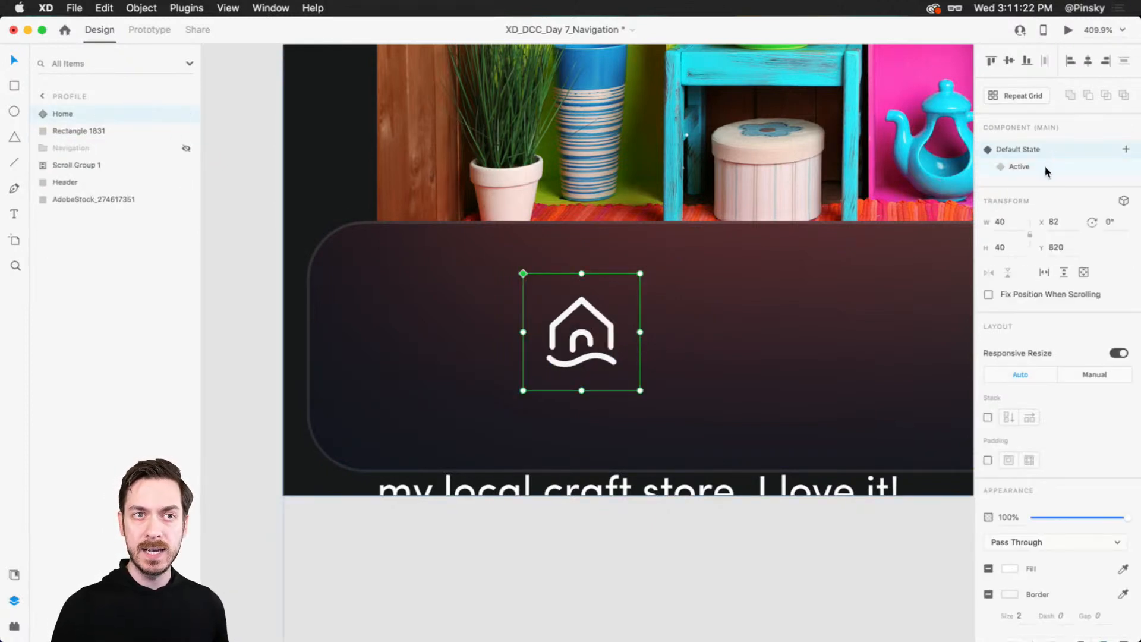
pyautogui.click(1046, 168)
pyautogui.click(1049, 152)
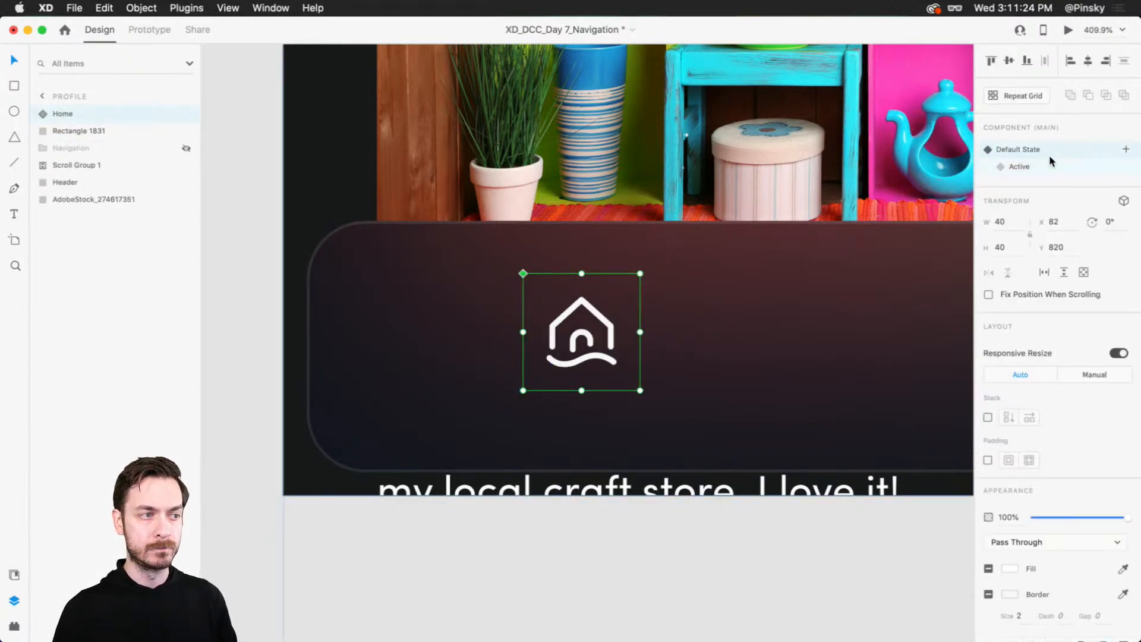
pyautogui.click(1047, 168)
pyautogui.click(1046, 152)
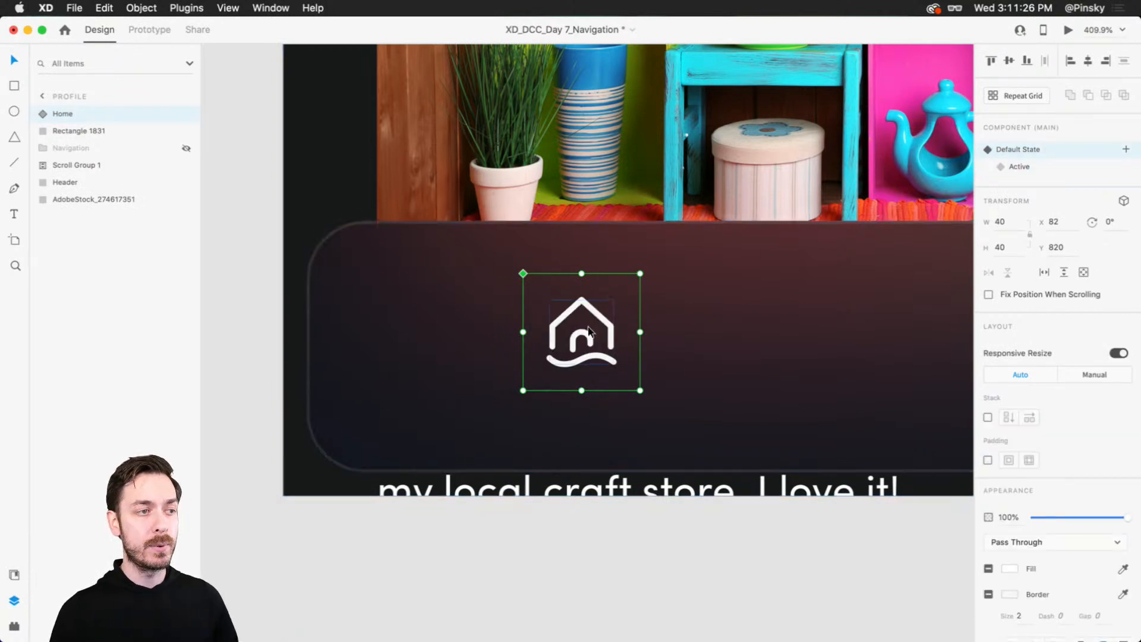
# - Move the Home component along the bar to X 31 and paste a copy of its Hotspot outside the component at X 31, Y 820
pyautogui.moveTo(594, 313); pyautogui.dragTo(444, 313)
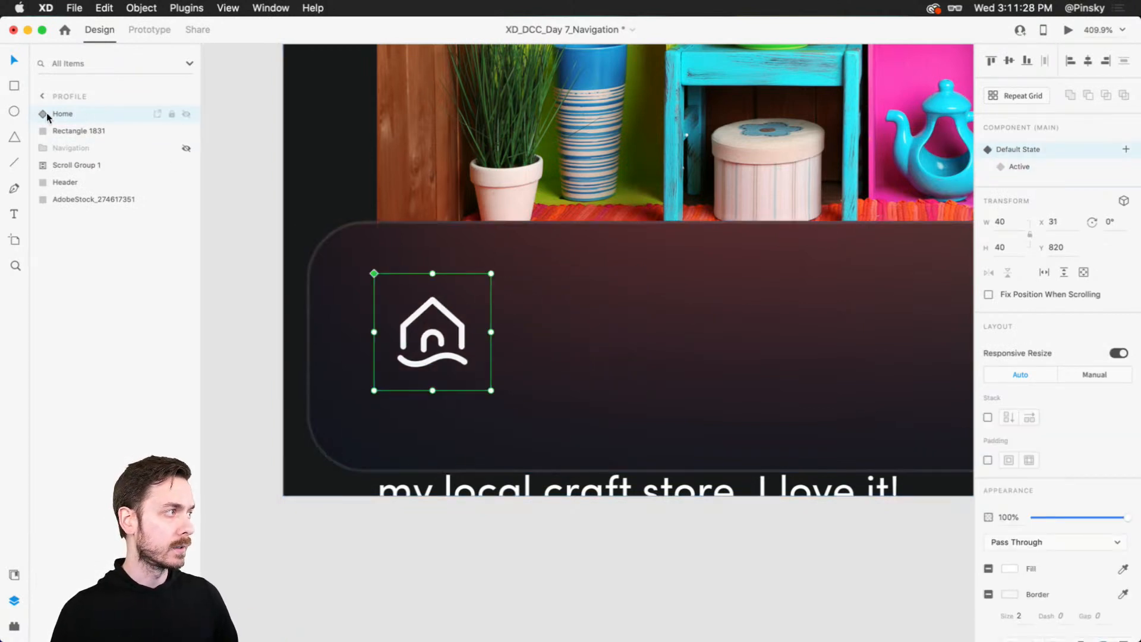
pyautogui.click(46, 113)
pyautogui.click(98, 148)
pyautogui.click(43, 113)
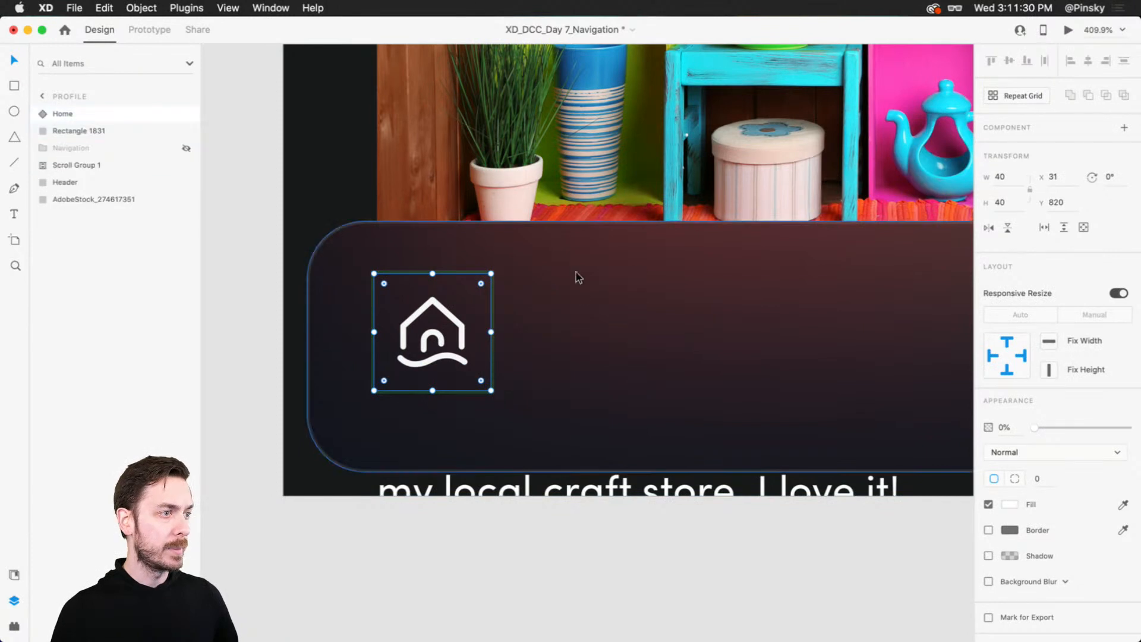
pyautogui.click(584, 303)
pyautogui.click(432, 333)
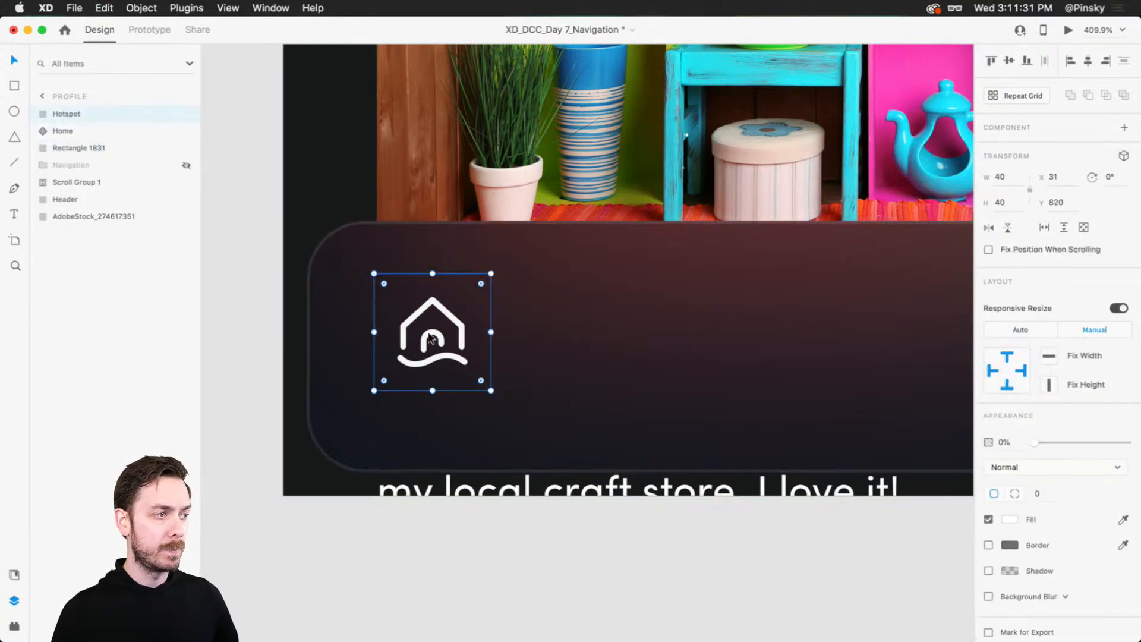
# - Set the Hotspot copy's opacity to 46% and duplicate it along the bar into three placeholders at Y 820, from X 84 to X 190
pyautogui.click(1077, 443)
pyautogui.moveTo(428, 299); pyautogui.dragTo(879, 303)
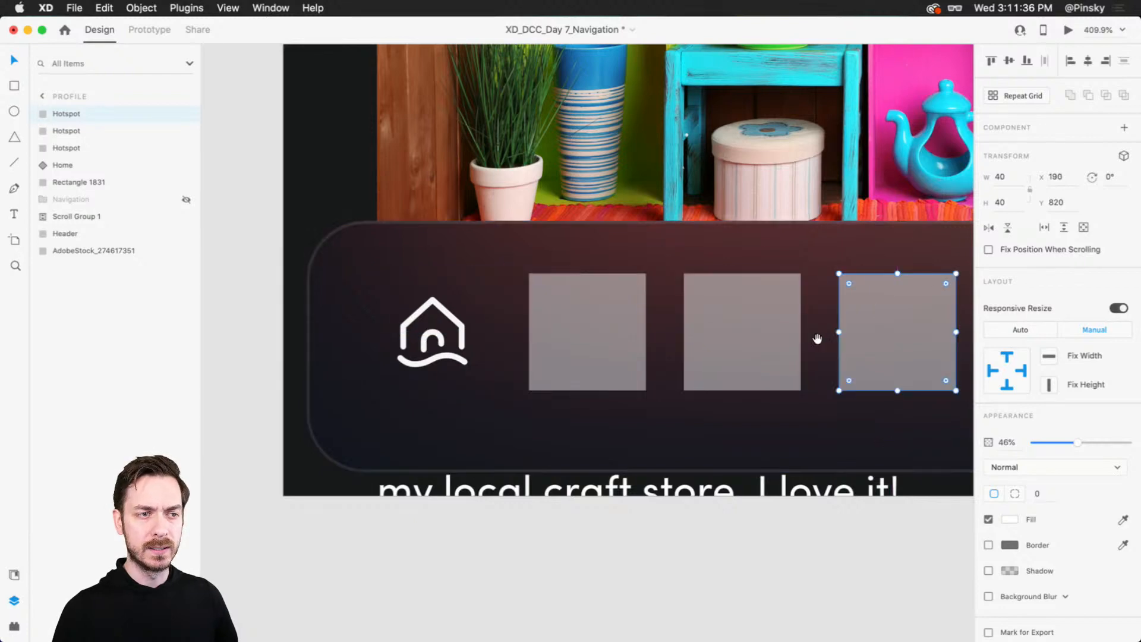
pyautogui.hscroll(3, 508, 301)
pyautogui.click(509, 300)
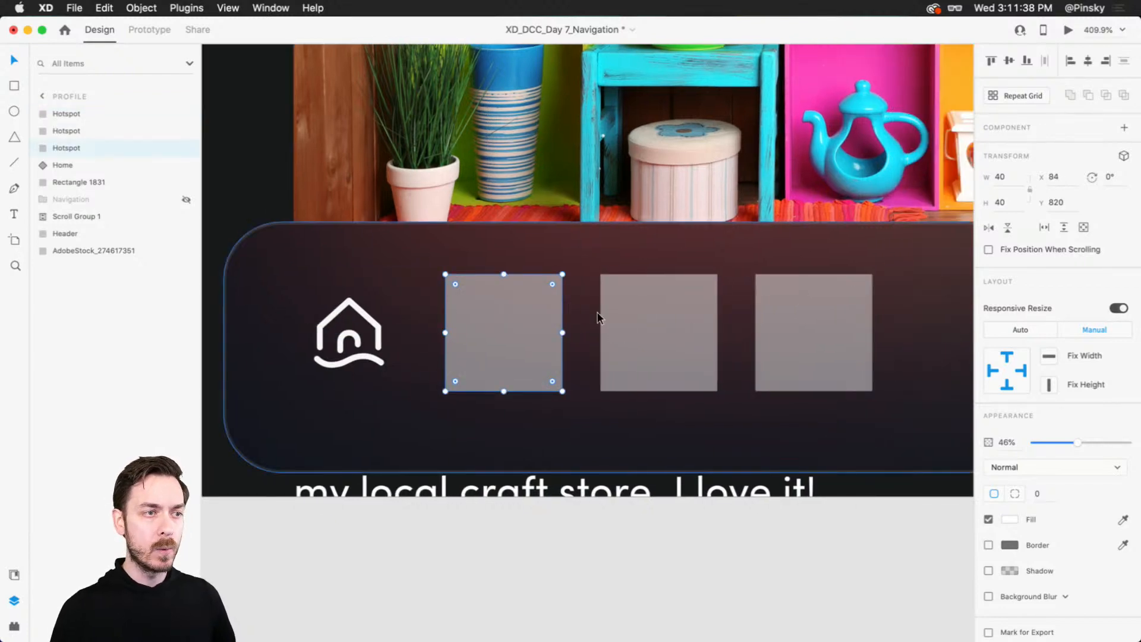
# - Examine the finished navigation bar and its icons on the reference feed screen alongside the neighbouring screens
pyautogui.scroll(-5, 597, 319)
pyautogui.scroll(-4, 597, 319)
pyautogui.hscroll(-1, 814, 214)
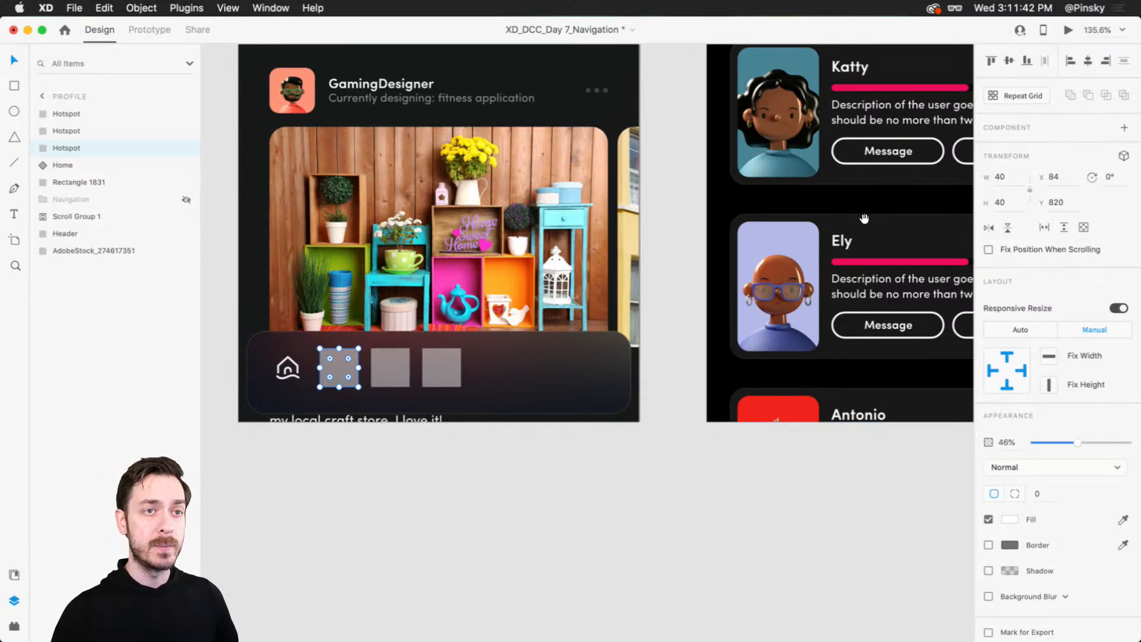
pyautogui.hscroll(10, 864, 218)
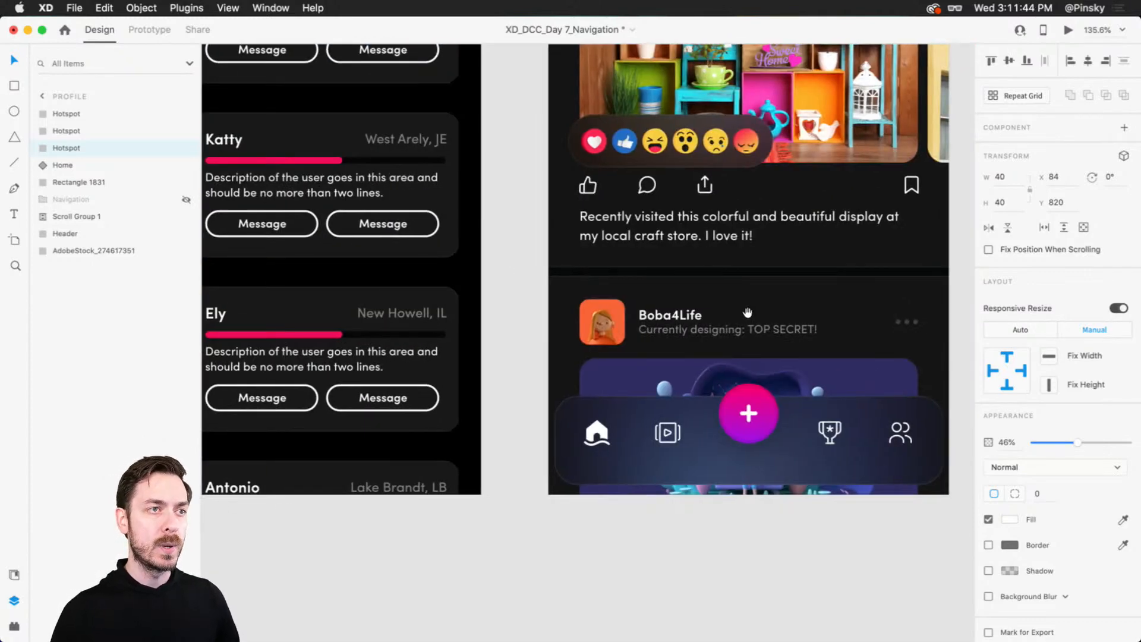
pyautogui.scroll(5, 750, 267)
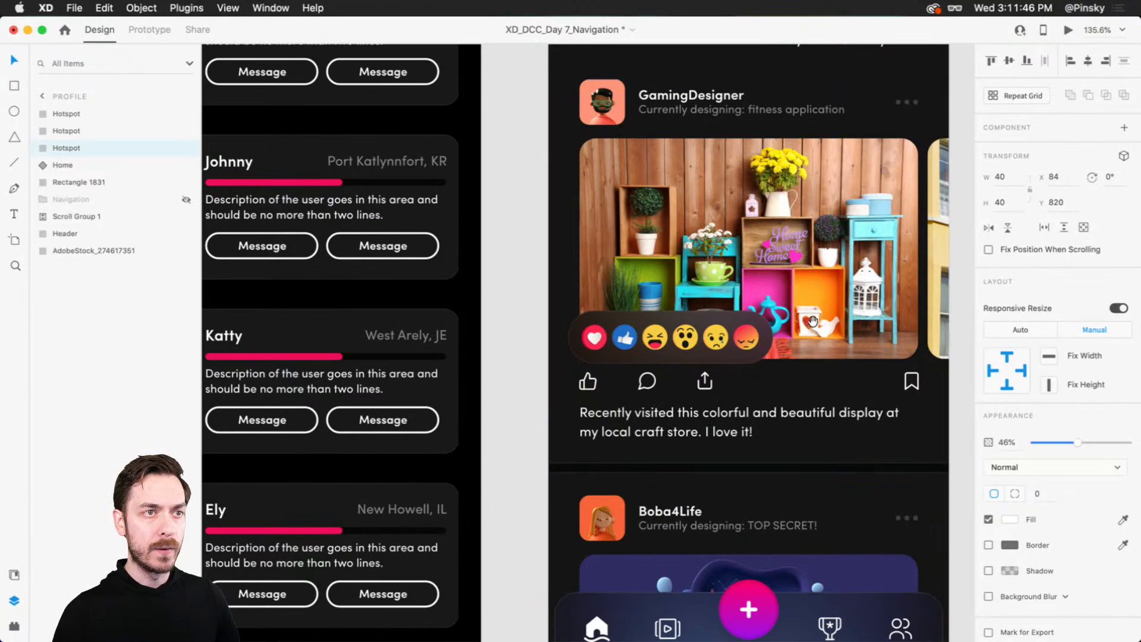
pyautogui.hscroll(5, 772, 285)
pyautogui.scroll(-3, 773, 285)
pyautogui.hscroll(7, 744, 274)
pyautogui.hscroll(-13, 547, 272)
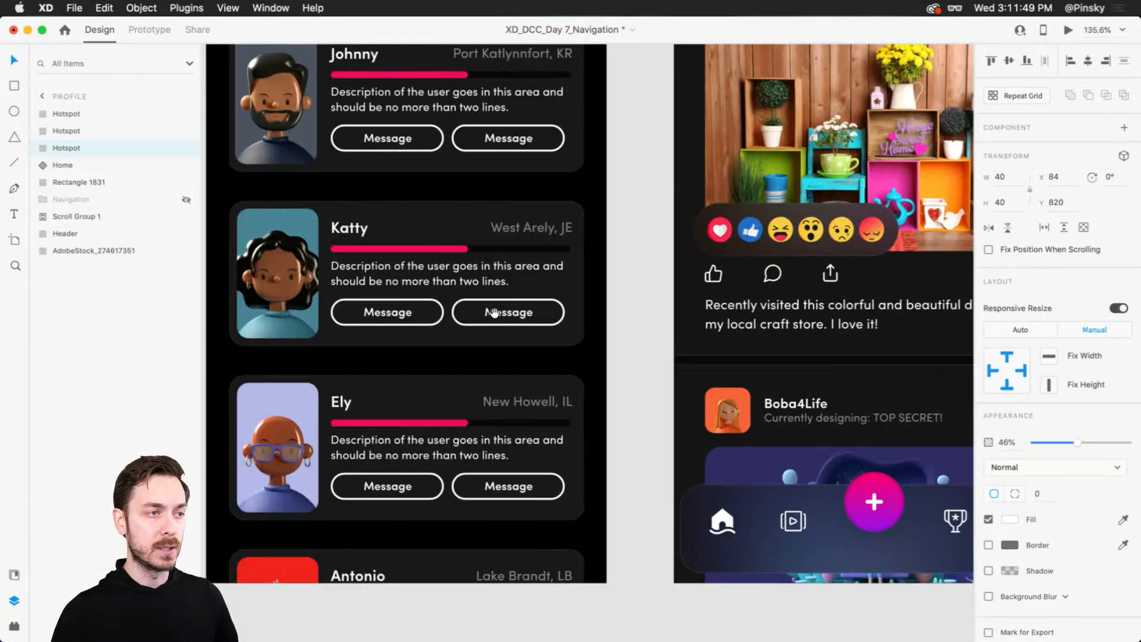
pyautogui.moveTo(495, 312); pyautogui.dragTo(891, 291)
pyautogui.moveTo(315, 395); pyautogui.dragTo(403, 300)
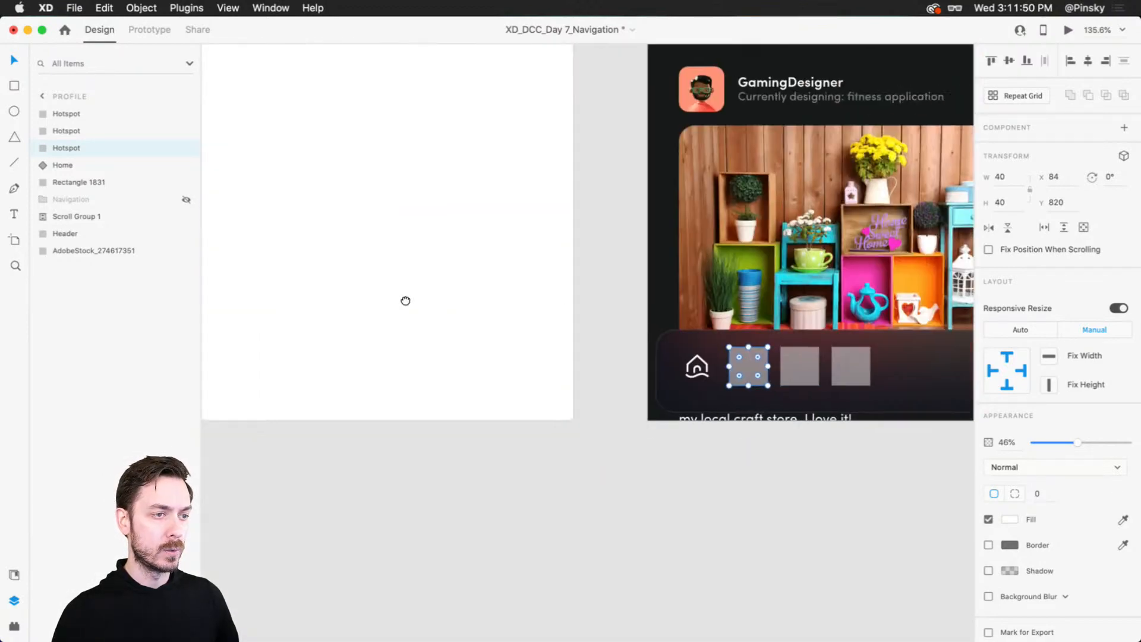
pyautogui.moveTo(653, 326); pyautogui.dragTo(455, 310)
pyautogui.scroll(5, 619, 324)
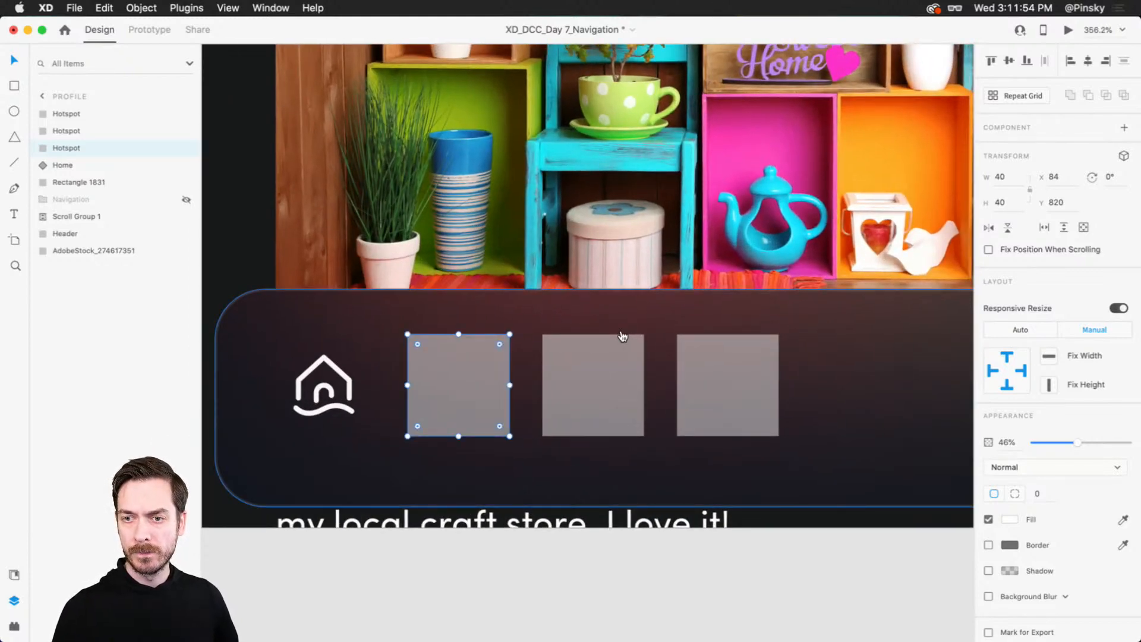
# - Switch to Nucleo and search the Symbol Icons for user
pyautogui.press('super+Tab')
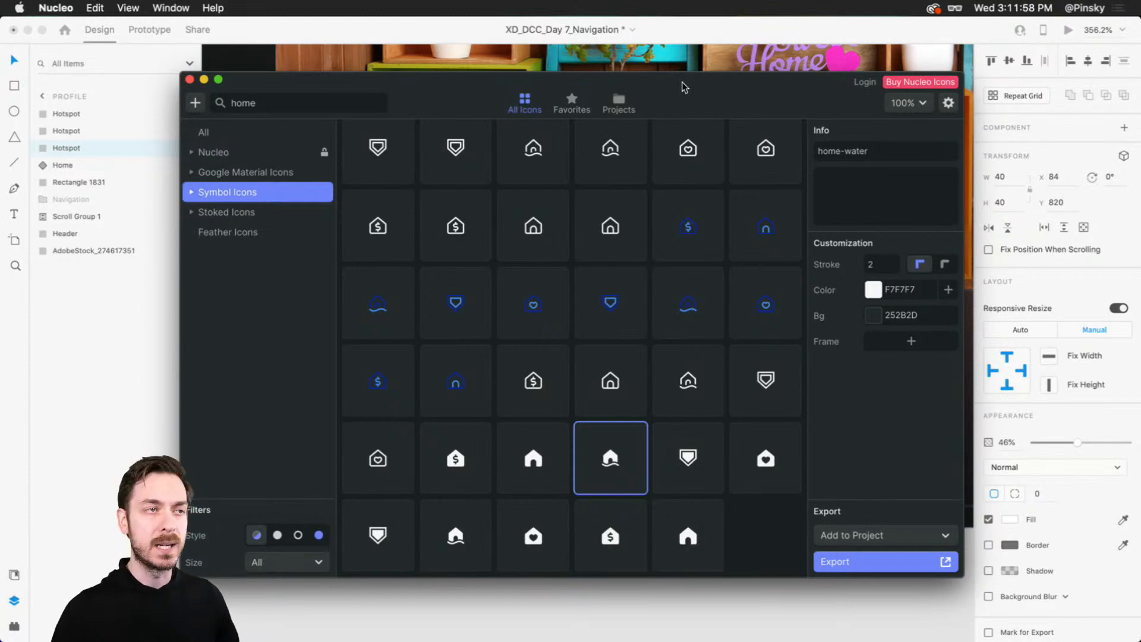
pyautogui.moveTo(685, 88); pyautogui.dragTo(728, 84)
pyautogui.press('super+f')
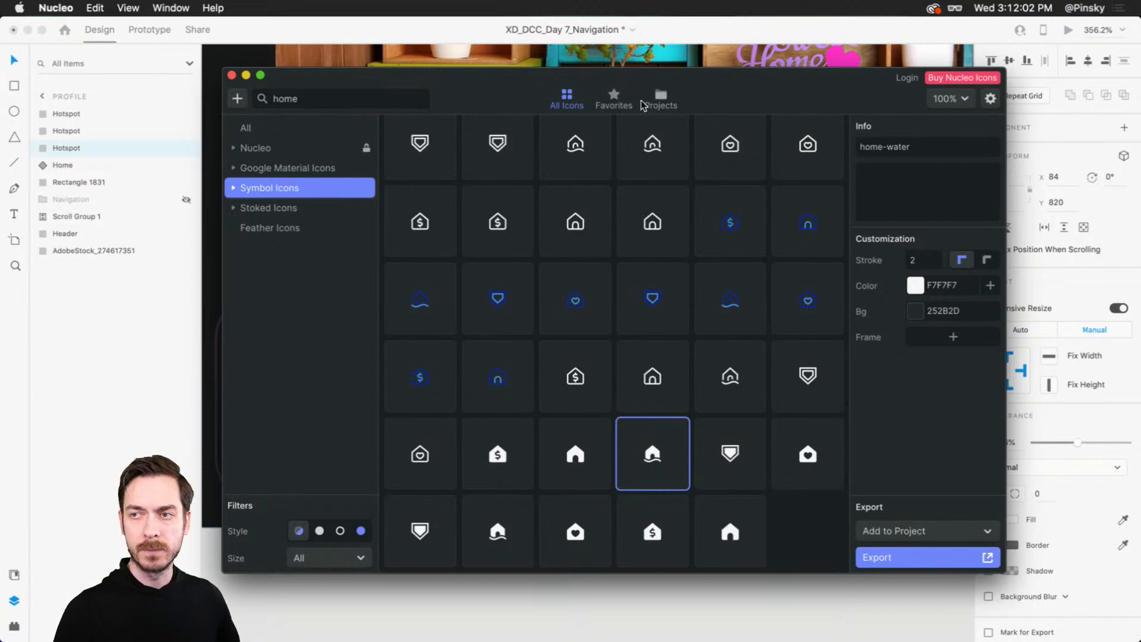
pyautogui.moveTo(467, 82); pyautogui.dragTo(515, 55)
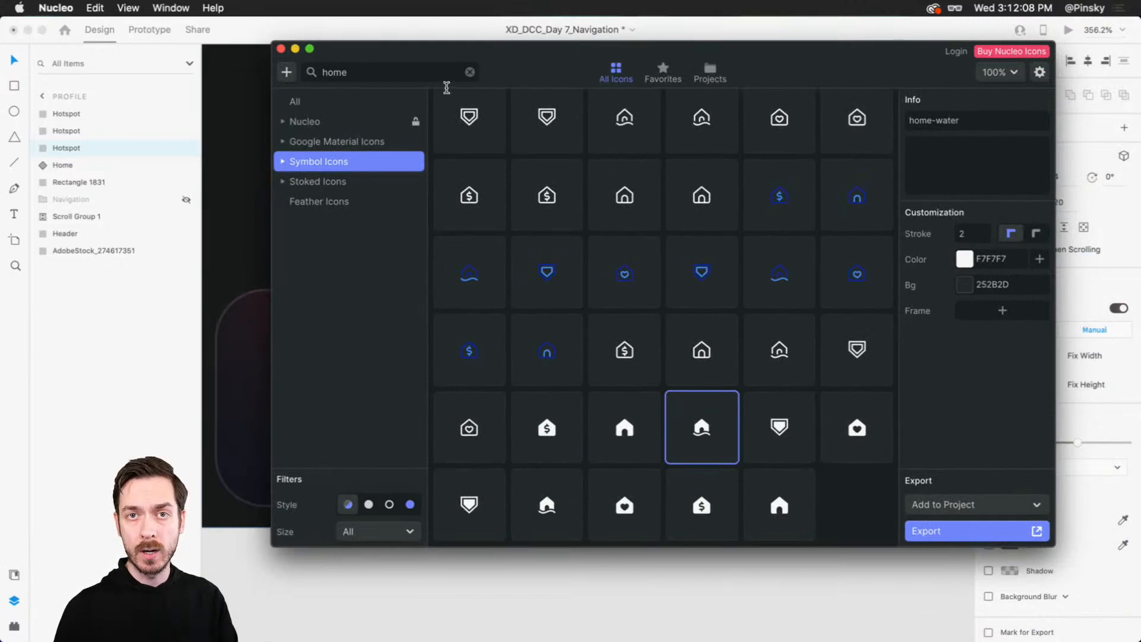
pyautogui.moveTo(424, 80); pyautogui.dragTo(287, 75)
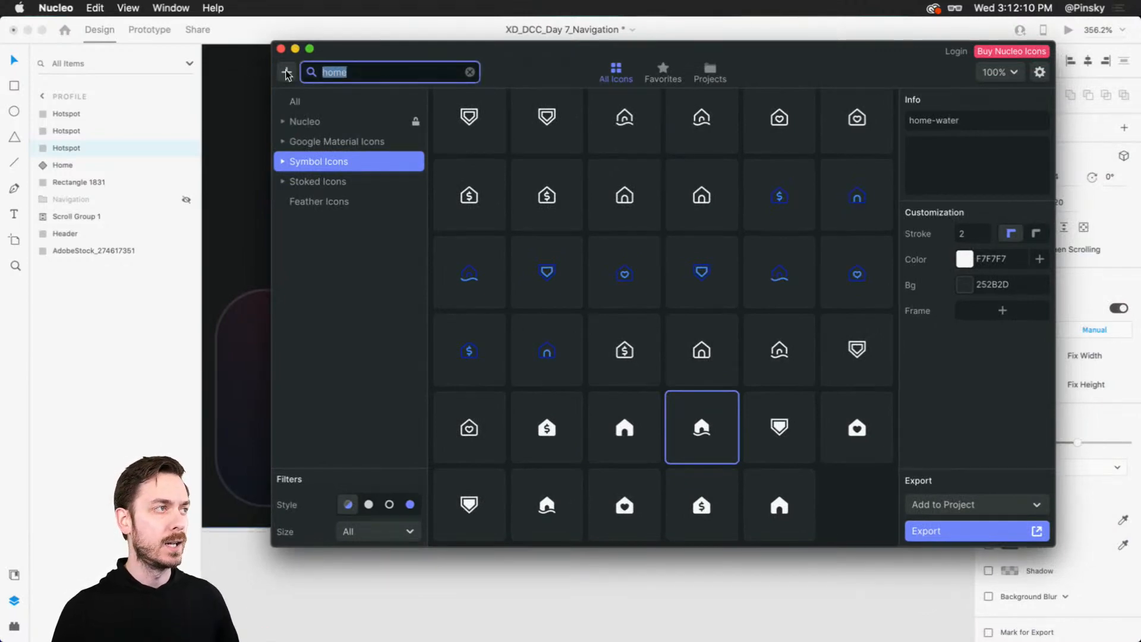
pyautogui.moveTo(434, 46)
pyautogui.mouseDown()
pyautogui.moveTo(688, 137)
pyautogui.moveTo(516, 62)
pyautogui.moveTo(442, 65)
pyautogui.mouseUp()
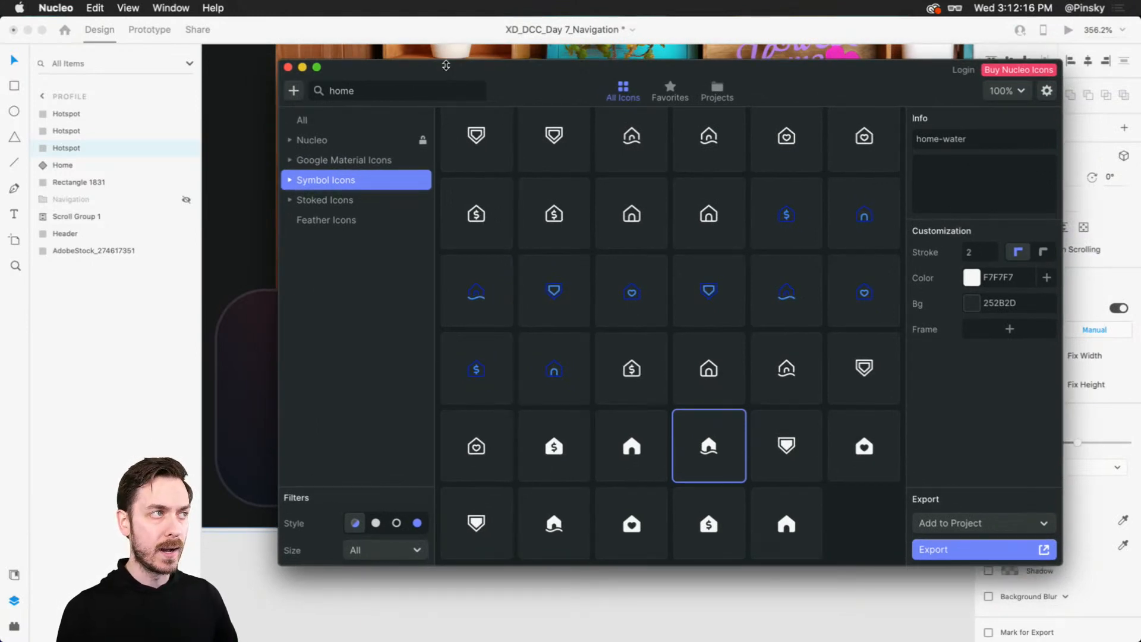
pyautogui.click(386, 91)
pyautogui.doubleClick(387, 91)
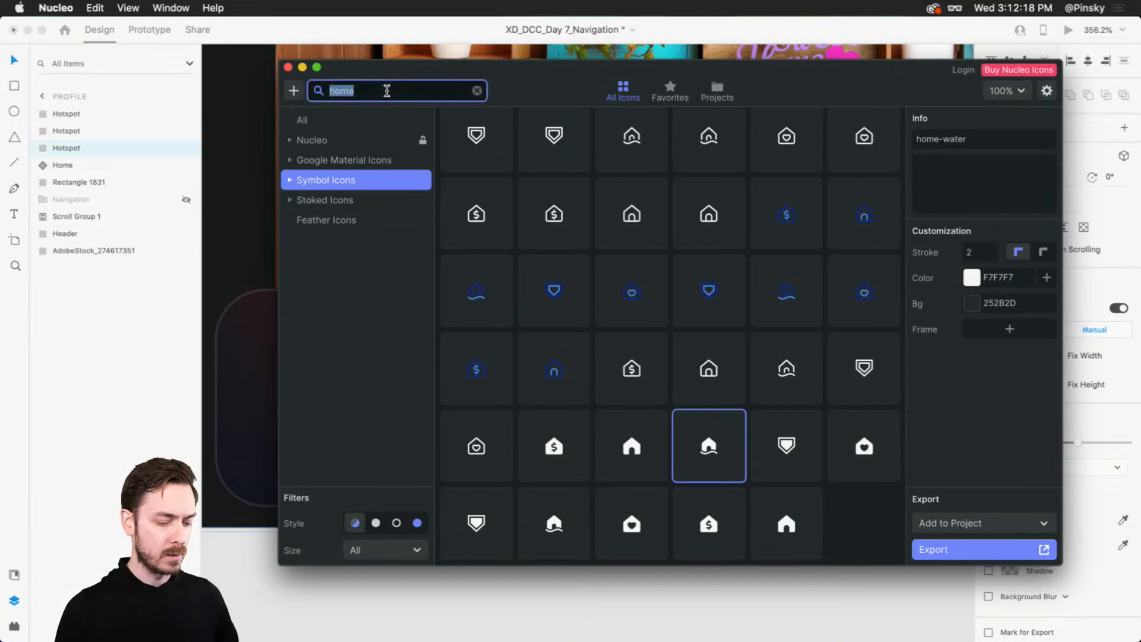
pyautogui.write('user')
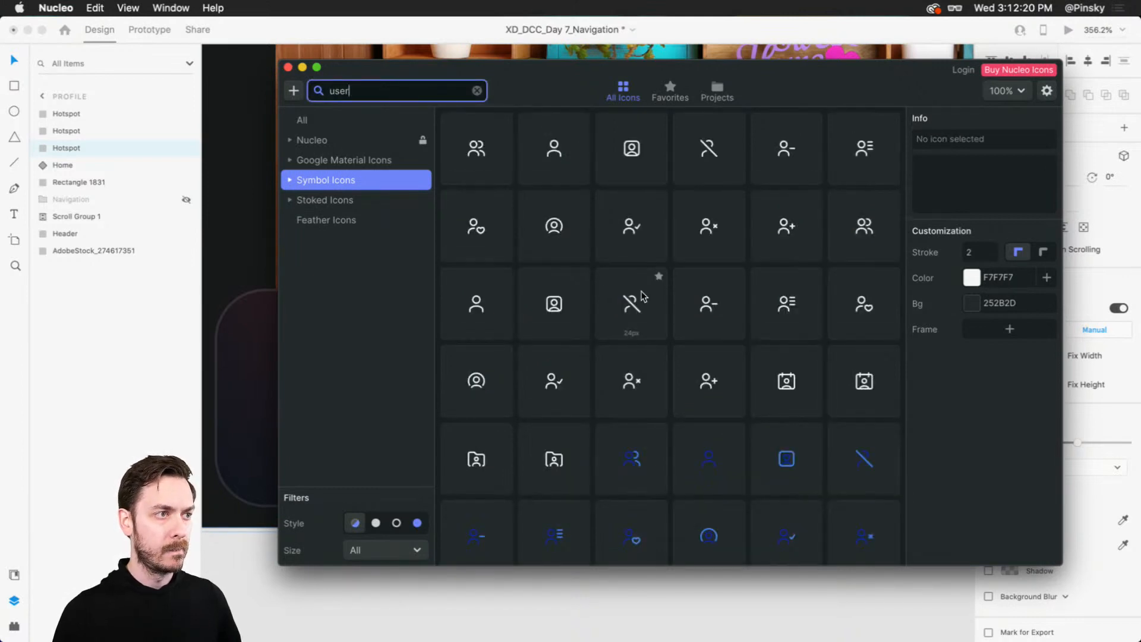
pyautogui.click(554, 227)
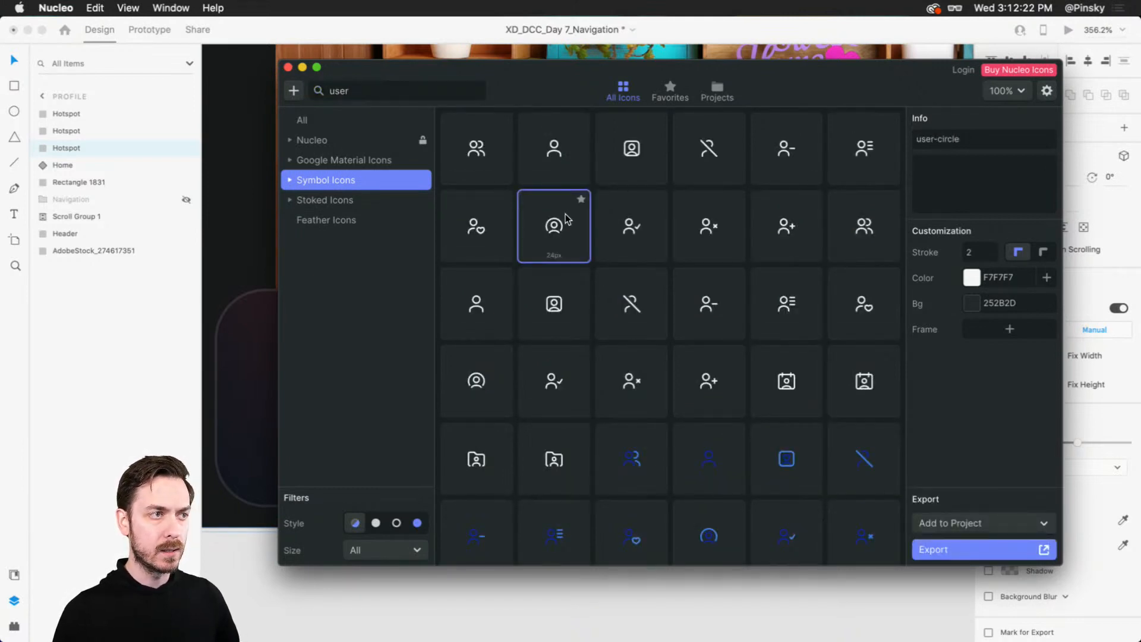
pyautogui.moveTo(567, 220); pyautogui.dragTo(470, 380)
pyautogui.hotkey('alt', 'space')
pyautogui.press('Escape')
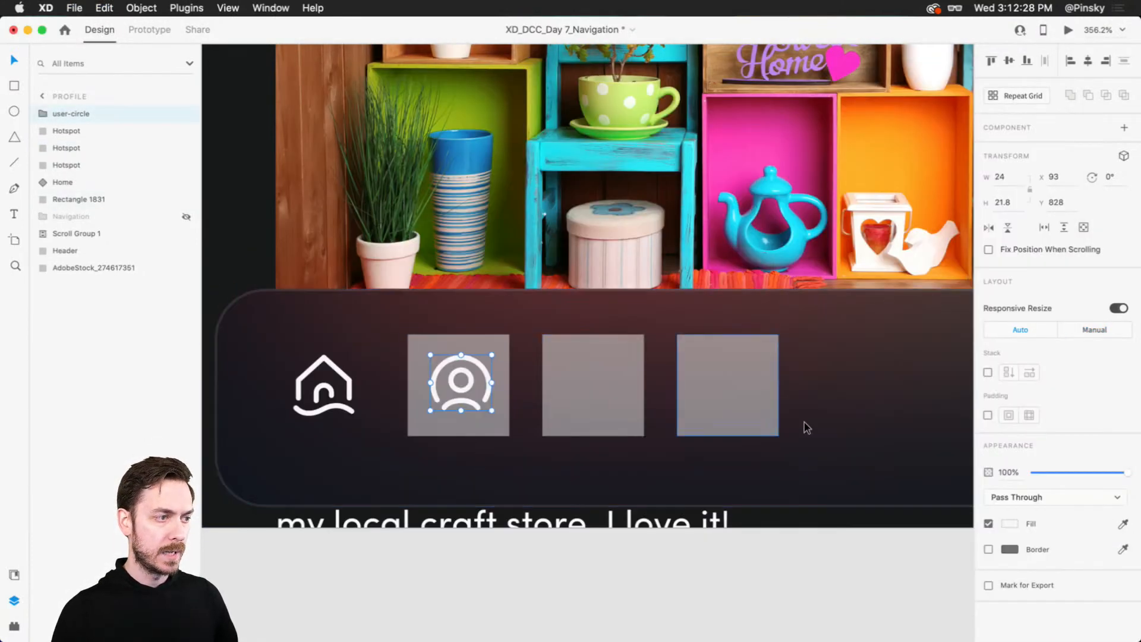
pyautogui.press('super+z')
pyautogui.press('super+z')
# - Copy the stroke-based outlined user-circle icon and the filled user-circle icon from Nucleo onto the artboard, then cut the filled one
pyautogui.hotkey('alt', 'space')
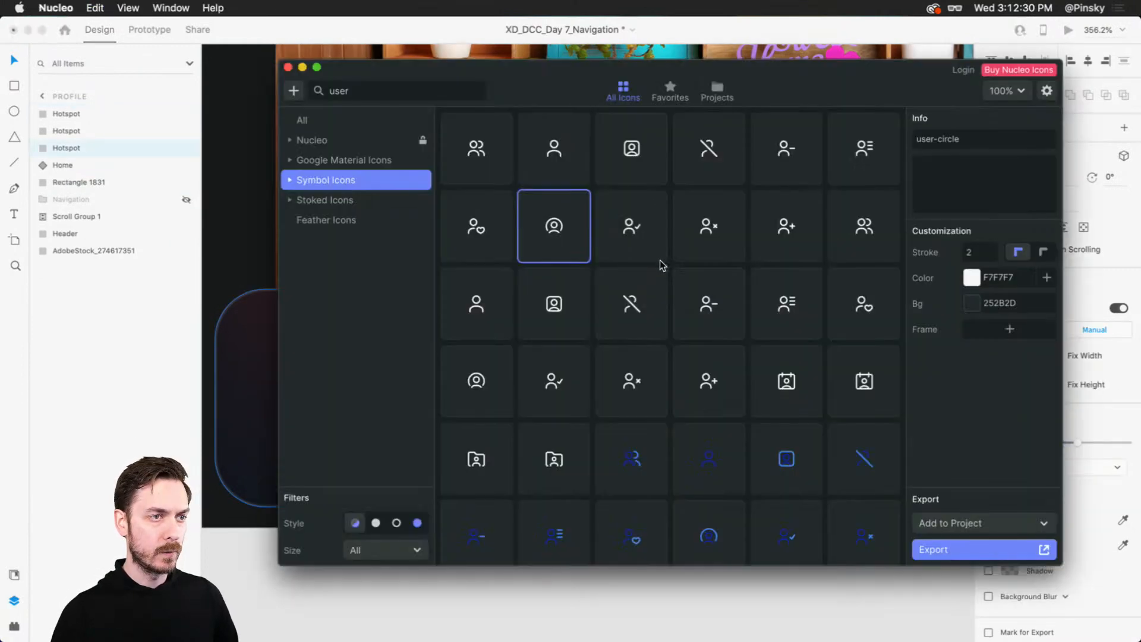
pyautogui.moveTo(476, 381); pyautogui.dragTo(618, 320)
pyautogui.hotkey('alt', 'space')
pyautogui.scroll(-5, 581, 275)
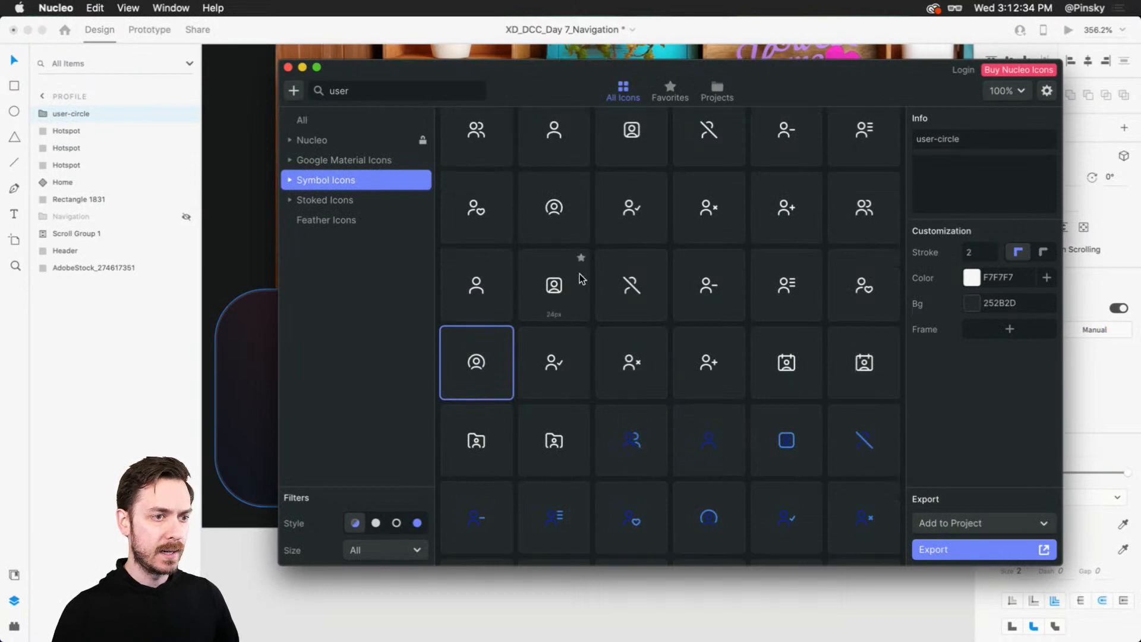
pyautogui.scroll(-4, 590, 291)
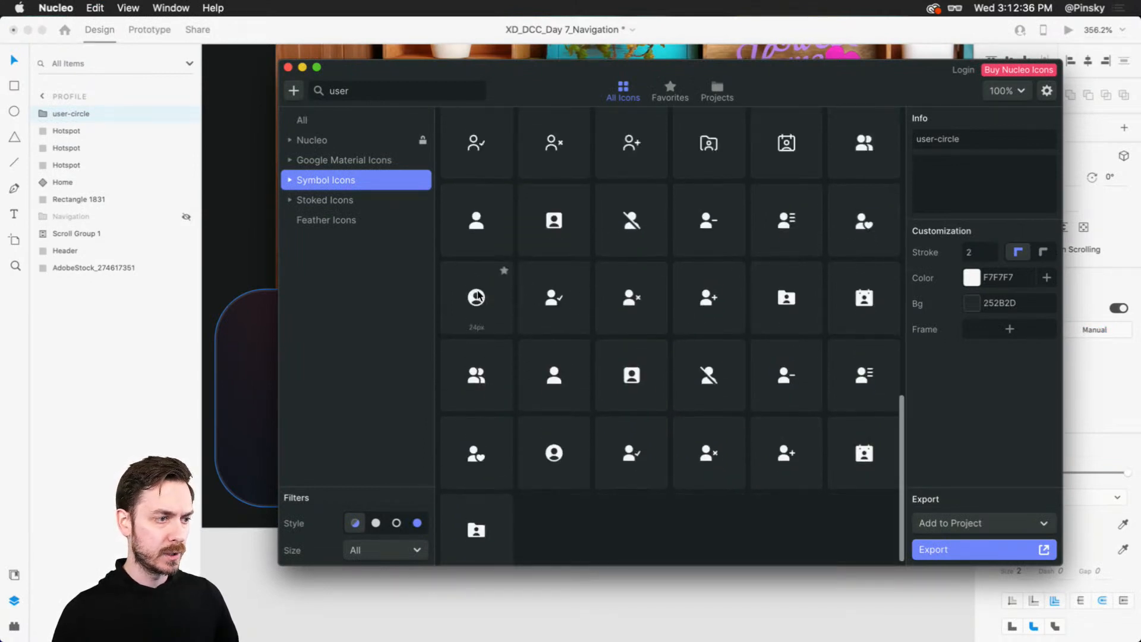
pyautogui.moveTo(478, 299); pyautogui.dragTo(644, 322)
pyautogui.press('Delete')
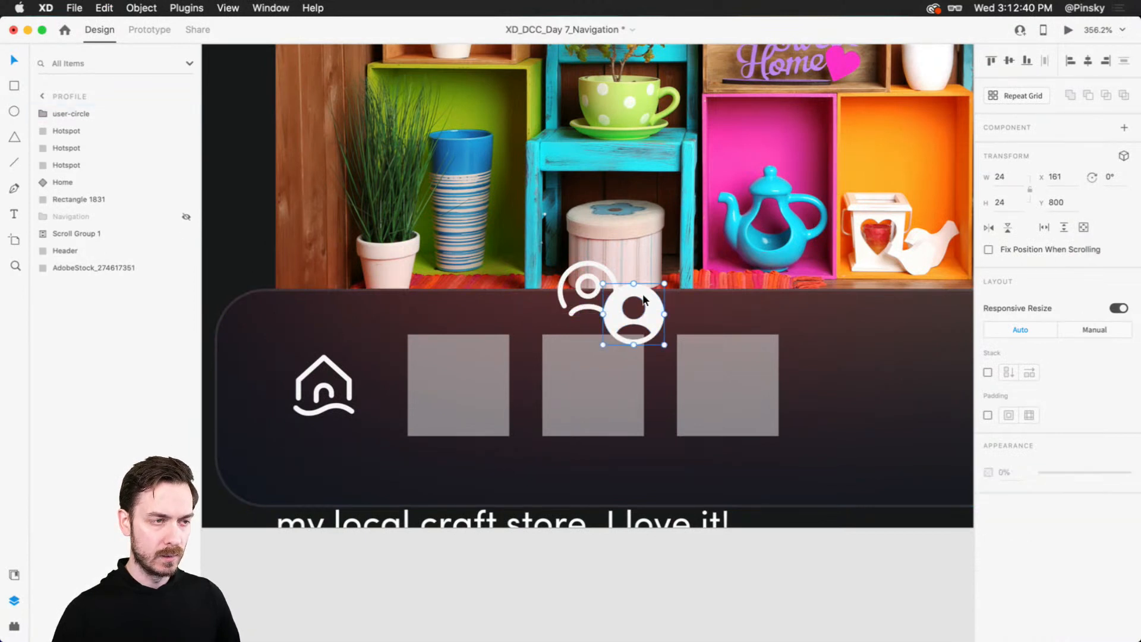
# - Place the outlined user-circle icon on the first placeholder at X 93, Y 830.11 and turn both into a component
pyautogui.moveTo(613, 300); pyautogui.dragTo(483, 390)
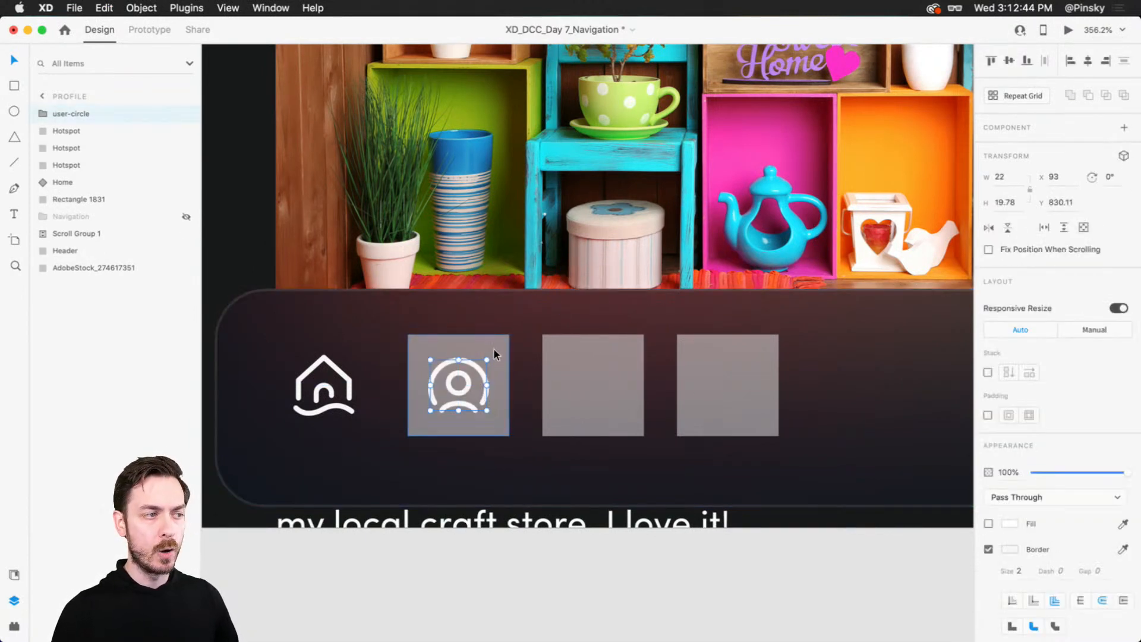
pyautogui.keyDown('shift'); pyautogui.click(493, 350); pyautogui.keyUp('shift')
pyautogui.click(1124, 128)
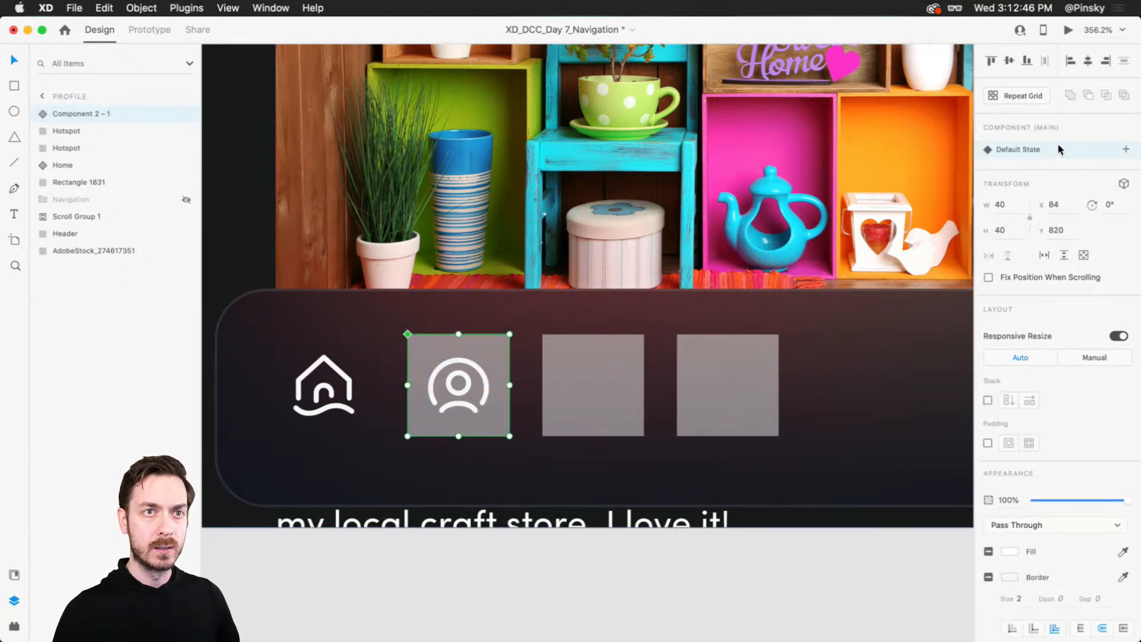
# - Make the Hotspot inside the user-circle component fully transparent
pyautogui.doubleClick(490, 348)
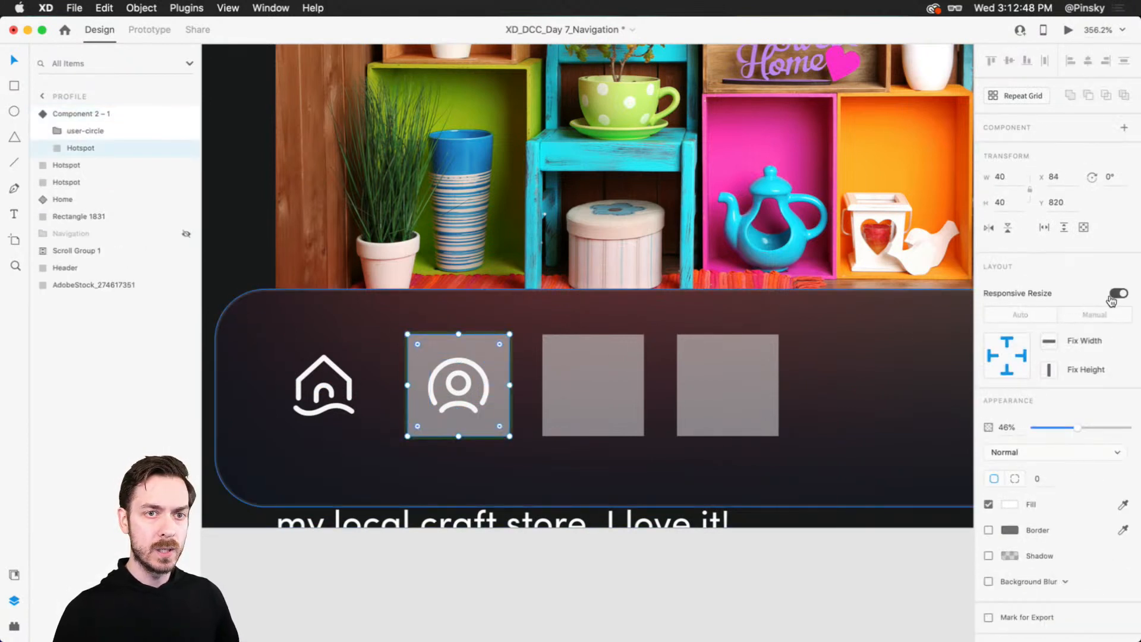
pyautogui.moveTo(1069, 436); pyautogui.dragTo(1032, 434)
pyautogui.press('Escape')
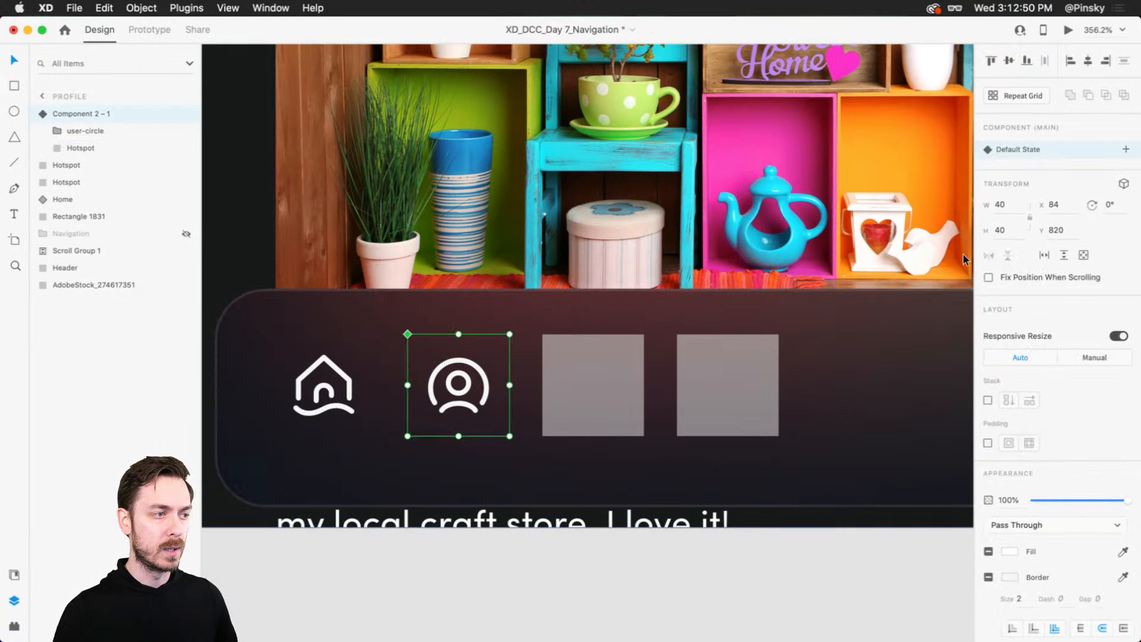
# - Add a new state named Active to the user-circle component
pyautogui.click(1127, 149)
pyautogui.click(1041, 157)
pyautogui.write('Active')
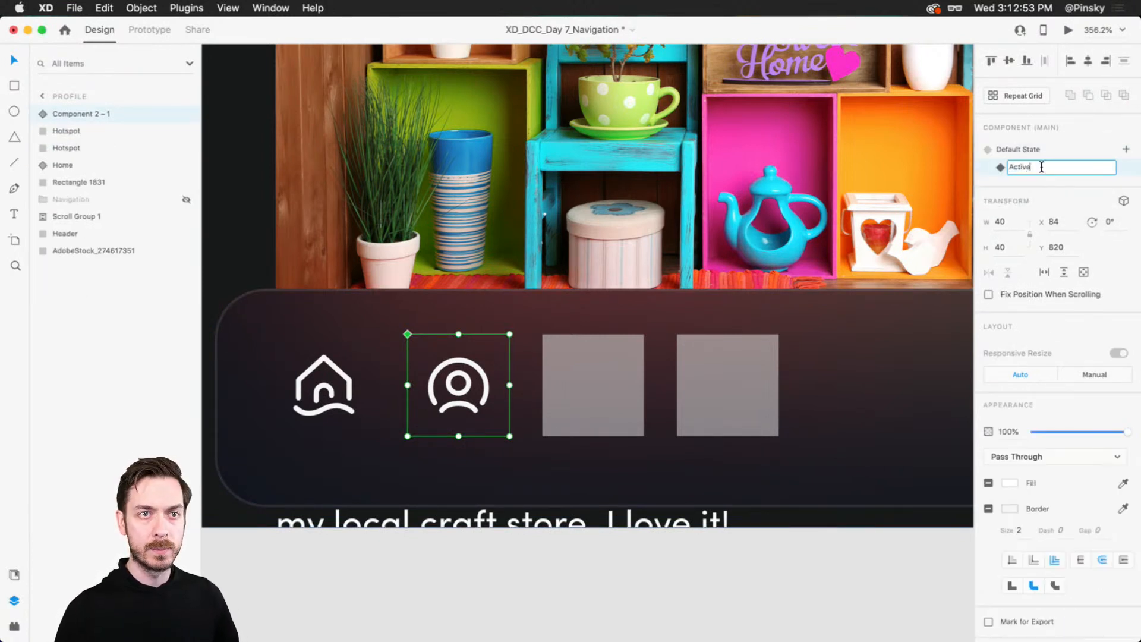
pyautogui.press('Return')
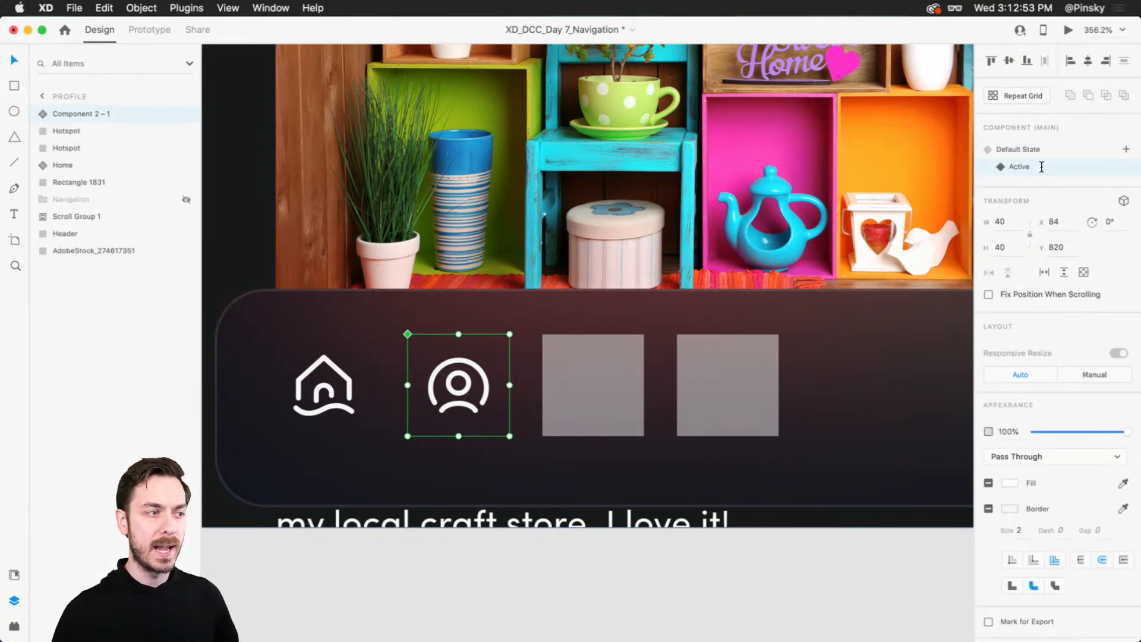
# - Replace the outlined user-circle in the Active state with the copied filled icon at X 92, Y 828, and compare both states
pyautogui.doubleClick(479, 371)
pyautogui.press('super+v')
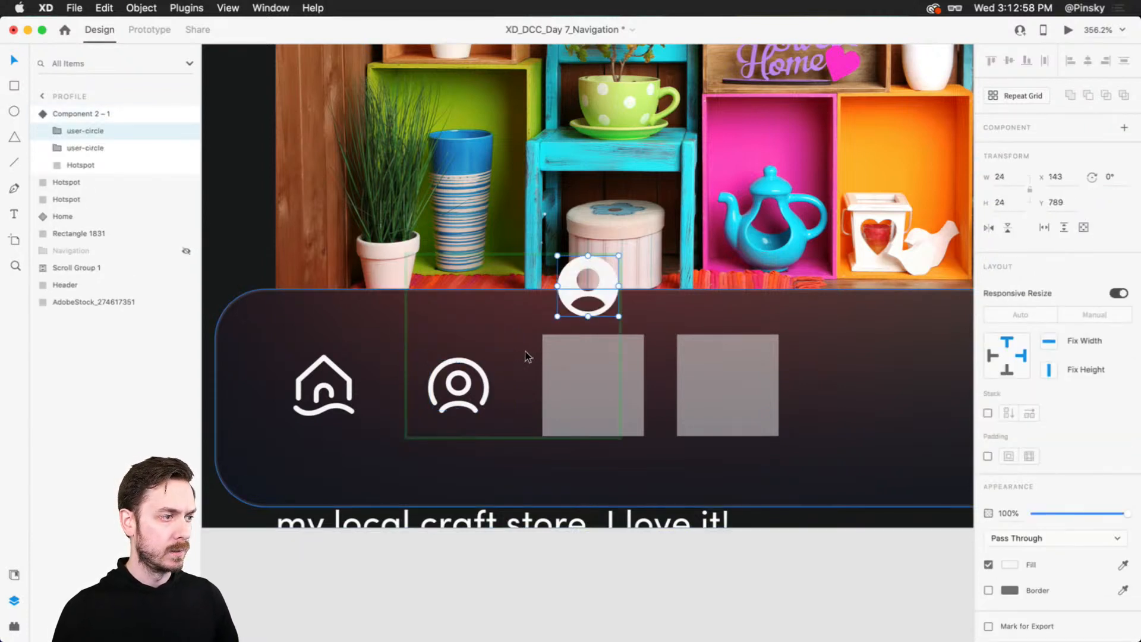
pyautogui.moveTo(601, 291); pyautogui.dragTo(476, 381)
pyautogui.click(111, 148)
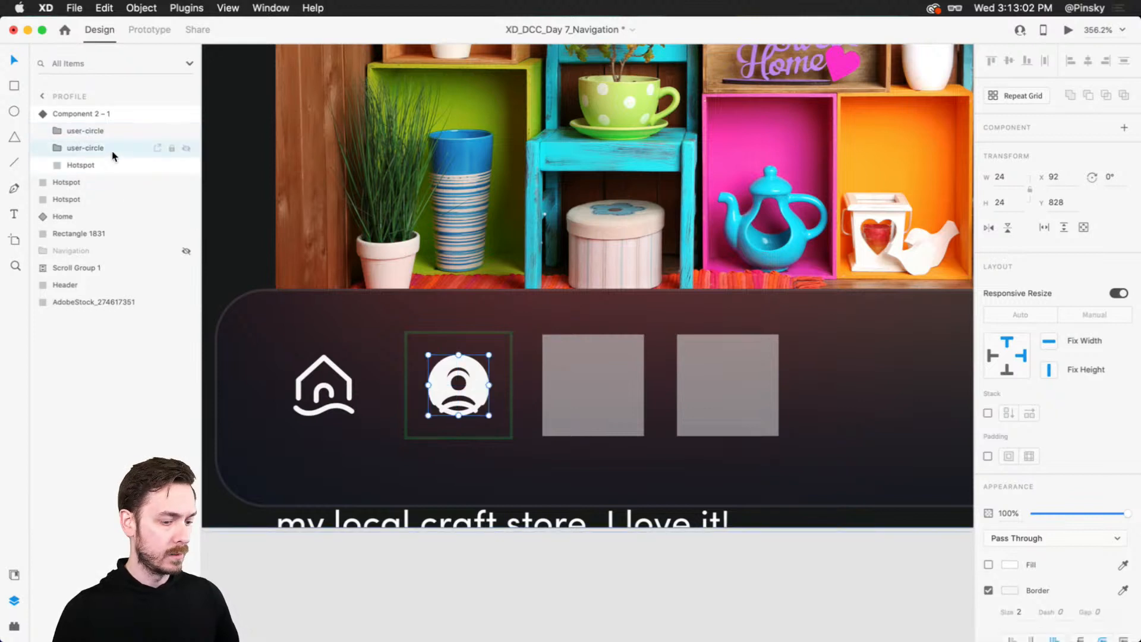
pyautogui.press('BackSpace')
pyautogui.press('Escape')
pyautogui.click(1022, 151)
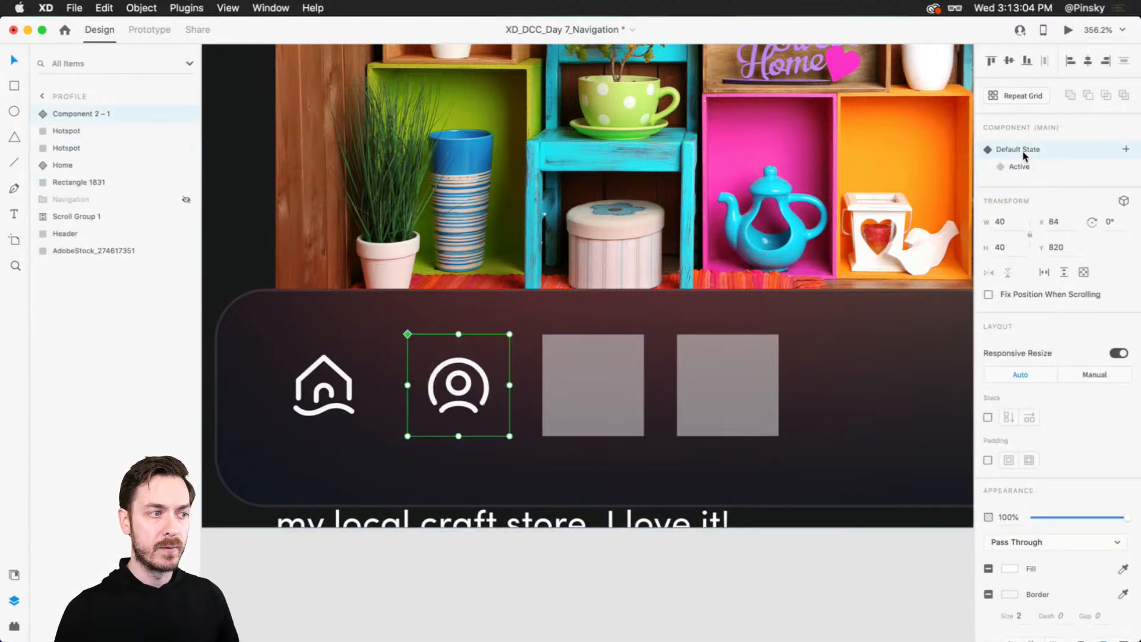
pyautogui.click(1023, 168)
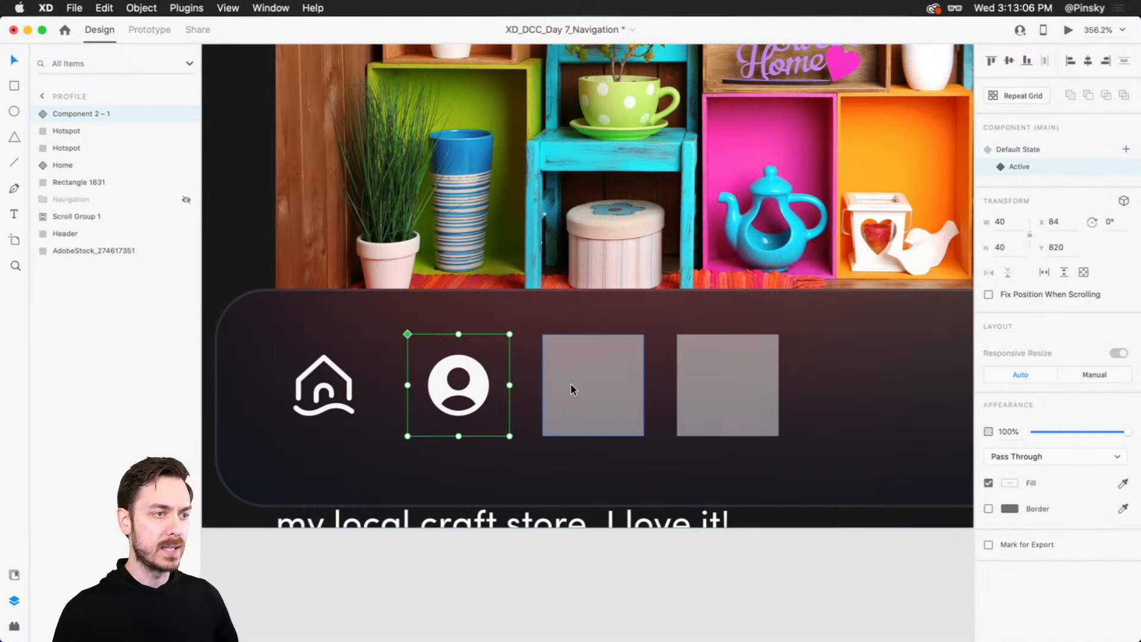
# - Find the 24px stroke-based outlined chat-message icon in Nucleo with the search "message" and copy it onto the XD artboard
pyautogui.click(593, 379)
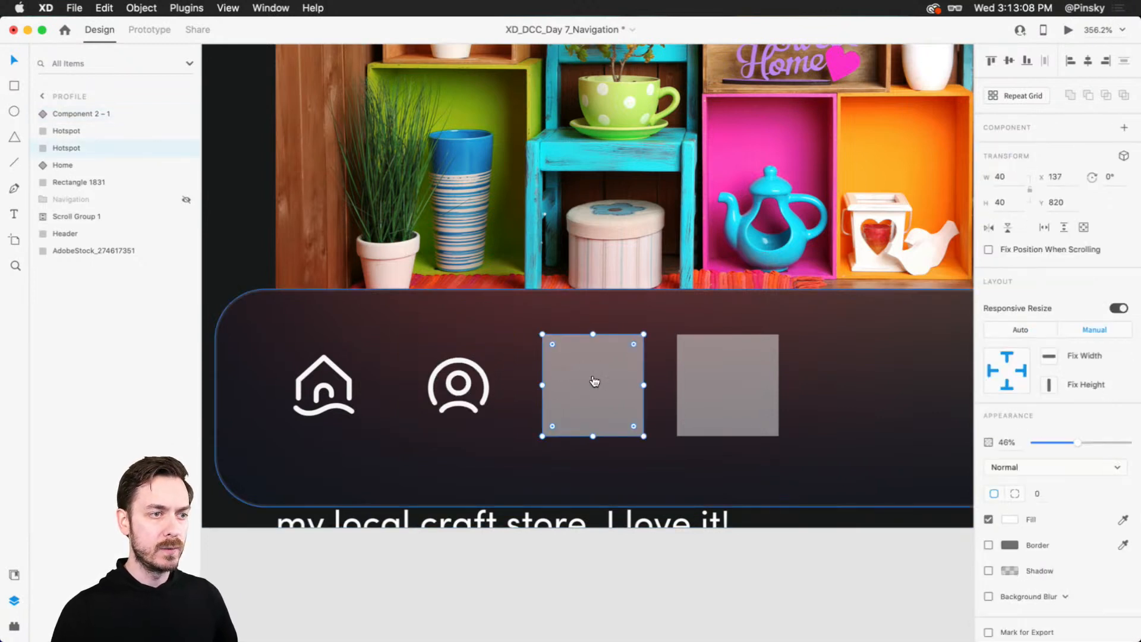
pyautogui.press('super+shift+n')
pyautogui.doubleClick(404, 94)
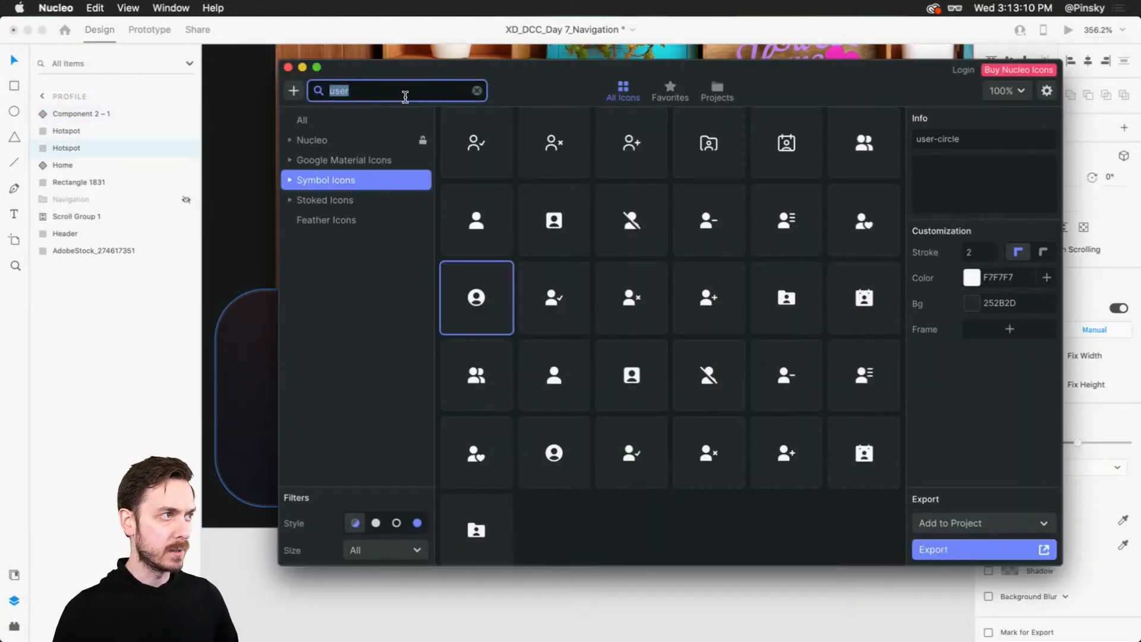
pyautogui.write('message')
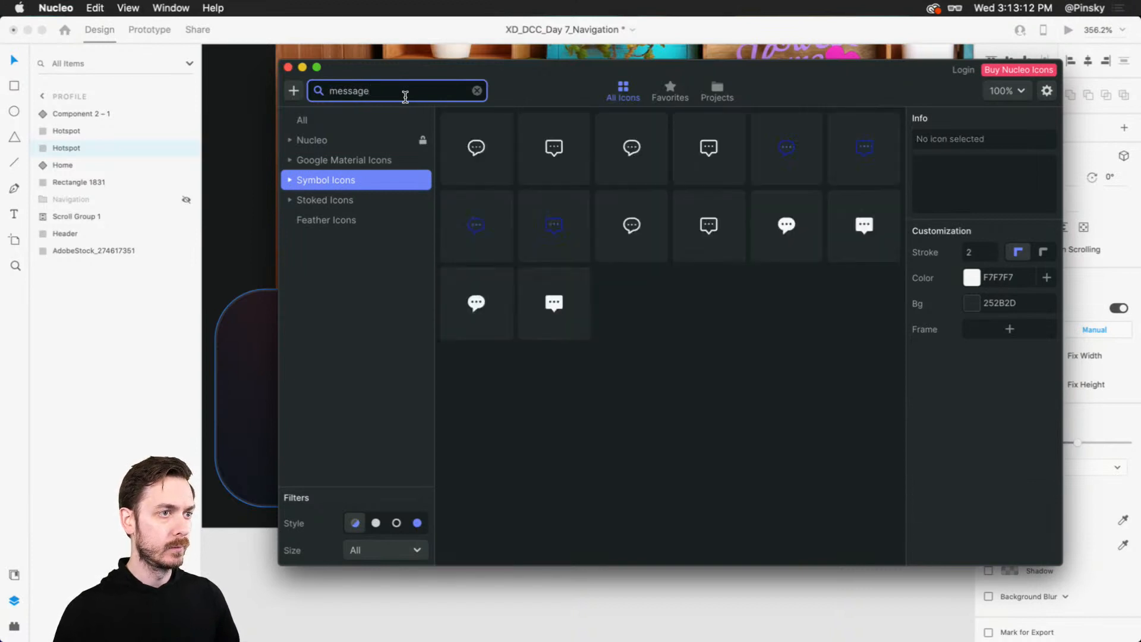
pyautogui.click(716, 231)
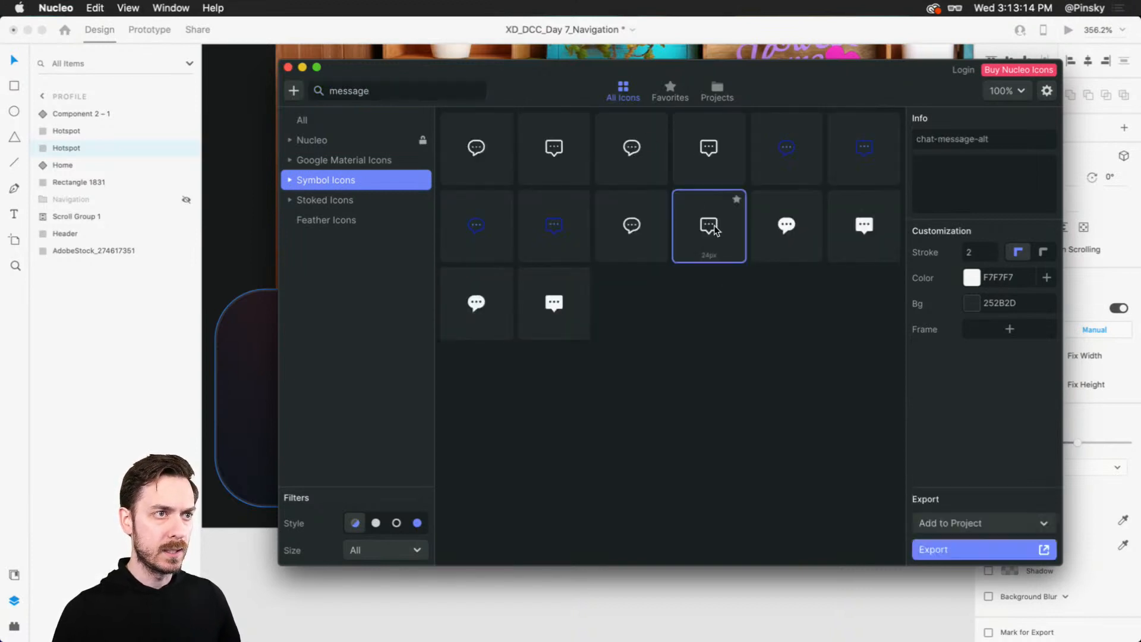
pyautogui.click(623, 153)
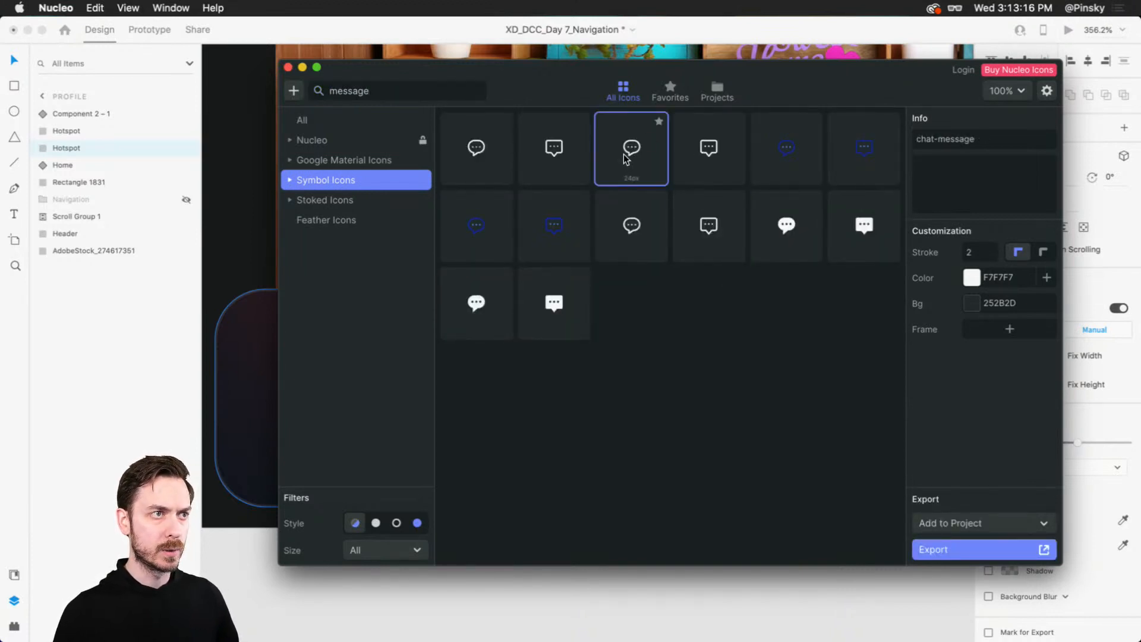
pyautogui.press('super+c')
pyautogui.press('super+Tab')
pyautogui.press('super+v')
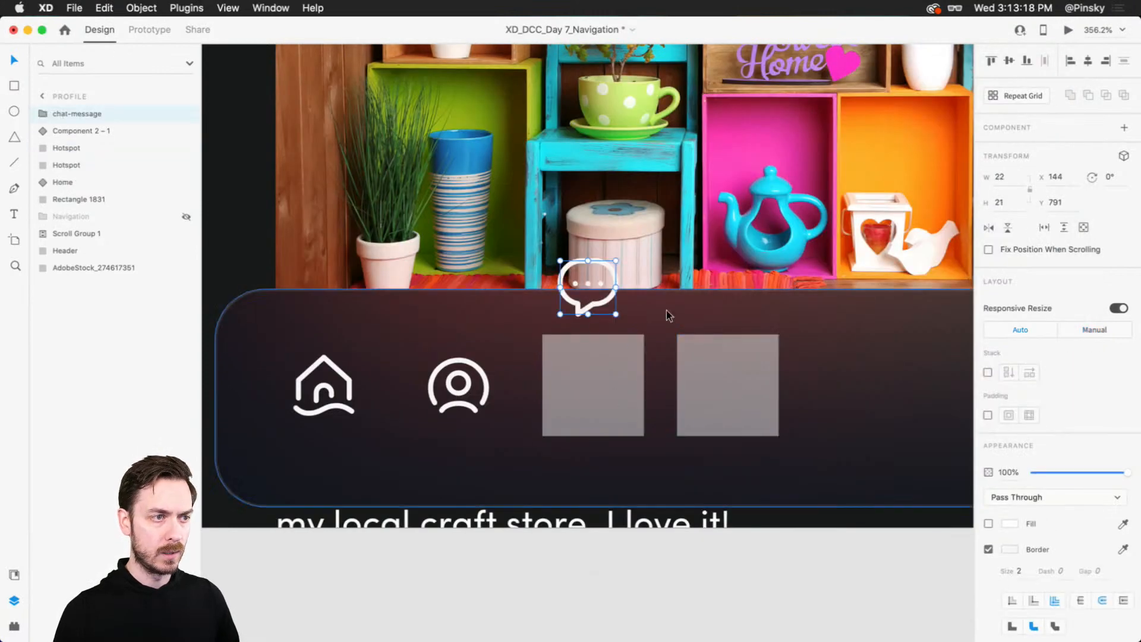
# - Centre the outlined chat-message icon on the next placeholder at X 146, Y 830, and set that Hotspot's opacity to 0%
pyautogui.moveTo(604, 299); pyautogui.dragTo(608, 394)
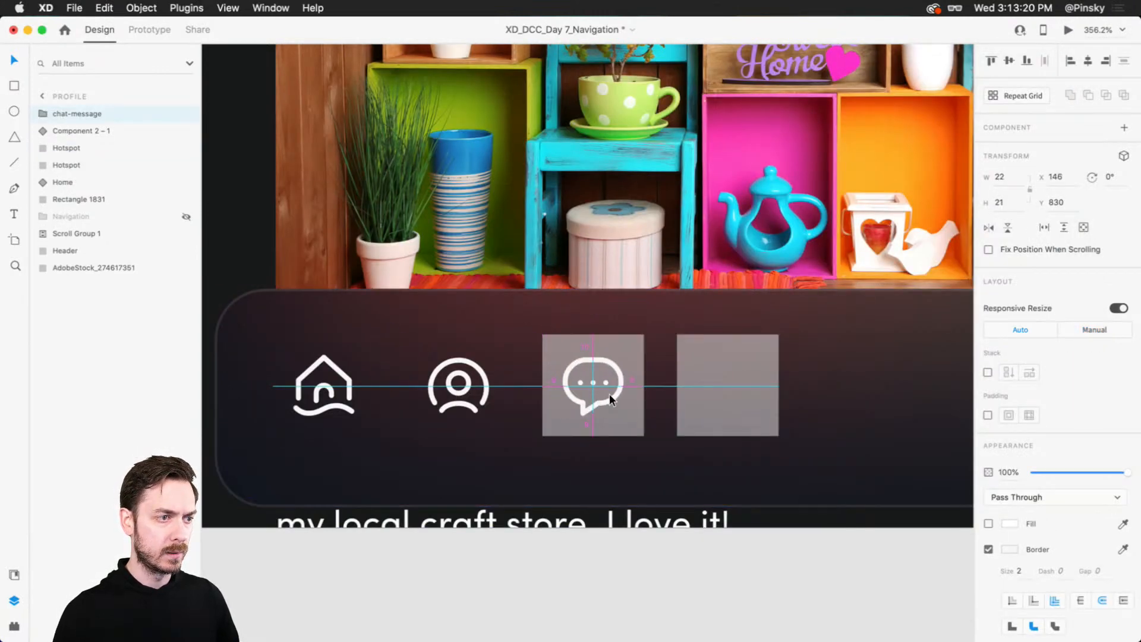
pyautogui.click(608, 393)
pyautogui.moveTo(1073, 441); pyautogui.dragTo(648, 374)
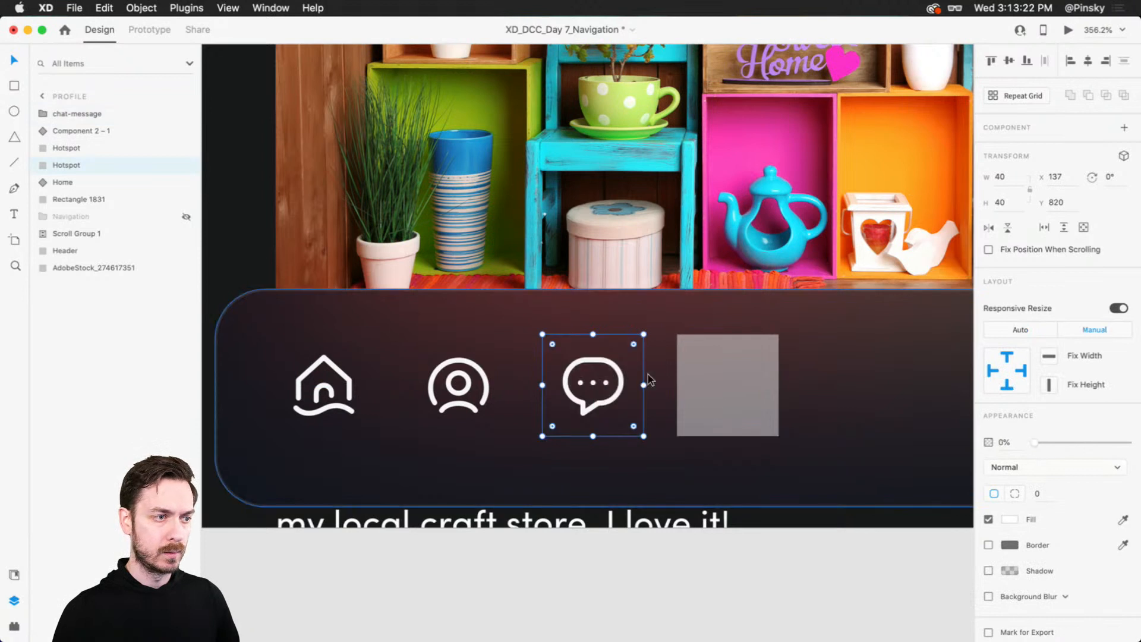
# - Turn the chat-message icon and its Hotspot into a component and add a new state named Active
pyautogui.keyDown('shift'); pyautogui.click(621, 381); pyautogui.keyUp('shift')
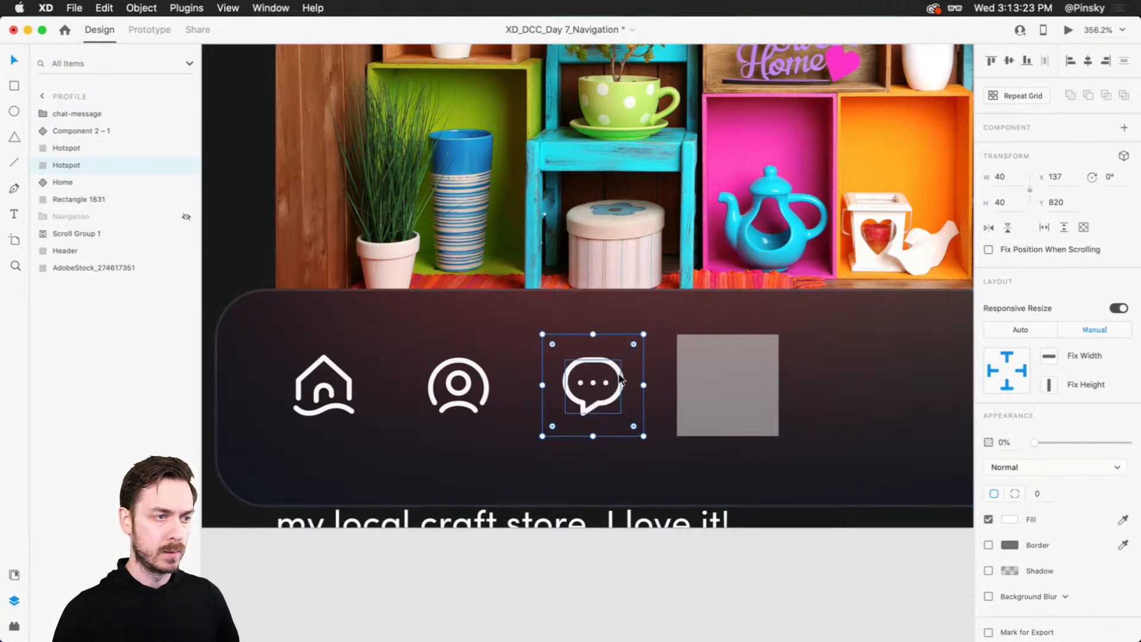
pyautogui.click(1124, 129)
pyautogui.click(1126, 149)
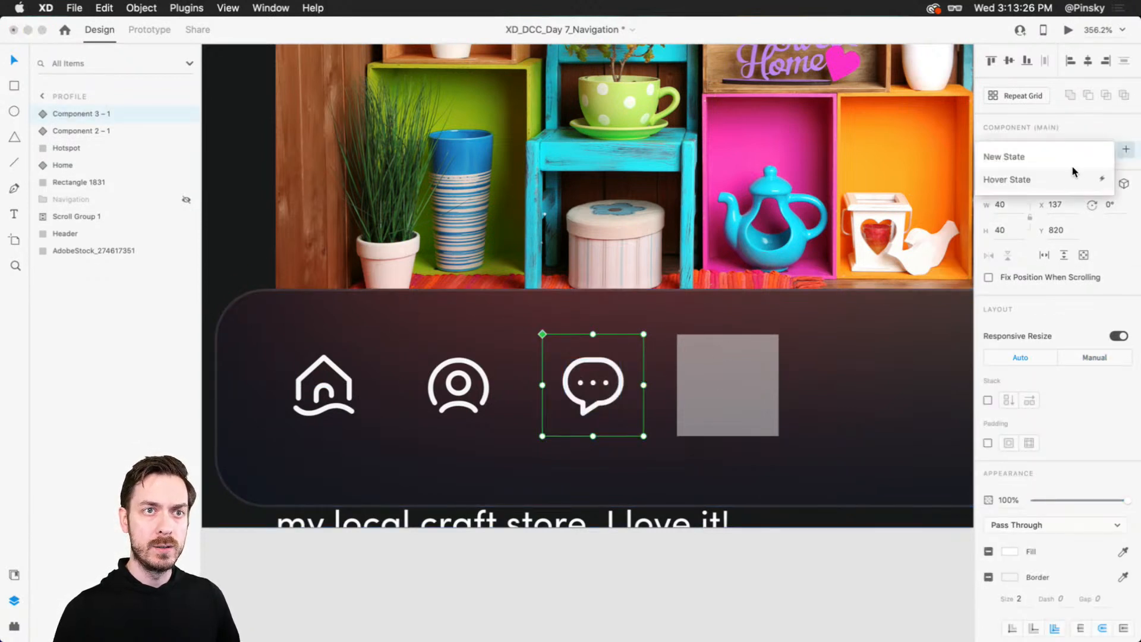
pyautogui.click(1072, 167)
pyautogui.write('Active')
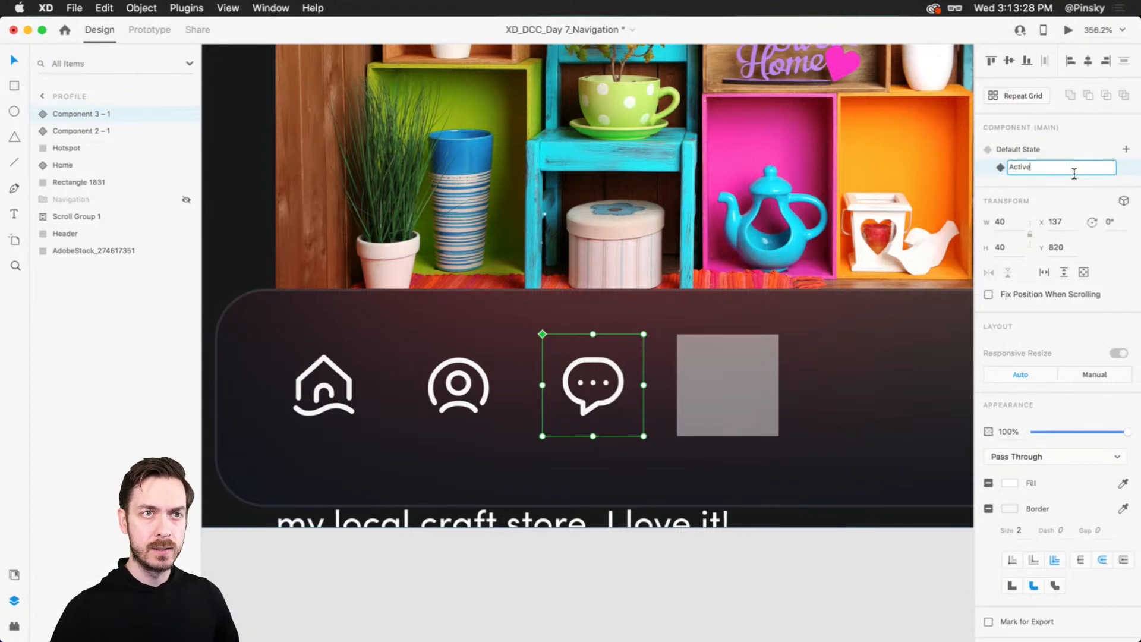
pyautogui.press('Return')
# - Copy the filled chat-message icon from Nucleo into the Active state and place it over the outlined icon at X 145, Y 830
pyautogui.doubleClick(617, 368)
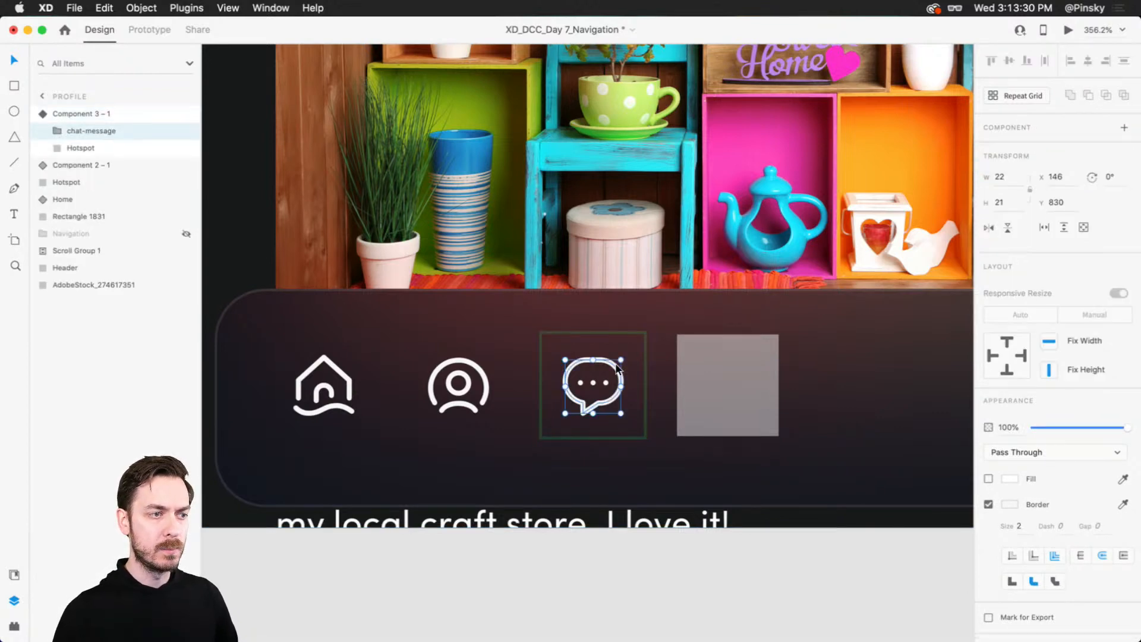
pyautogui.press('super+Tab')
pyautogui.click(477, 301)
pyautogui.press('super+c')
pyautogui.press('super+Tab')
pyautogui.press('super+v')
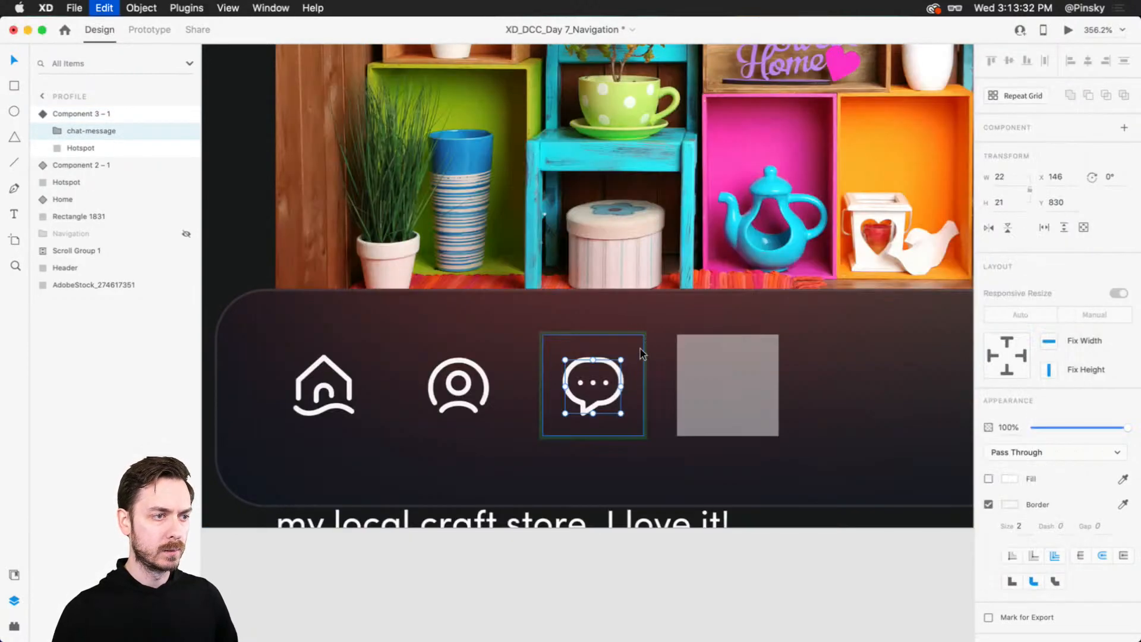
pyautogui.moveTo(580, 286); pyautogui.dragTo(583, 389)
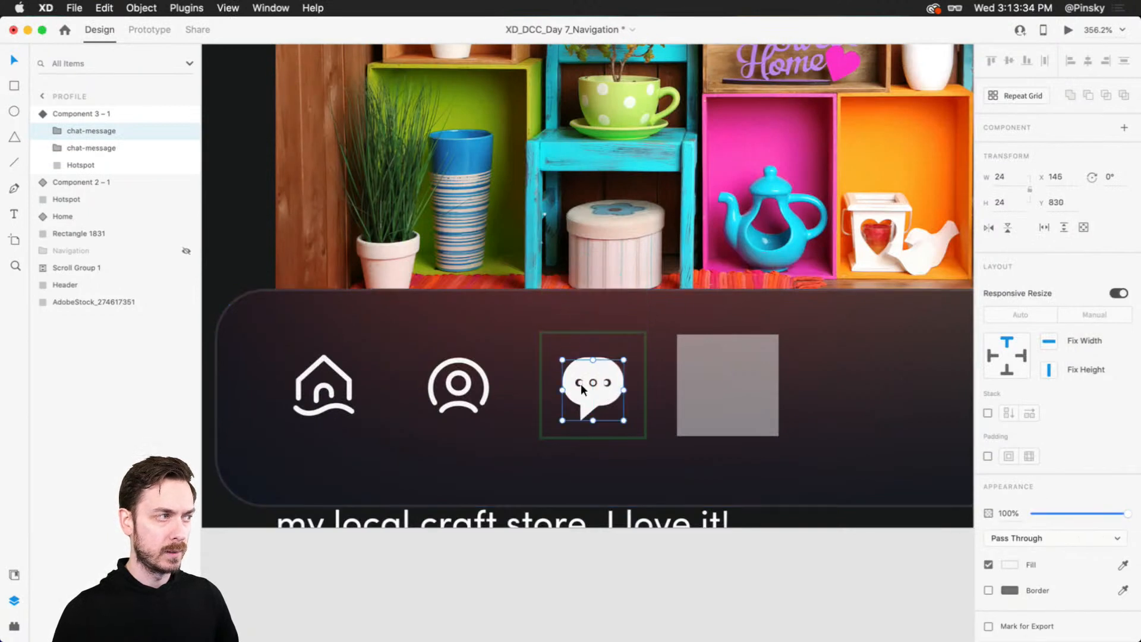
# - Delete the outlined chat-message icon from the Active state and set the component back to Default State
pyautogui.click(107, 148)
pyautogui.press('Delete')
pyautogui.press('Escape')
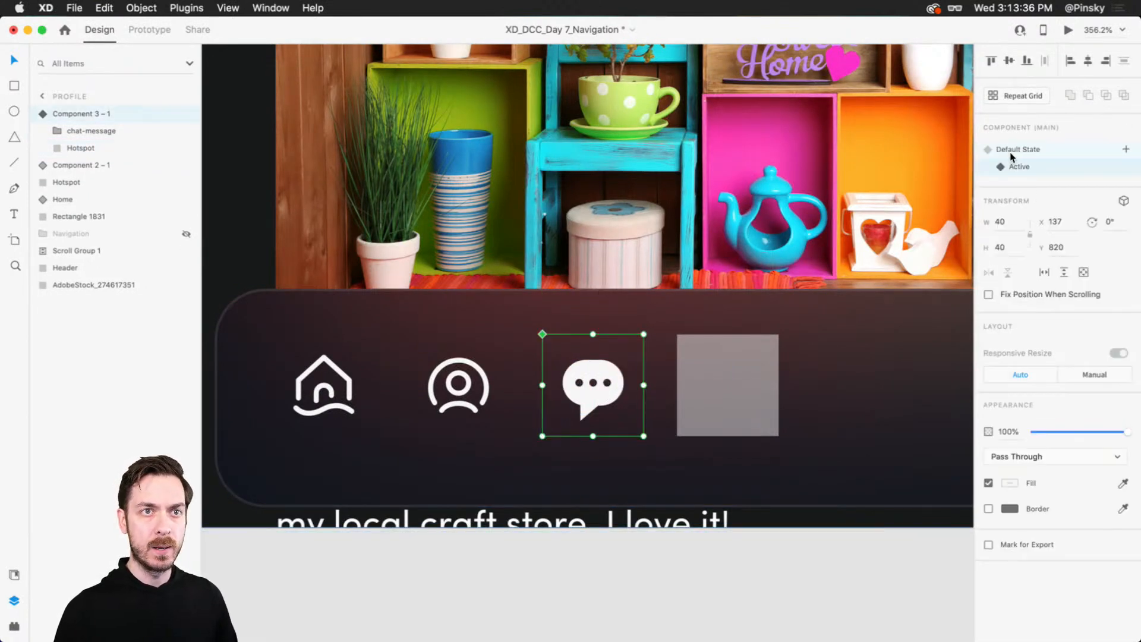
pyautogui.click(1018, 150)
pyautogui.click(1028, 165)
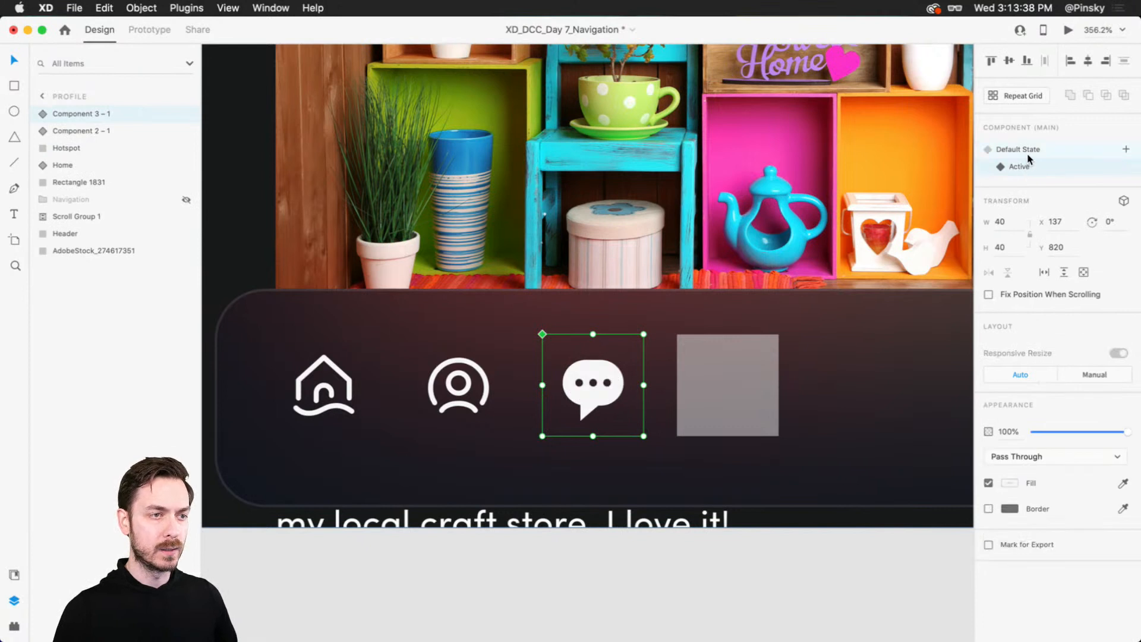
pyautogui.click(1028, 156)
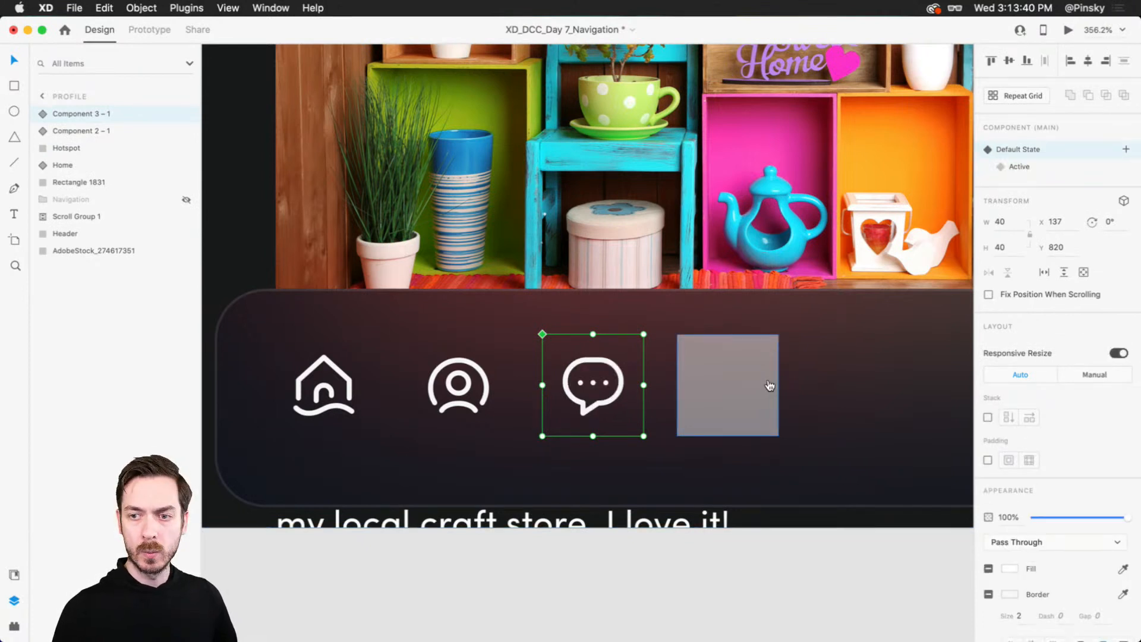
# - Switch to Nucleo and search the Symbol Icons for "trophy"
pyautogui.press('super+Tab')
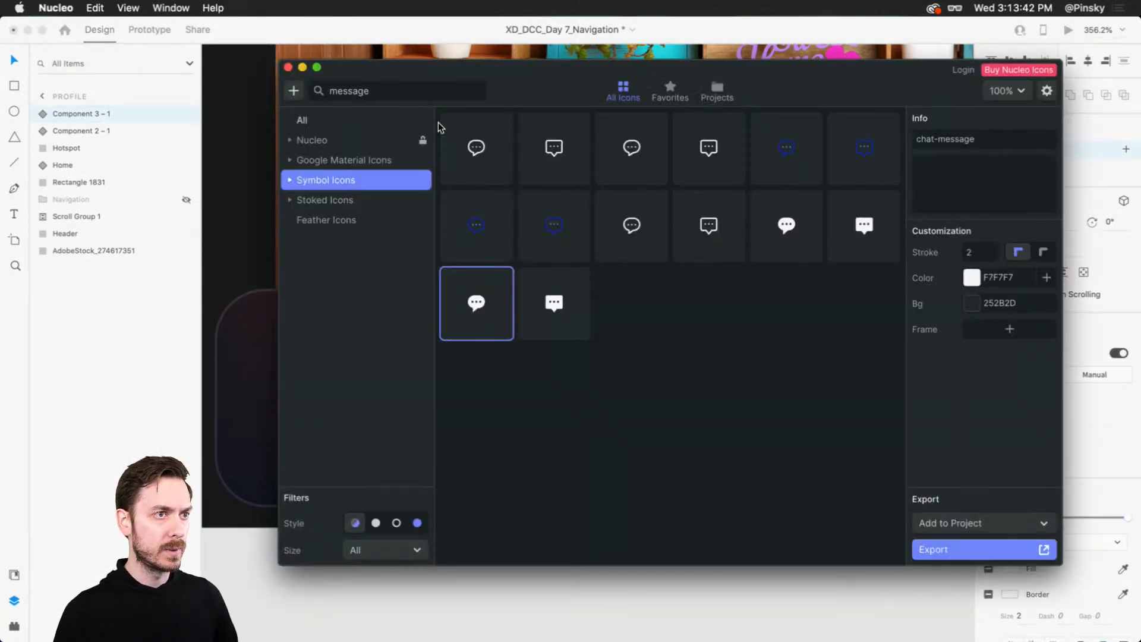
pyautogui.doubleClick(406, 97)
pyautogui.write('trophy')
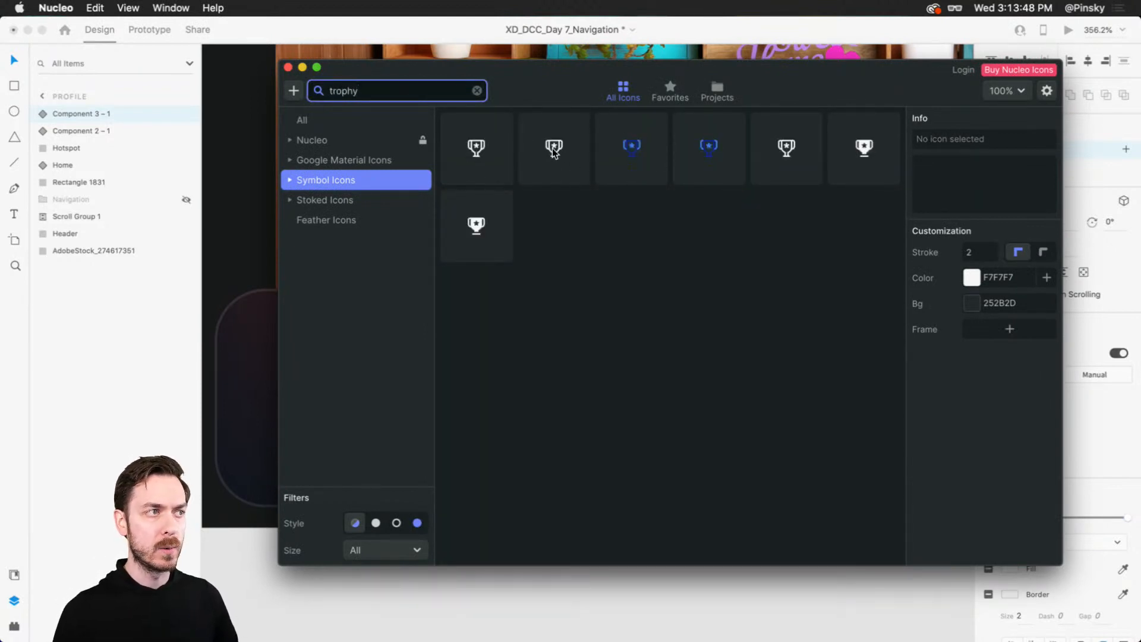
pyautogui.click(492, 153)
pyautogui.press('super+Tab')
pyautogui.press('super+v')
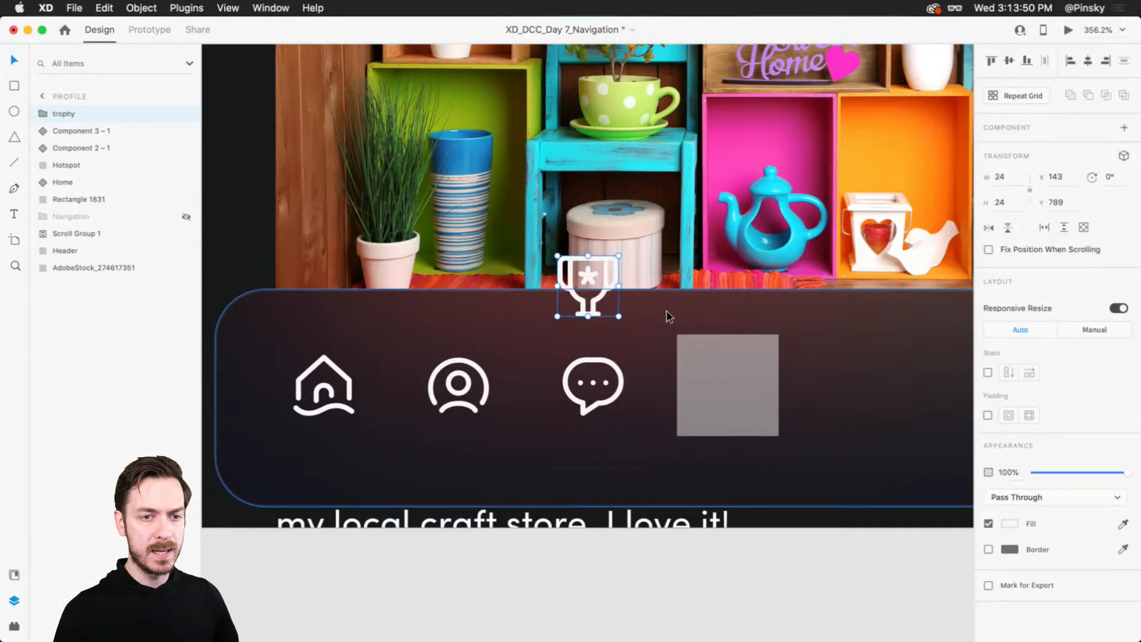
pyautogui.press('super+z')
pyautogui.press('super+Tab')
# - Copy the second, stroke-based trophy icon from Nucleo into XD and centre it on the last placeholder
pyautogui.click(551, 142)
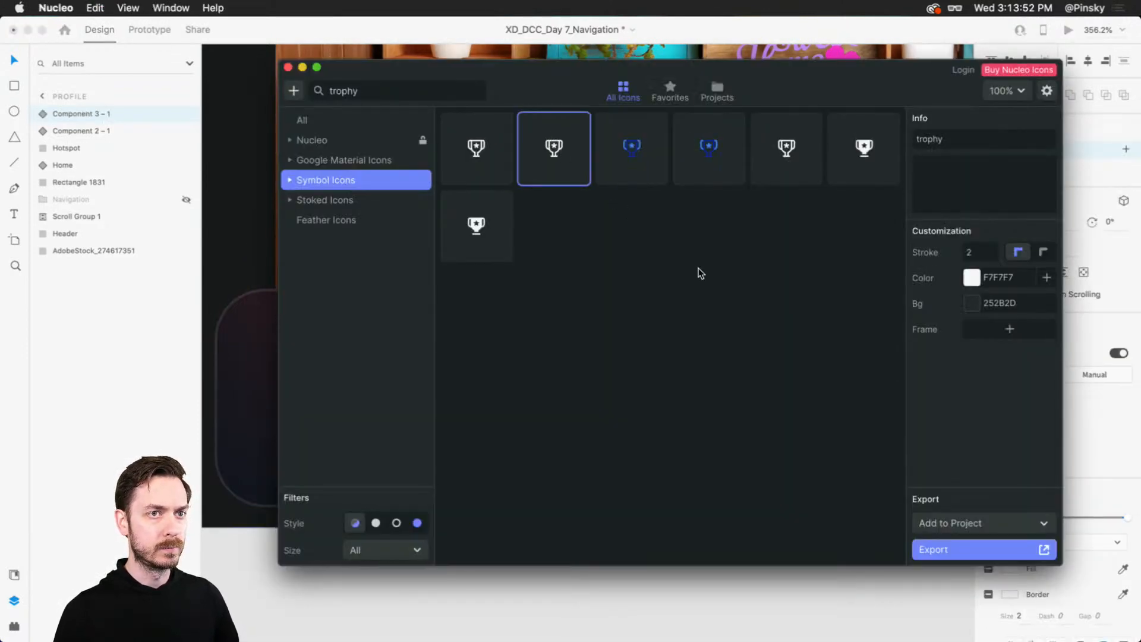
pyautogui.press('super+Tab')
pyautogui.press('super+v')
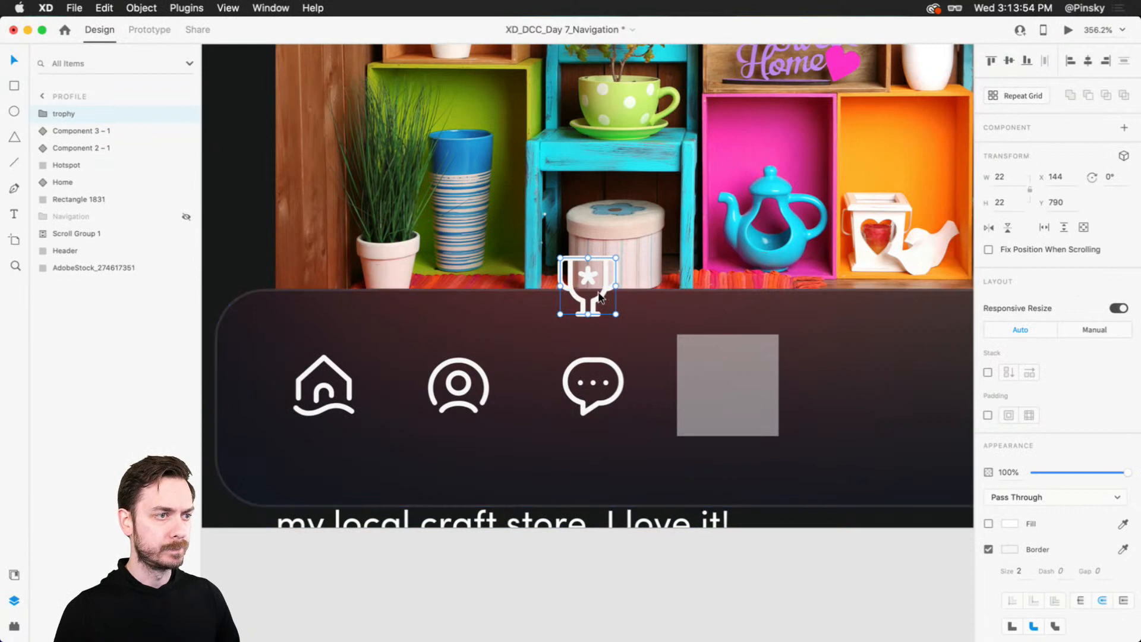
pyautogui.moveTo(595, 289); pyautogui.dragTo(742, 388)
# - Set the Hotspot behind the trophy to 0% opacity and turn both into a component
pyautogui.click(772, 358)
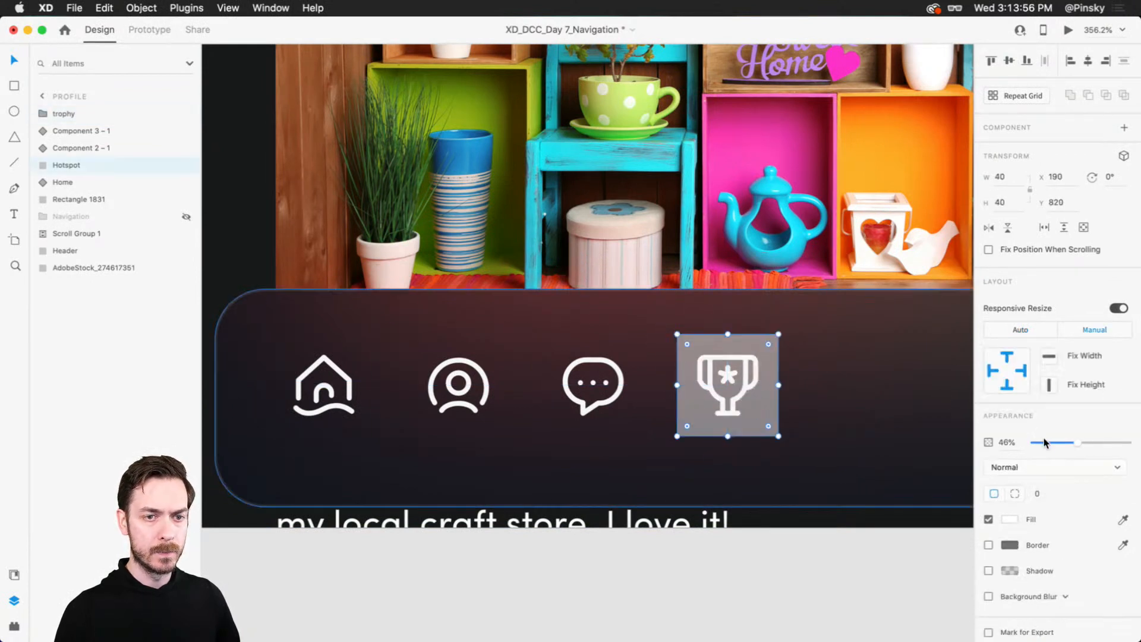
pyautogui.press('0')
pyautogui.press('0')
pyautogui.keyDown('shift'); pyautogui.click(728, 383); pyautogui.keyUp('shift')
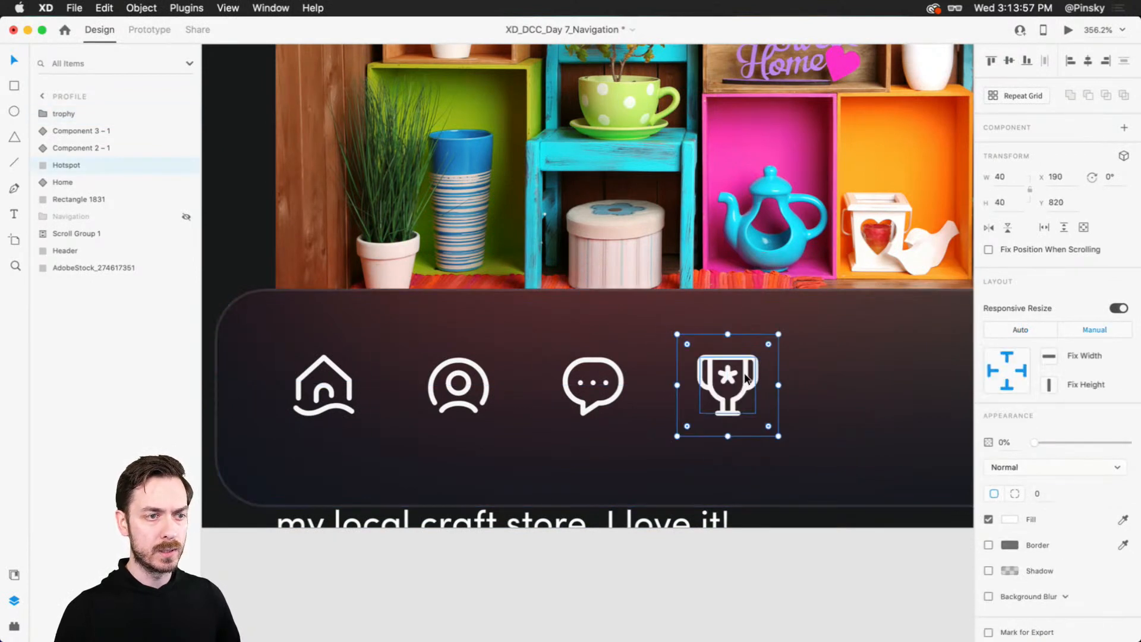
pyautogui.click(1124, 130)
# - Add a new state named Active to the trophy component
pyautogui.click(1126, 149)
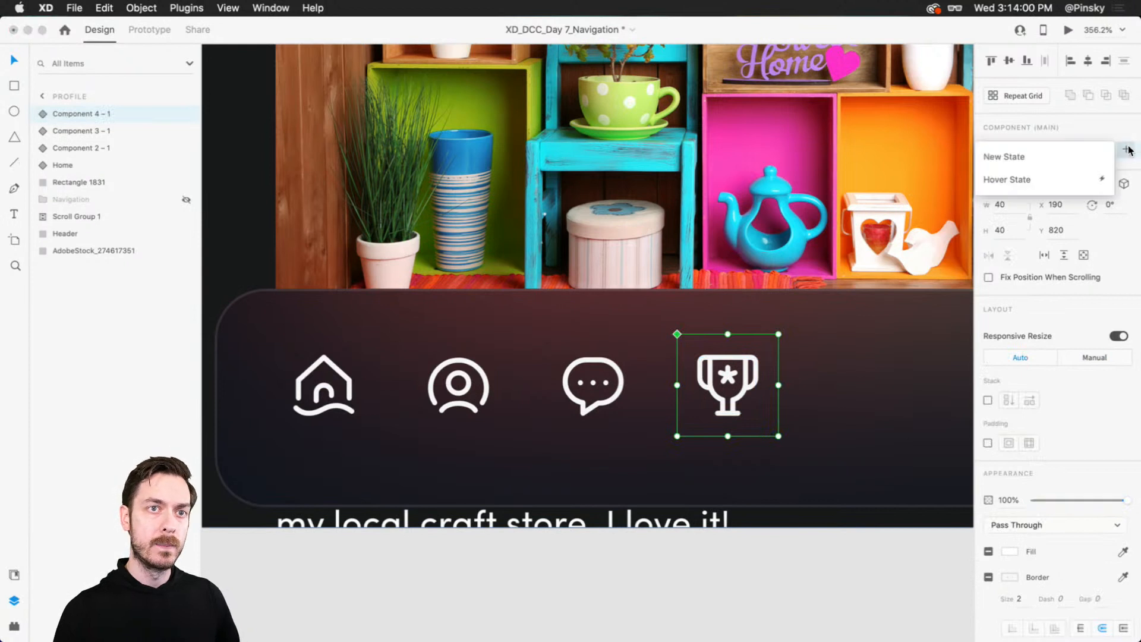
pyautogui.click(1068, 157)
pyautogui.write('Active')
pyautogui.press('Return')
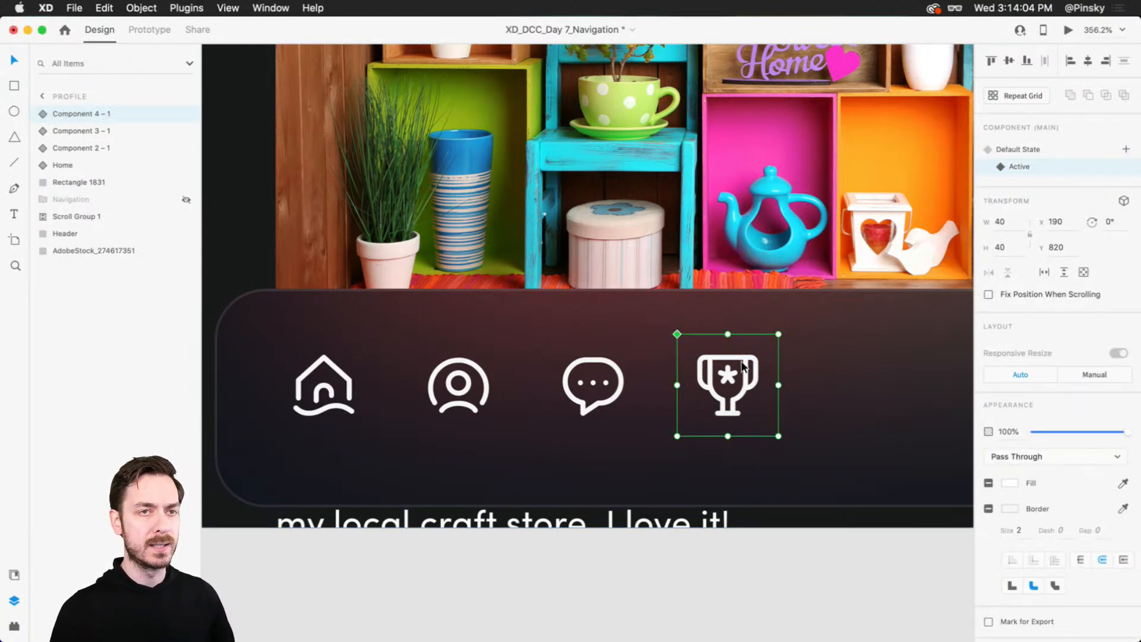
# - Copy the filled trophy icon from Nucleo into the Active state and place it over the outlined trophy at X 198, Y 828
pyautogui.press('super+Tab')
pyautogui.click(864, 148)
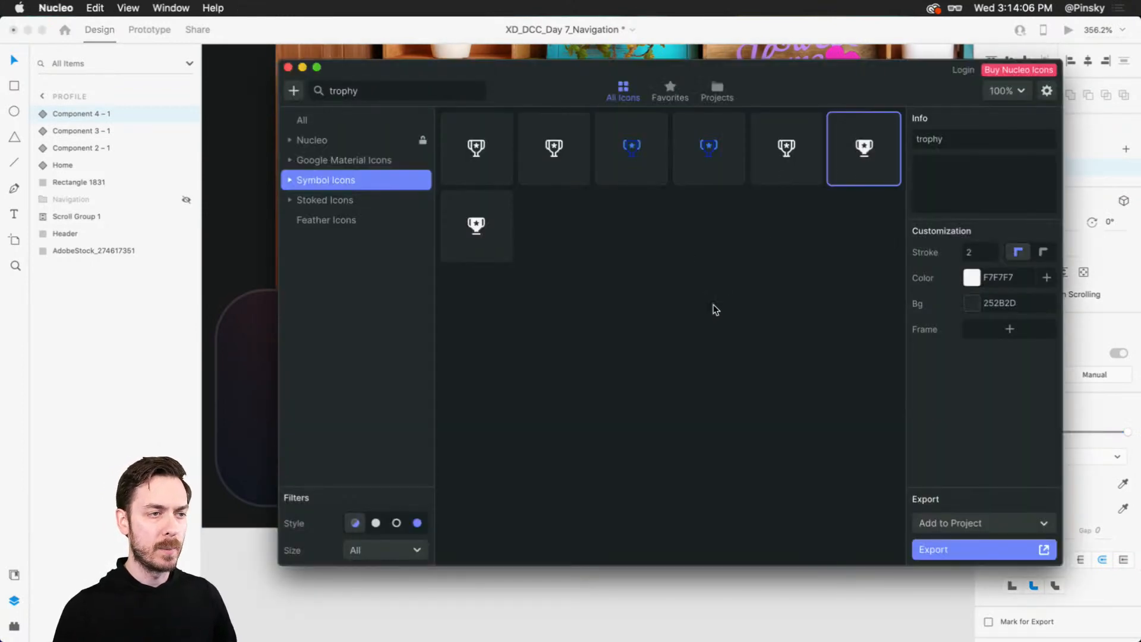
pyautogui.press('super+Tab')
pyautogui.press('super+v')
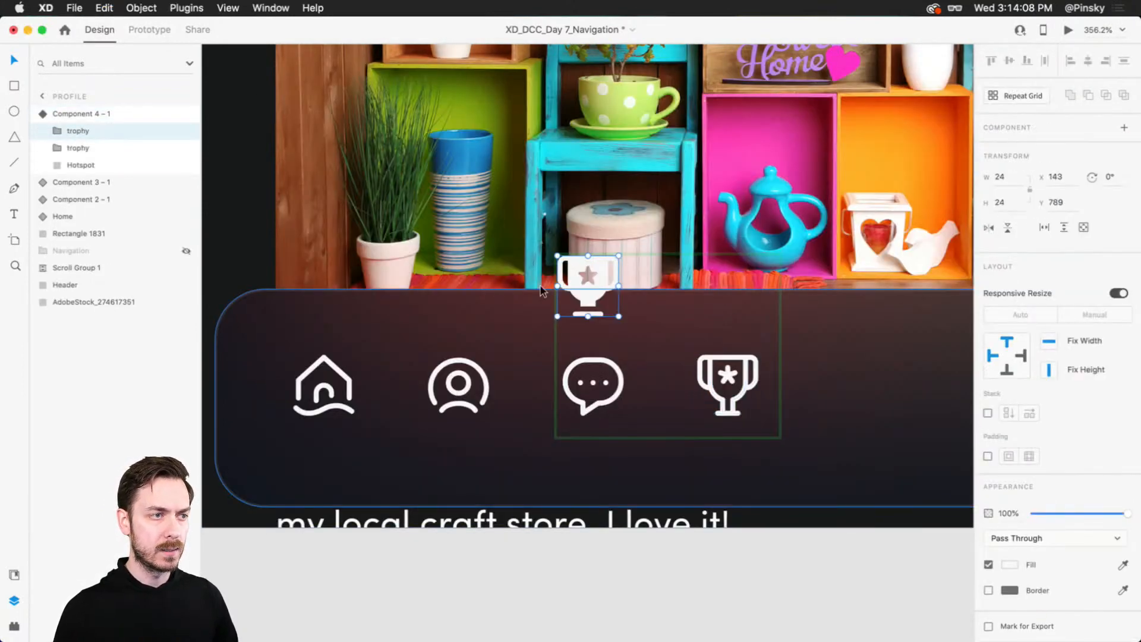
pyautogui.moveTo(583, 293); pyautogui.dragTo(725, 397)
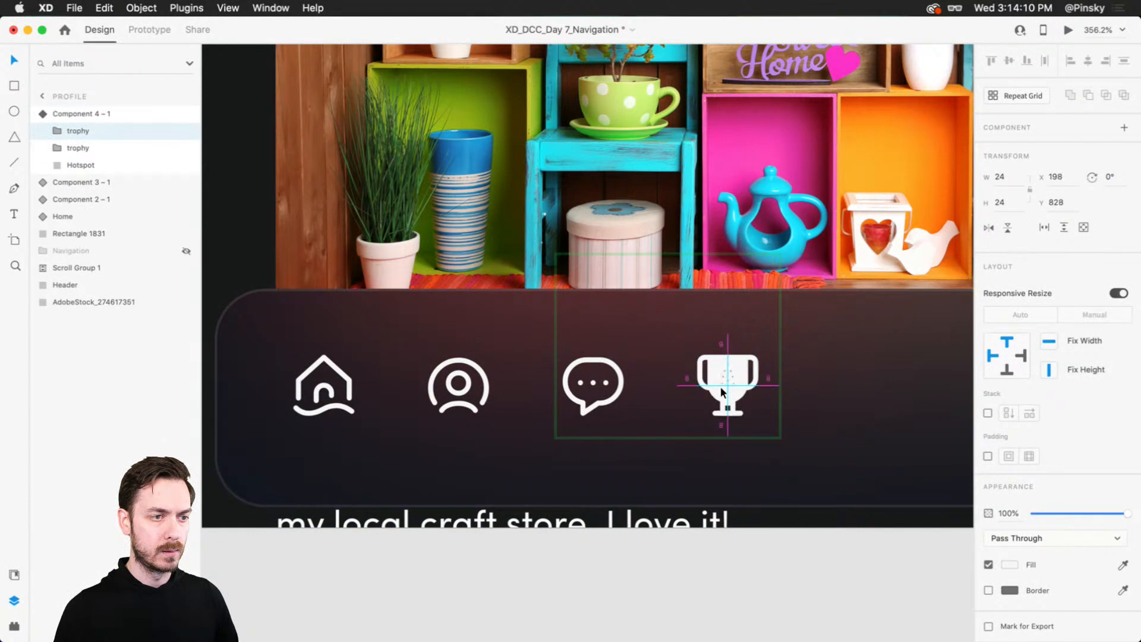
# - Delete the duplicate trophy icon inside the component and return the component to Default State
pyautogui.press('Delete')
pyautogui.click(50, 147)
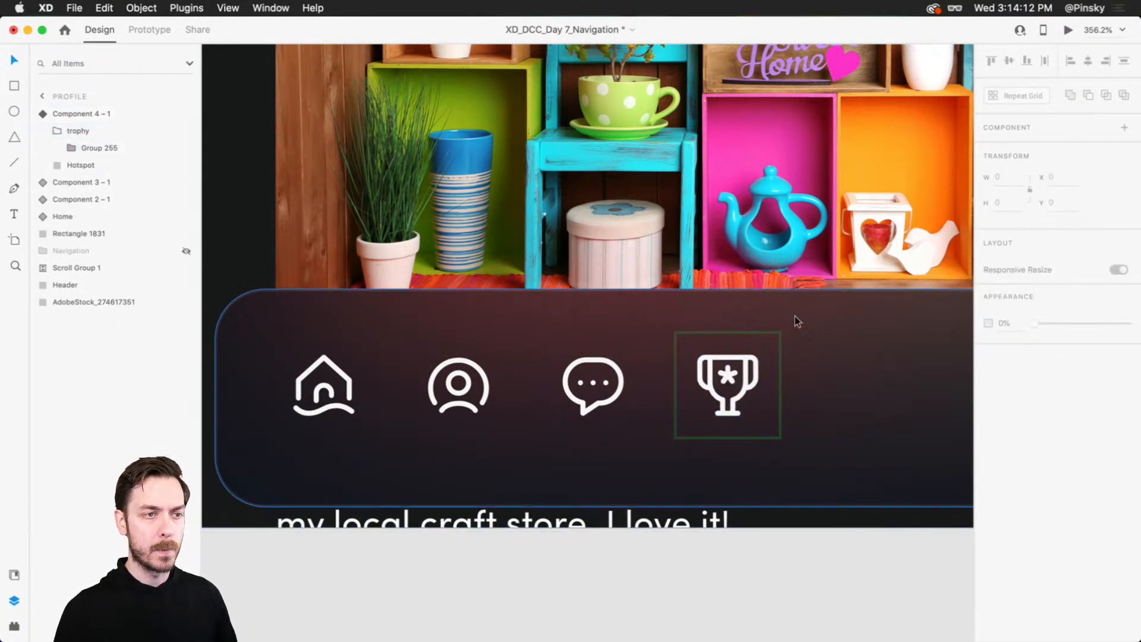
pyautogui.click(773, 340)
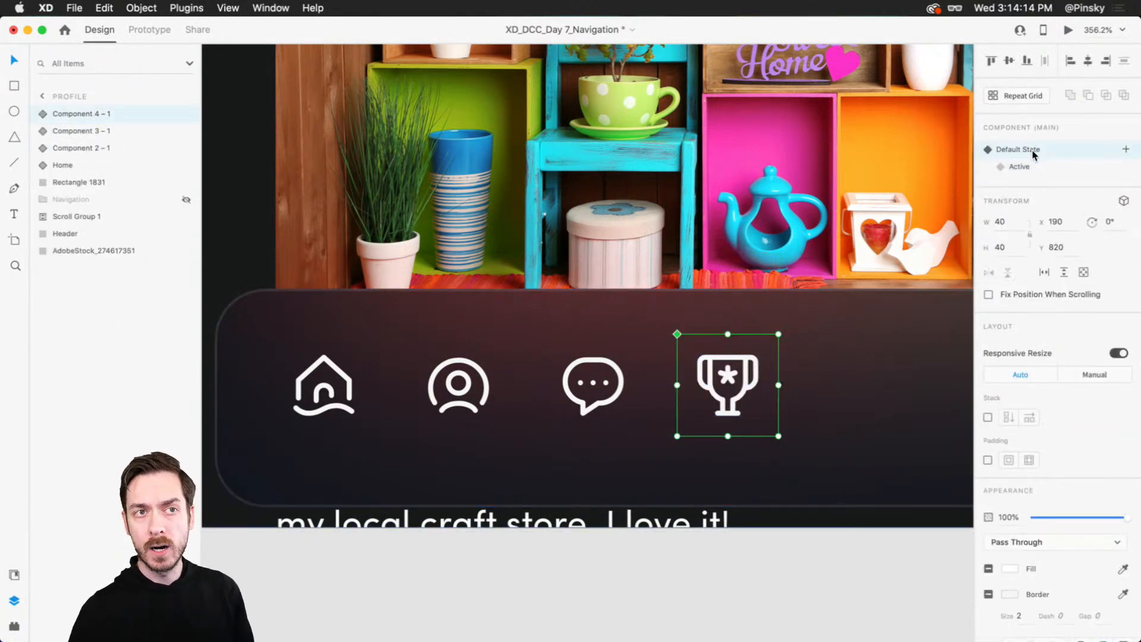
# - Compare the trophy component's Default State and Active appearance, including the icon layers inside the Active state
pyautogui.click(1037, 169)
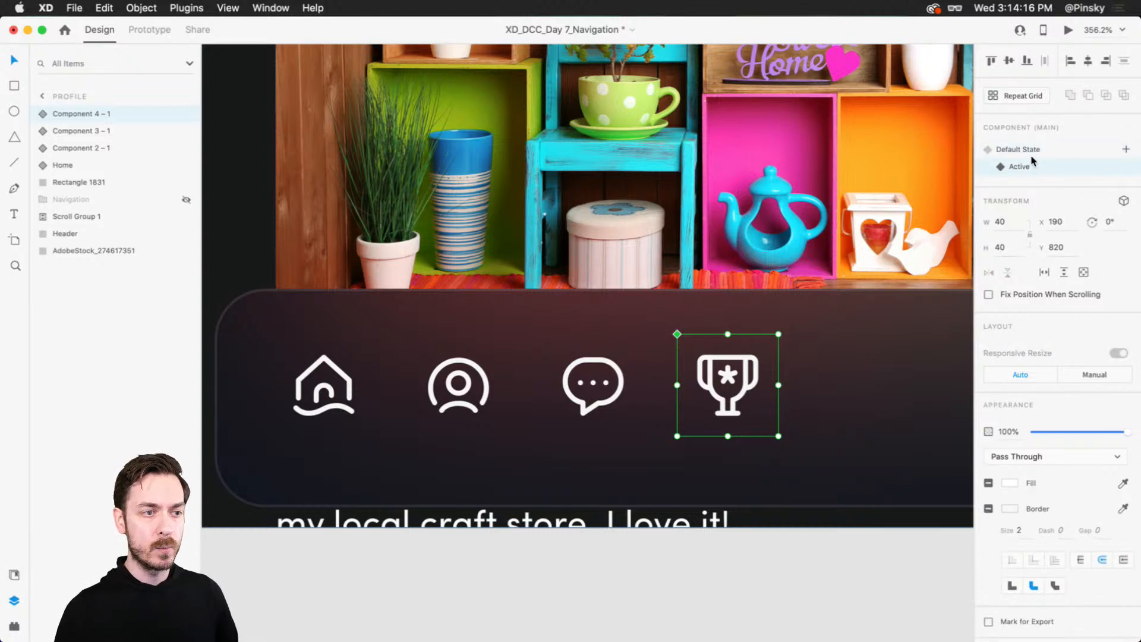
pyautogui.click(1022, 150)
pyautogui.click(1020, 166)
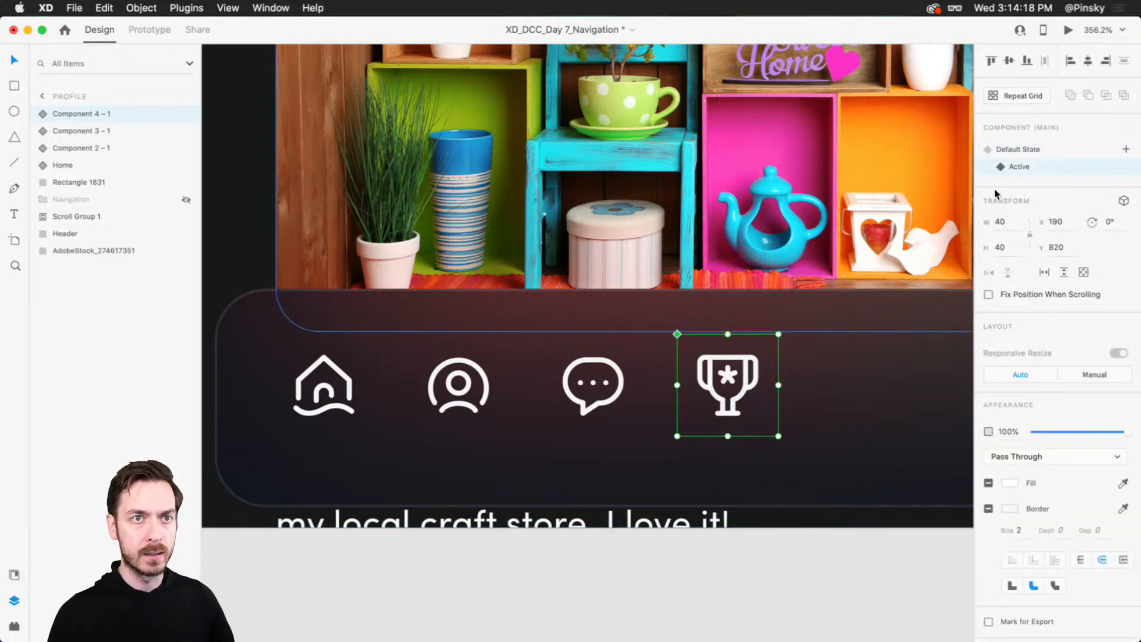
pyautogui.press('Return')
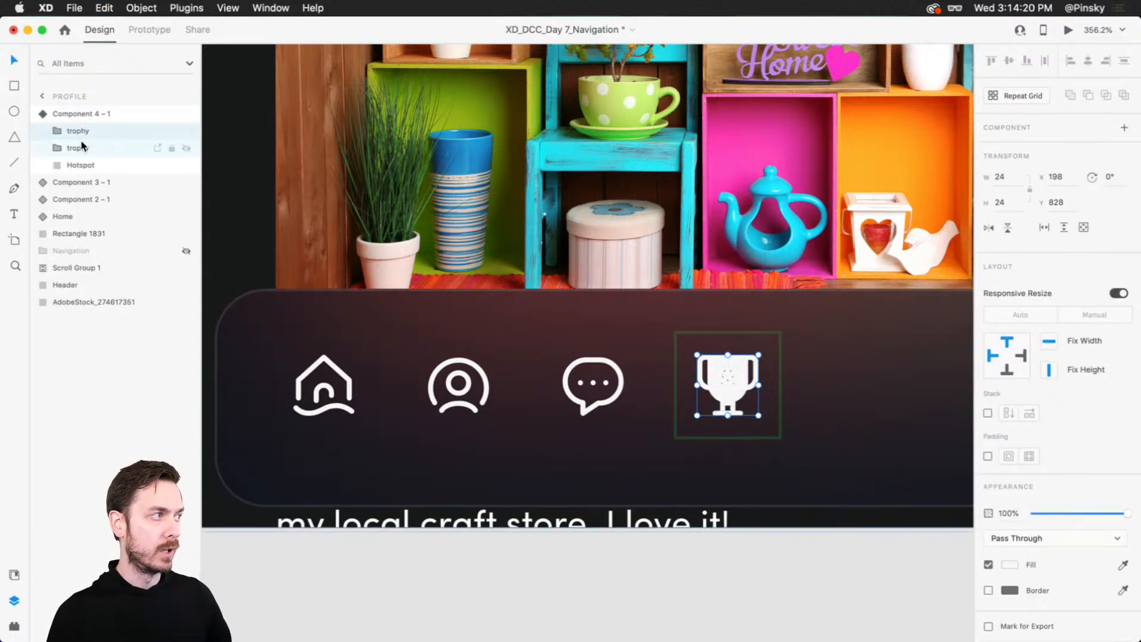
pyautogui.press('Escape')
pyautogui.click(1018, 149)
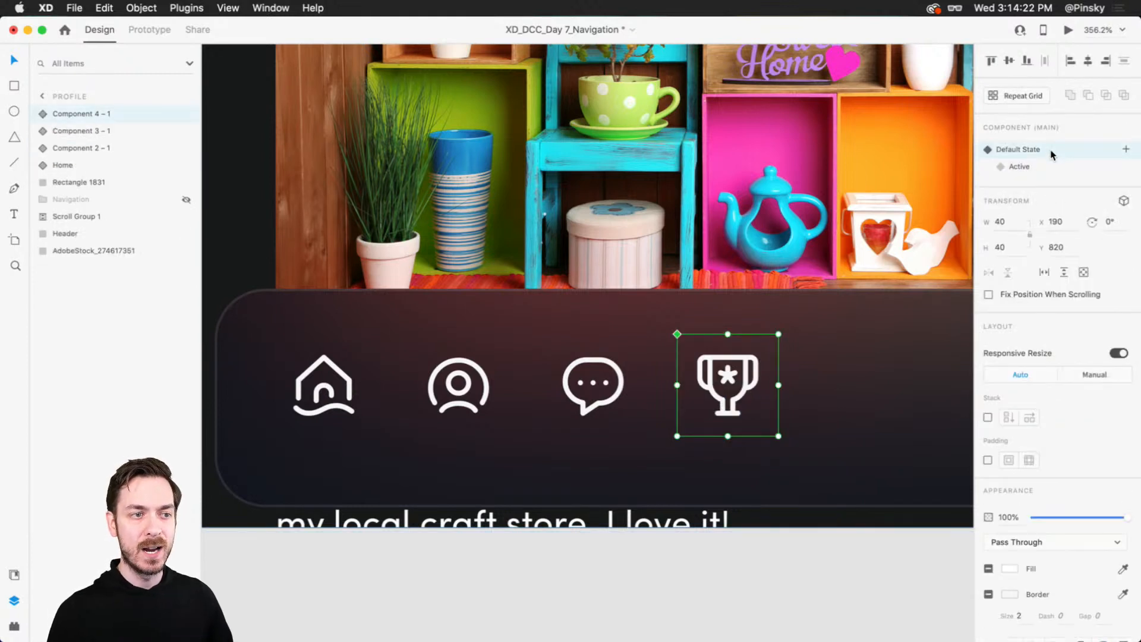
pyautogui.click(1044, 168)
pyautogui.click(1040, 150)
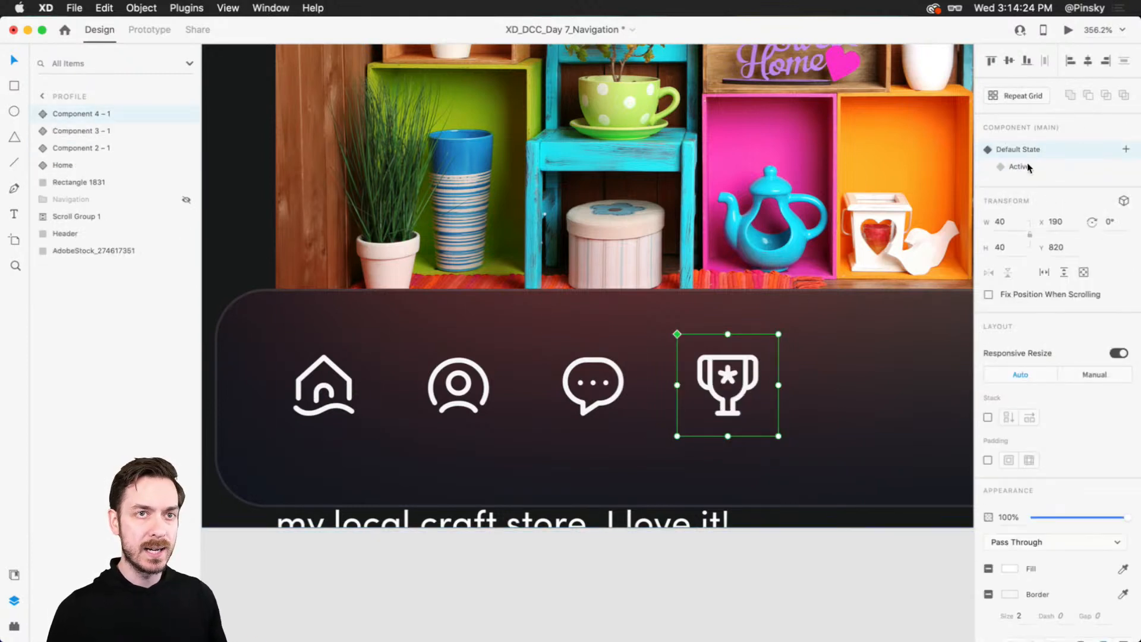
pyautogui.click(1044, 167)
pyautogui.click(1044, 152)
# - Rearrange the bar icons with the message beside home, the trophy at about X 276 and the user icon at about X 320
pyautogui.scroll(-5, 726, 344)
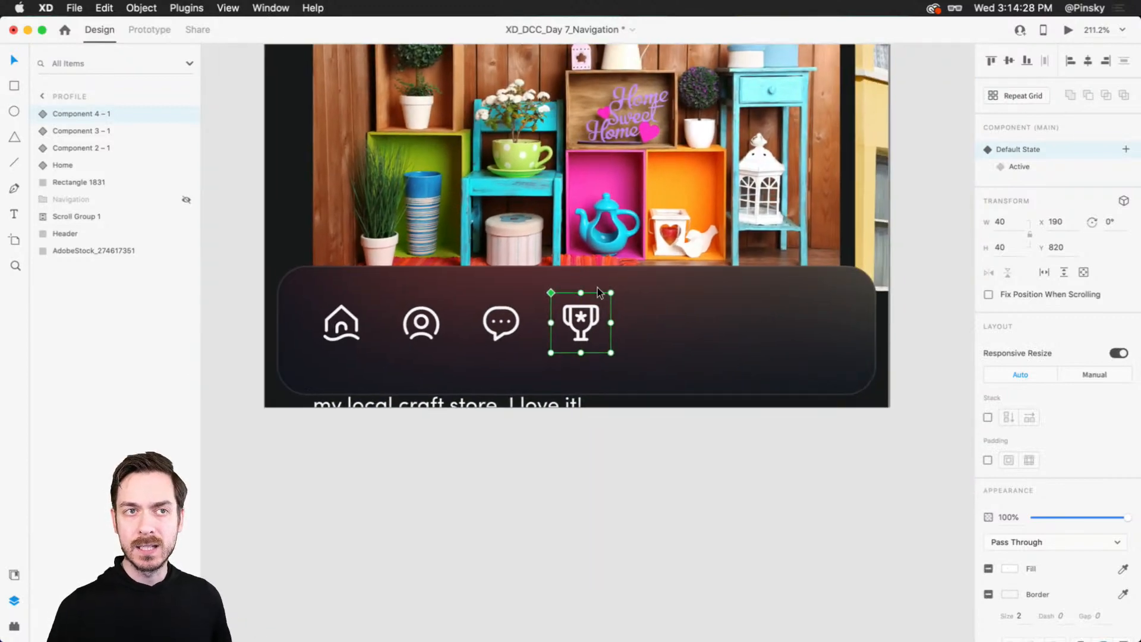
pyautogui.keyDown('shift'); pyautogui.click(523, 324); pyautogui.keyUp('shift')
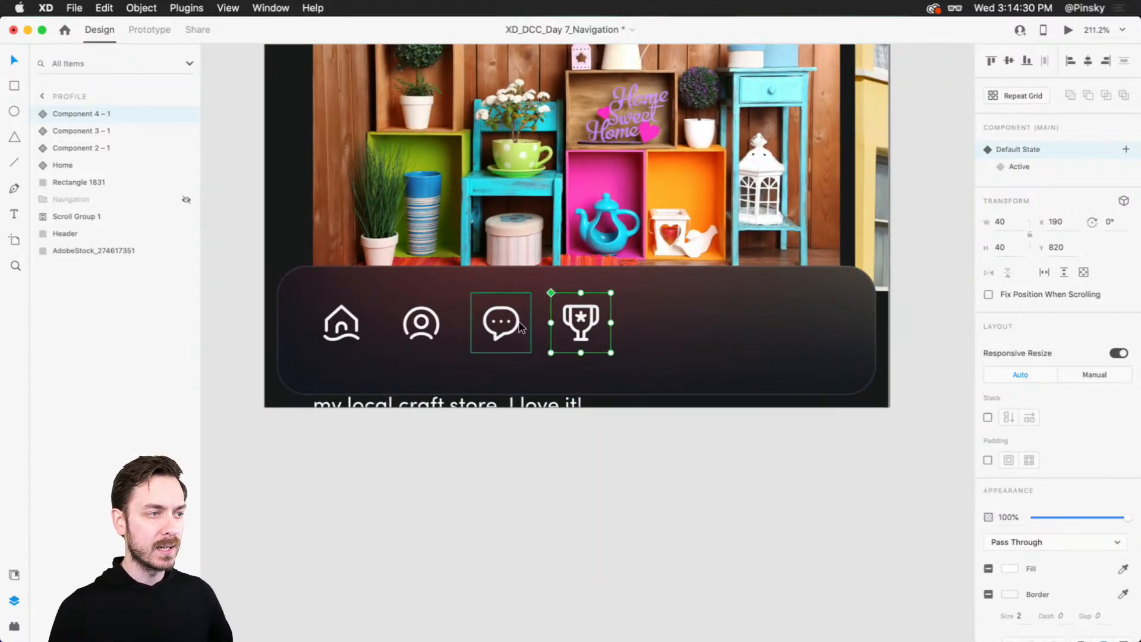
pyautogui.moveTo(524, 325); pyautogui.dragTo(560, 325)
pyautogui.moveTo(437, 321); pyautogui.dragTo(791, 318)
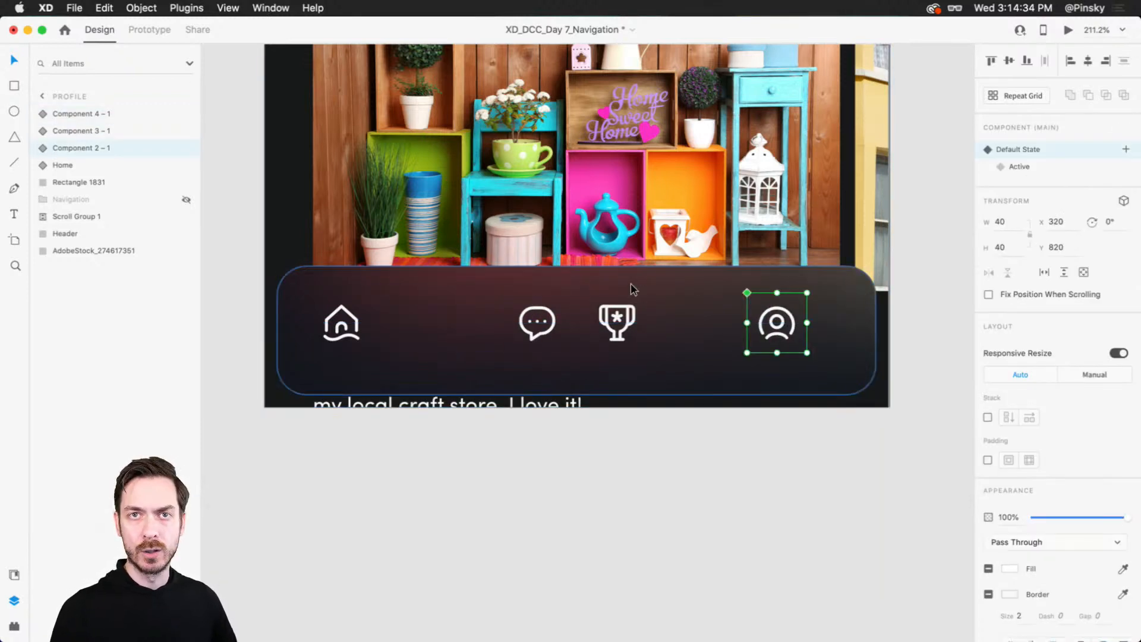
pyautogui.moveTo(557, 322); pyautogui.dragTo(440, 321)
pyautogui.moveTo(617, 324); pyautogui.dragTo(710, 324)
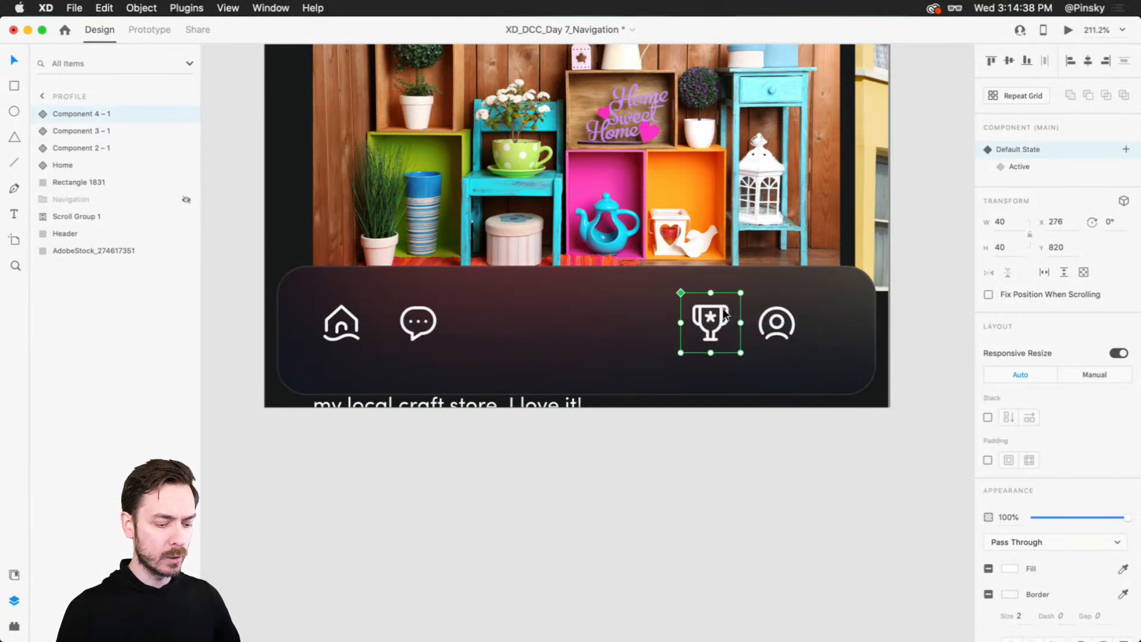
# - Draw a circle about 65 by 65 and centre it over the navigation bar's upper edge at about X 175, Y 785
pyautogui.moveTo(525, 236); pyautogui.dragTo(628, 334)
pyautogui.press('v')
pyautogui.moveTo(570, 272); pyautogui.dragTo(575, 287)
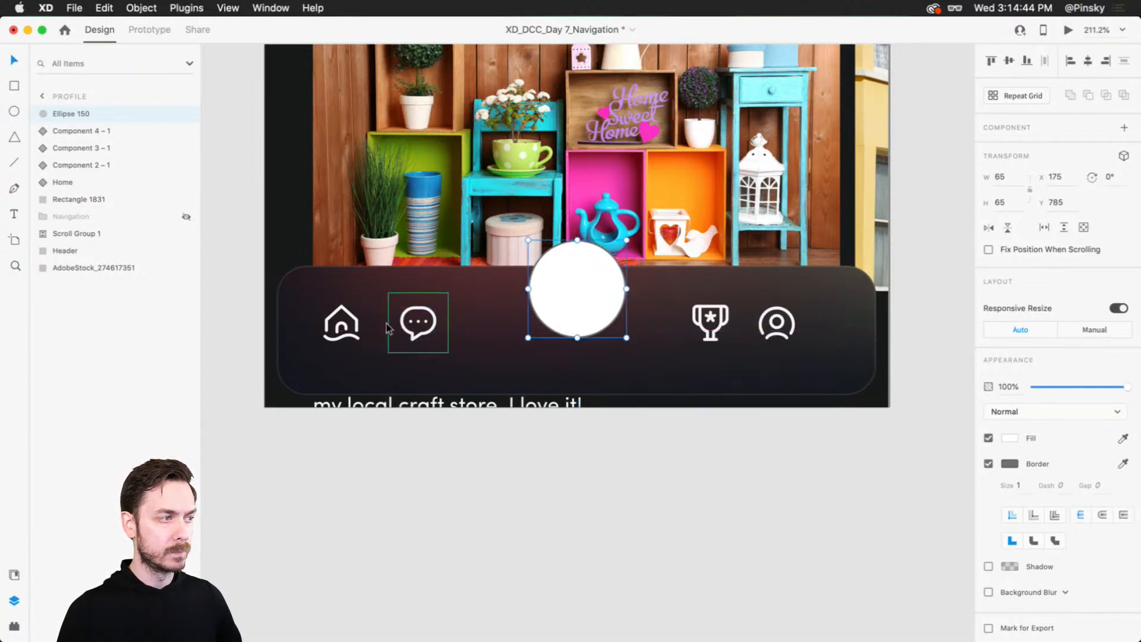
# - Move the home icon component to X 32, Y 813 inside the navigation bar
pyautogui.click(354, 315)
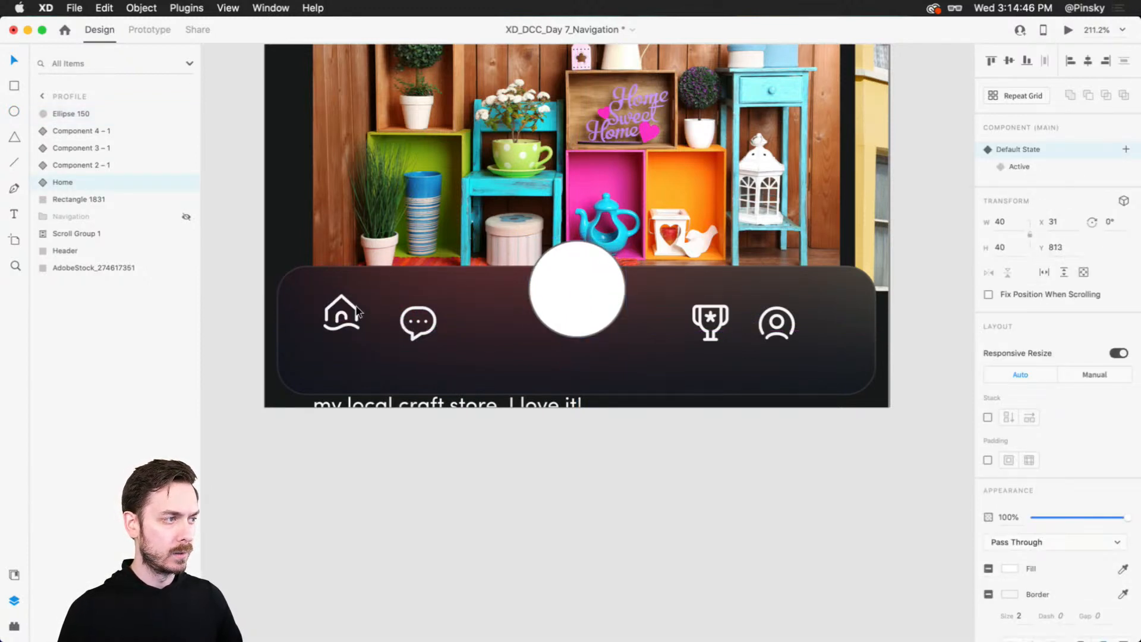
pyautogui.moveTo(357, 307); pyautogui.dragTo(352, 307)
pyautogui.press('alt')
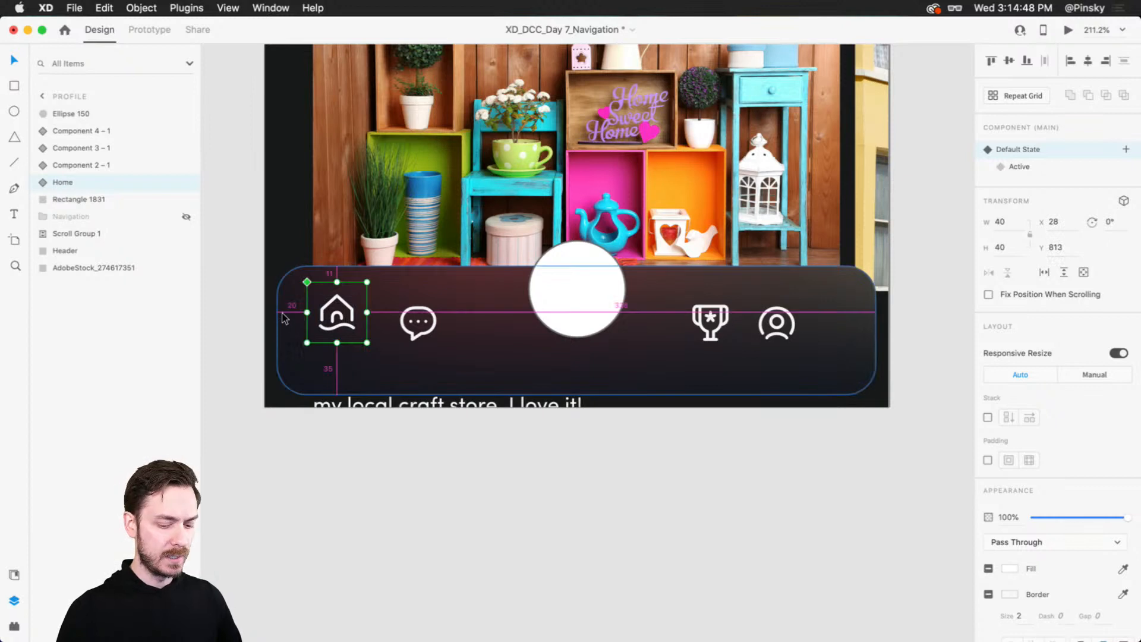
pyautogui.press('Right')
pyautogui.press('Right')
pyautogui.press('Right')
pyautogui.press('Right')
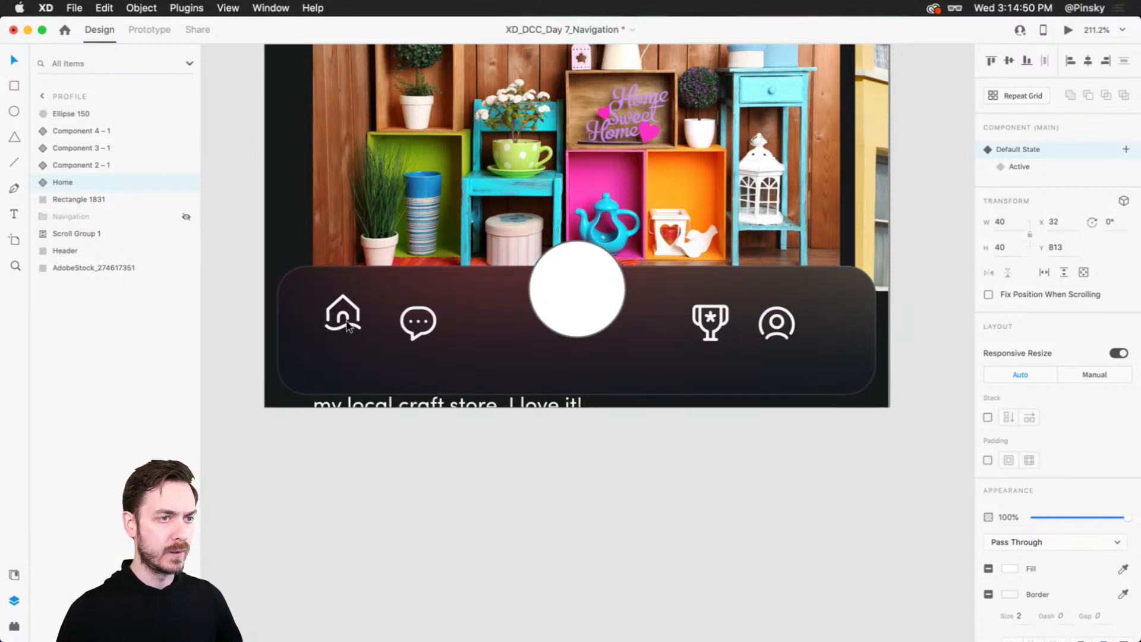
# - Move the user icon component to X 342, Y 813, mirroring the home icon's distance from the bar's edge
pyautogui.moveTo(777, 322); pyautogui.dragTo(782, 313)
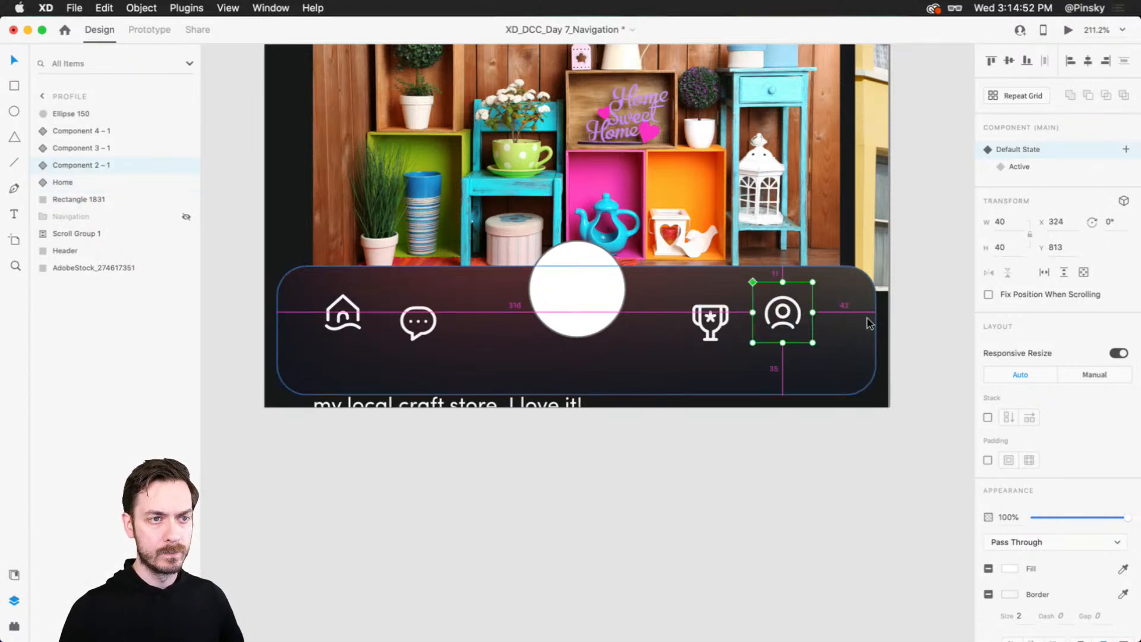
pyautogui.hotkey('shift', 'Right')
pyautogui.hotkey('shift', 'Right')
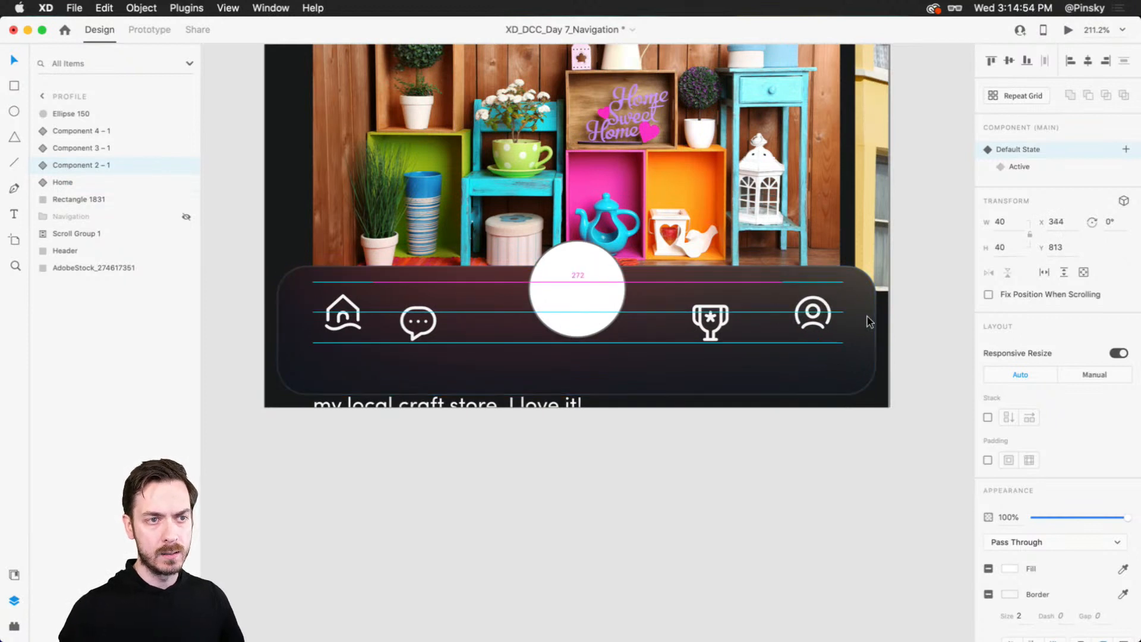
pyautogui.press('Left')
pyautogui.press('Left')
pyautogui.press('Left')
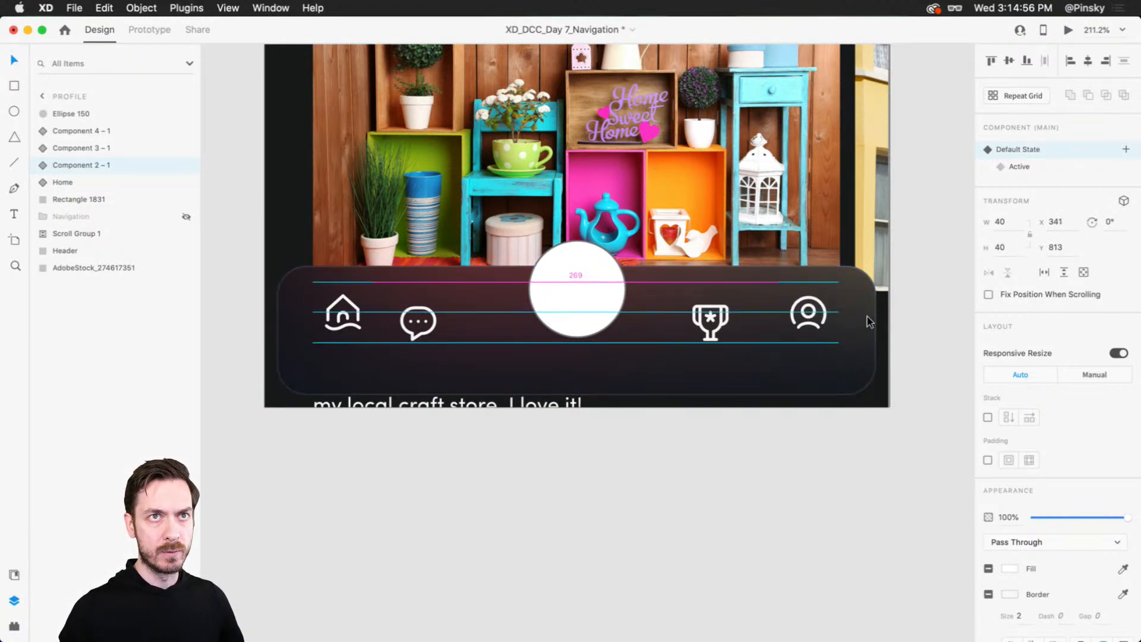
pyautogui.press('alt')
pyautogui.press('Right')
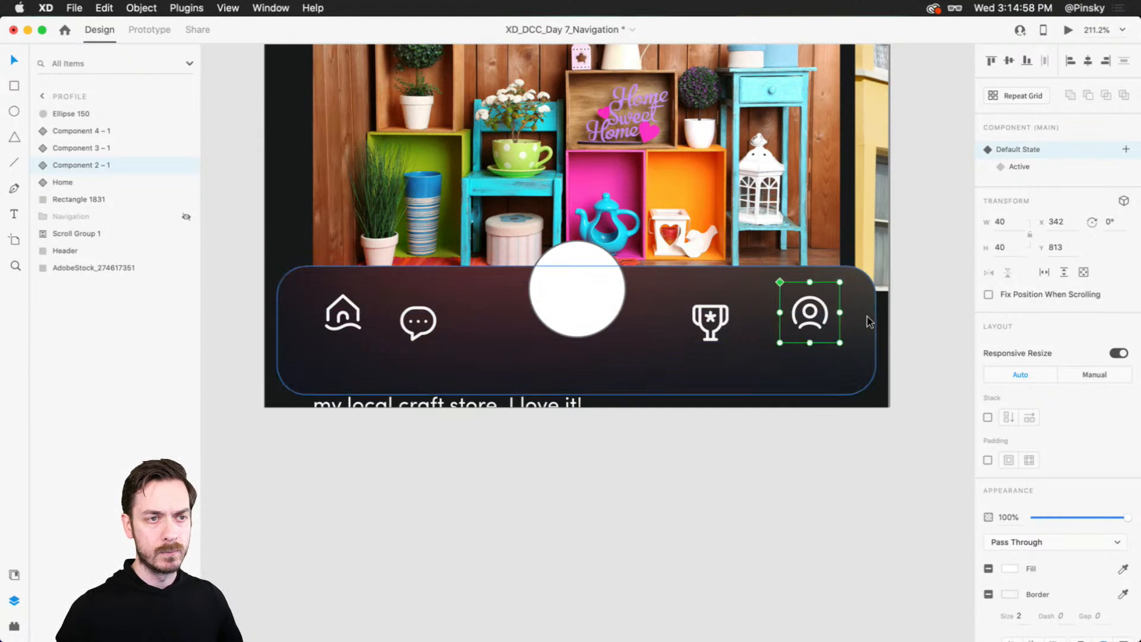
# - Align the four icon components by their vertical middles and distribute them horizontally together with the circle
pyautogui.click(607, 290)
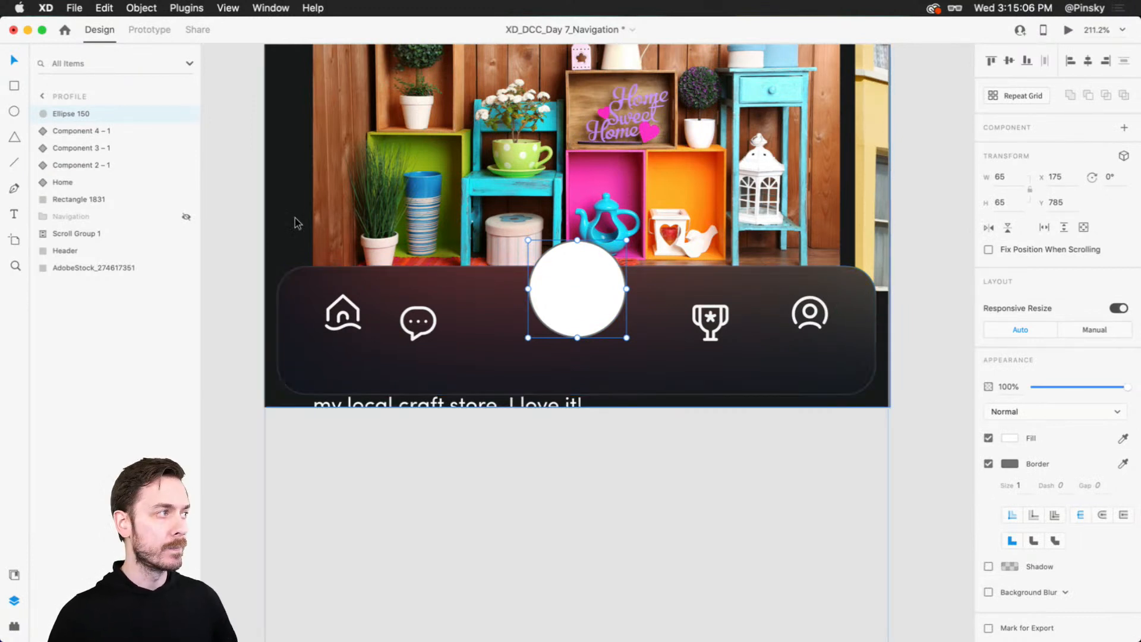
pyautogui.click(89, 132)
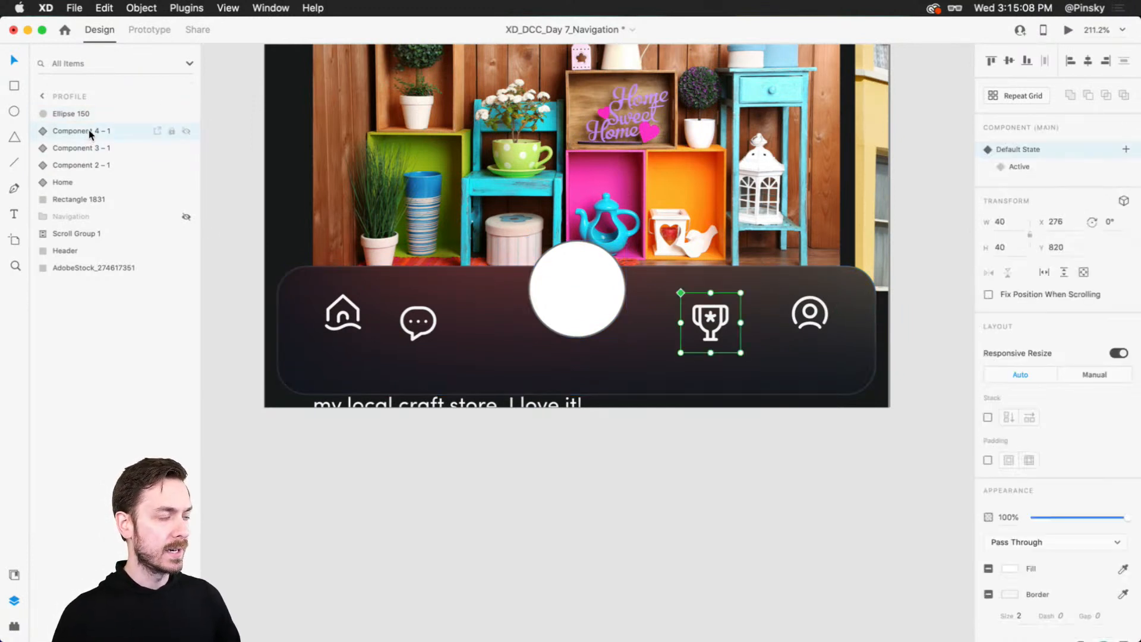
pyautogui.keyDown('shift'); pyautogui.click(86, 182); pyautogui.keyUp('shift')
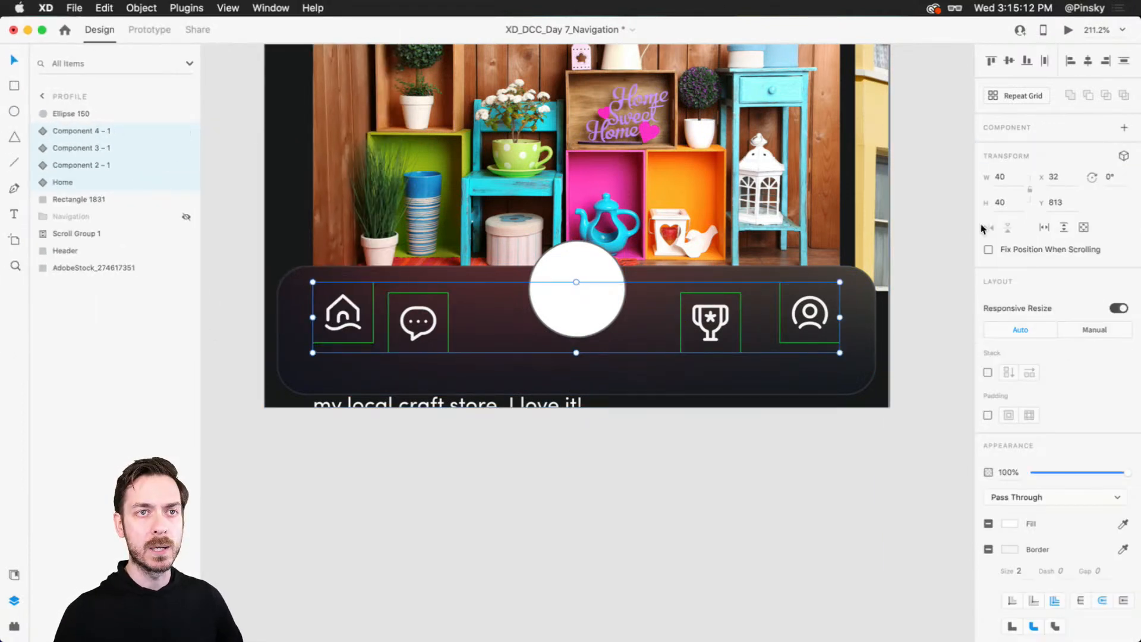
pyautogui.click(1009, 63)
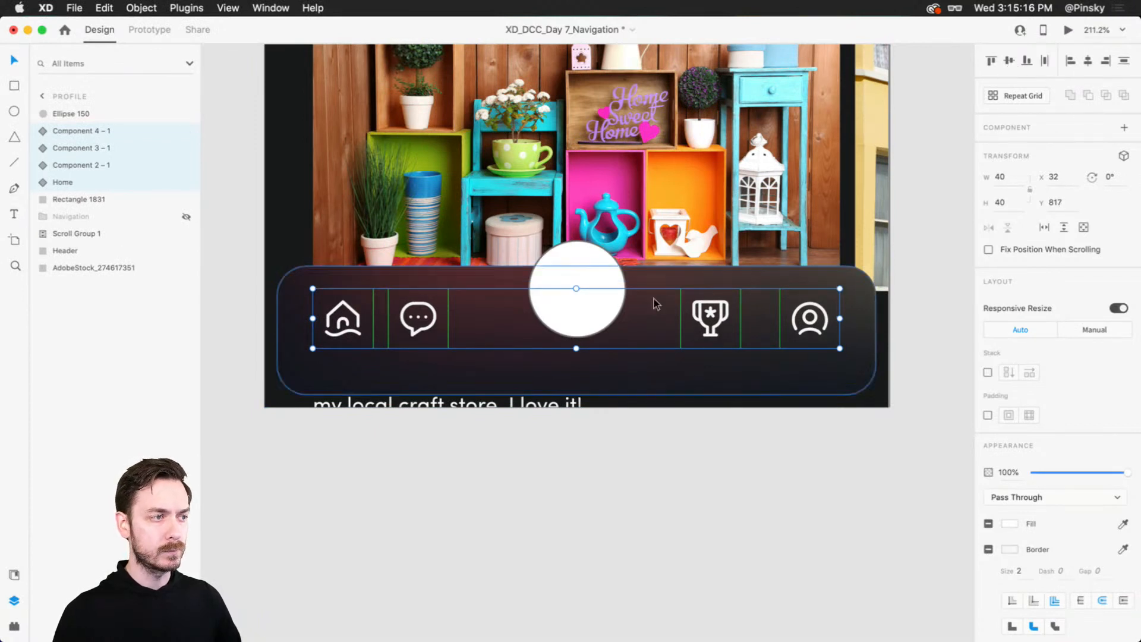
pyautogui.keyDown('shift'); pyautogui.click(576, 267); pyautogui.keyUp('shift')
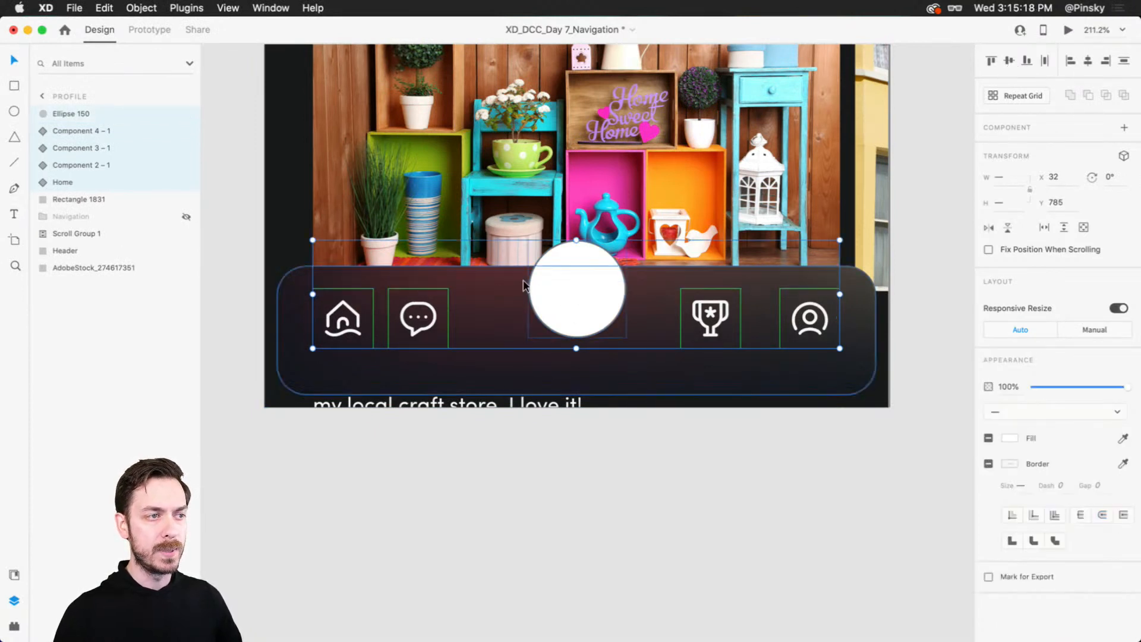
pyautogui.click(1050, 69)
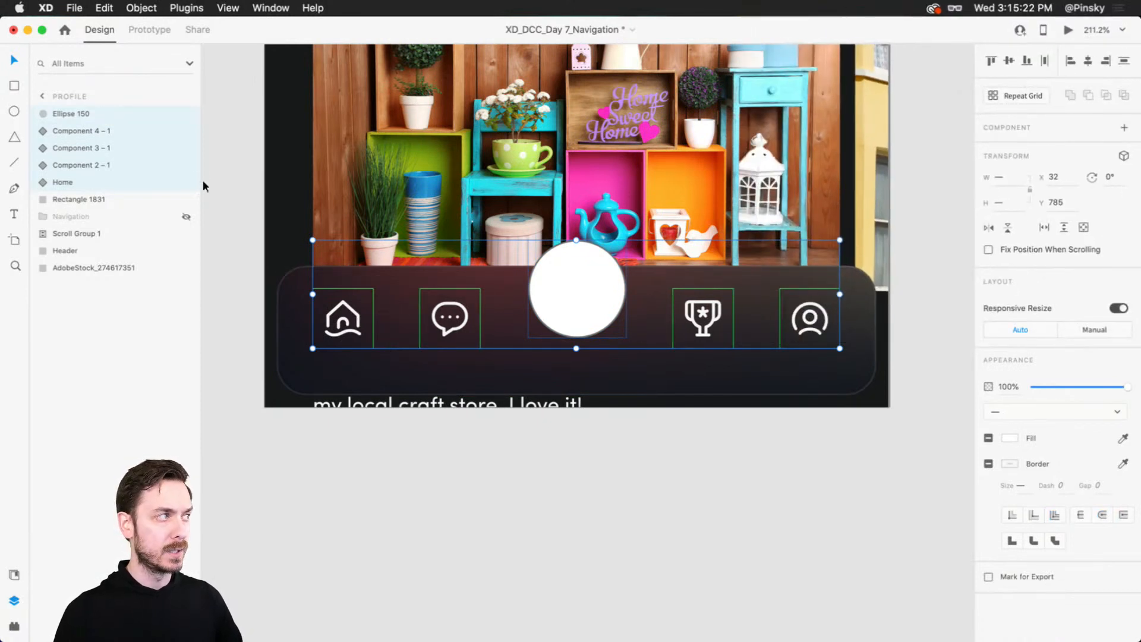
# - Move the four icon components together, without the circle, up to Y 815
pyautogui.keyDown('shift'); pyautogui.click(91, 182); pyautogui.keyUp('shift')
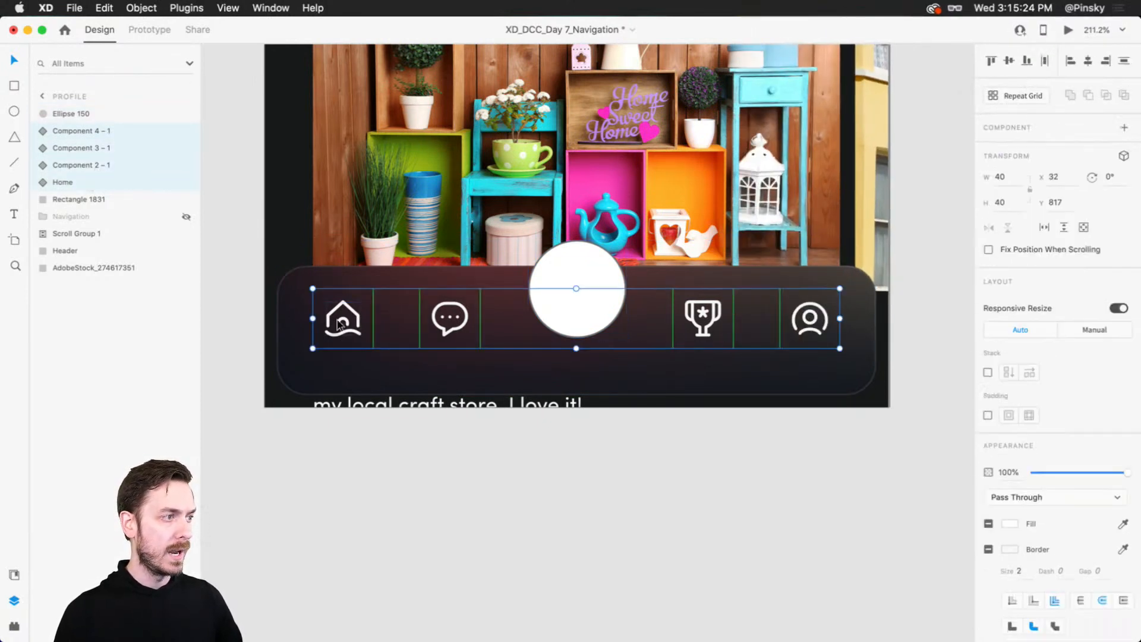
pyautogui.moveTo(357, 326); pyautogui.dragTo(359, 317)
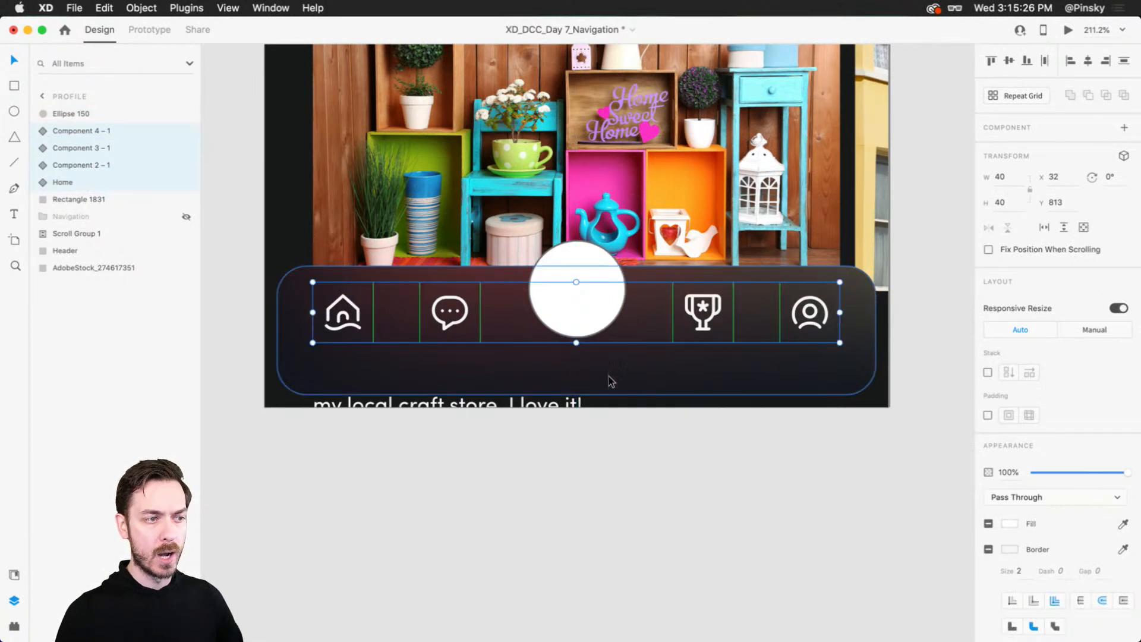
pyautogui.press('Down')
pyautogui.press('Down')
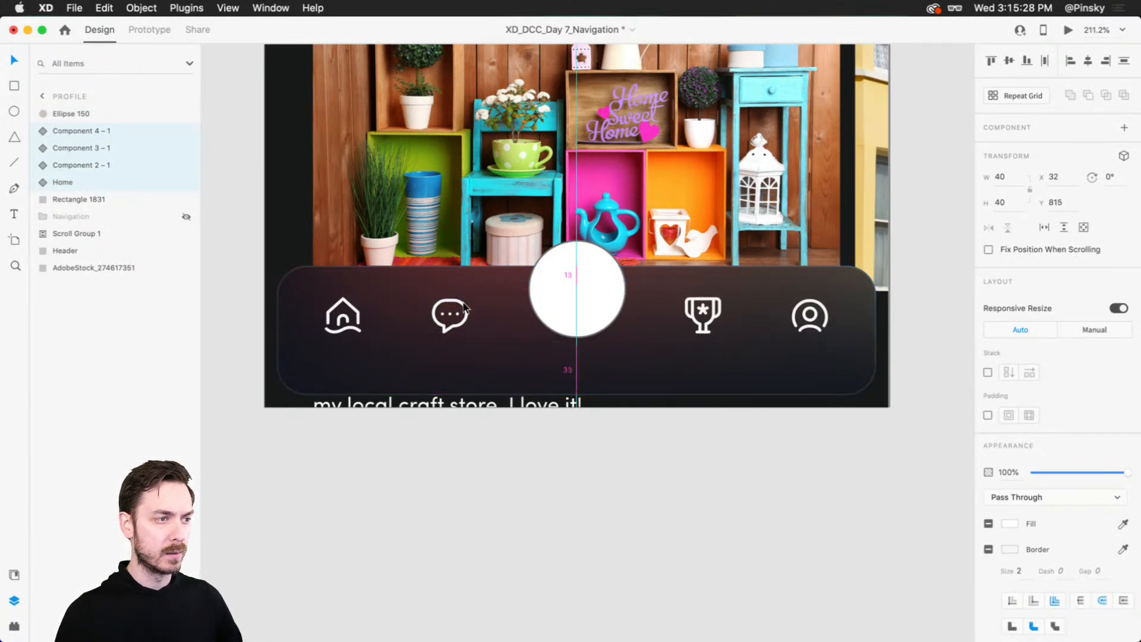
# - Lower the circle to Y 788 and shorten the navigation bar rectangle from its upper edge to a height of 81
pyautogui.moveTo(586, 288); pyautogui.dragTo(587, 294)
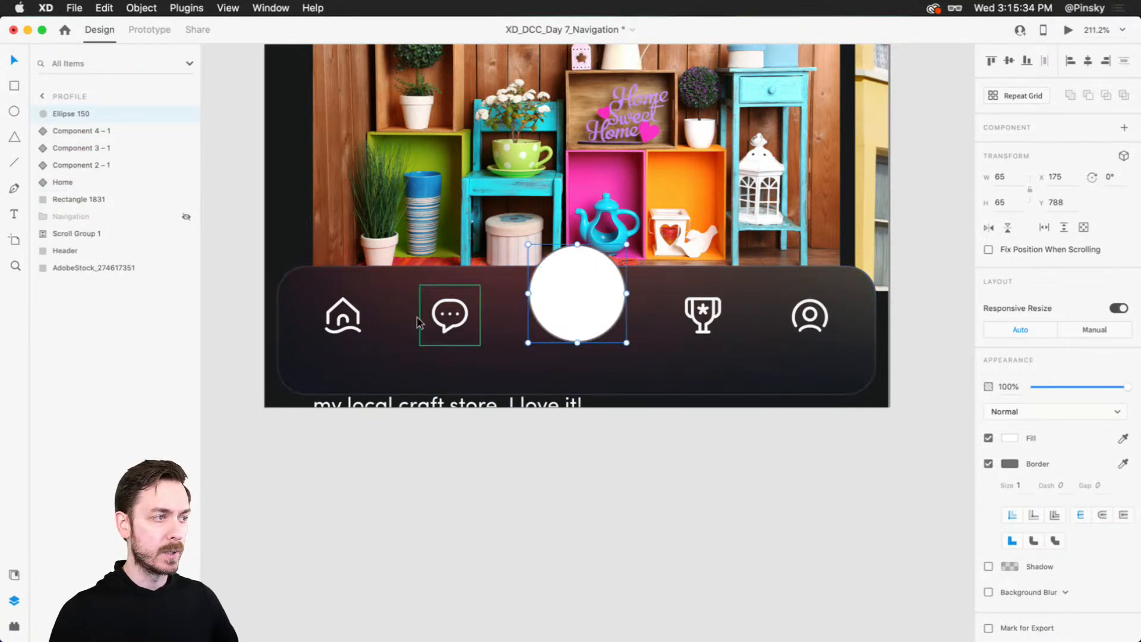
pyautogui.click(437, 266)
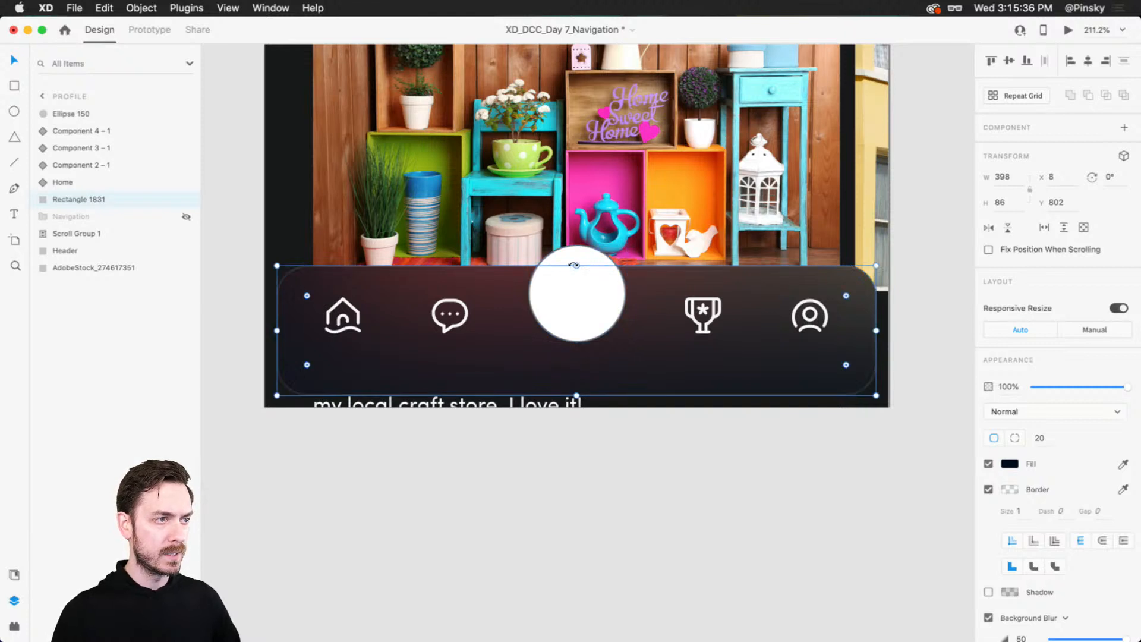
pyautogui.moveTo(577, 266); pyautogui.dragTo(577, 276)
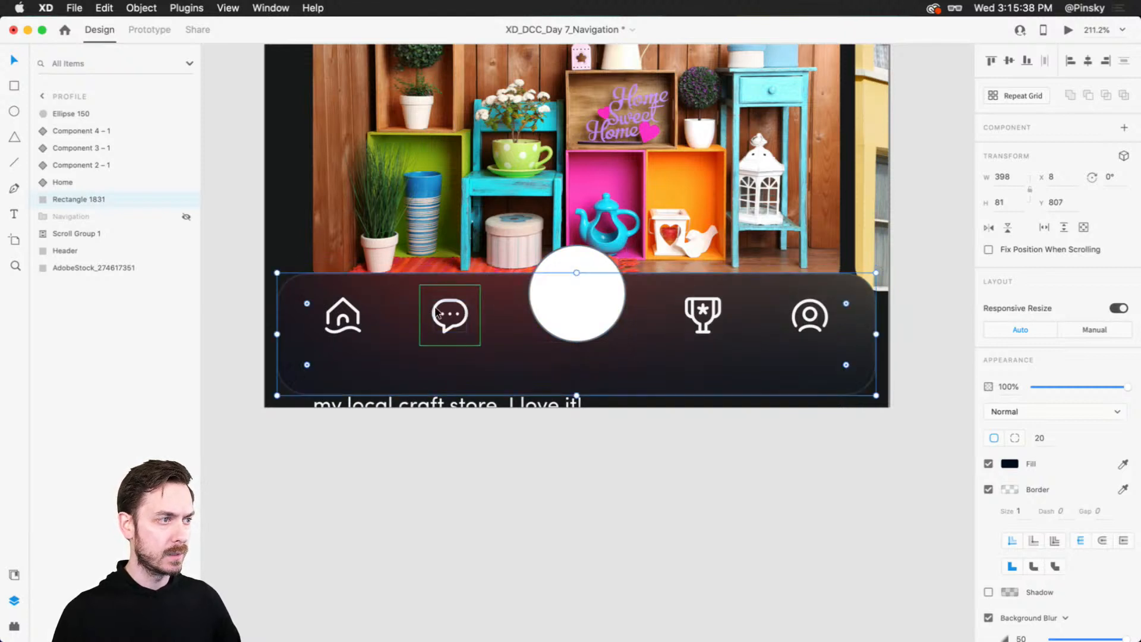
# - Move the home, message, trophy and user icons together down to Y 818 and deselect them
pyautogui.click(450, 315)
pyautogui.keyDown('shift'); pyautogui.click(343, 315); pyautogui.keyUp('shift')
pyautogui.keyDown('shift'); pyautogui.click(702, 315); pyautogui.keyUp('shift')
pyautogui.keyDown('shift'); pyautogui.click(820, 315); pyautogui.keyUp('shift')
pyautogui.moveTo(820, 314); pyautogui.dragTo(821, 320)
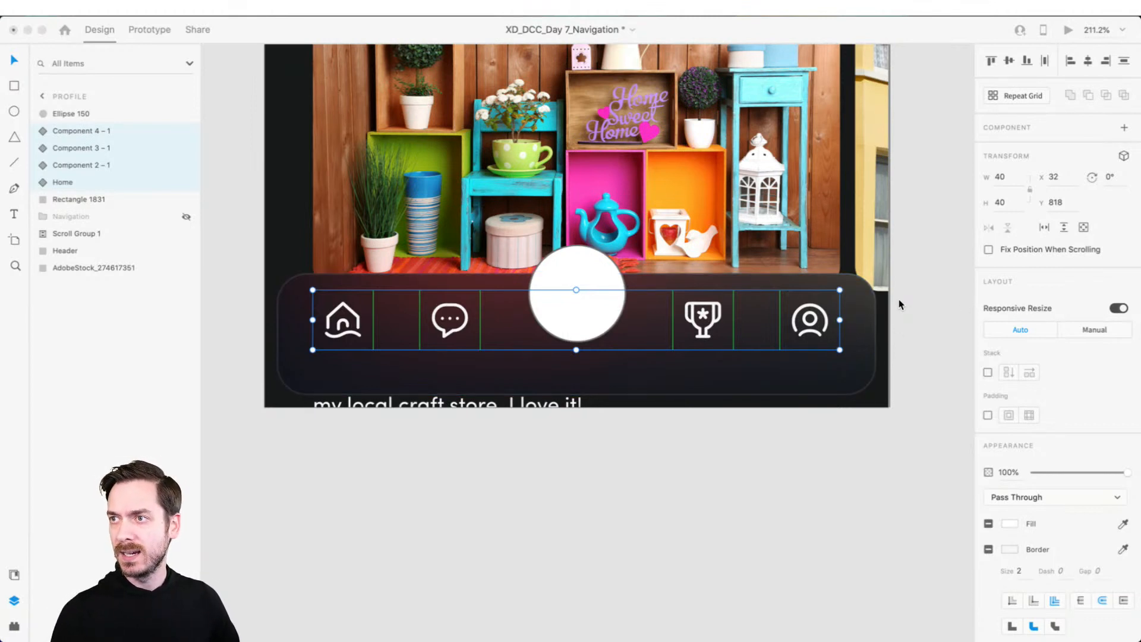
pyautogui.click(892, 315)
pyautogui.click(892, 315)
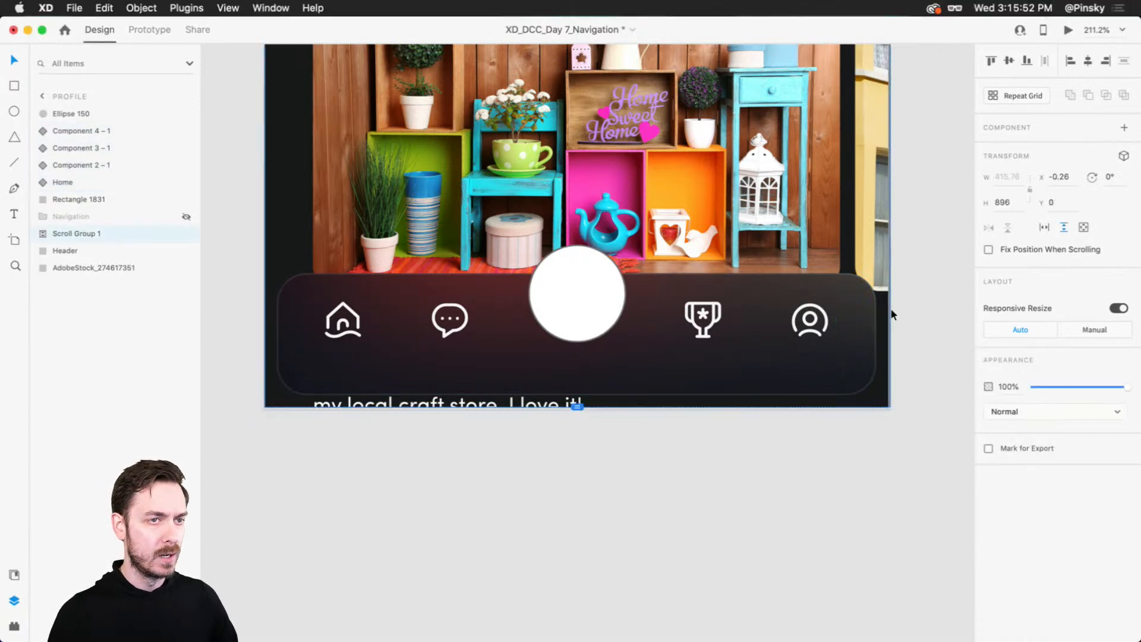
# - Fill the white circle in the middle of the navigation bar with a linear gradient running from pink #F50B75 to magenta
pyautogui.scroll(1, 701, 324)
pyautogui.click(818, 330)
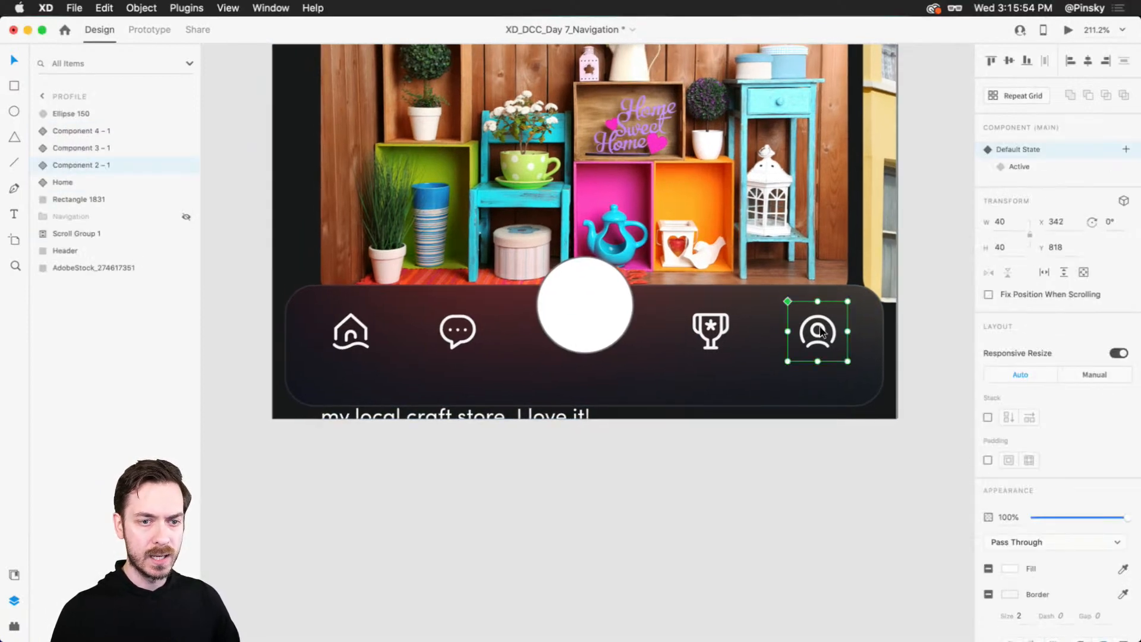
pyautogui.click(577, 321)
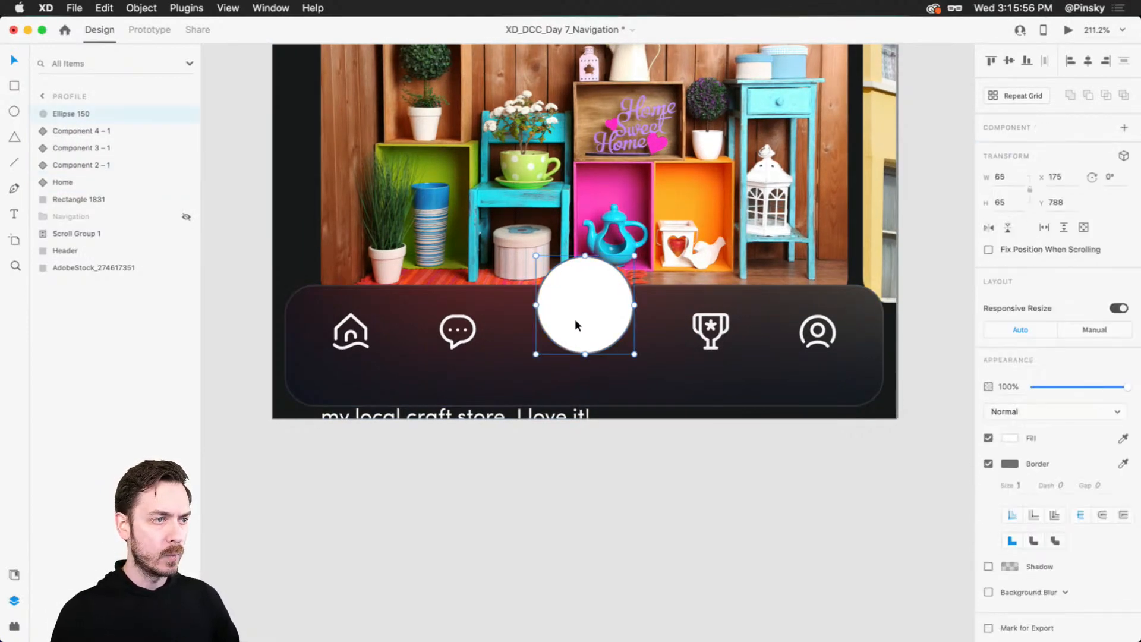
pyautogui.scroll(2, 572, 269)
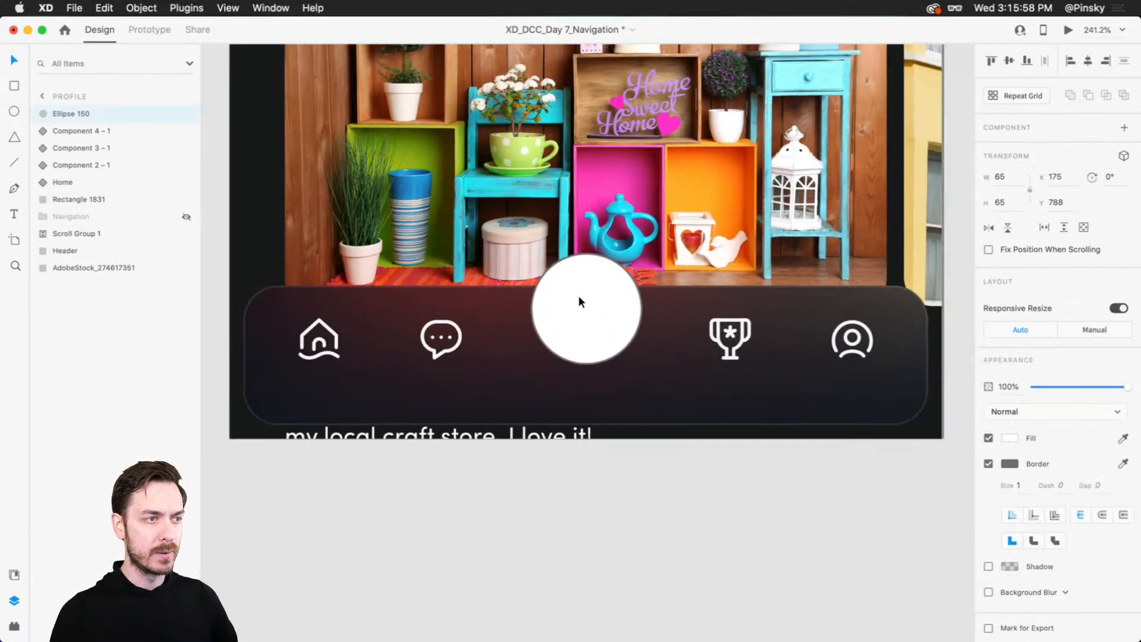
pyautogui.click(1013, 441)
pyautogui.click(865, 344)
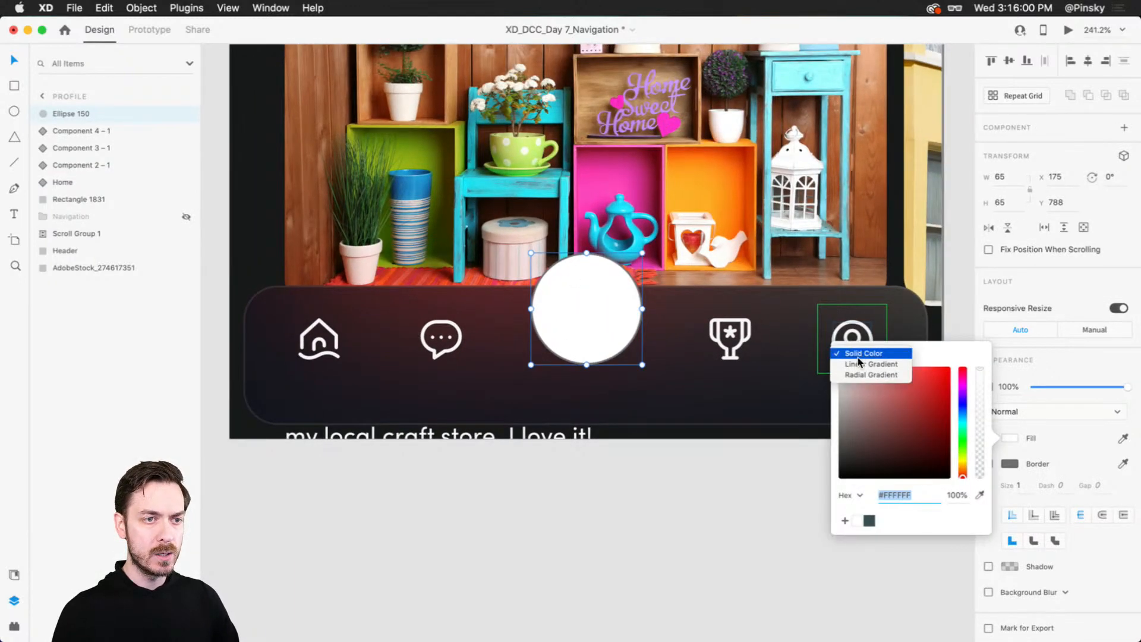
pyautogui.click(856, 362)
pyautogui.click(963, 384)
pyautogui.click(946, 380)
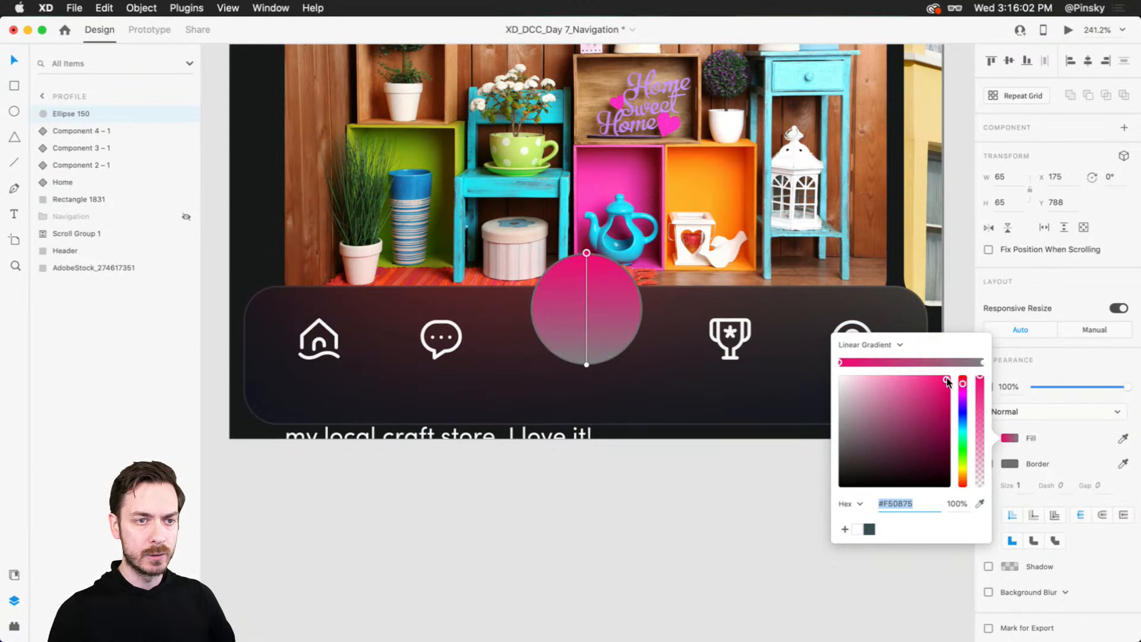
pyautogui.click(979, 364)
pyautogui.click(939, 400)
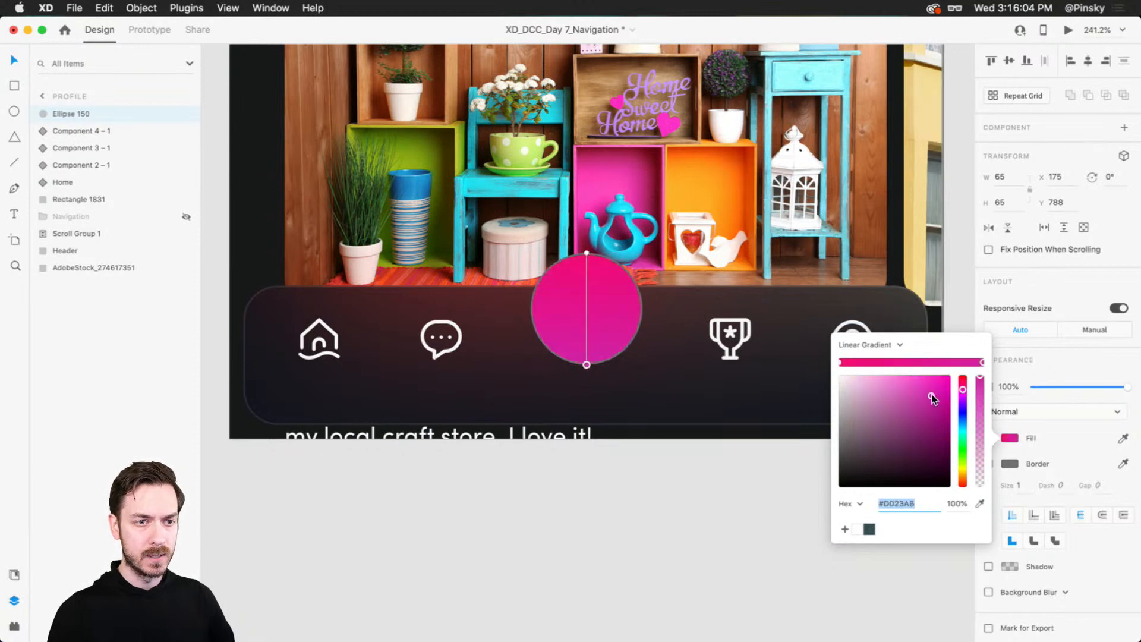
pyautogui.click(1073, 372)
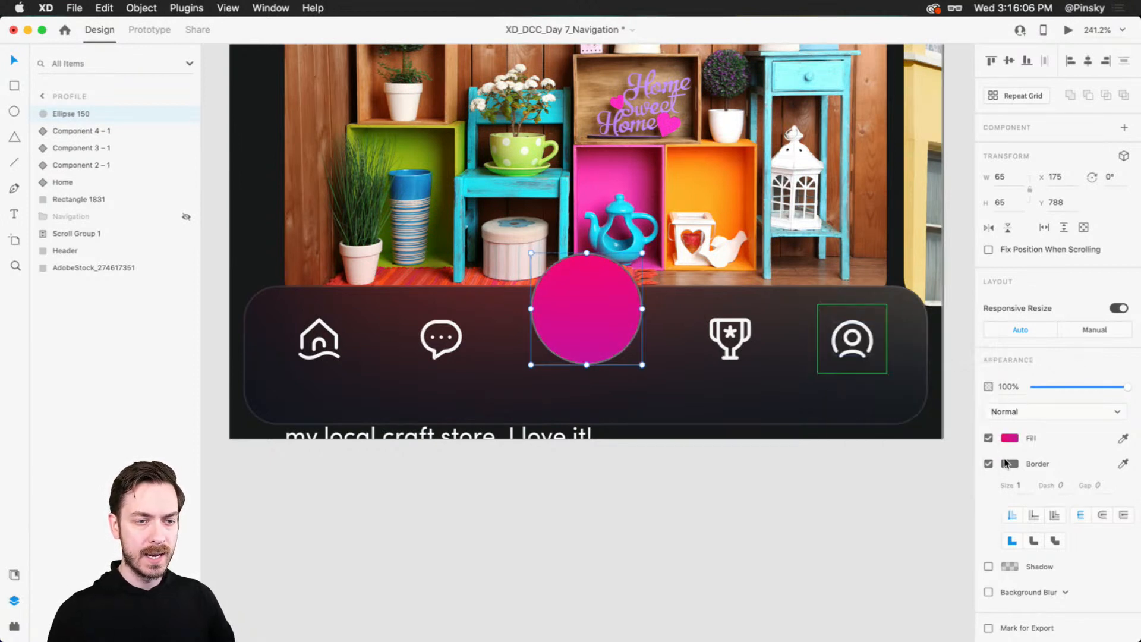
# - Give the gradient circle a black border of size 4 at 8% opacity
pyautogui.click(1010, 464)
pyautogui.click(1018, 486)
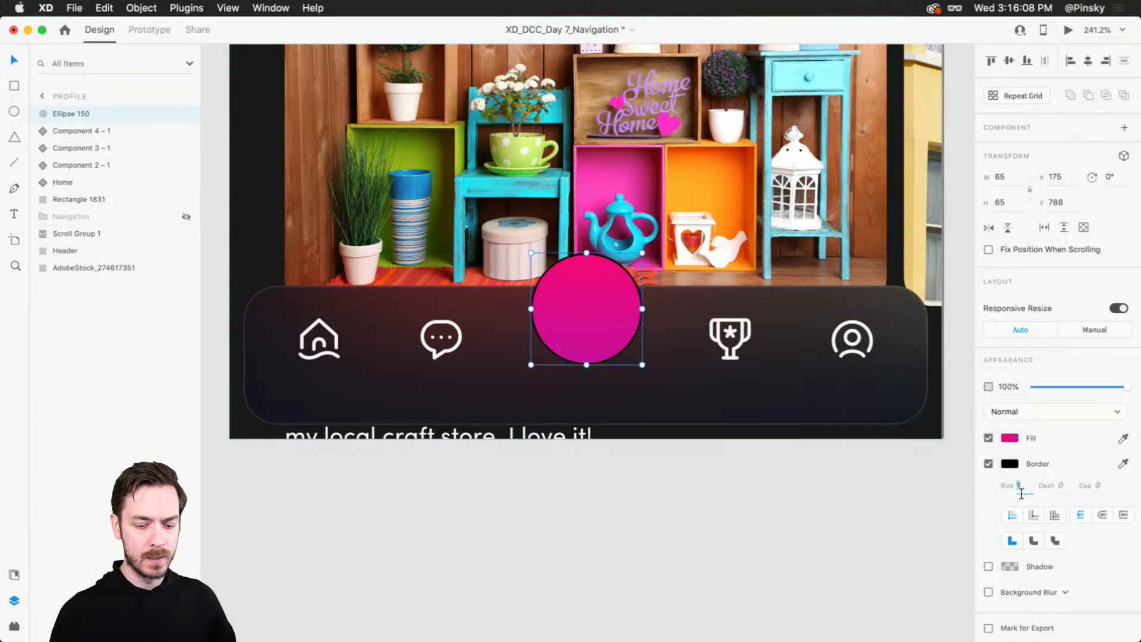
pyautogui.write('4')
pyautogui.press('Return')
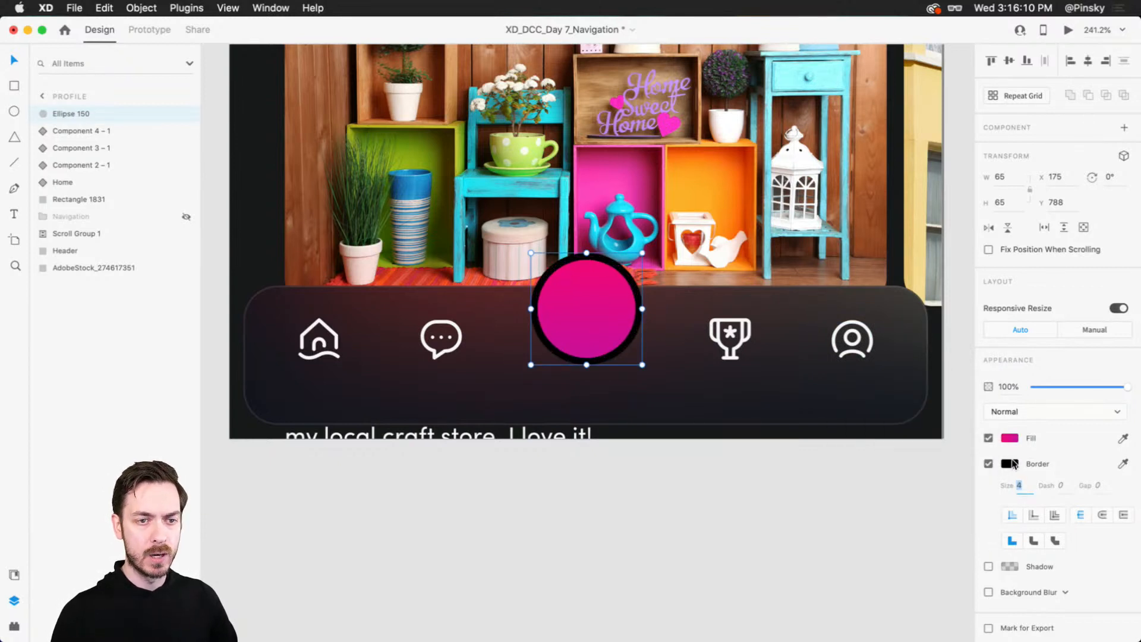
pyautogui.click(1010, 463)
pyautogui.moveTo(982, 452); pyautogui.dragTo(979, 491)
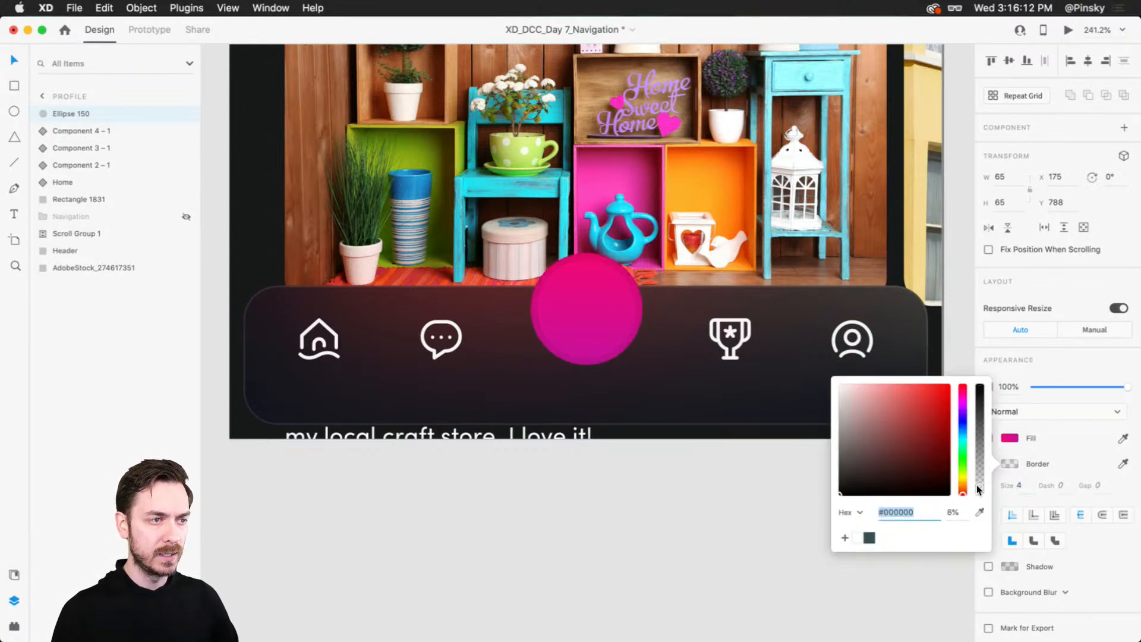
pyautogui.press('Escape')
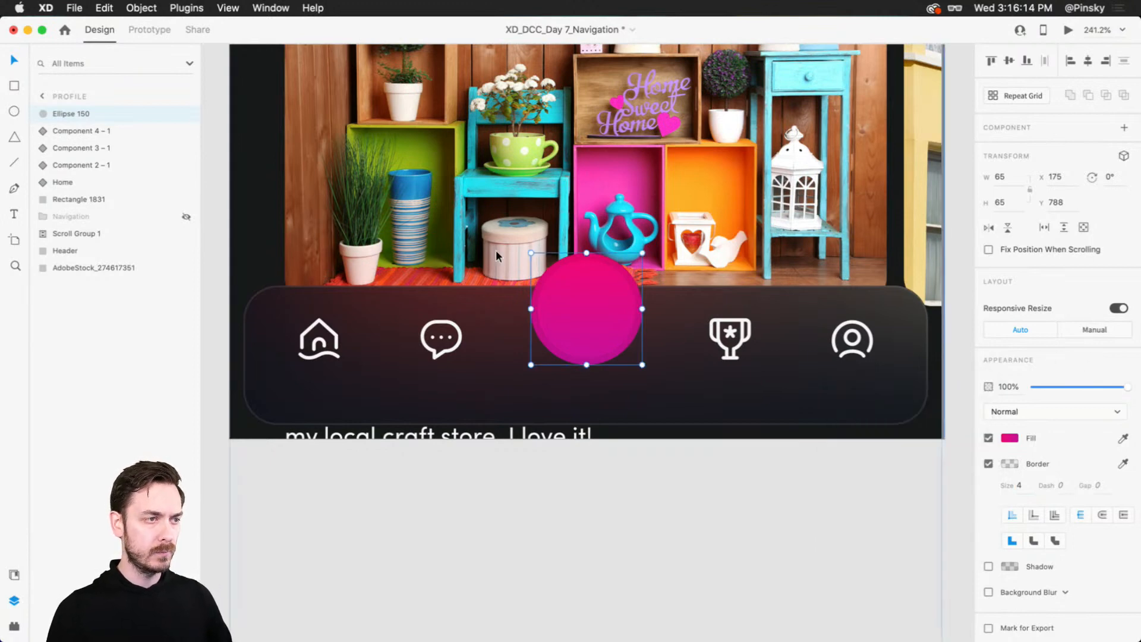
# - Draw a vertical line about 15 px long near the middle of the pink circle
pyautogui.scroll(2, 565, 304)
pyautogui.scroll(2, 565, 303)
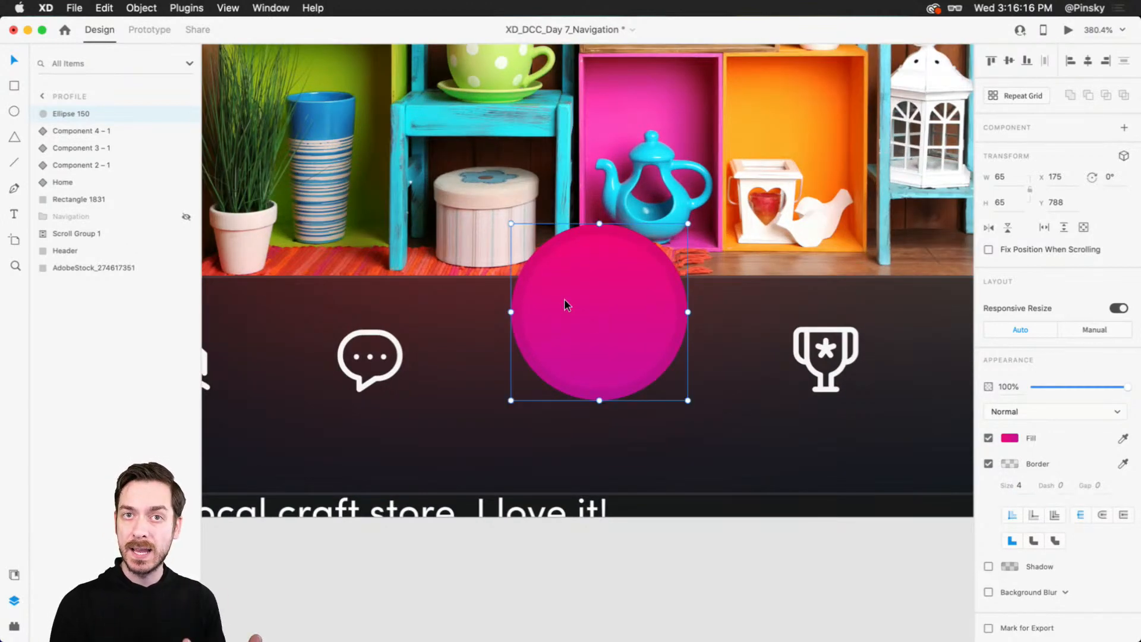
pyautogui.press('l')
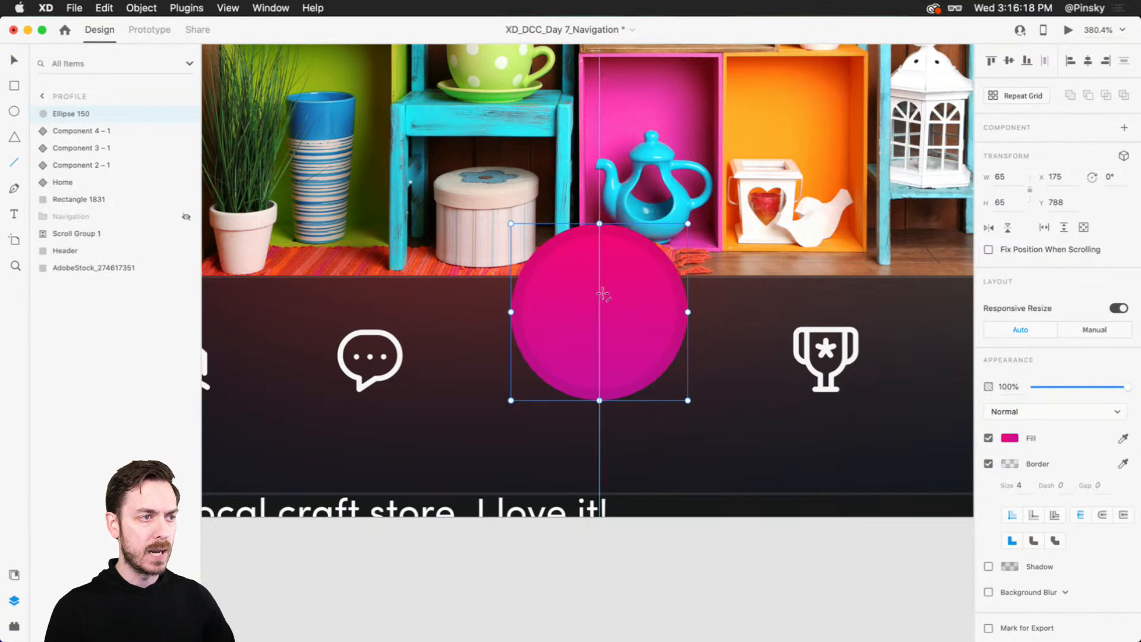
pyautogui.moveTo(599, 287); pyautogui.dragTo(599, 328)
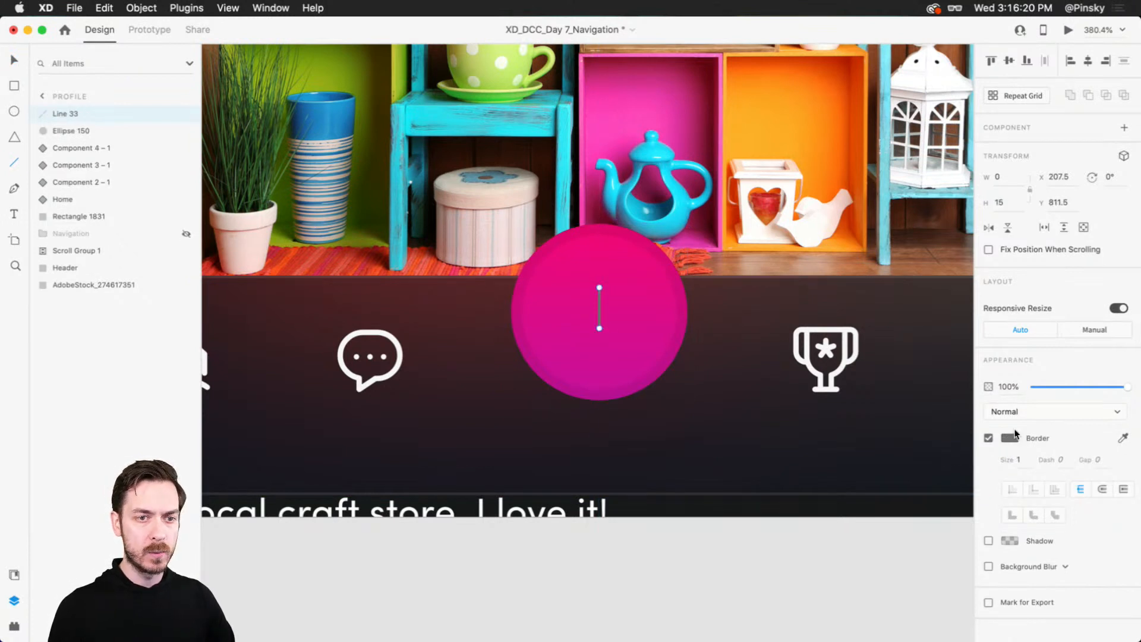
# - Style the line with a white (fff) border of size 4 and round caps
pyautogui.click(1017, 438)
pyautogui.write('fff')
pyautogui.click(1066, 425)
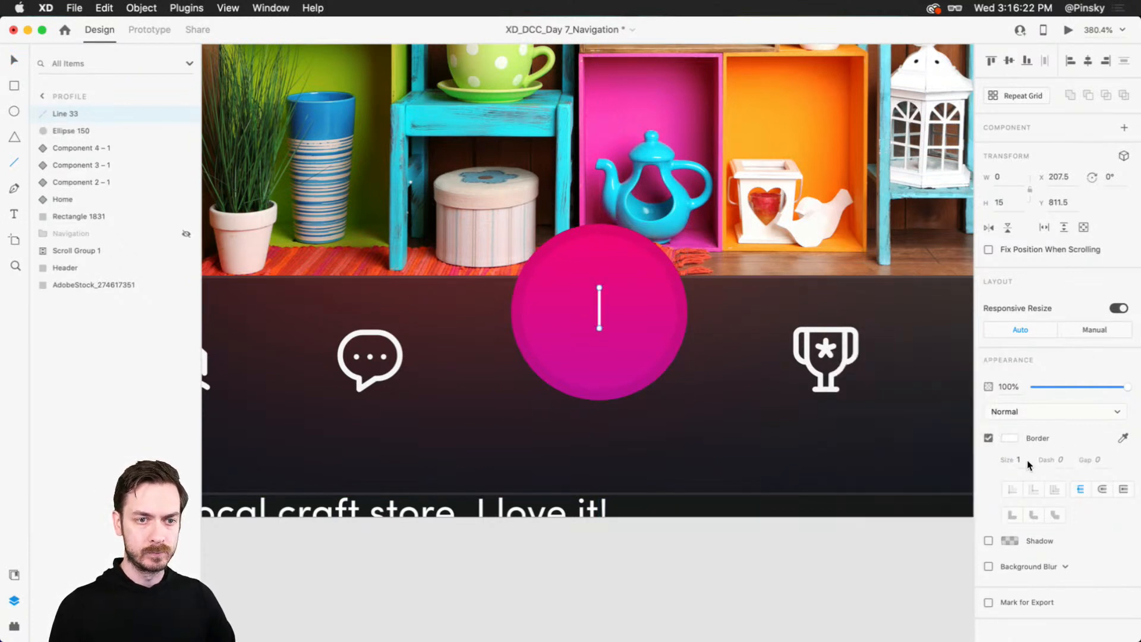
pyautogui.press('Up')
pyautogui.press('Up')
pyautogui.press('Up')
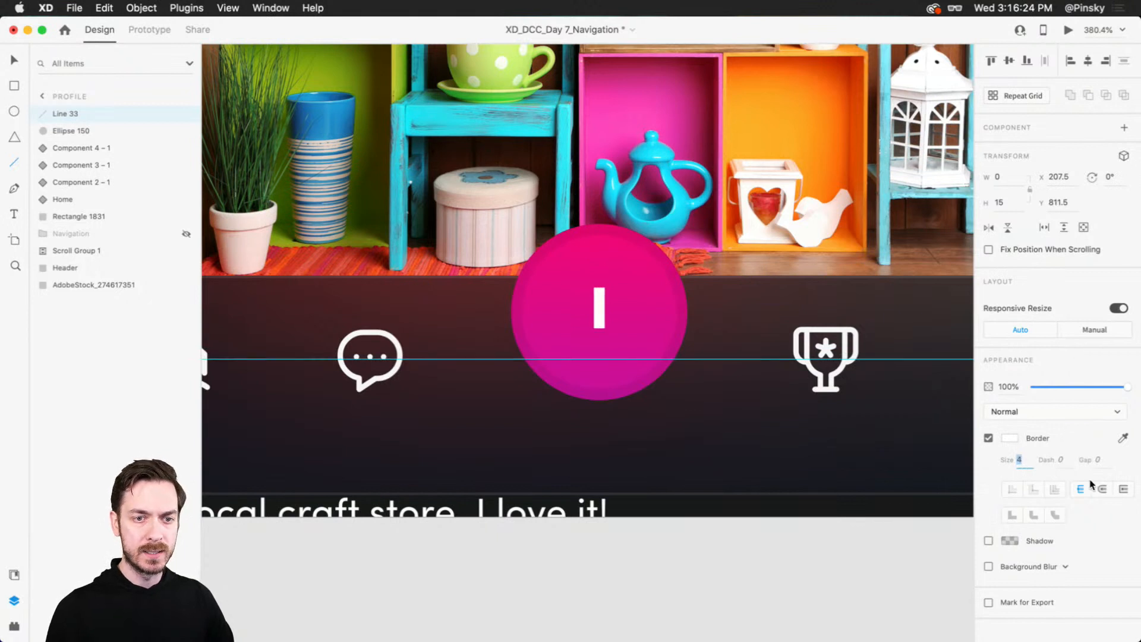
pyautogui.click(1102, 489)
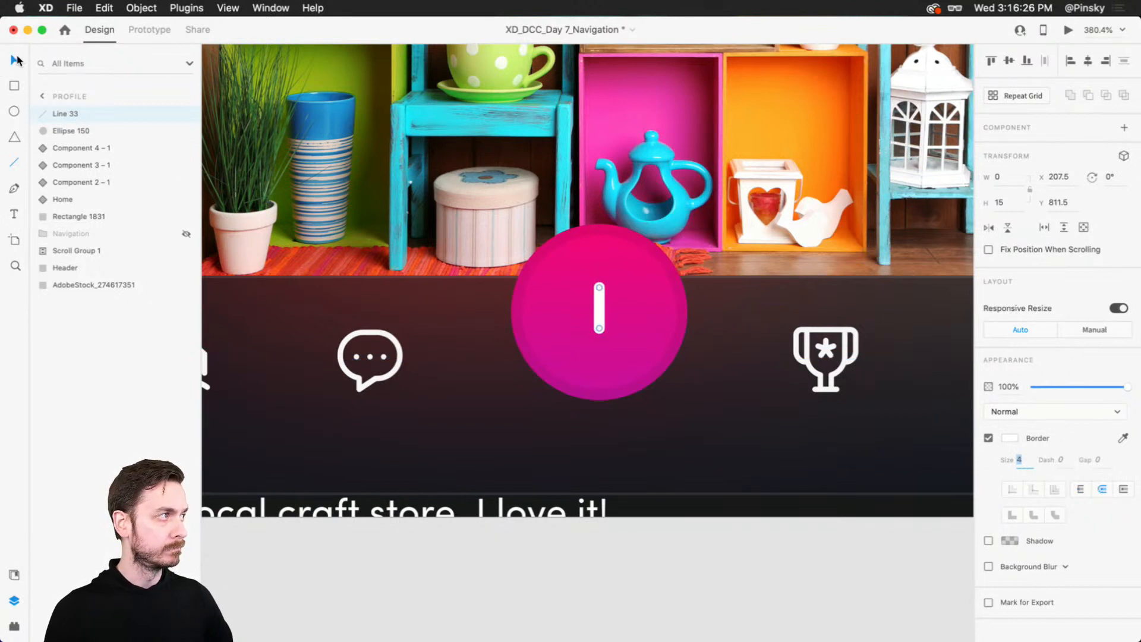
# - Centre the line in the circle, and rotate a duplicate of it 90° to form a plus sign
pyautogui.click(17, 59)
pyautogui.moveTo(600, 307); pyautogui.dragTo(600, 310)
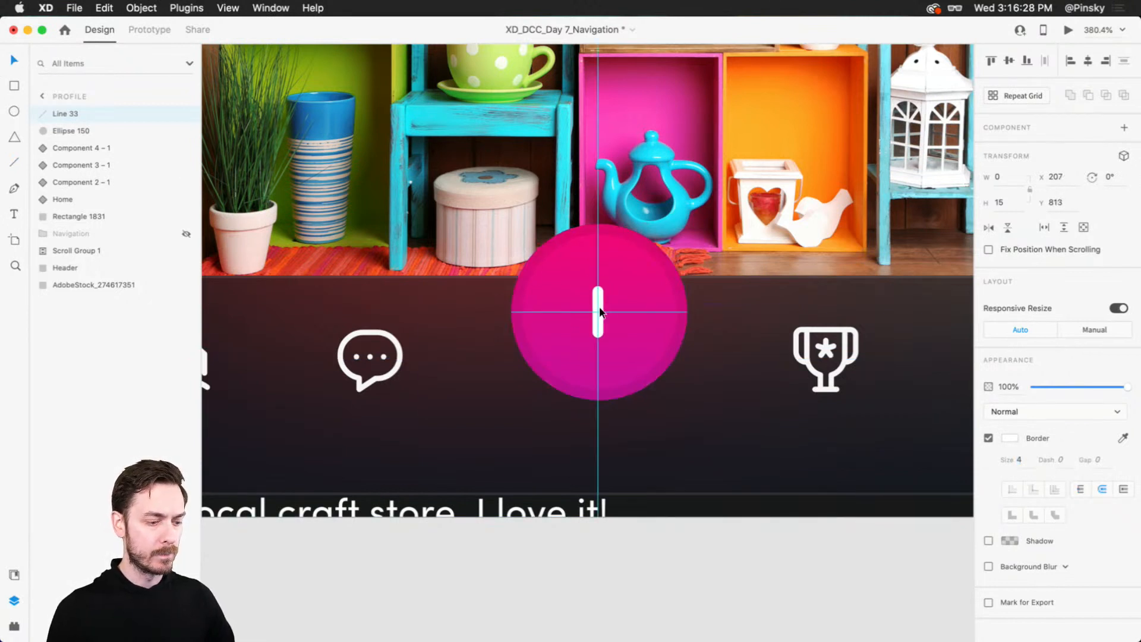
pyautogui.press('super+d')
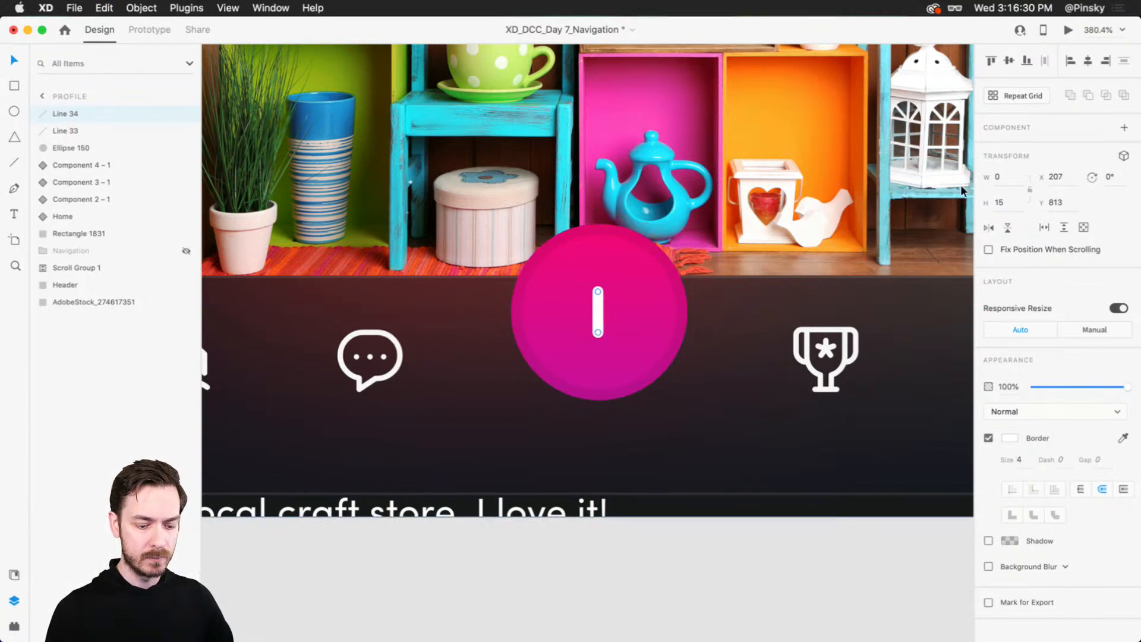
pyautogui.click(1115, 179)
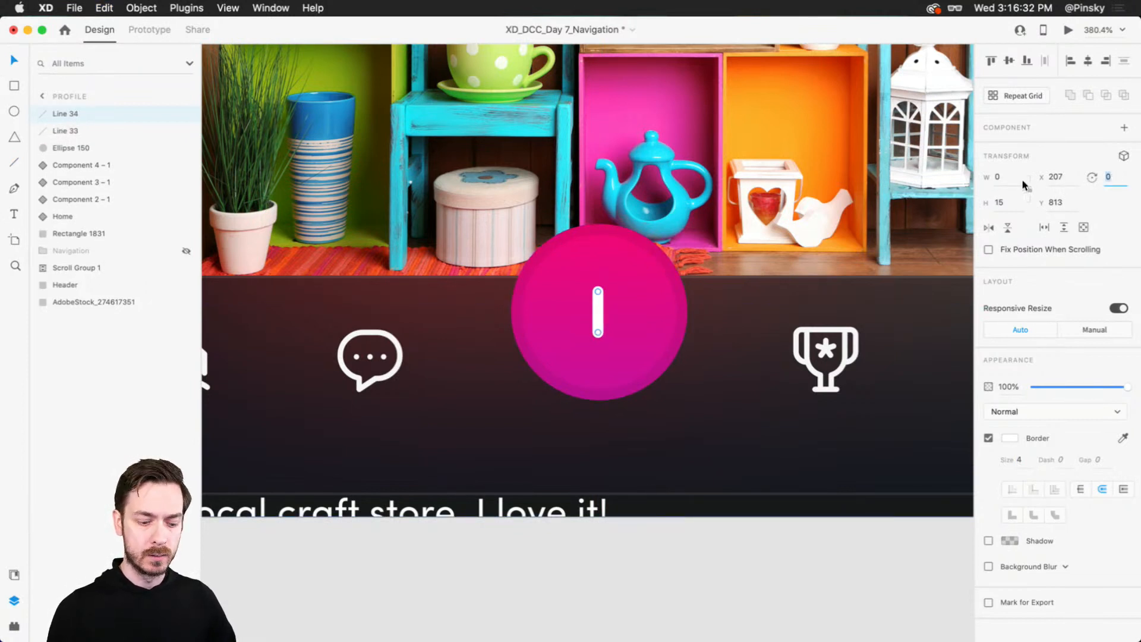
pyautogui.press('Return')
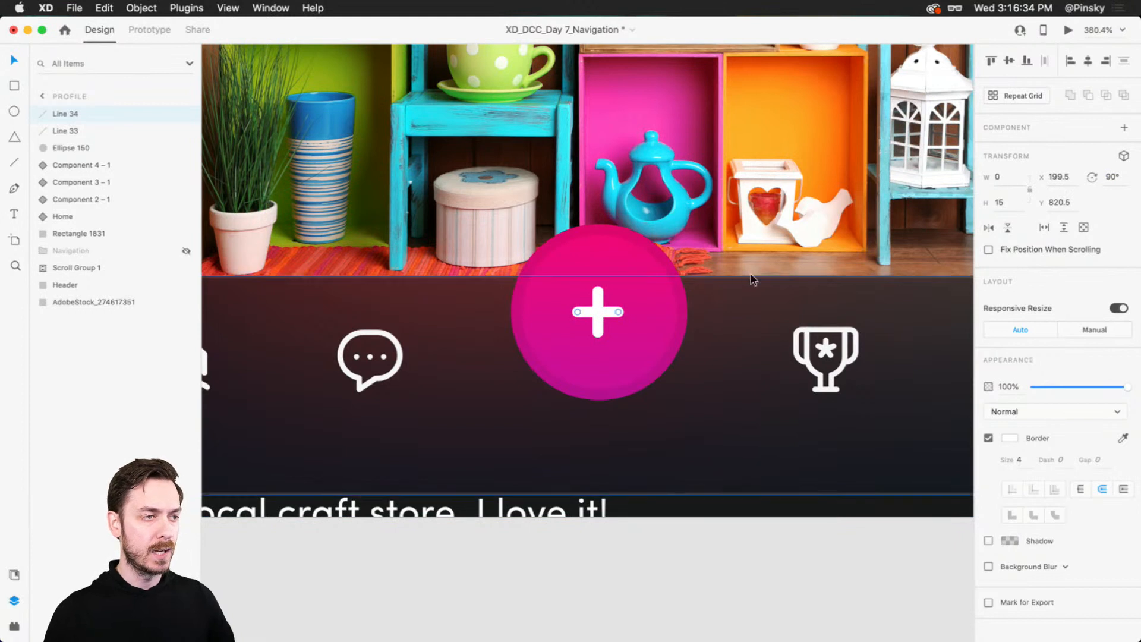
# - Group both lines of the plus sign with the circle and name the group Add
pyautogui.keyDown('shift'); pyautogui.click(599, 296); pyautogui.keyUp('shift')
pyautogui.keyDown('shift'); pyautogui.click(638, 284); pyautogui.keyUp('shift')
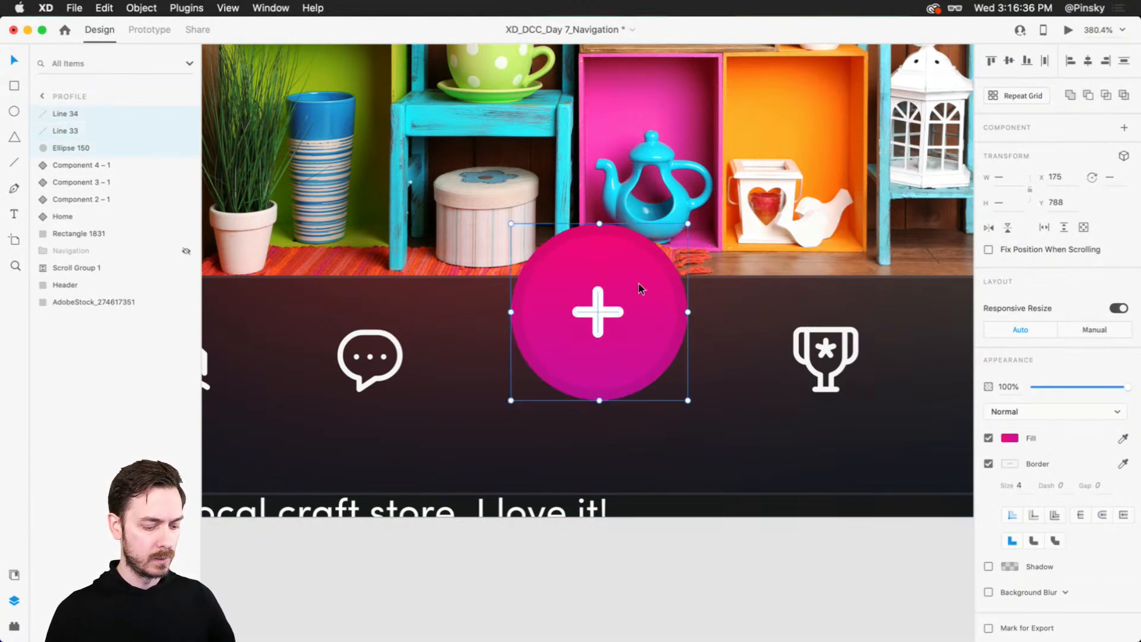
pyautogui.press('super+g')
pyautogui.doubleClick(78, 114)
pyautogui.write('Add')
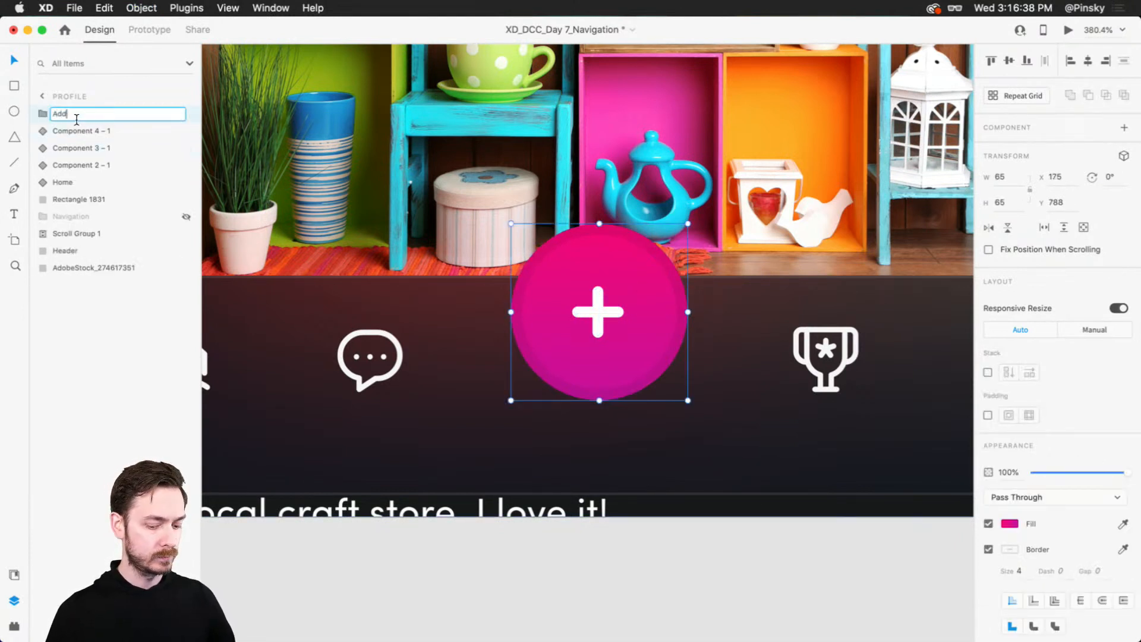
pyautogui.press('Return')
# - Rename the components Component 4 – 1, Component 3 – 1 and Component 2 – 1 as Trophy, Messages and User
pyautogui.scroll(-5, 526, 298)
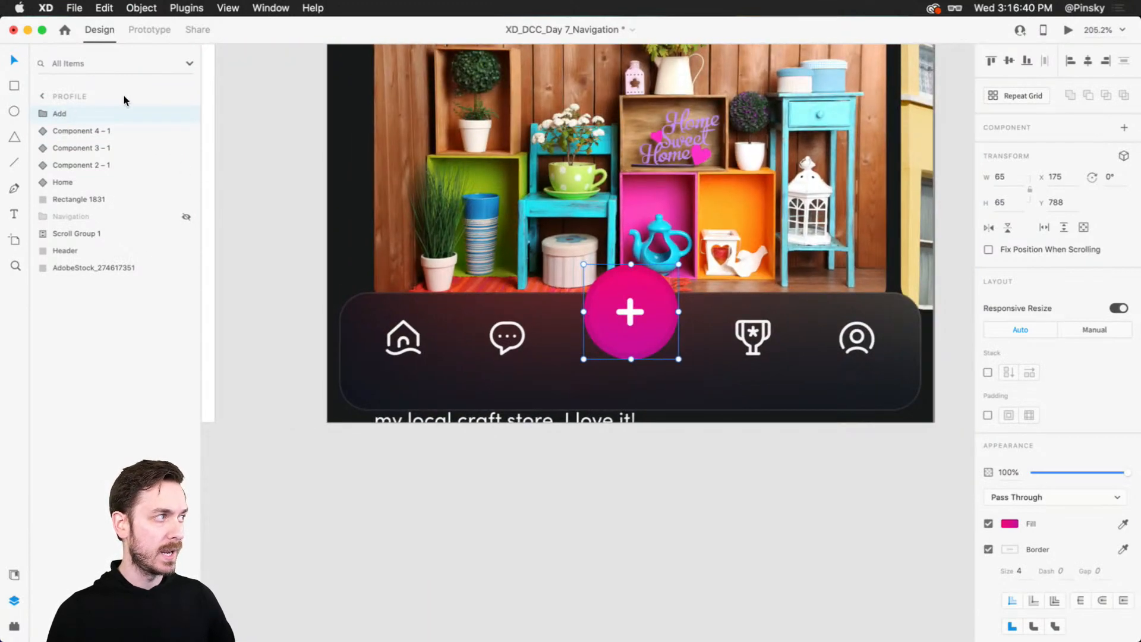
pyautogui.click(79, 130)
pyautogui.doubleClick(80, 131)
pyautogui.write('T')
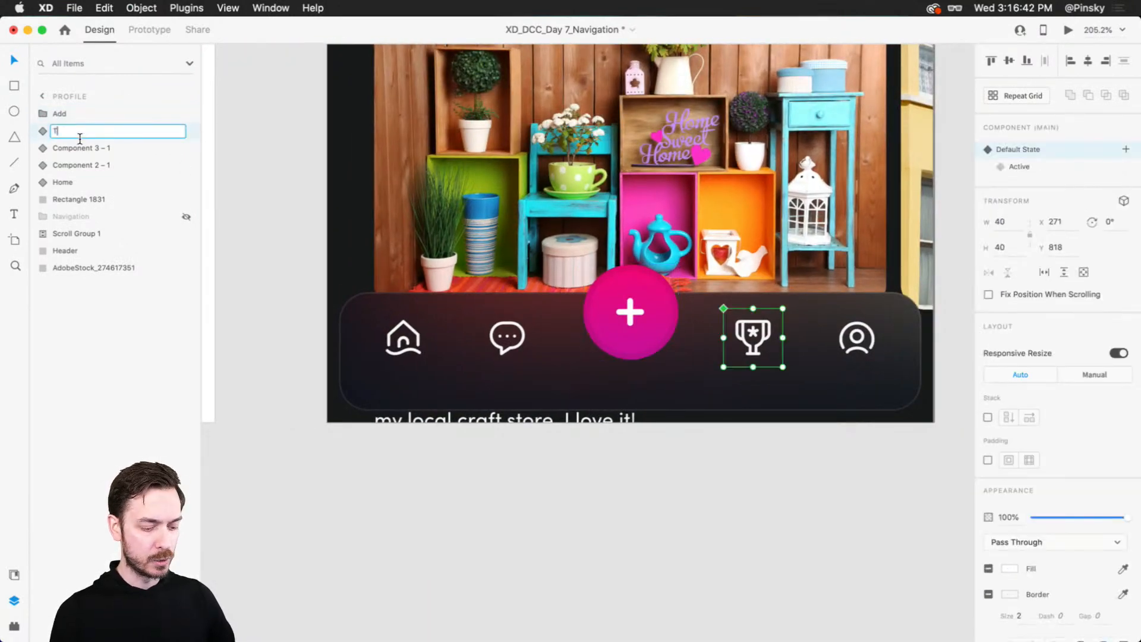
pyautogui.write('rophy')
pyautogui.press('Tab')
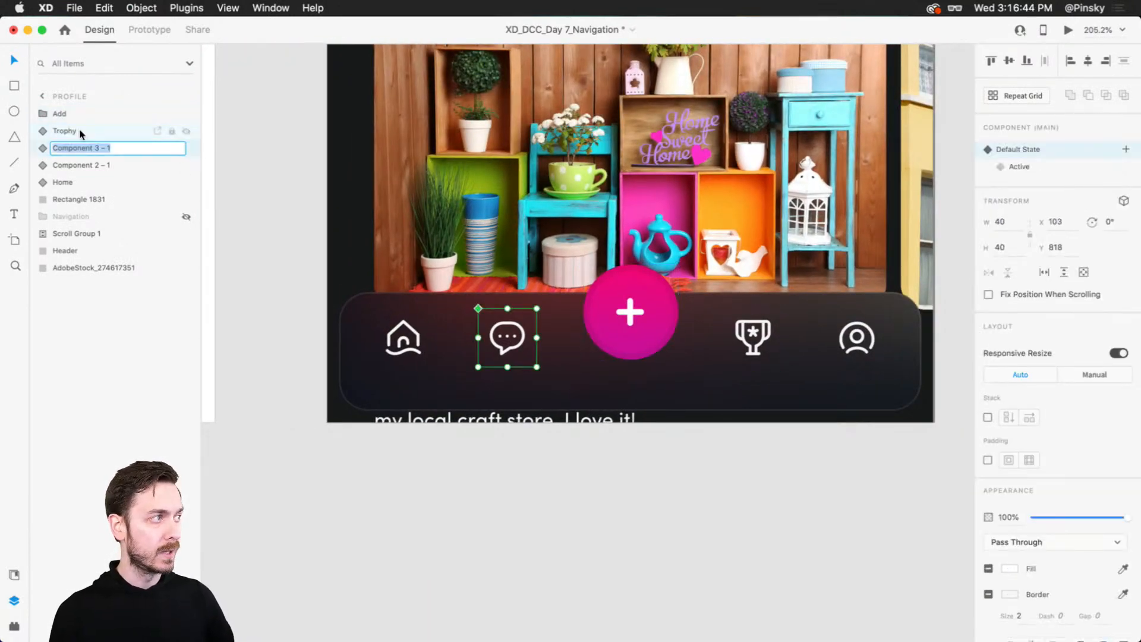
pyautogui.write('Message')
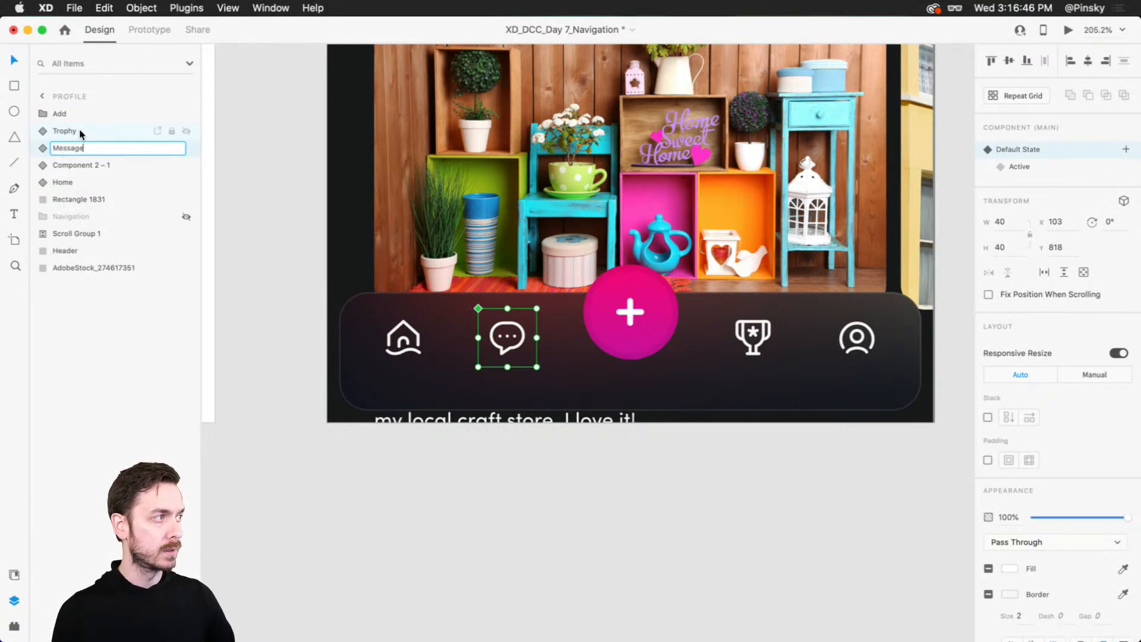
pyautogui.write('s')
pyautogui.press('Tab')
pyautogui.write('User')
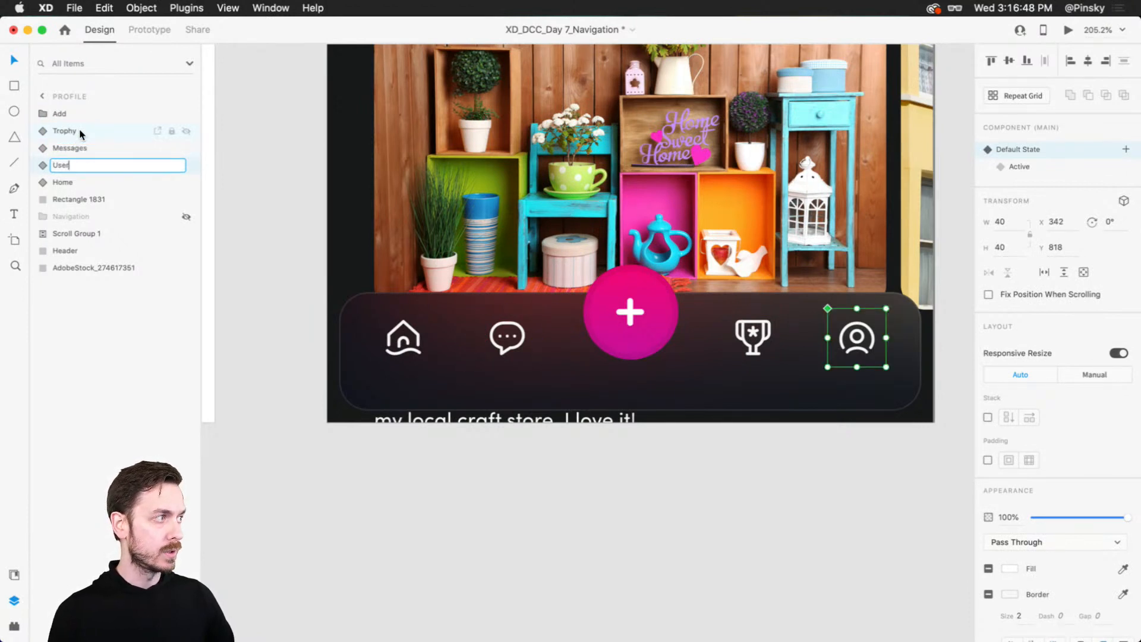
pyautogui.press('Return')
pyautogui.press('Escape')
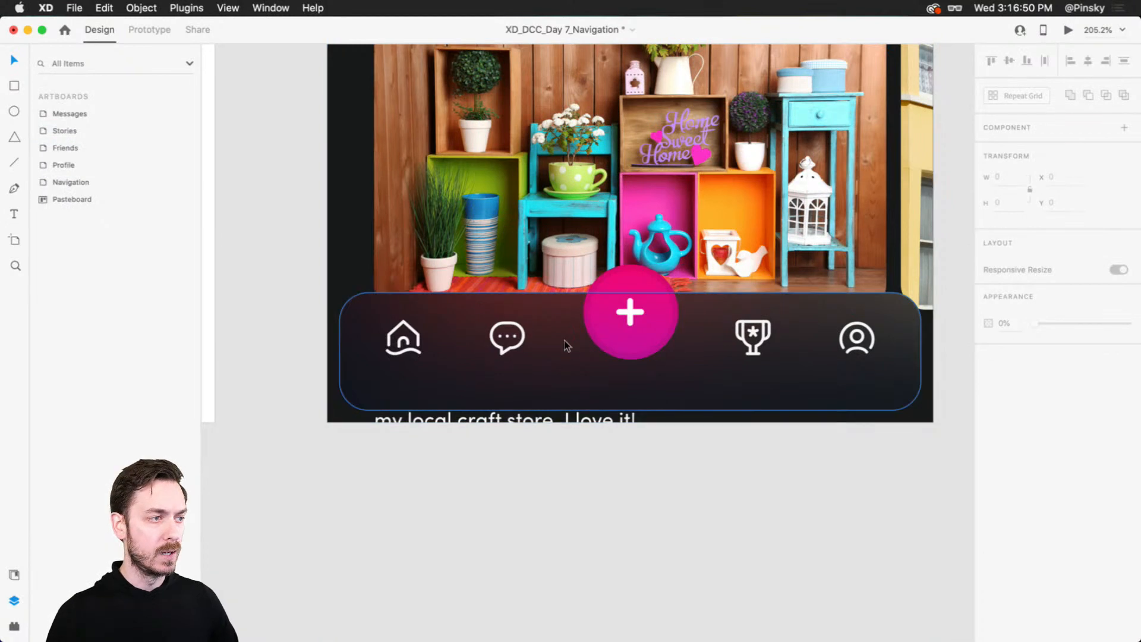
# - Inspect the shared border colour of the home, messages, trophy and user icons
pyautogui.click(401, 336)
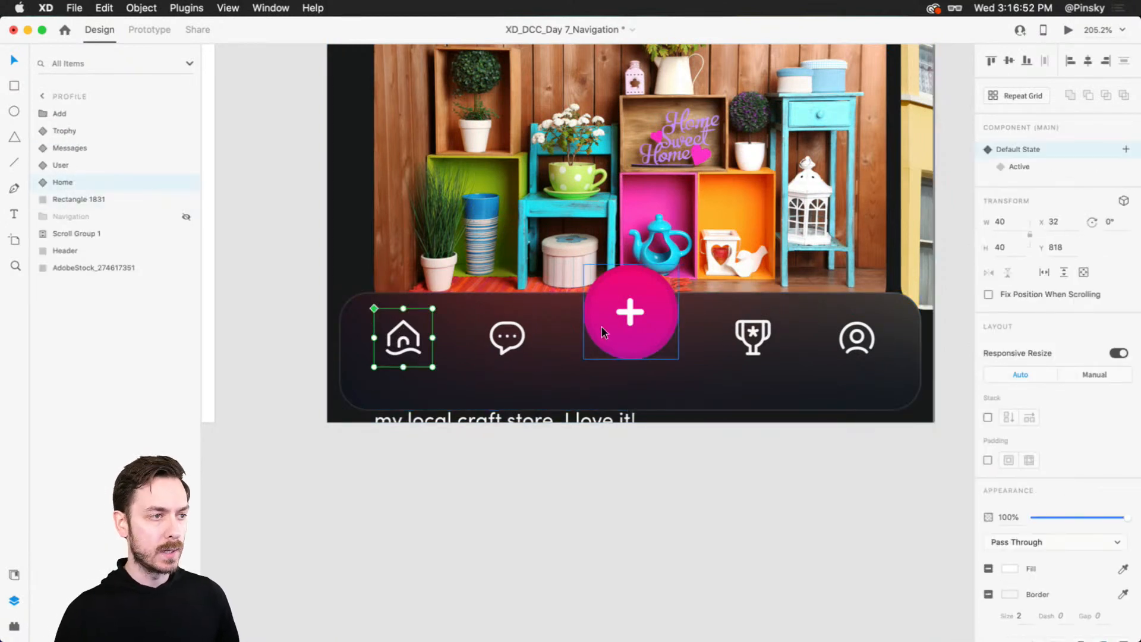
pyautogui.keyDown('shift'); pyautogui.click(494, 341); pyautogui.keyUp('shift')
pyautogui.keyDown('shift'); pyautogui.click(753, 337); pyautogui.keyUp('shift')
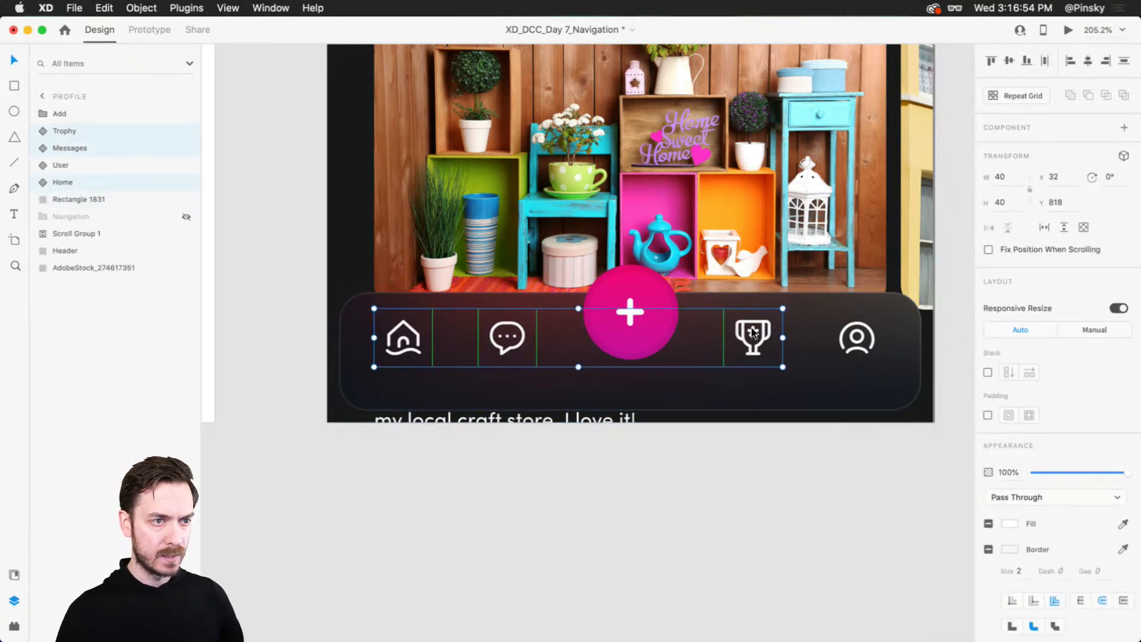
pyautogui.keyDown('shift'); pyautogui.click(857, 337); pyautogui.keyUp('shift')
pyautogui.click(1011, 549)
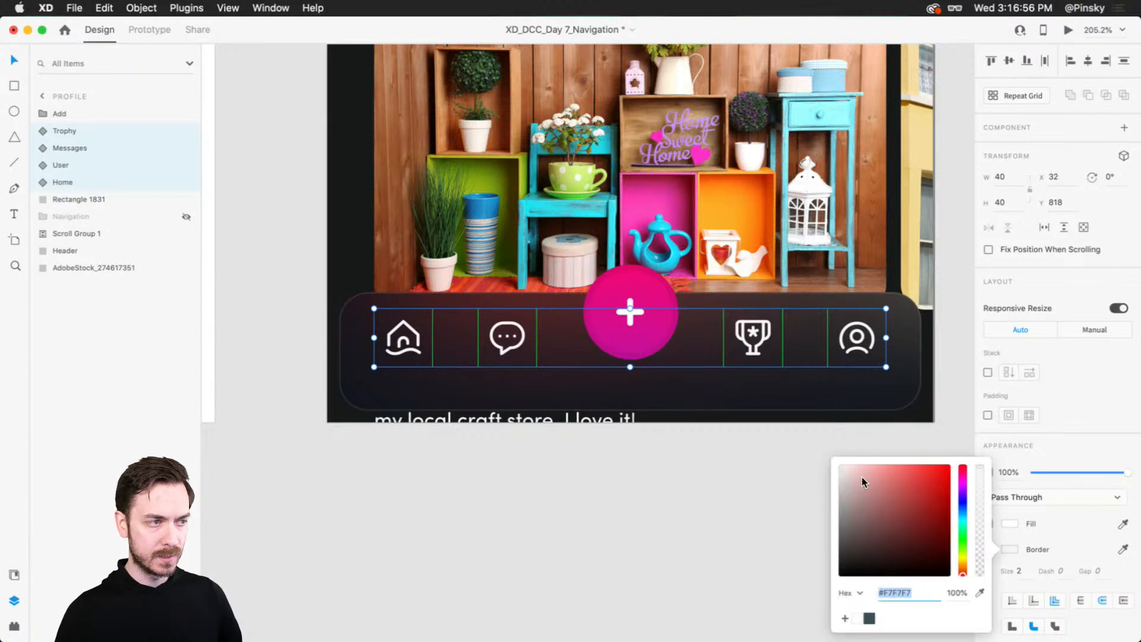
pyautogui.click(559, 451)
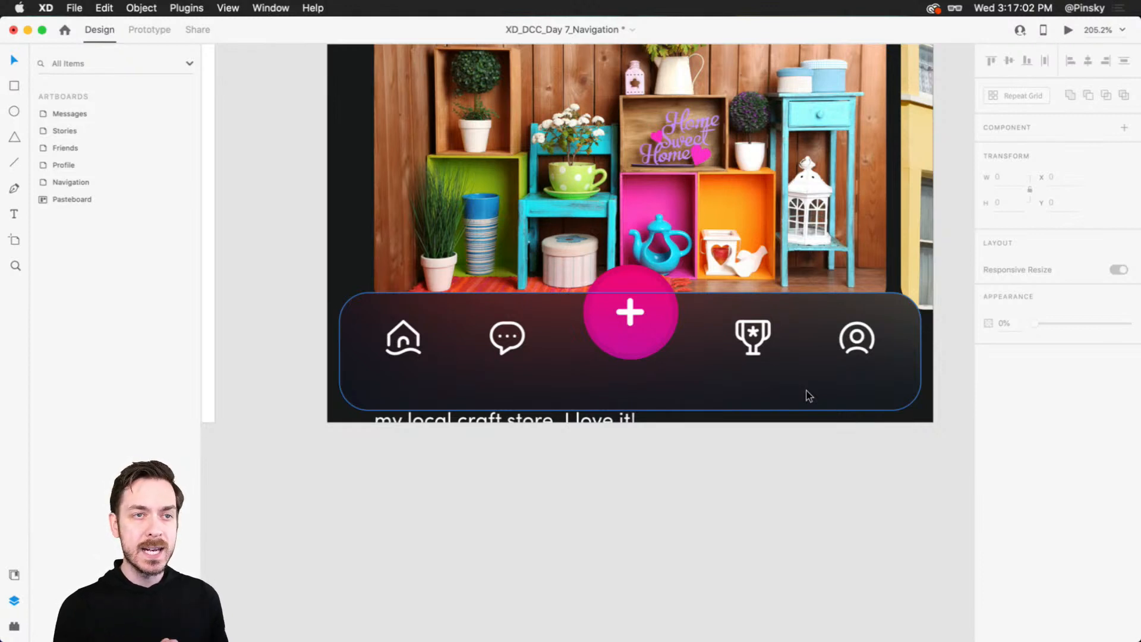
# - In prototype mode, wire a tap interaction from the Home component's Default State to its Active state
pyautogui.click(140, 31)
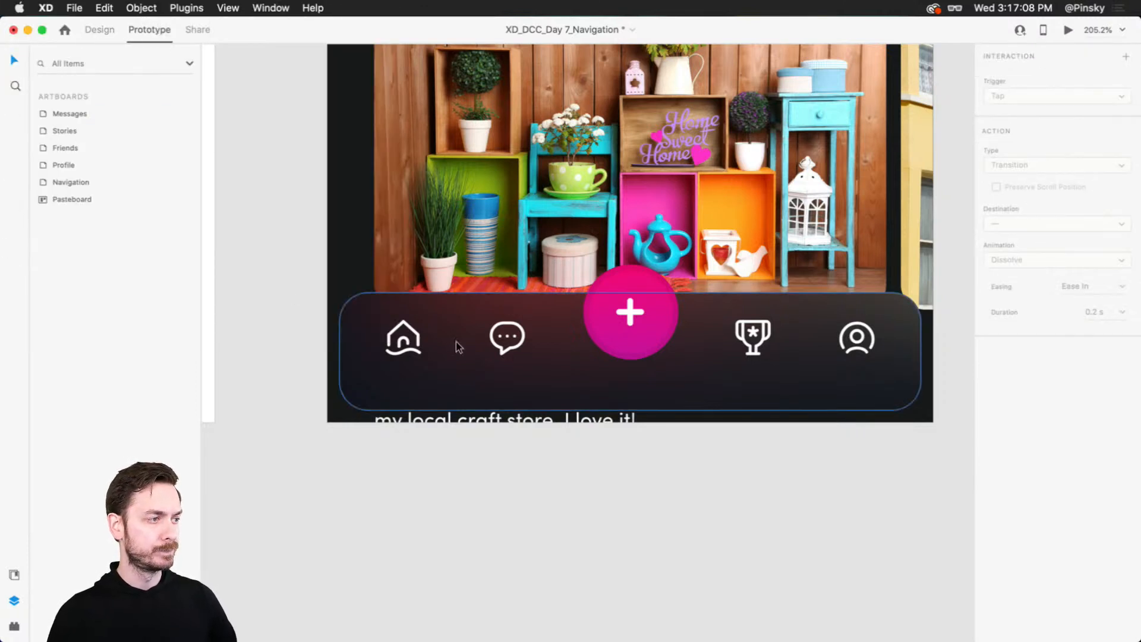
pyautogui.click(420, 341)
pyautogui.scroll(5, 416, 339)
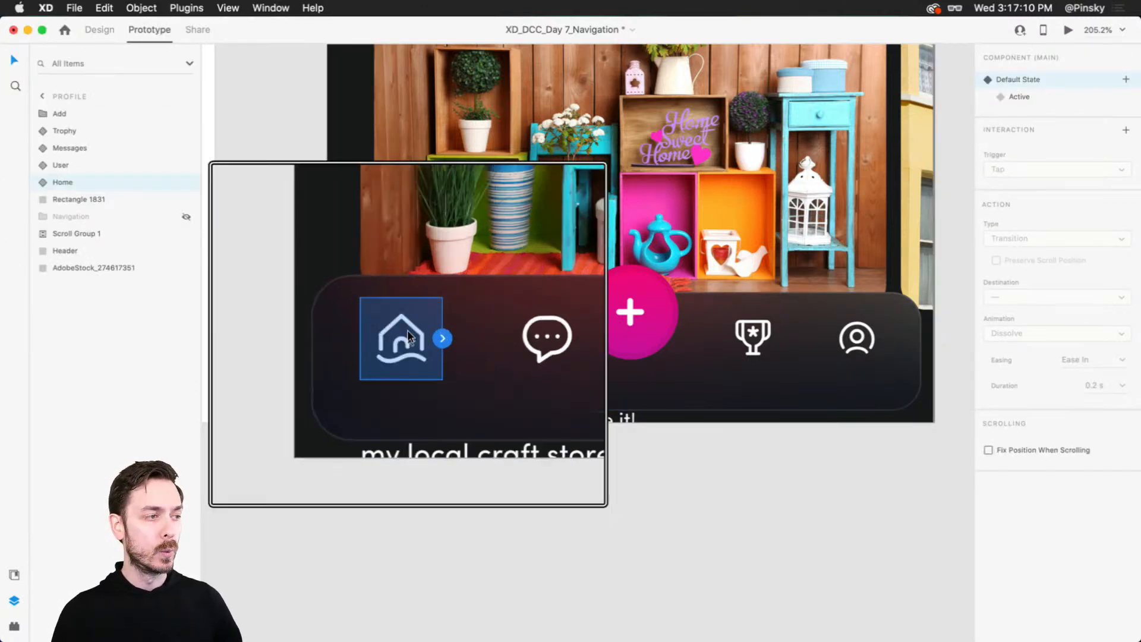
pyautogui.scroll(-2, 408, 336)
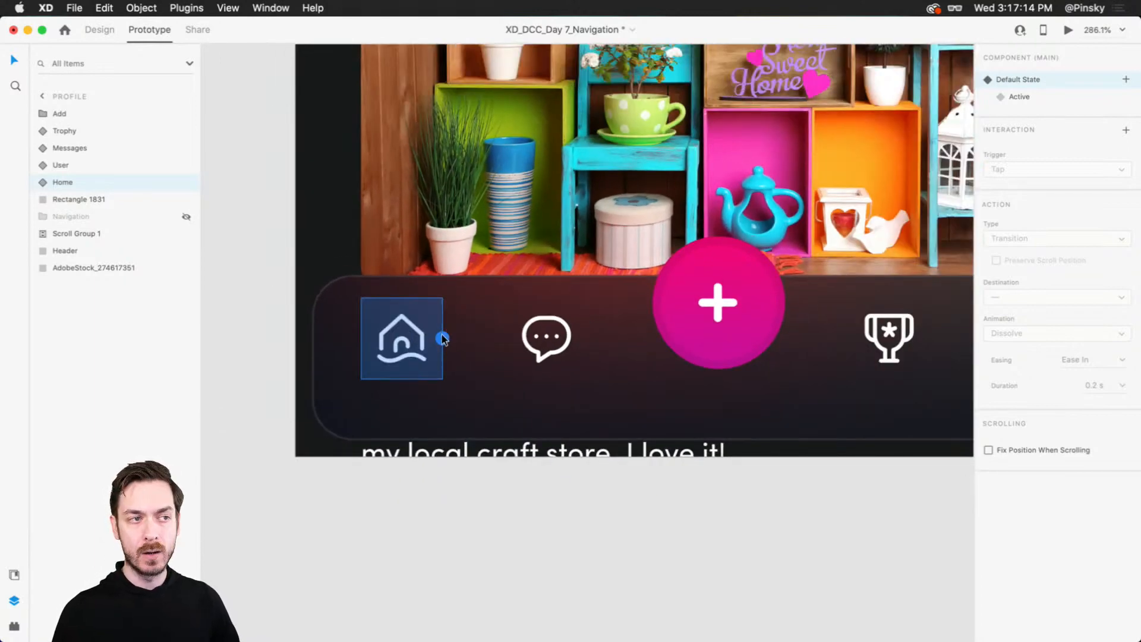
pyautogui.moveTo(442, 338); pyautogui.dragTo(484, 307)
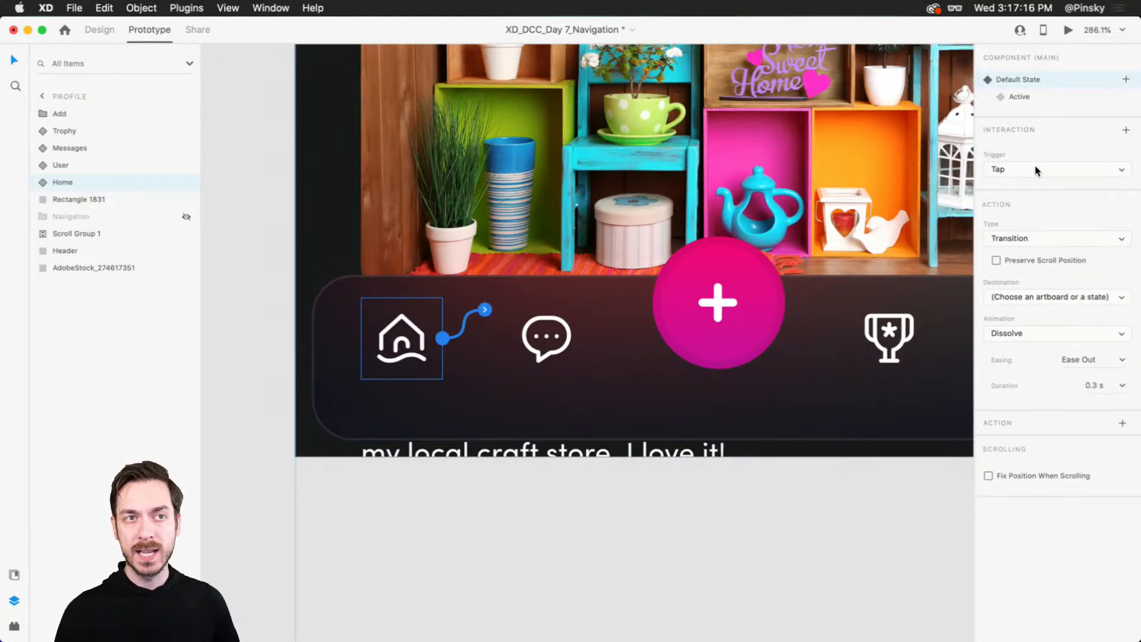
pyautogui.click(1032, 237)
pyautogui.click(1033, 240)
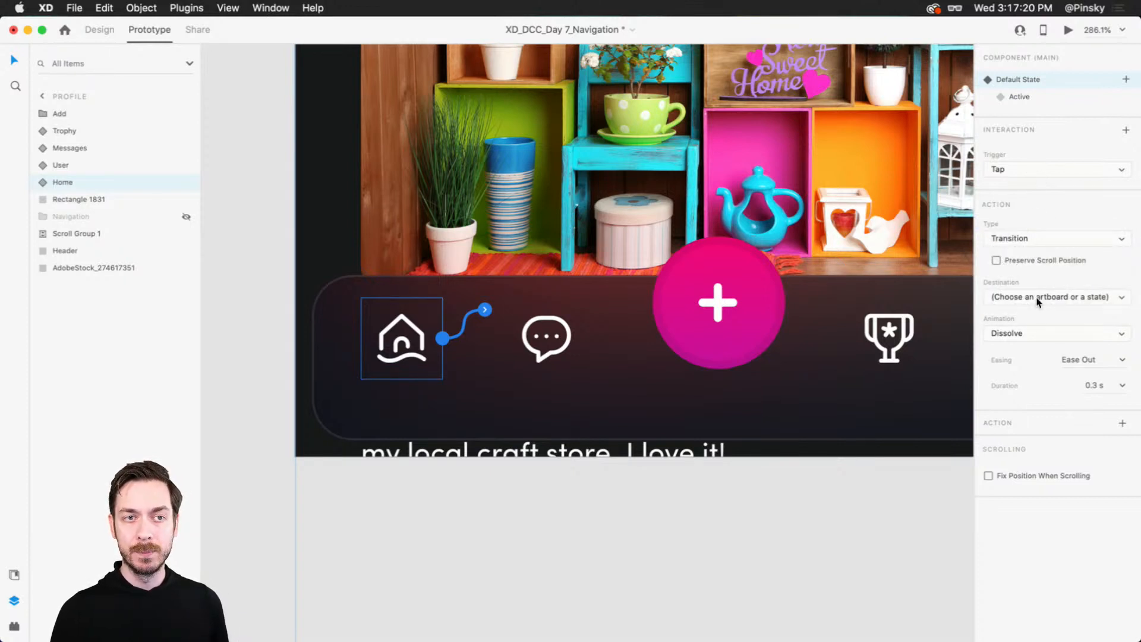
pyautogui.click(1039, 297)
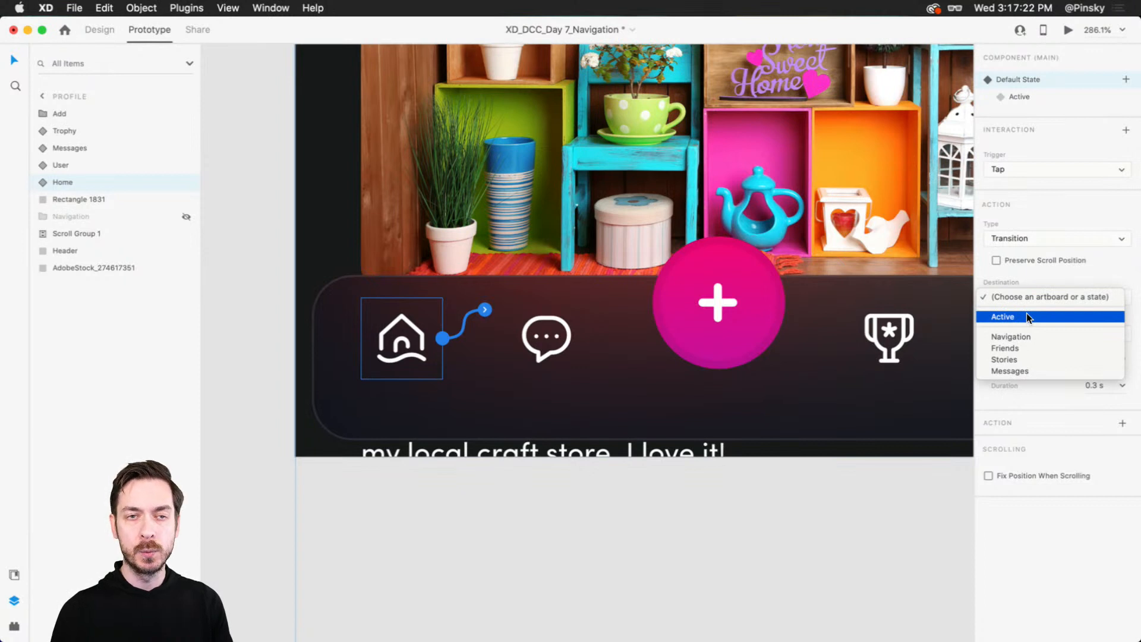
pyautogui.click(1025, 316)
# - Set the Home interaction's action to Transition with animation None, and preview the prototype
pyautogui.click(1026, 238)
pyautogui.click(1024, 249)
pyautogui.click(1025, 235)
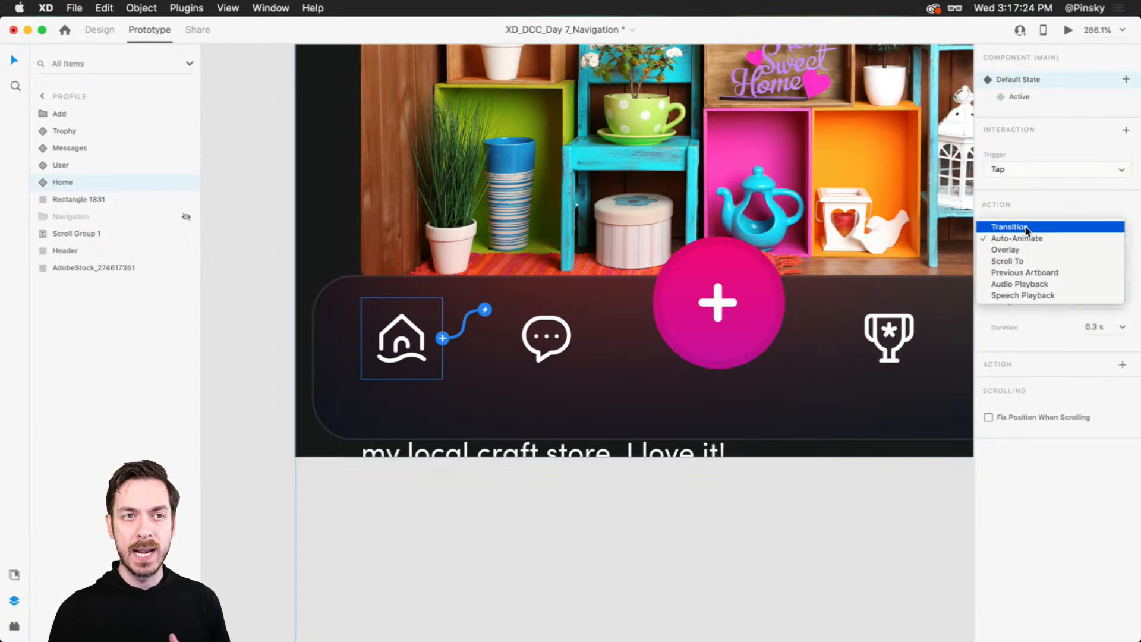
pyautogui.click(1026, 229)
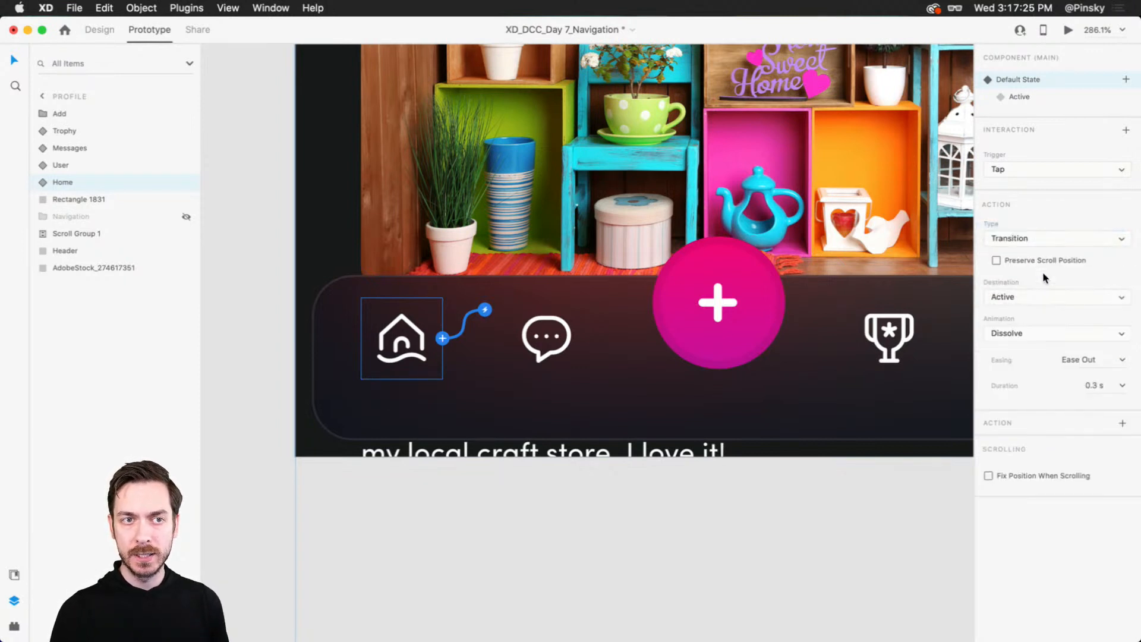
pyautogui.click(1025, 333)
pyautogui.click(1027, 324)
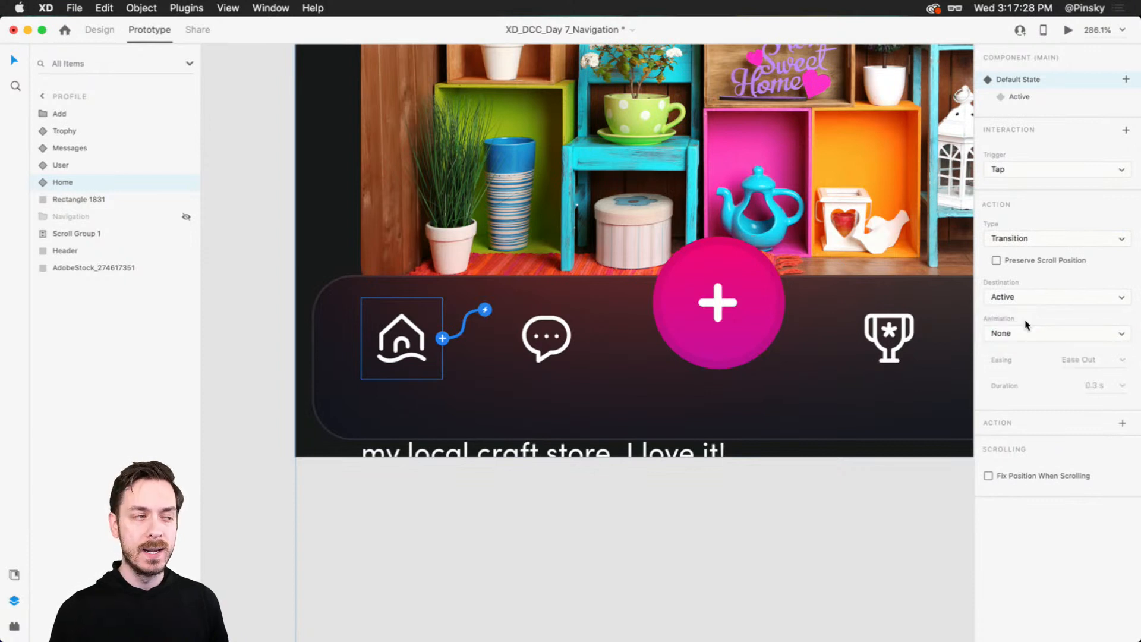
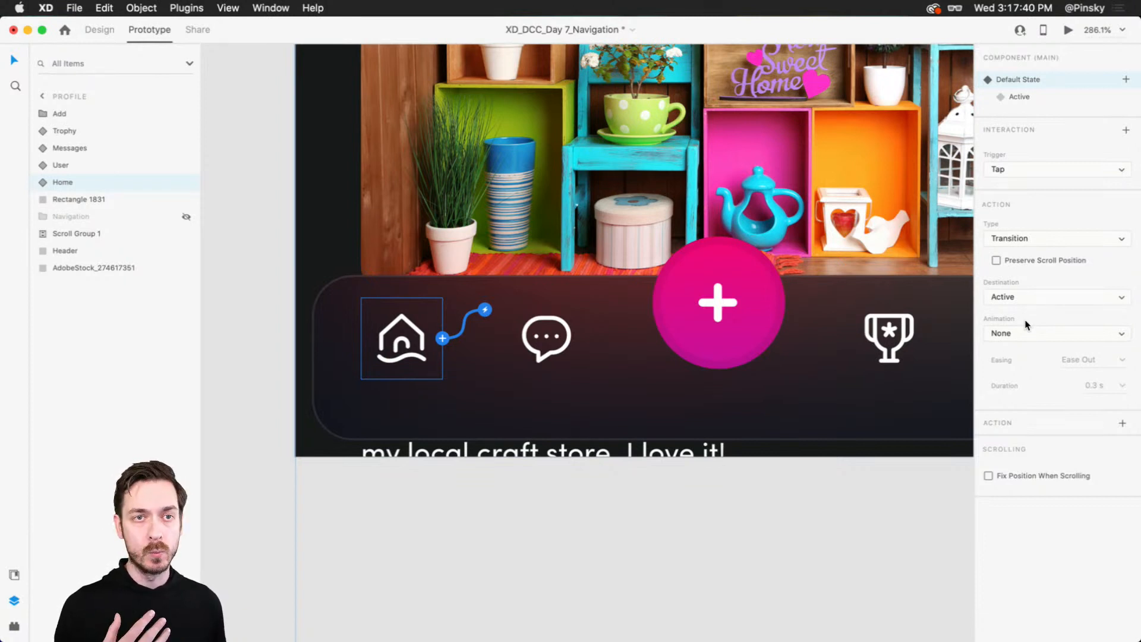
pyautogui.click(1067, 30)
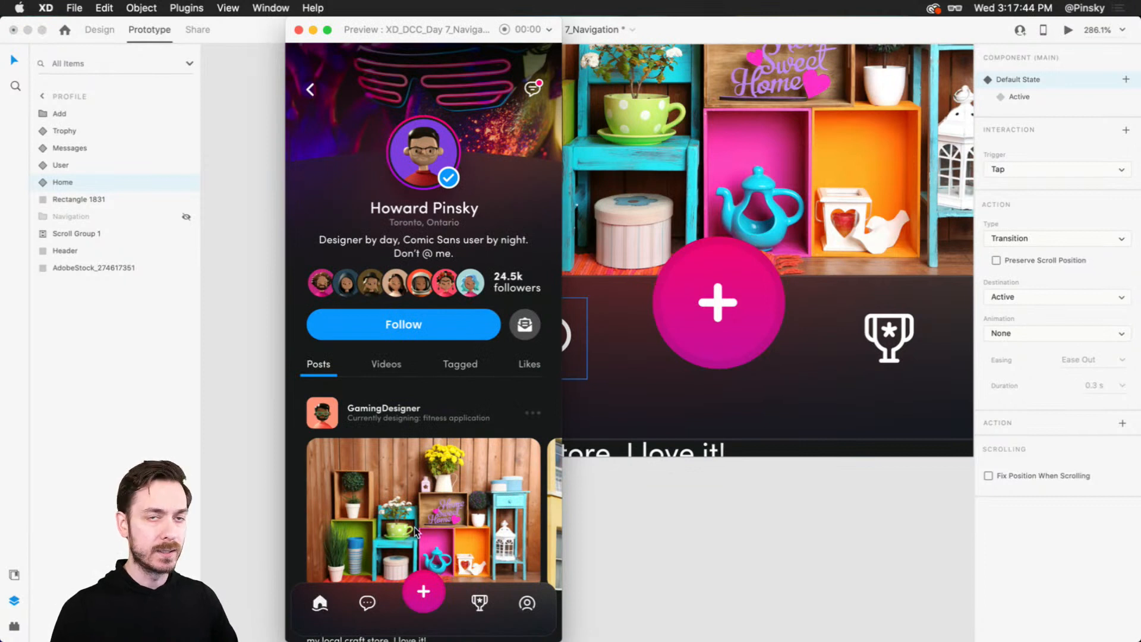
pyautogui.press('super+w')
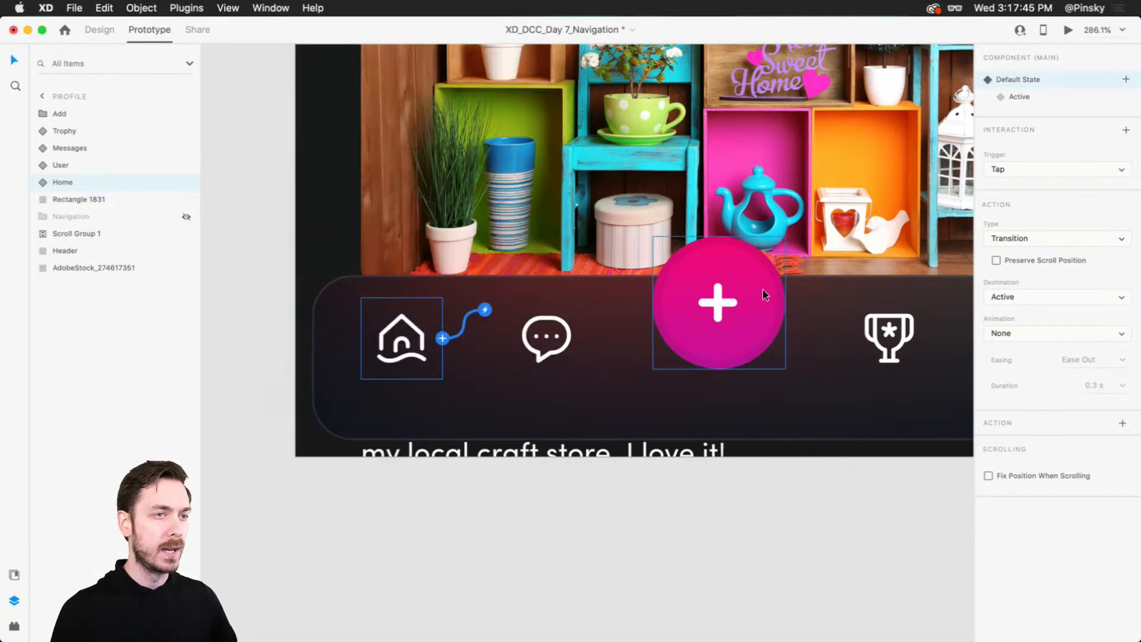
# - Give the Home component's Active state a tap transition without animation back to its Default State
pyautogui.click(1039, 96)
pyautogui.click(442, 337)
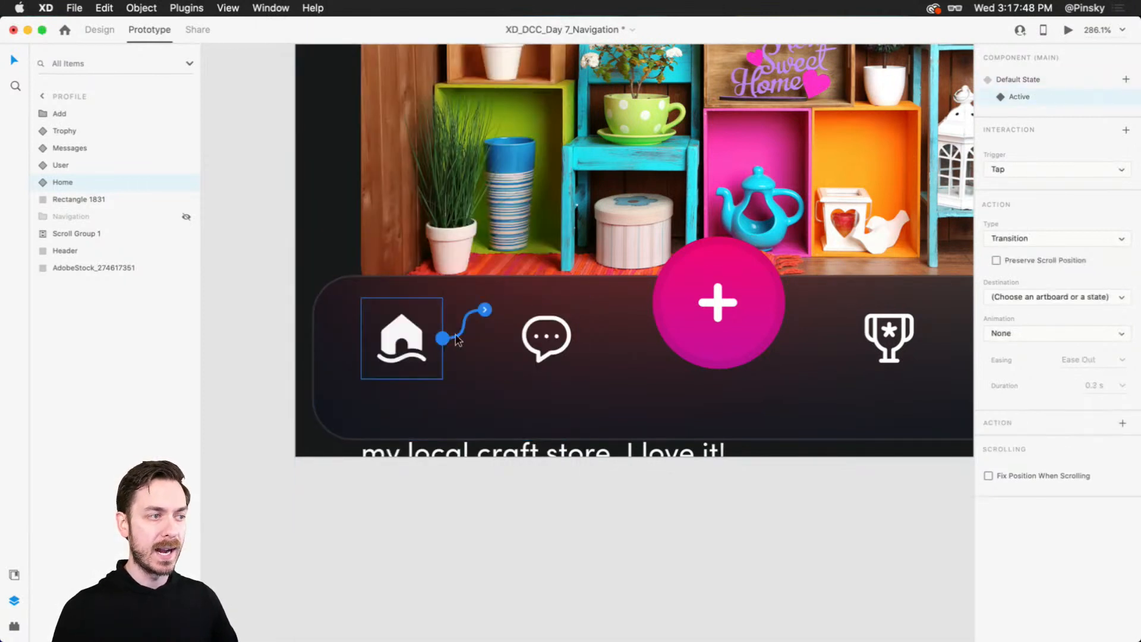
pyautogui.click(1064, 297)
pyautogui.click(1052, 316)
pyautogui.press('Escape')
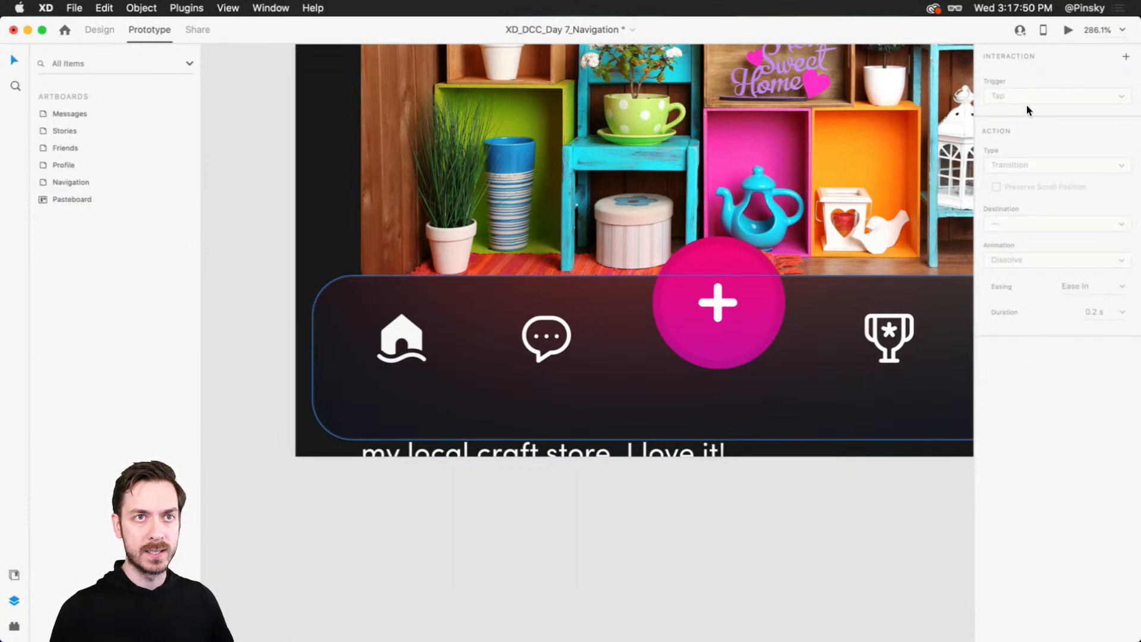
pyautogui.click(389, 334)
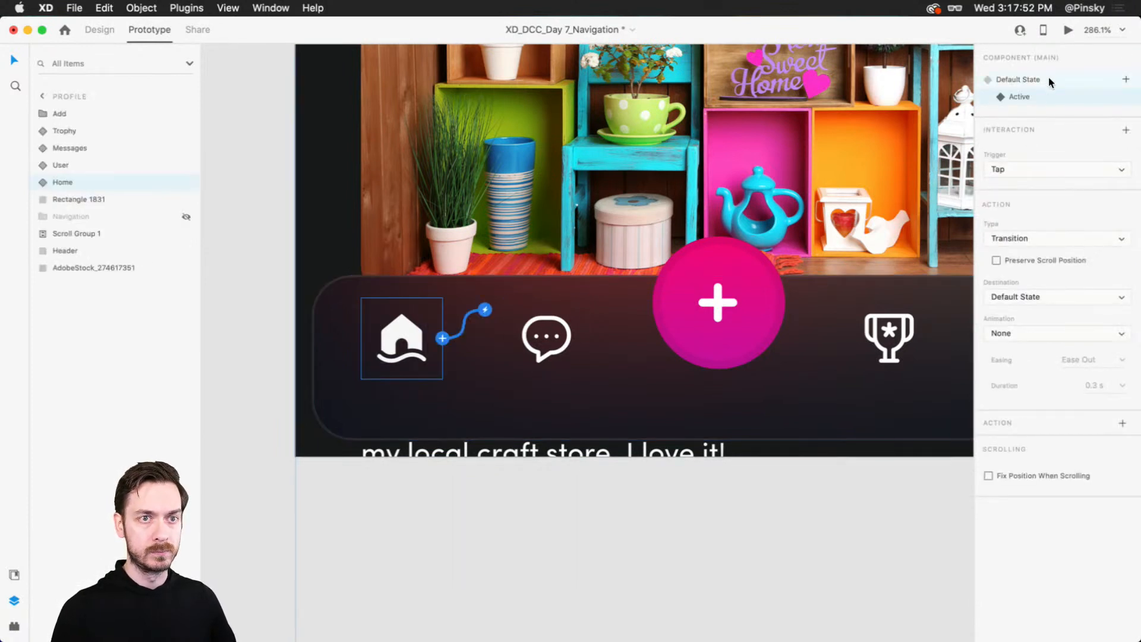
# - Wire tap transitions both ways between the Messages component's Default State and Active state, leaving it in Default State
pyautogui.click(580, 334)
pyautogui.click(586, 337)
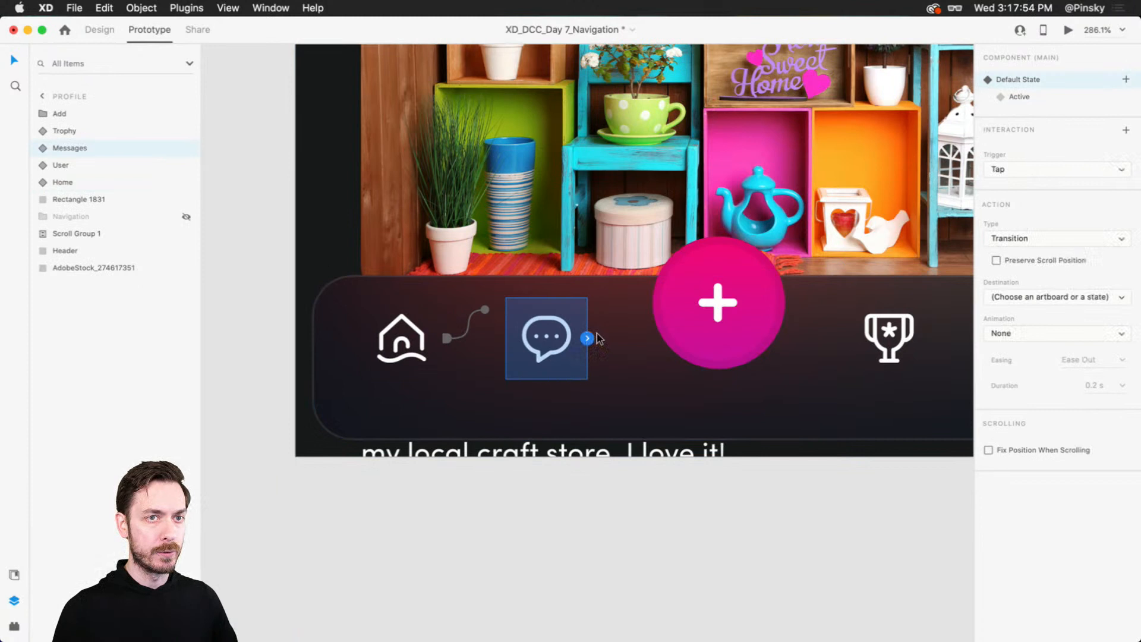
pyautogui.click(1062, 296)
pyautogui.click(1044, 100)
pyautogui.click(1044, 98)
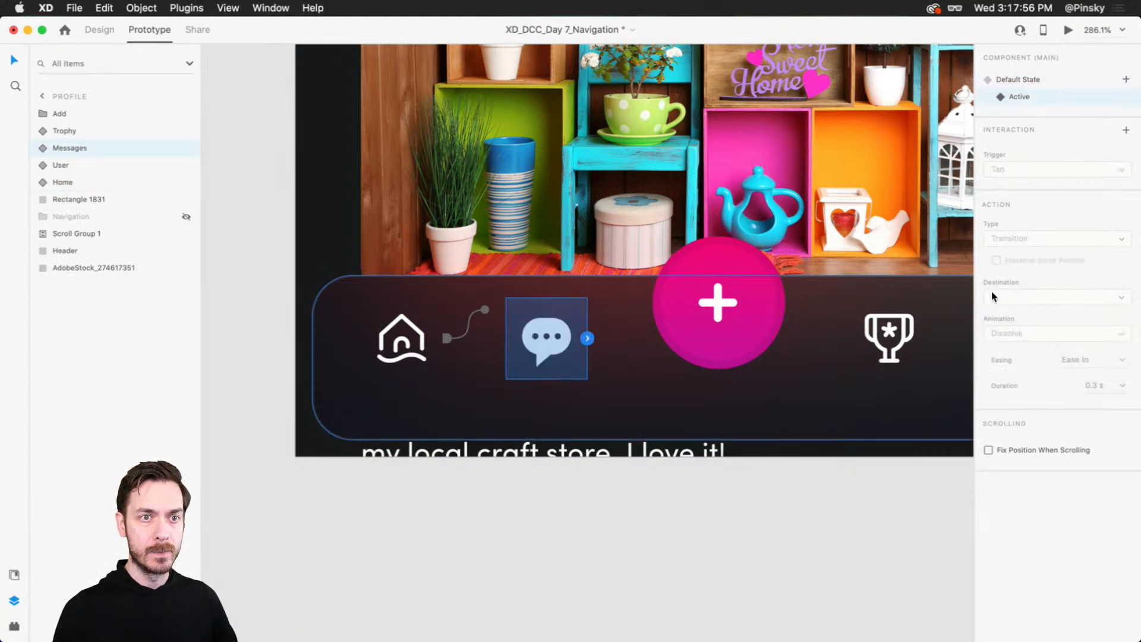
pyautogui.click(1018, 297)
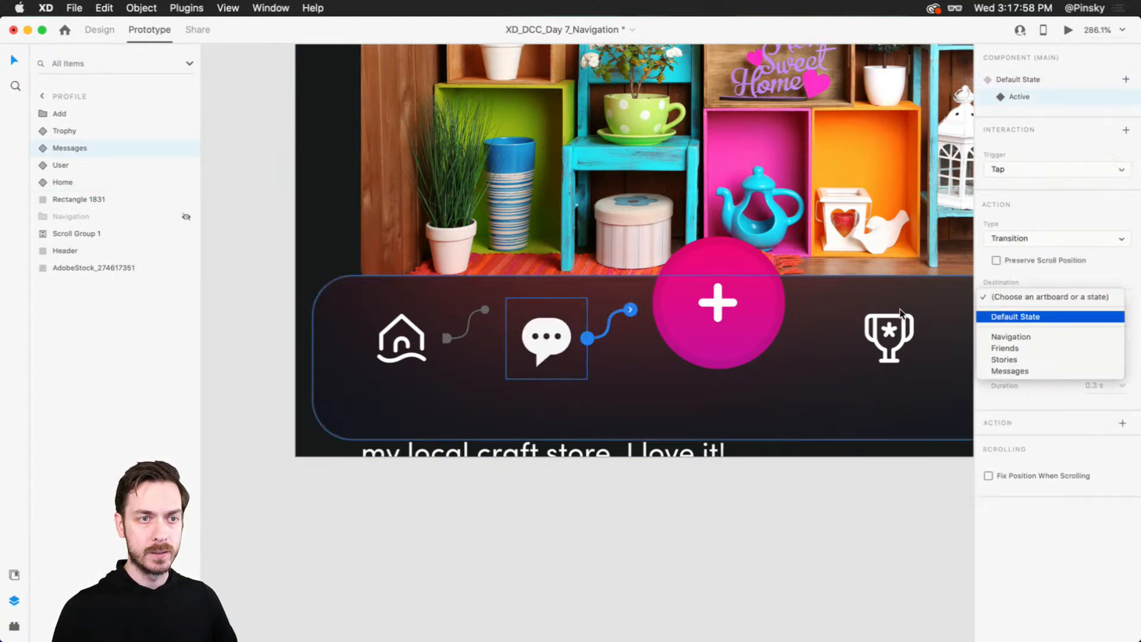
pyautogui.click(1015, 314)
pyautogui.click(1023, 83)
# - Wire tap transitions both ways between the Trophy component's Default State and Active state, leaving it in Default State
pyautogui.click(890, 337)
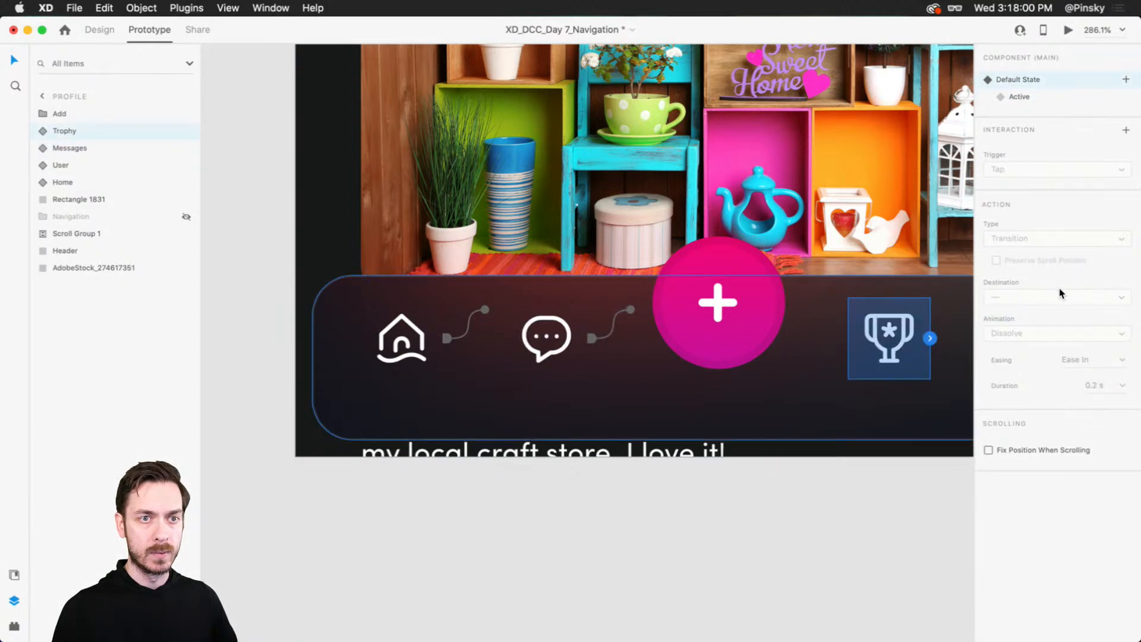
pyautogui.click(931, 338)
pyautogui.click(1032, 297)
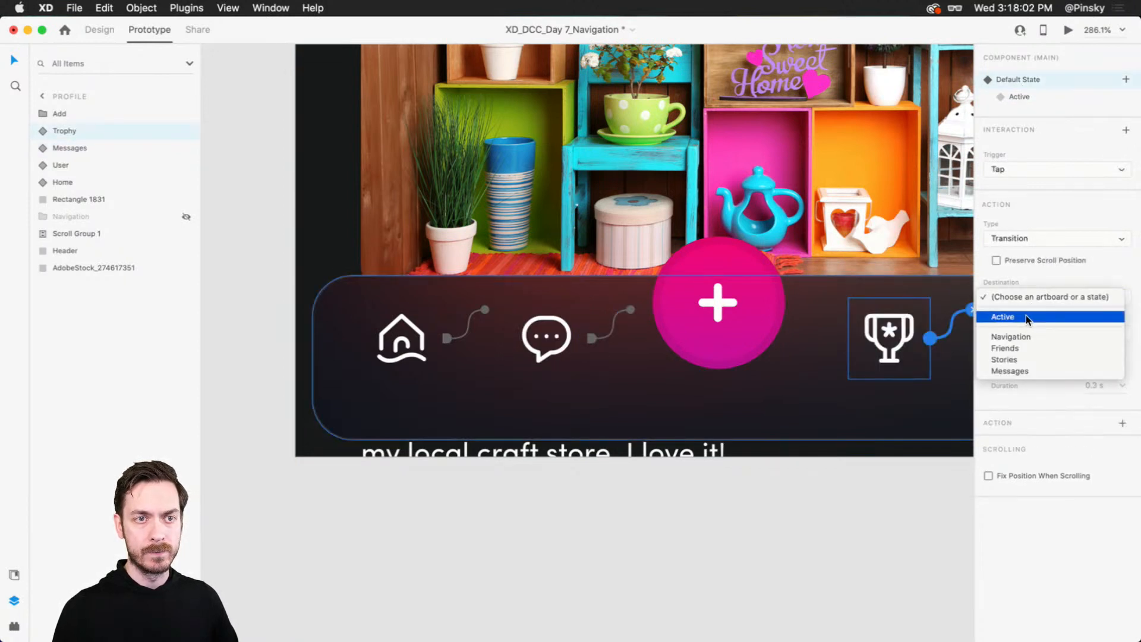
pyautogui.click(1026, 316)
pyautogui.click(930, 338)
pyautogui.click(1031, 297)
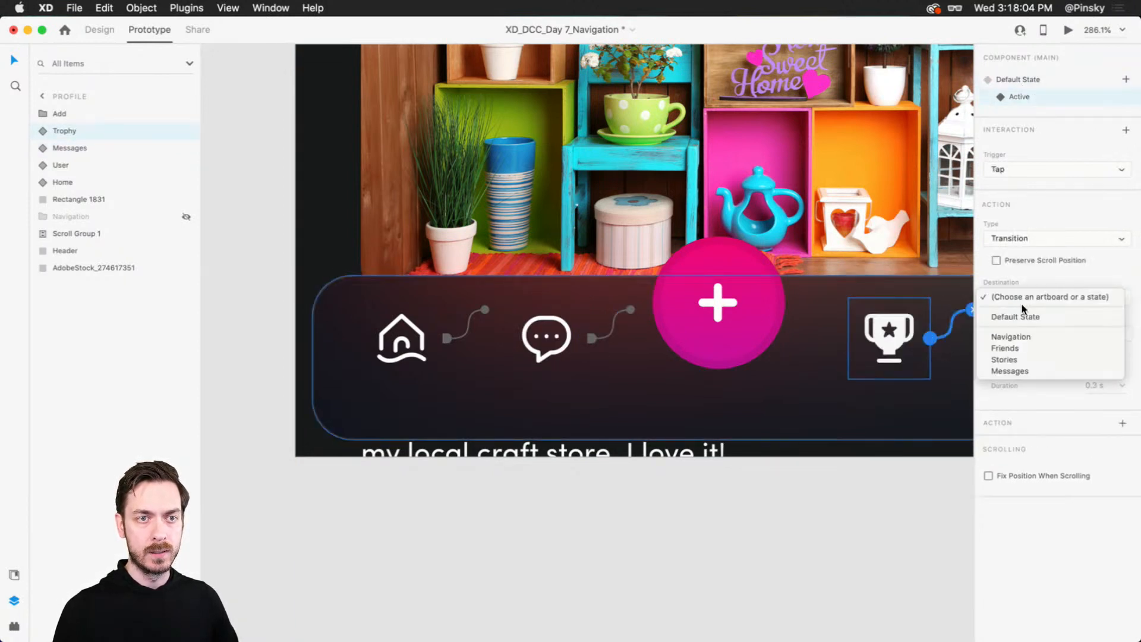
pyautogui.click(1016, 314)
pyautogui.hscroll(5, 890, 297)
pyautogui.hscroll(2, 889, 297)
pyautogui.click(1033, 83)
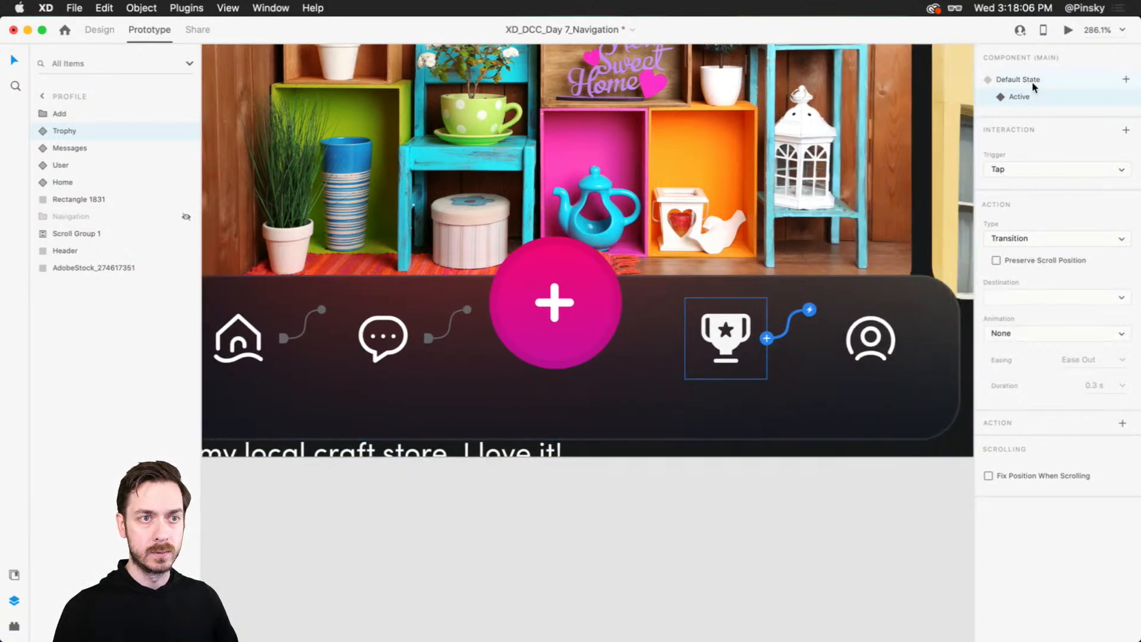
# - Wire tap transitions both ways between the User component's Default State and Active state, leaving it in Default State
pyautogui.click(903, 345)
pyautogui.click(912, 338)
pyautogui.click(1034, 297)
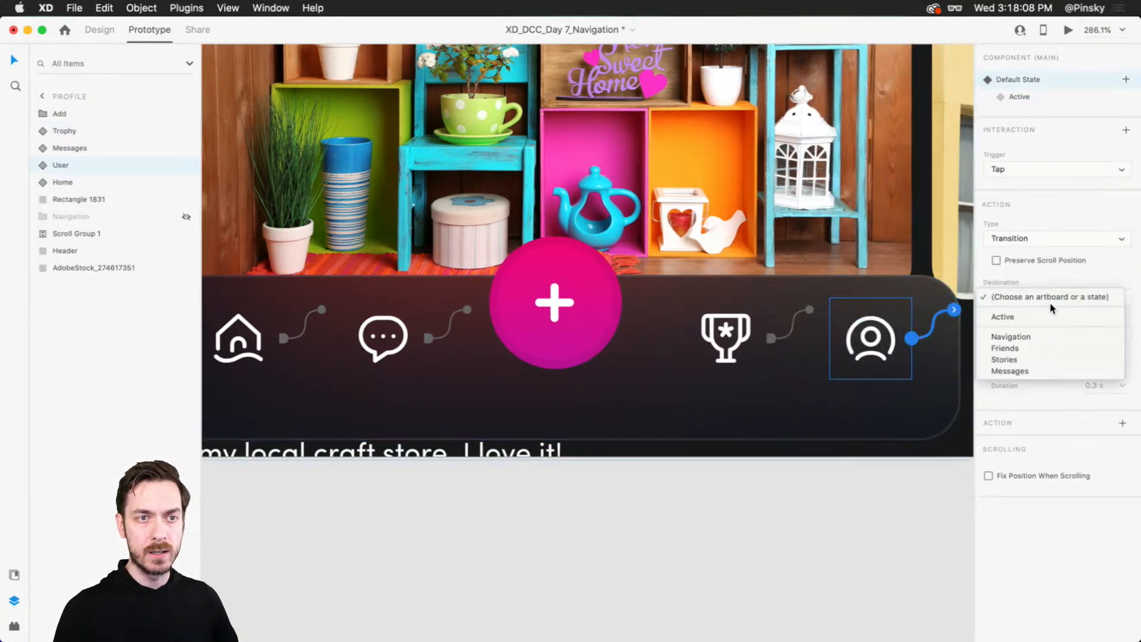
pyautogui.click(1050, 315)
pyautogui.click(1048, 97)
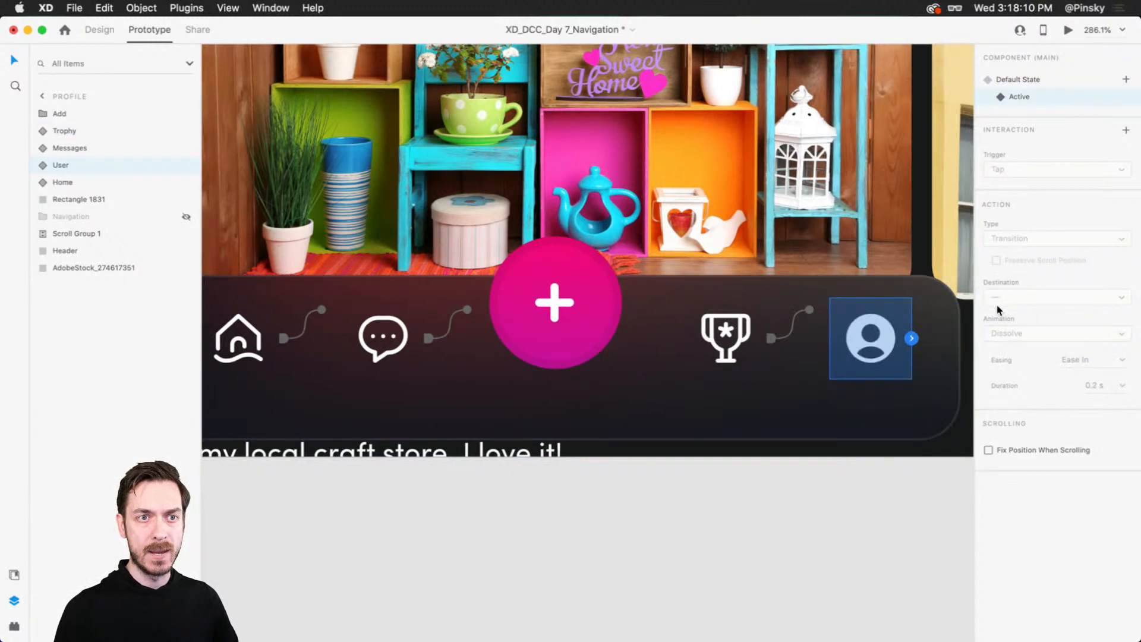
pyautogui.click(912, 338)
pyautogui.click(1018, 301)
pyautogui.click(1017, 315)
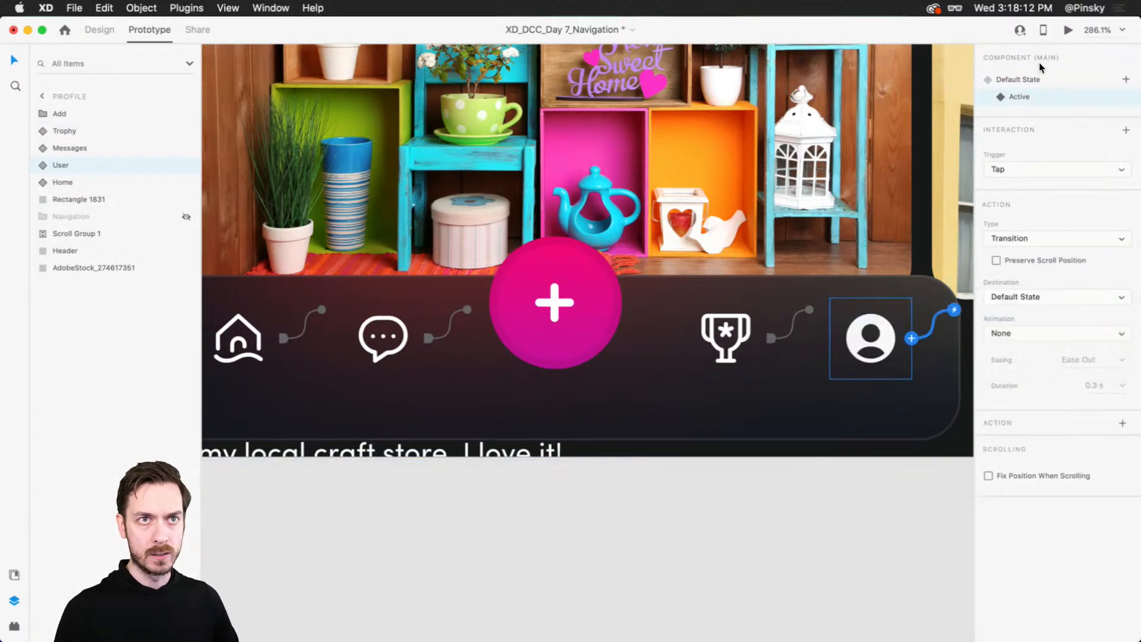
pyautogui.click(1033, 81)
# - Test the state toggling of the navigation bar's user, home and trophy icons in the prototype preview
pyautogui.scroll(-3, 623, 296)
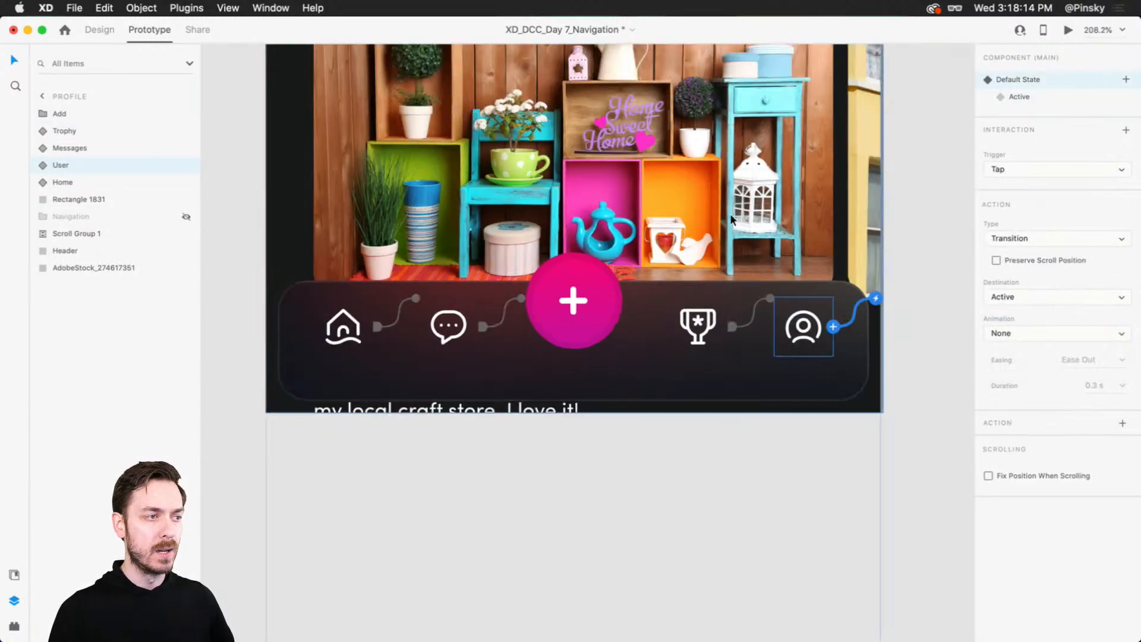
pyautogui.moveTo(443, 176); pyautogui.dragTo(502, 196)
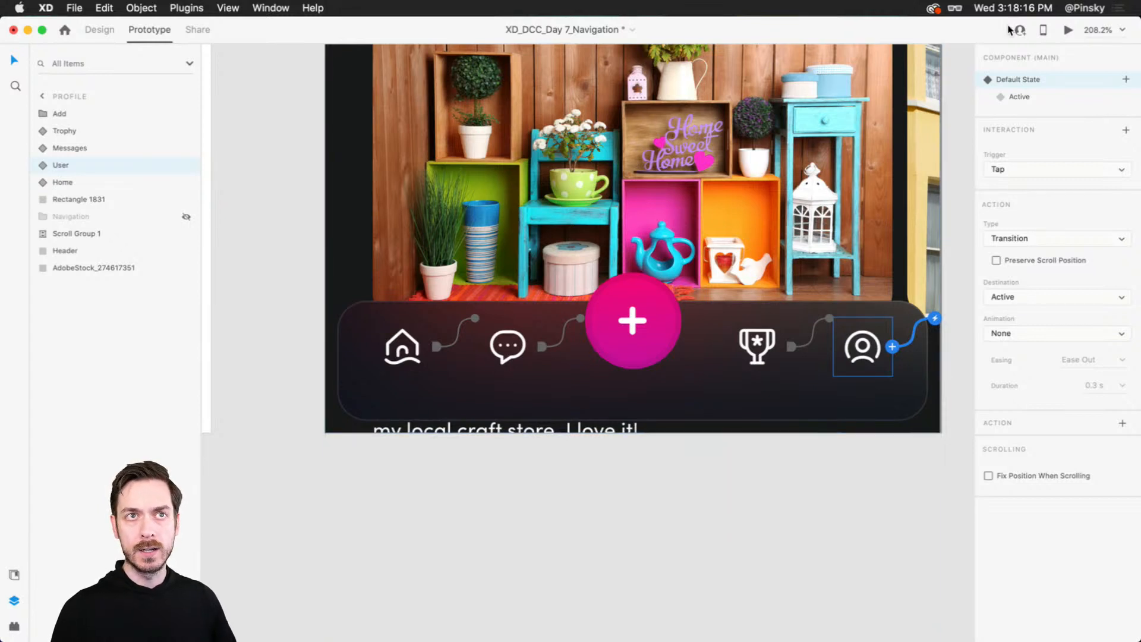
pyautogui.click(1068, 30)
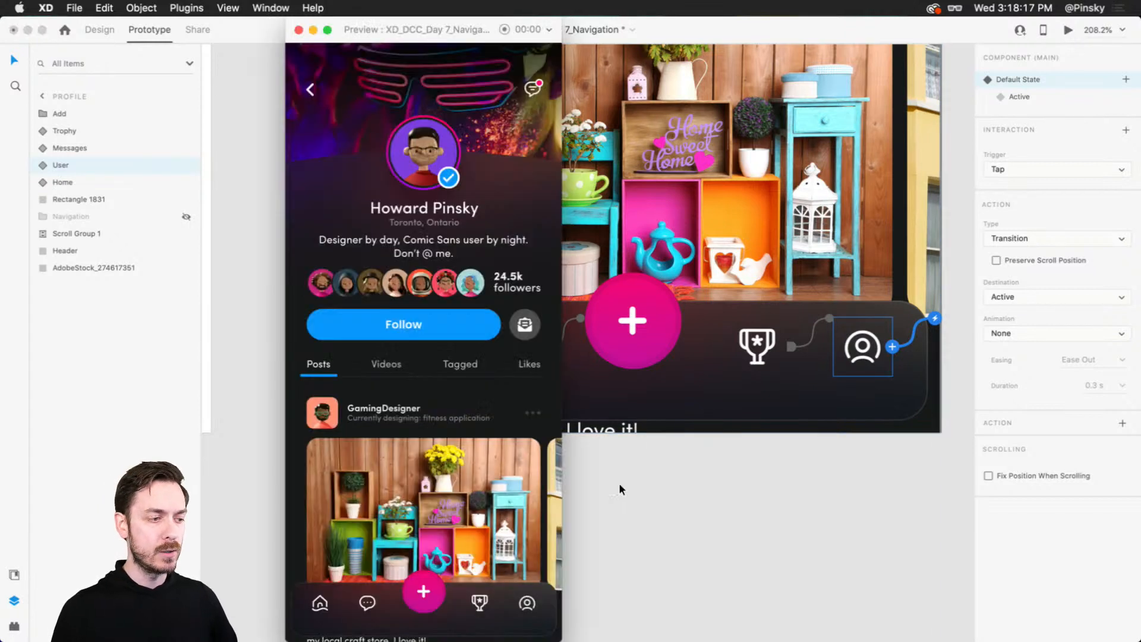
pyautogui.click(529, 611)
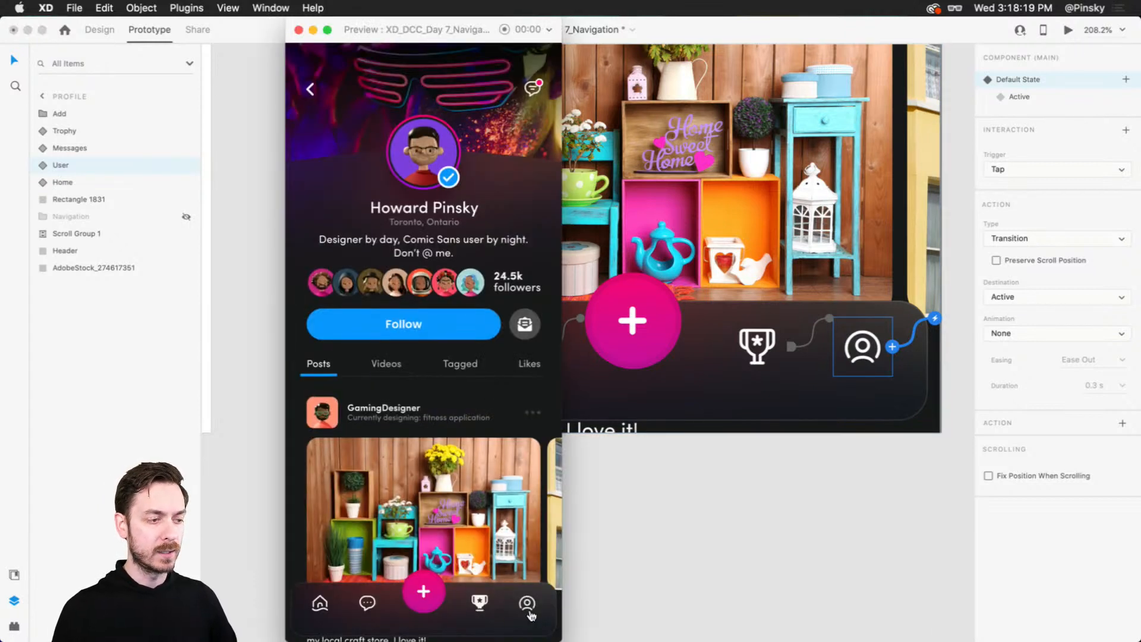
pyautogui.click(319, 603)
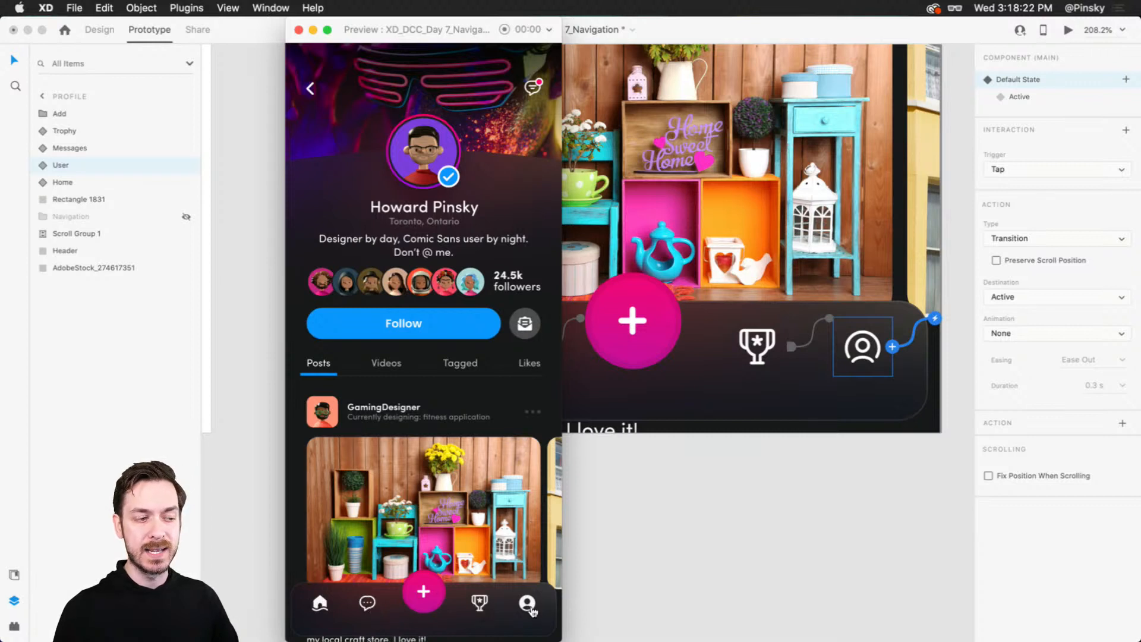
pyautogui.click(532, 611)
pyautogui.click(479, 610)
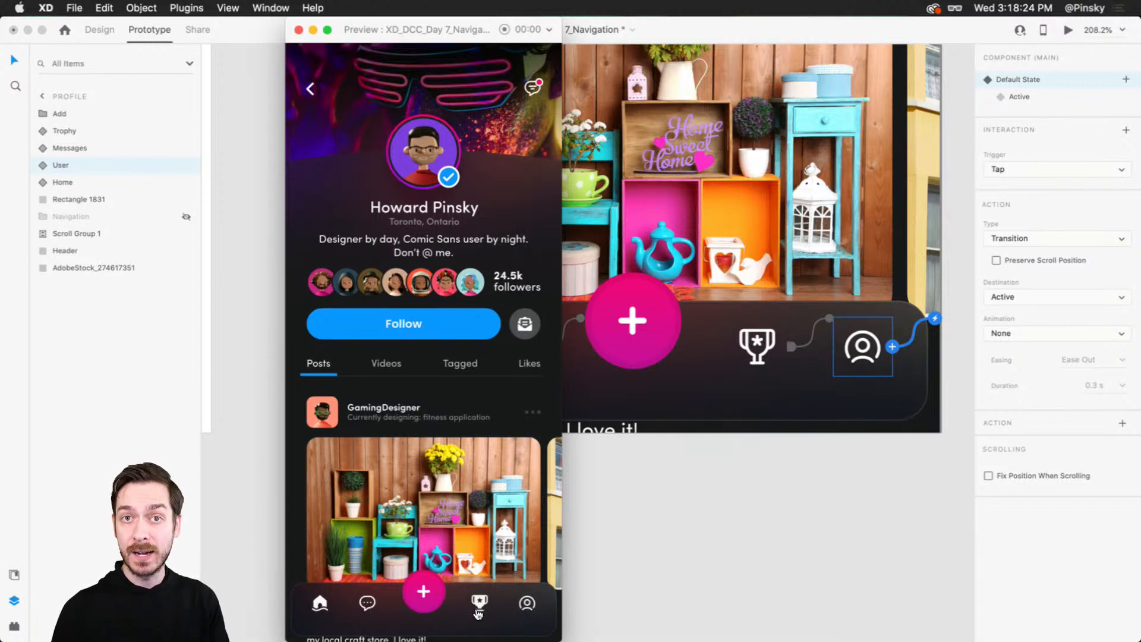
pyautogui.press('super+w')
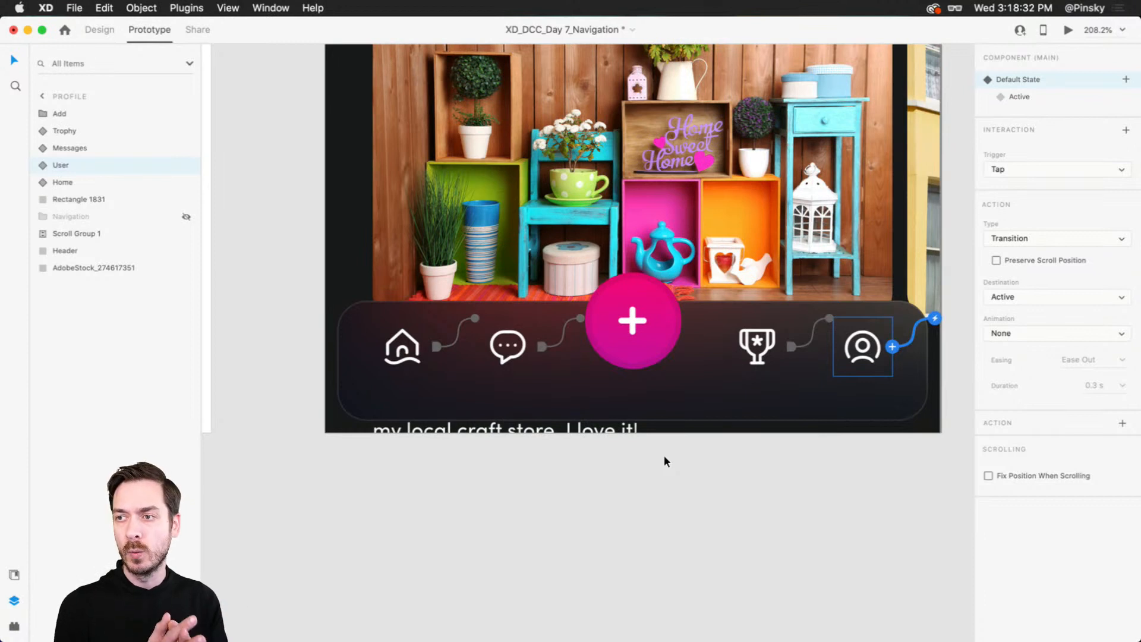
# - Rename the navigation bar's background rectangle as Container
pyautogui.click(77, 113)
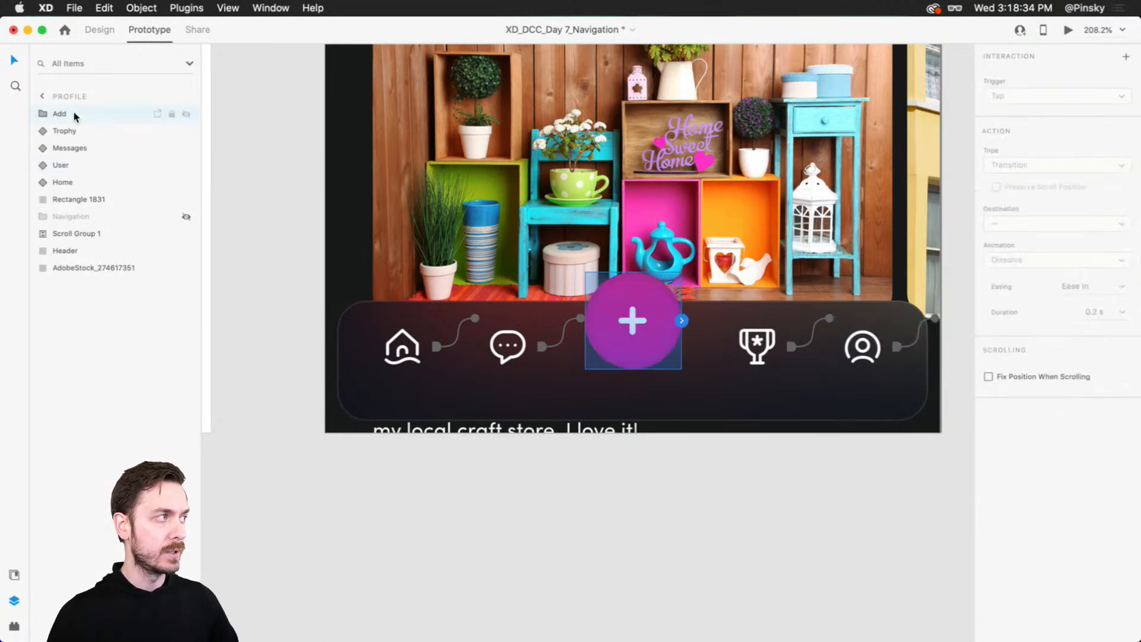
pyautogui.doubleClick(81, 200)
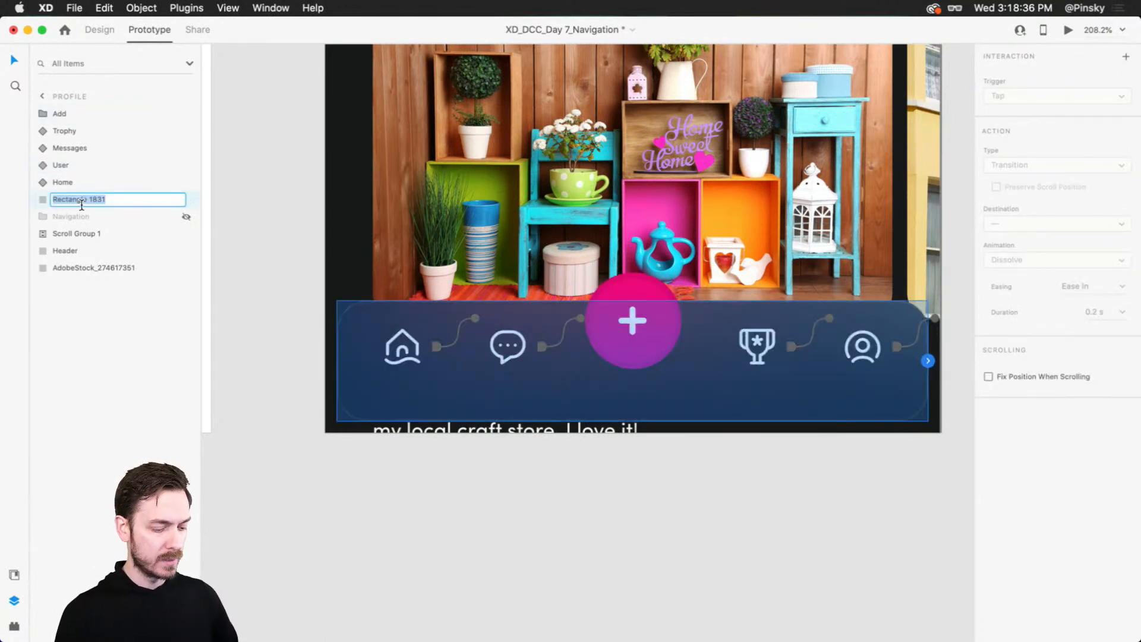
pyautogui.write('Containe')
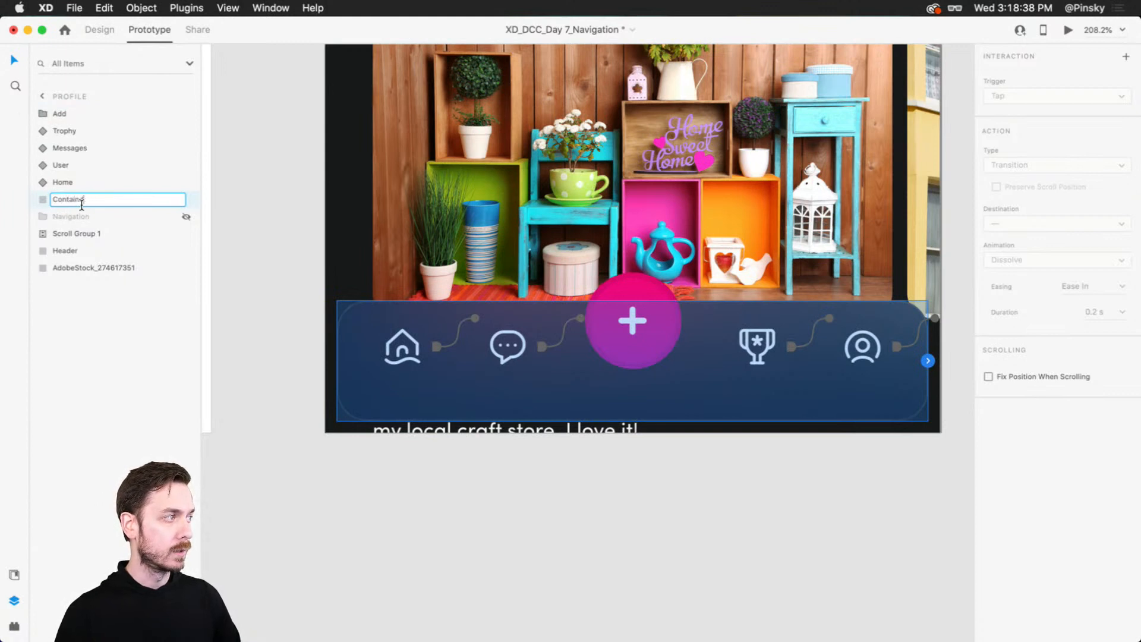
pyautogui.write('r')
pyautogui.press('Return')
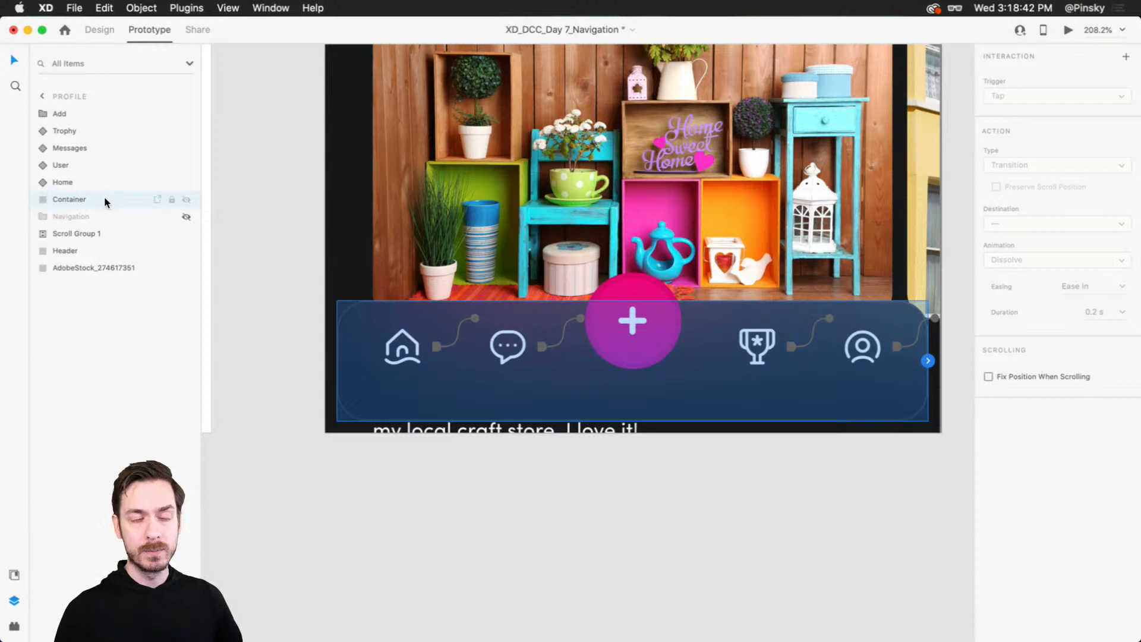
# - Turn the layers from Add through Container into one component and name it Navigation in the document assets
pyautogui.keyDown('shift'); pyautogui.click(92, 115); pyautogui.keyUp('shift')
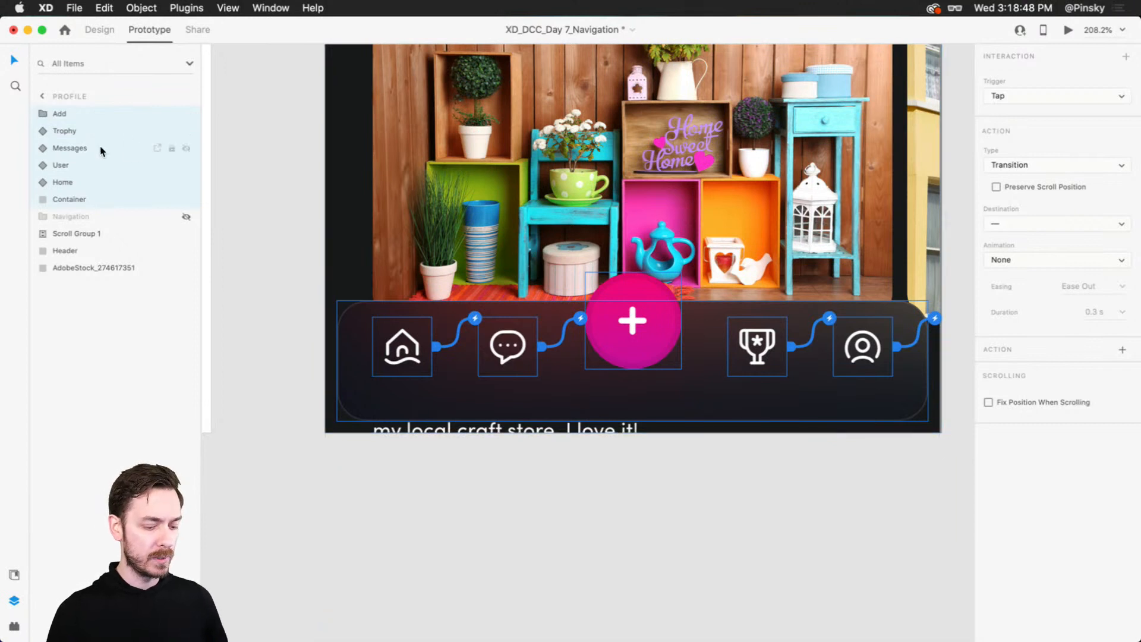
pyautogui.click(14, 574)
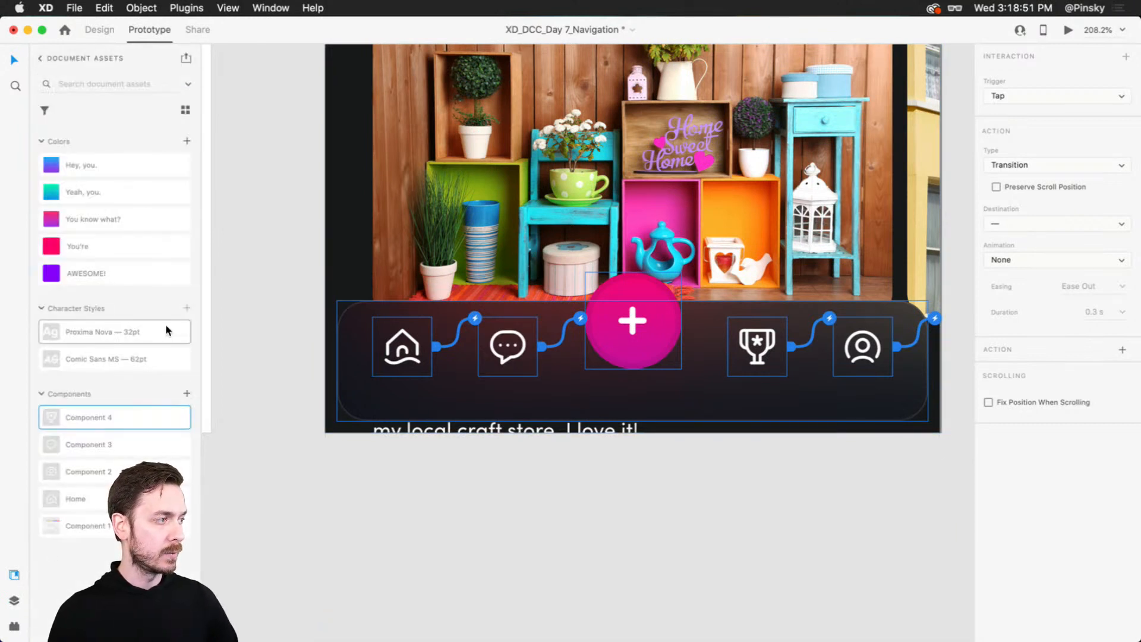
pyautogui.click(187, 397)
pyautogui.doubleClick(84, 416)
pyautogui.write('No')
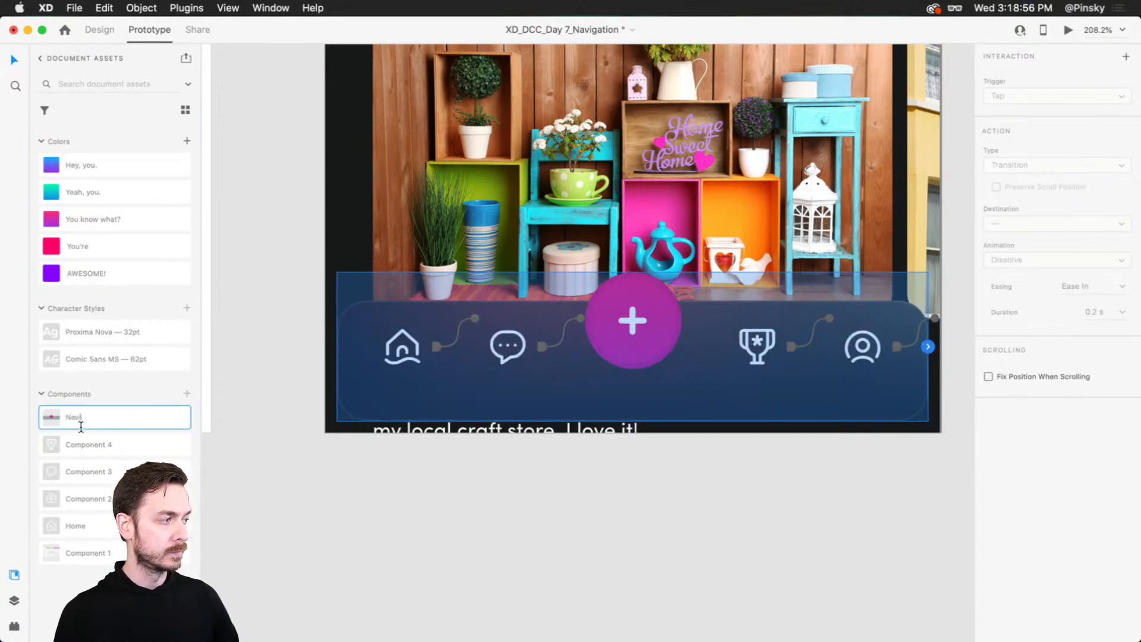
pyautogui.click(99, 29)
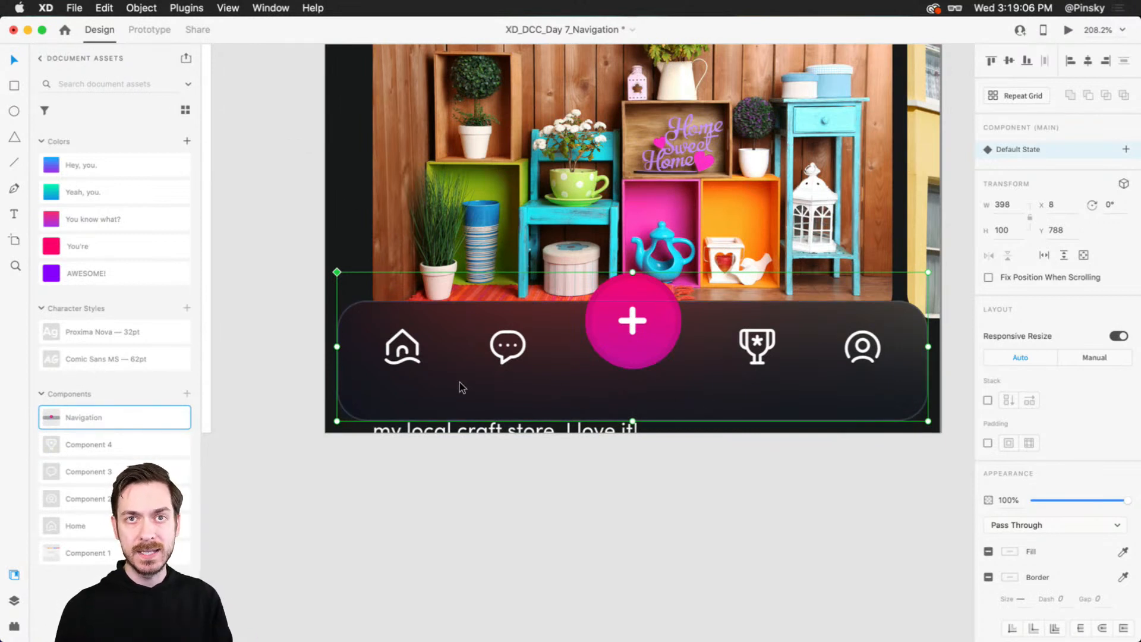
pyautogui.click(146, 31)
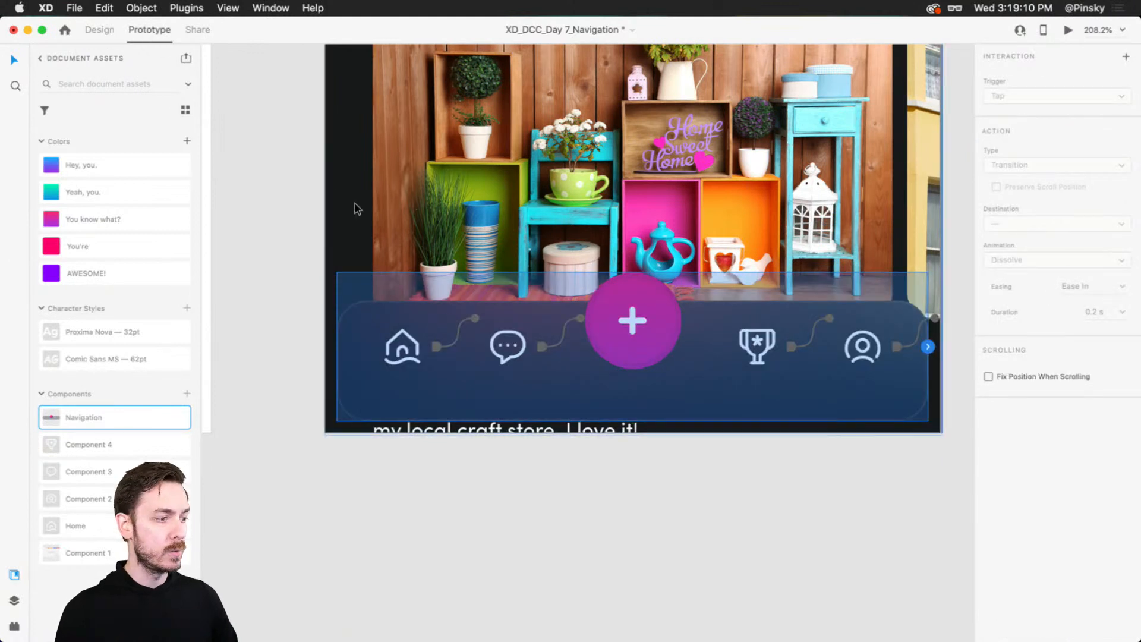
# - Try to wire the Home component inside the Navigation component directly to the Stories artboard, checking the available triggers
pyautogui.press('super+y')
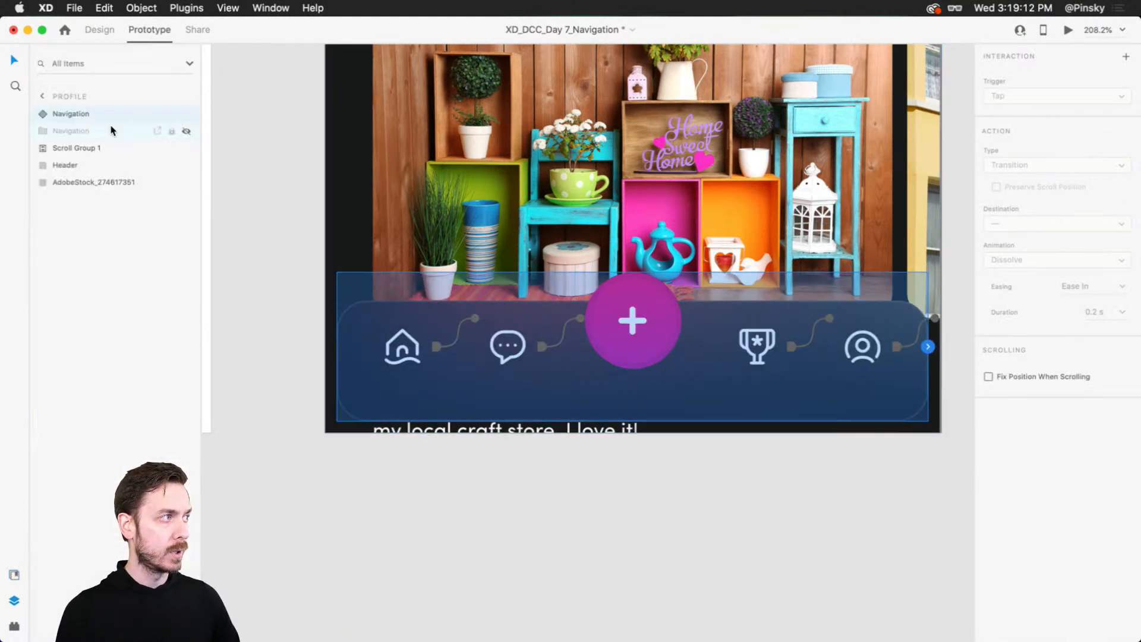
pyautogui.doubleClick(405, 338)
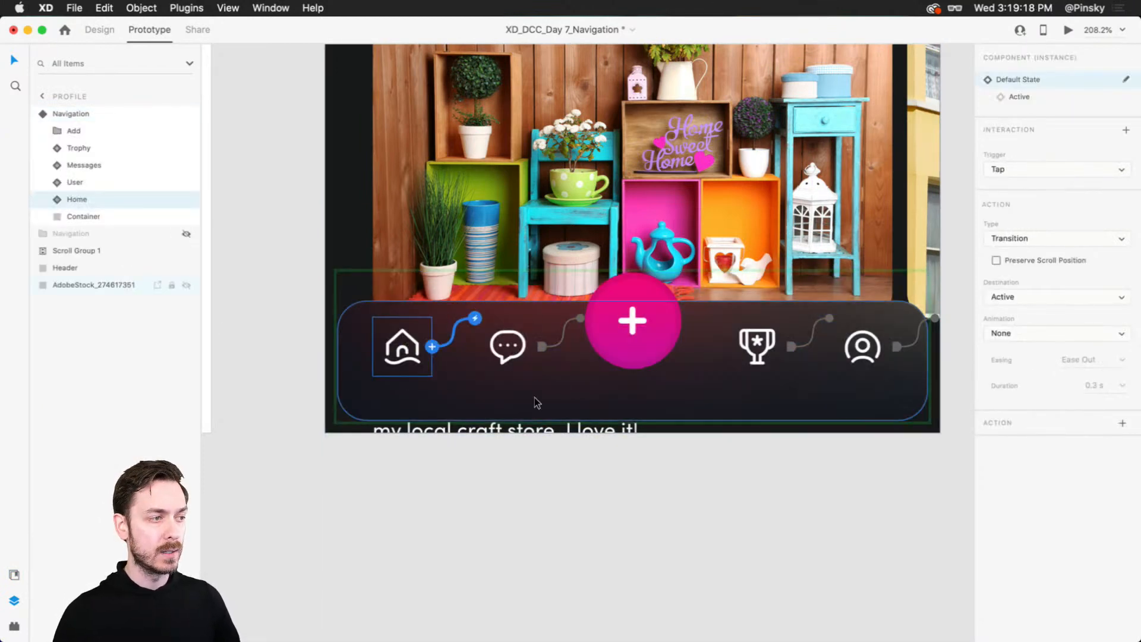
pyautogui.scroll(-5, 510, 386)
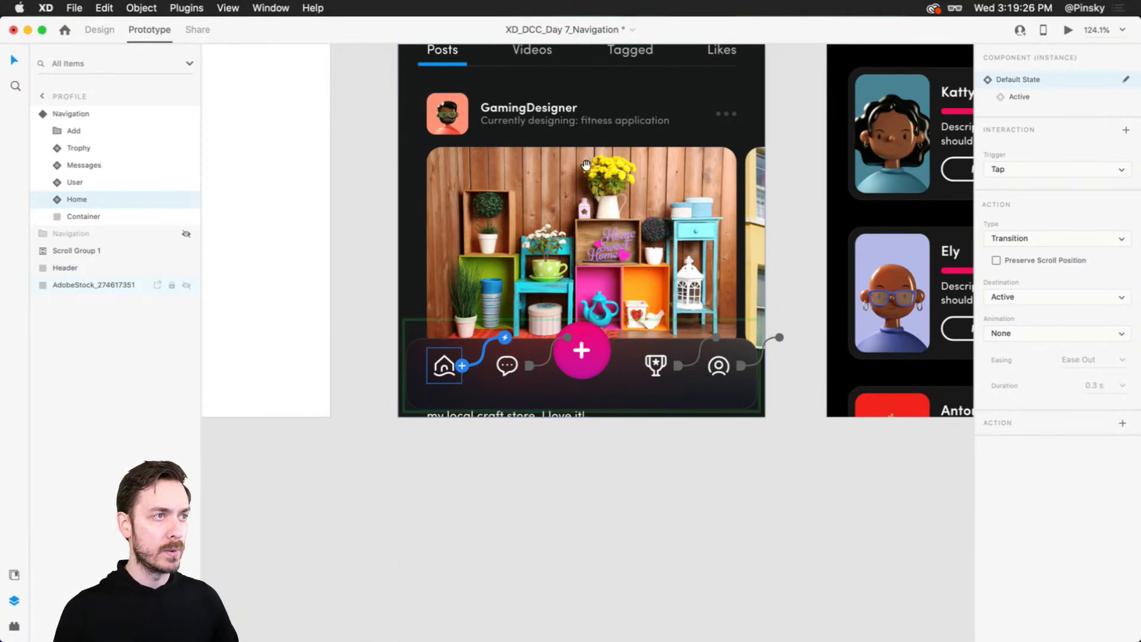
pyautogui.scroll(5, 586, 165)
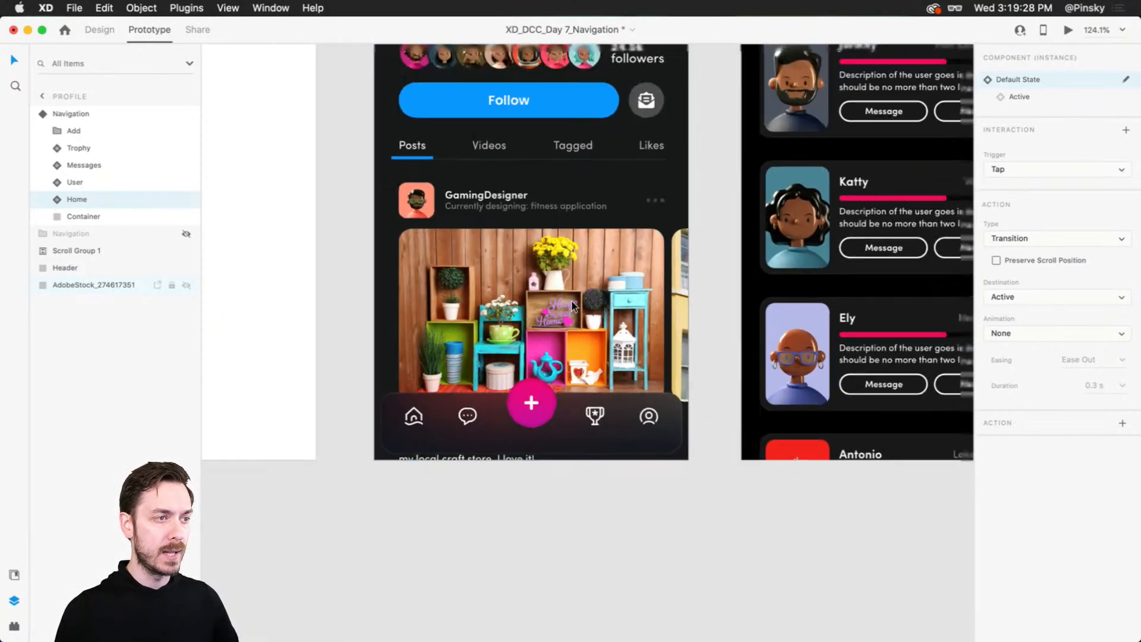
pyautogui.scroll(-5, 572, 306)
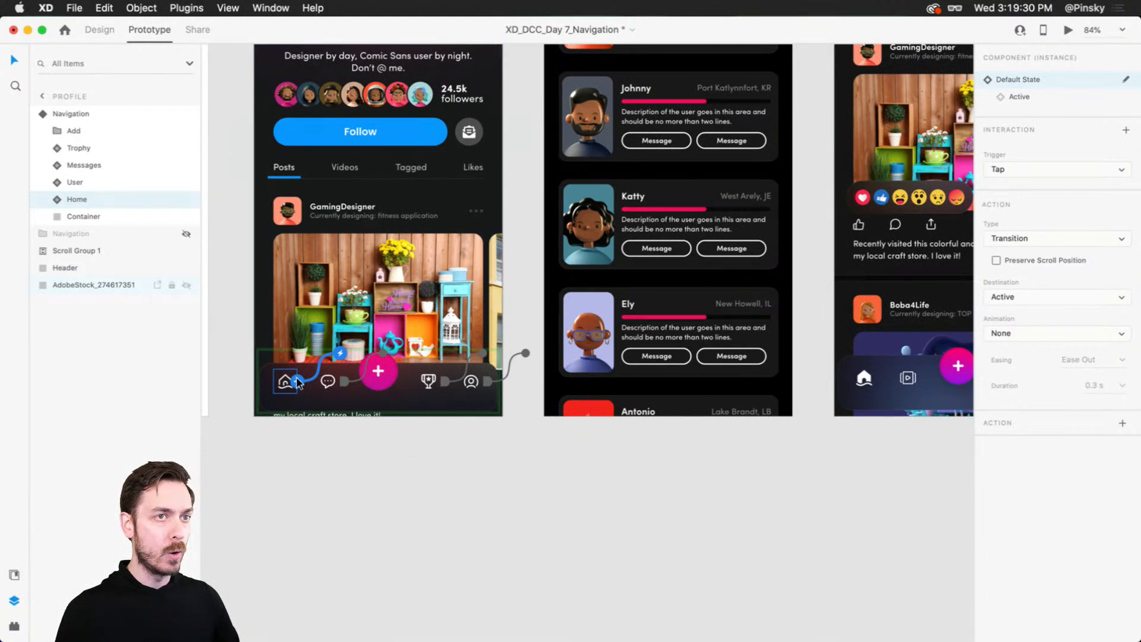
pyautogui.moveTo(298, 382); pyautogui.dragTo(890, 141)
pyautogui.click(1044, 169)
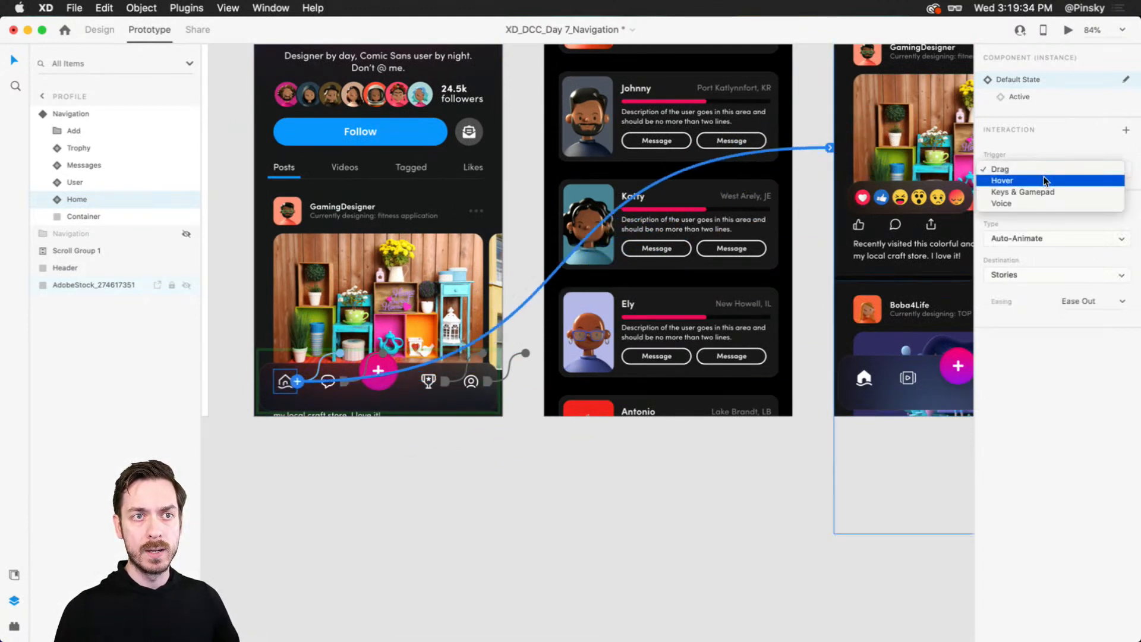
pyautogui.click(1007, 168)
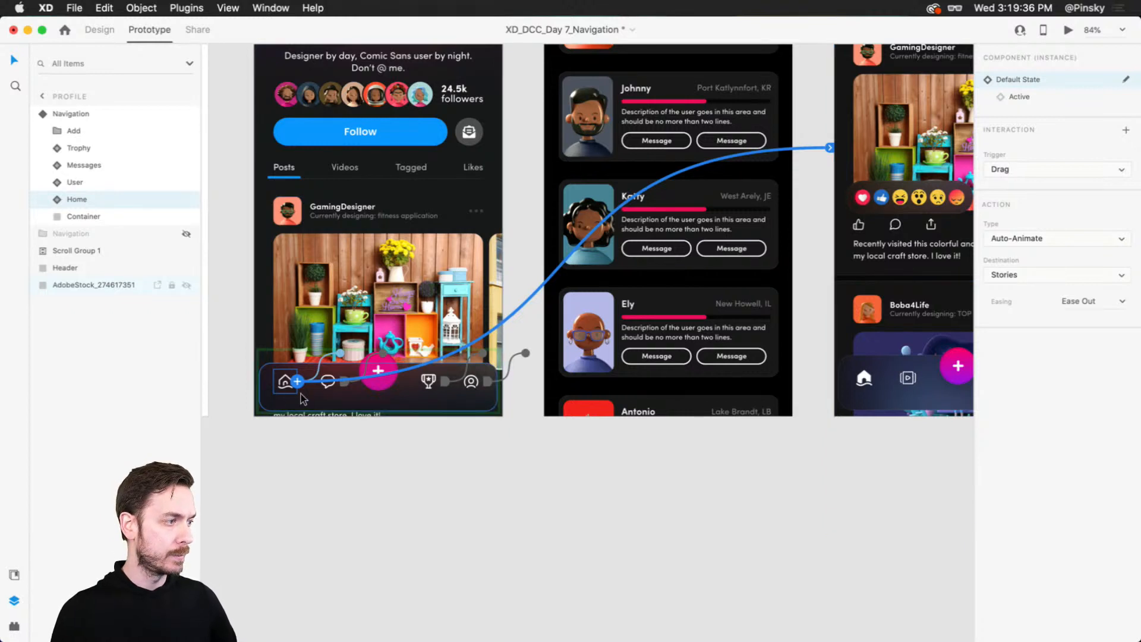
pyautogui.click(1066, 164)
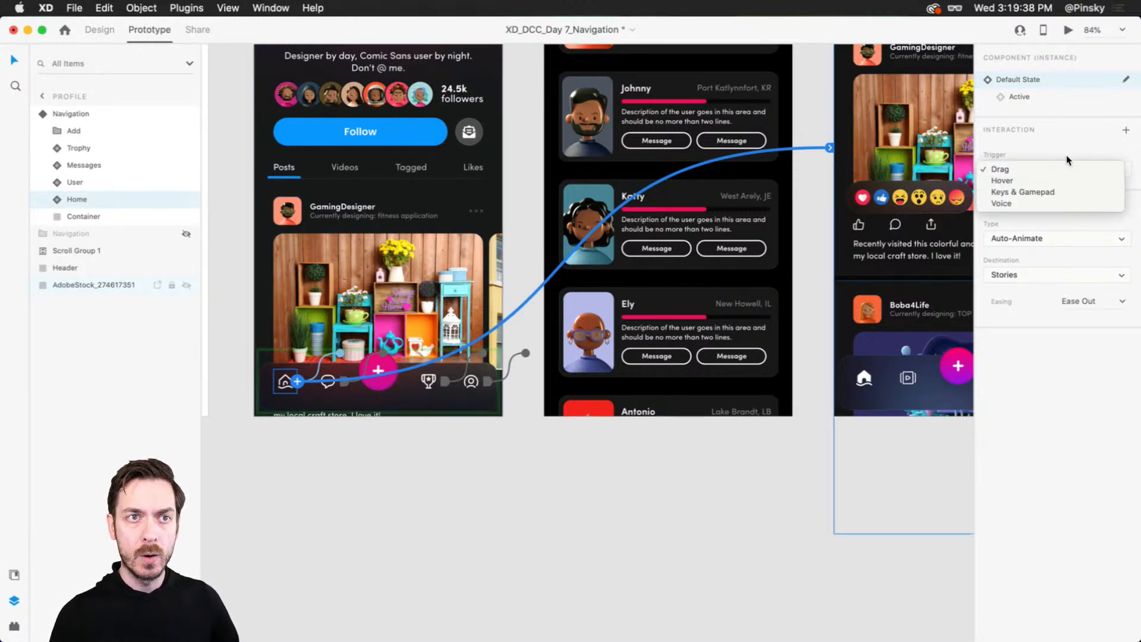
pyautogui.click(1000, 169)
pyautogui.click(284, 381)
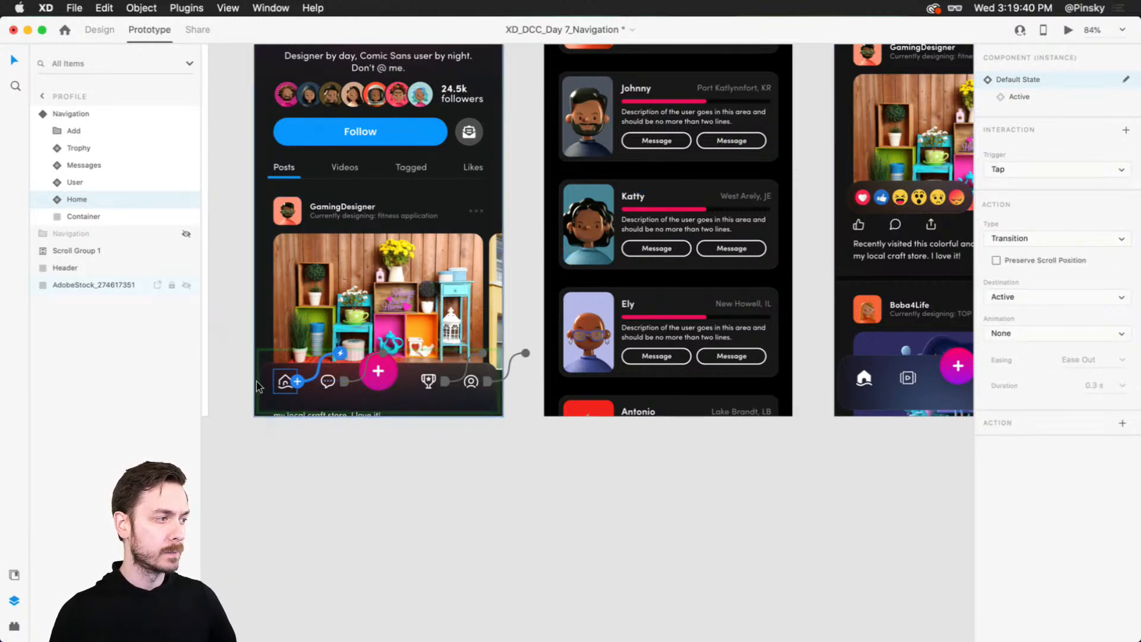
# - Wrap the Home component inside the Navigation component in a group named Home
pyautogui.scroll(5, 255, 381)
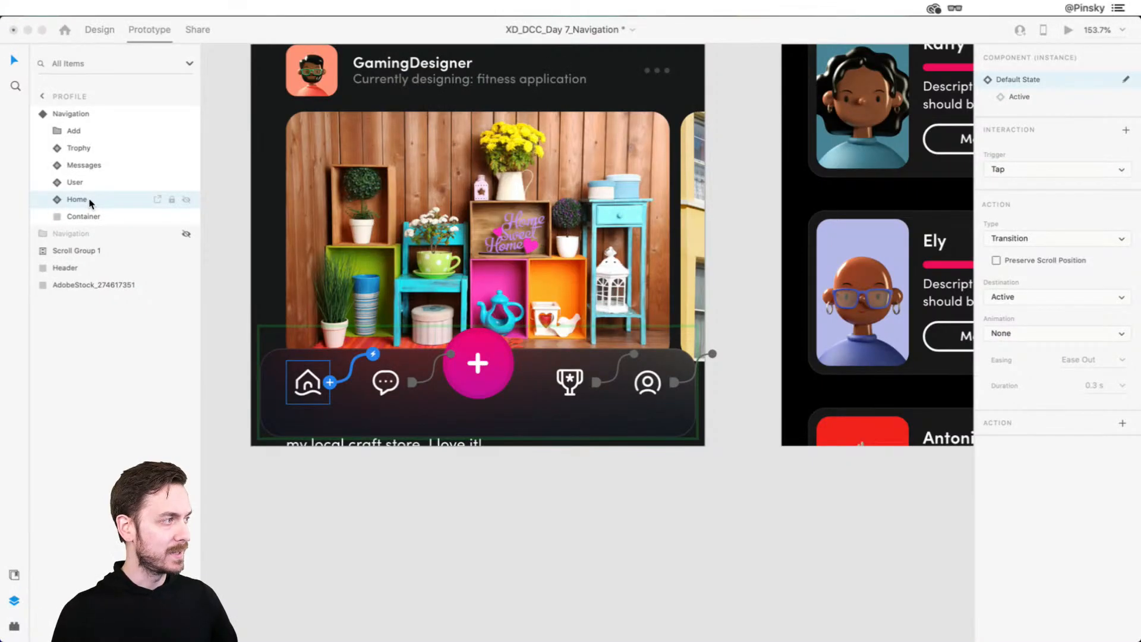
pyautogui.click(316, 376)
pyautogui.press('super+v')
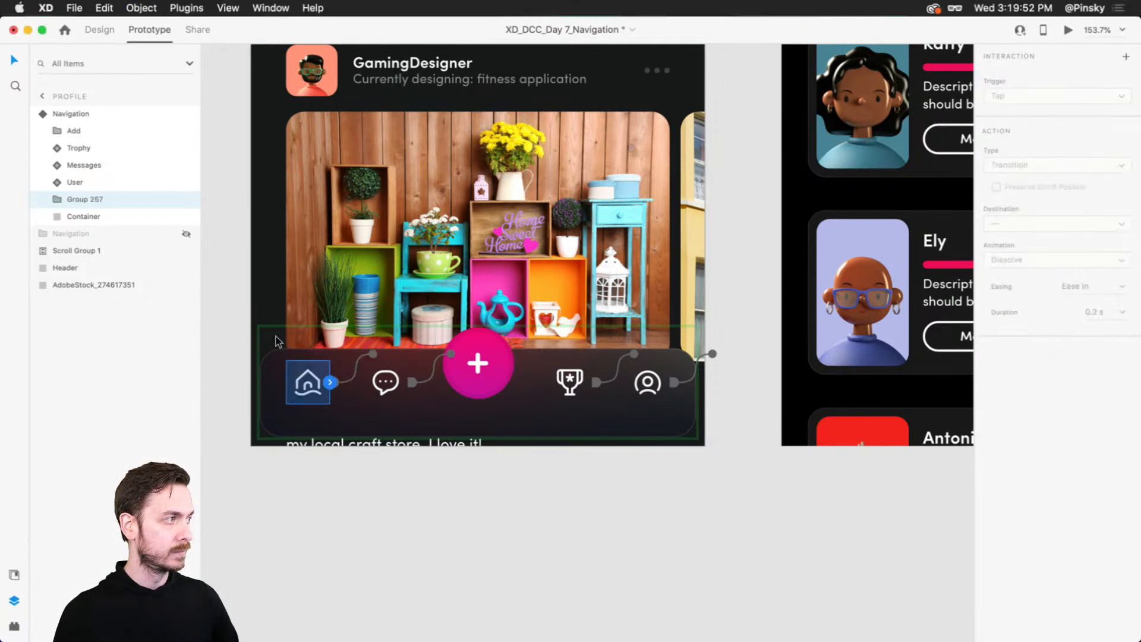
pyautogui.doubleClick(75, 199)
pyautogui.write('Home')
pyautogui.press('Return')
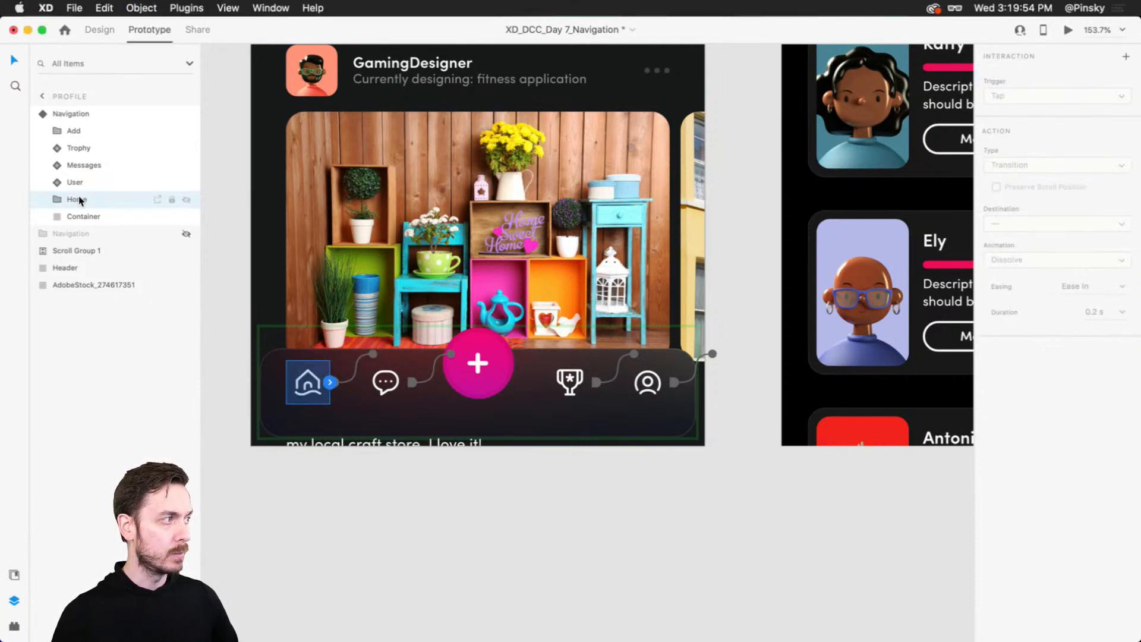
# - Wire the Home group to the Stories artboard with a tap transition and animation set to None
pyautogui.moveTo(330, 382); pyautogui.dragTo(951, 178)
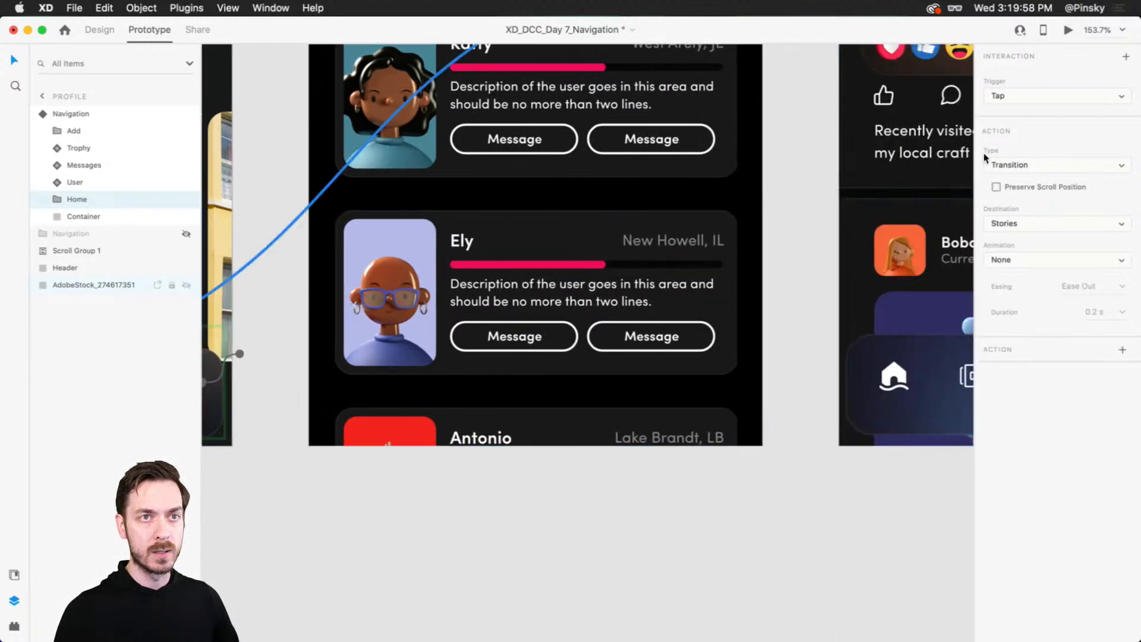
pyautogui.press('super+minus')
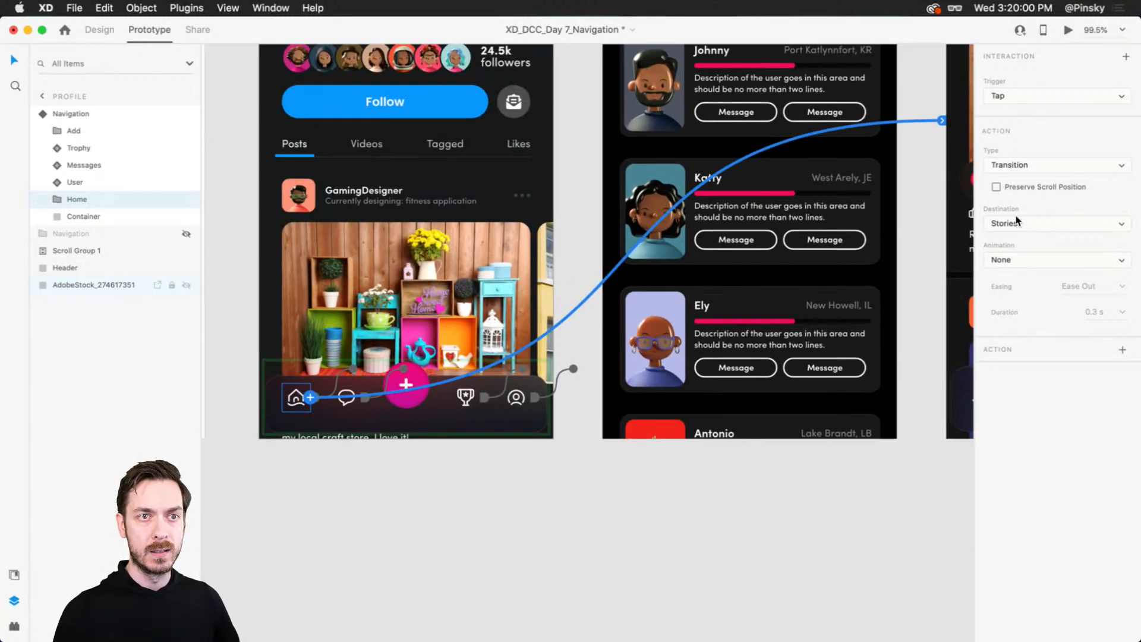
pyautogui.click(1027, 256)
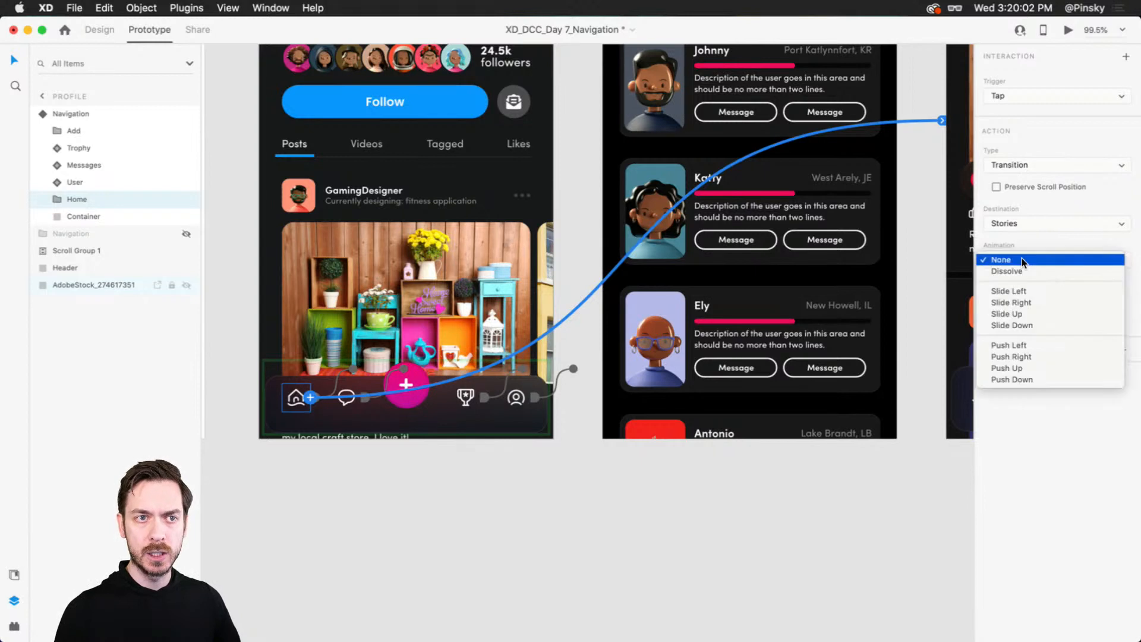
pyautogui.click(1023, 258)
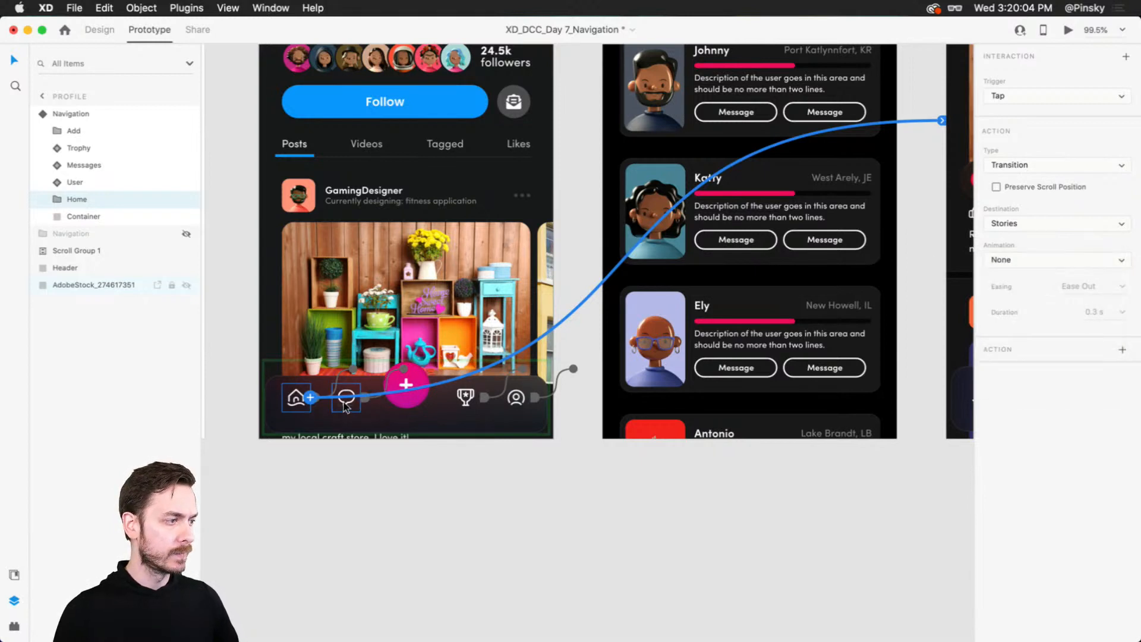
# - Wrap the Messages component in a group named Messages and wire it to the Messages artboard with a tap transition
pyautogui.click(344, 403)
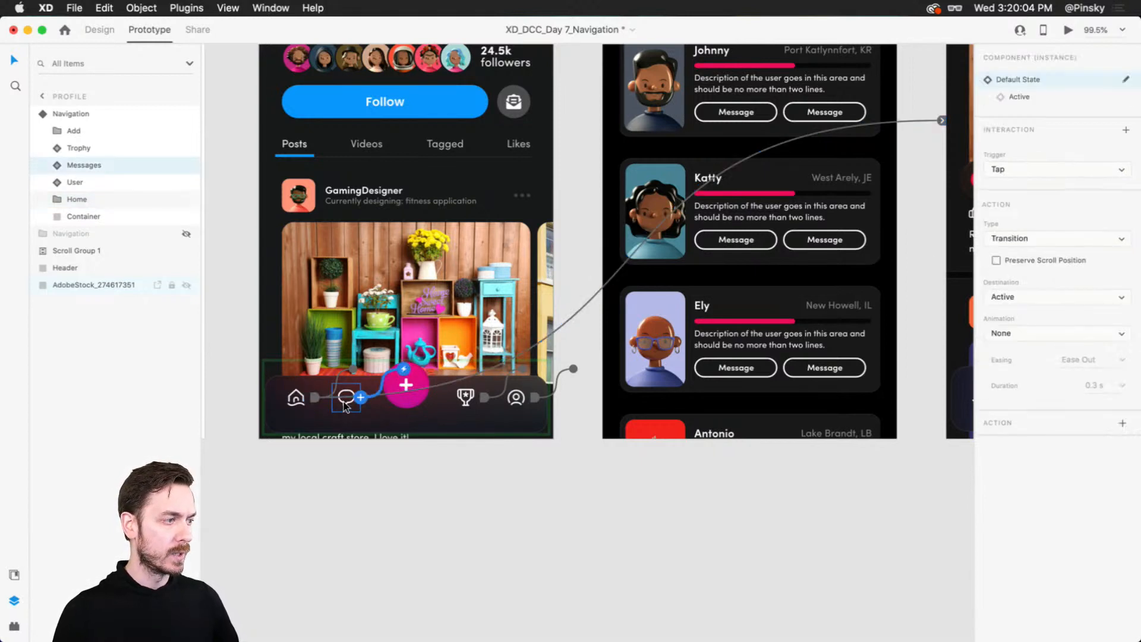
pyautogui.press('super+g')
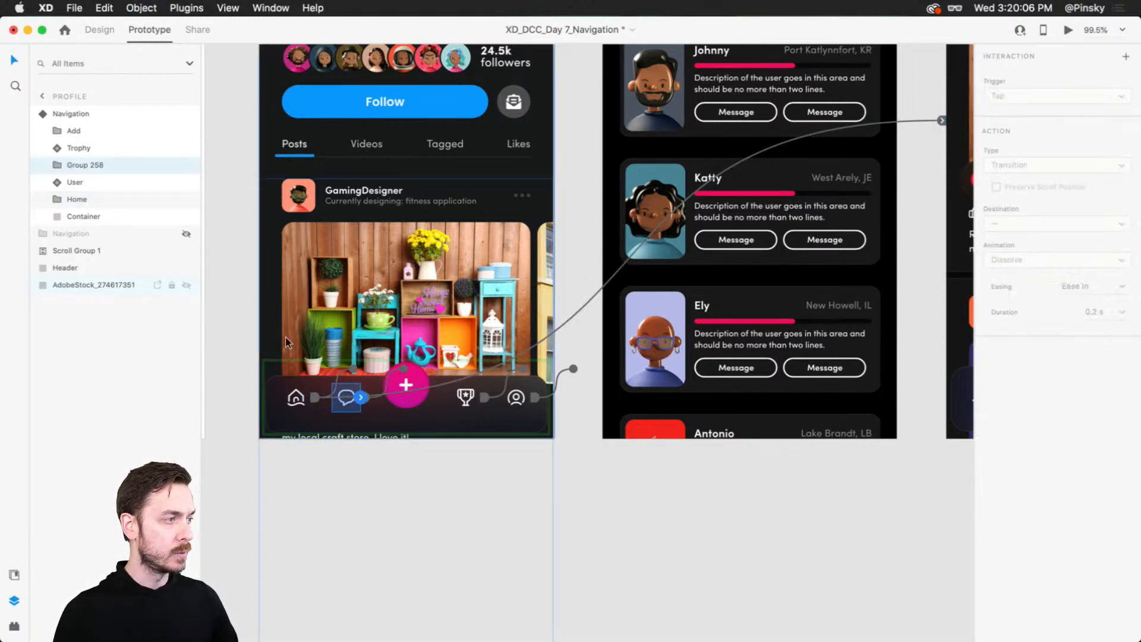
pyautogui.doubleClick(85, 164)
pyautogui.write('Messages')
pyautogui.press('Return')
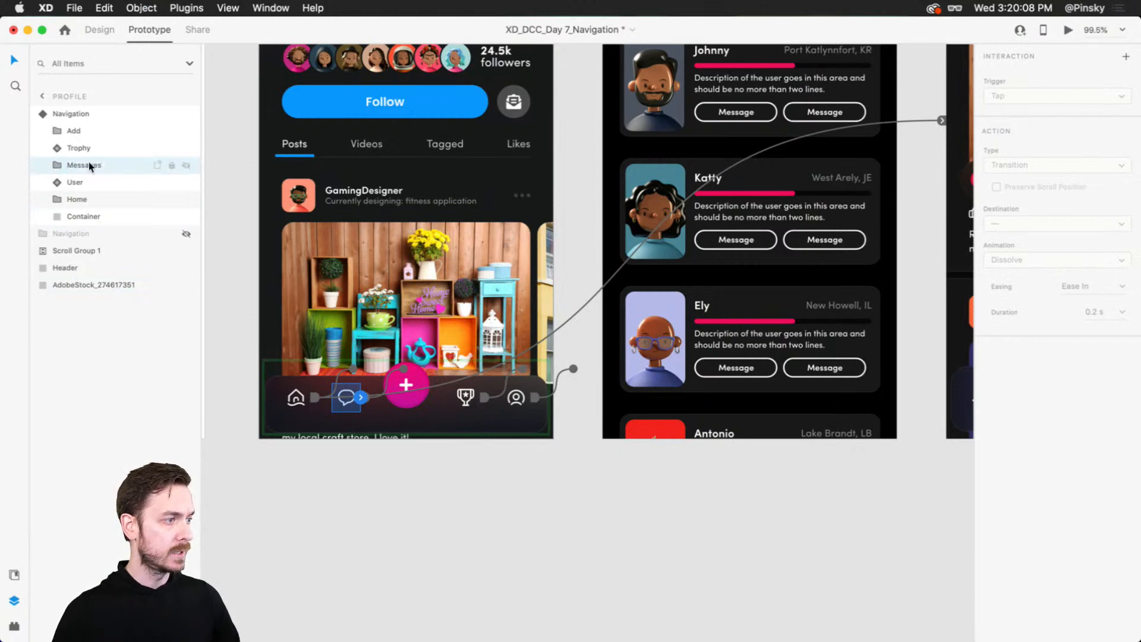
pyautogui.moveTo(360, 397); pyautogui.dragTo(859, 172)
pyautogui.hscroll(-15, 654, 297)
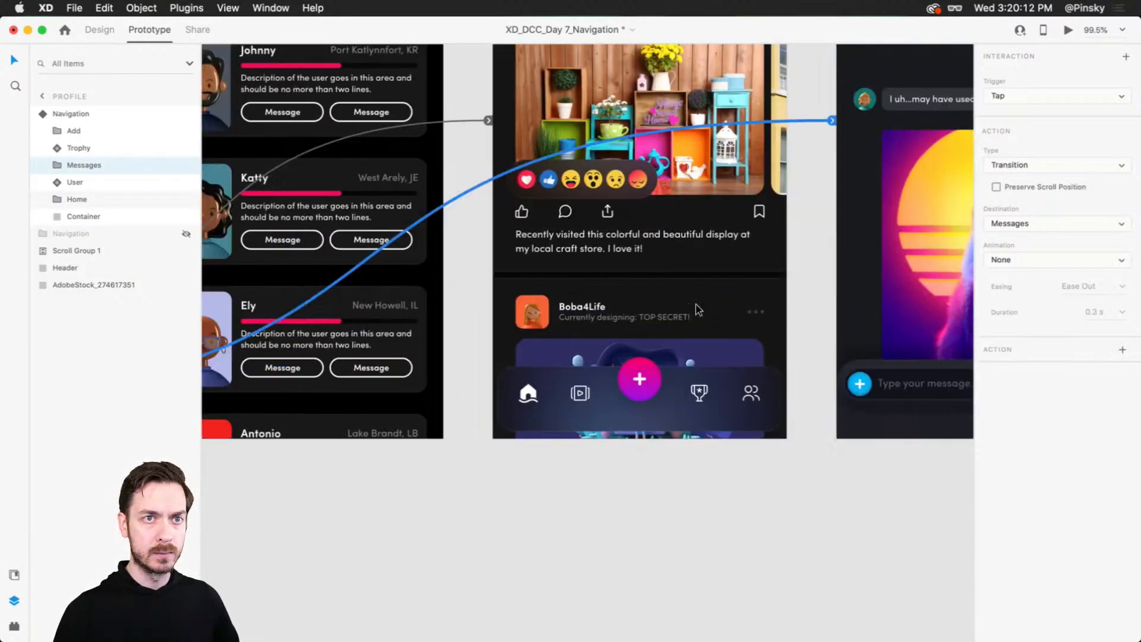
# - Wrap the Trophy component in a group named Trophy and wire it to the Friends artboard with a tap transition
pyautogui.click(648, 404)
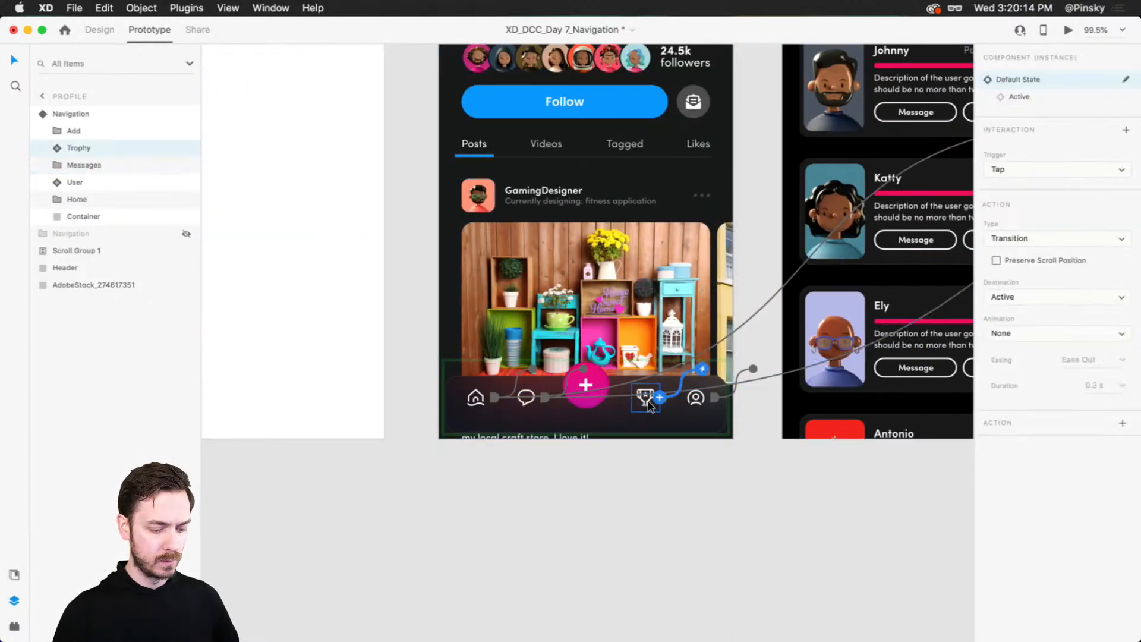
pyautogui.press('super+shift+g')
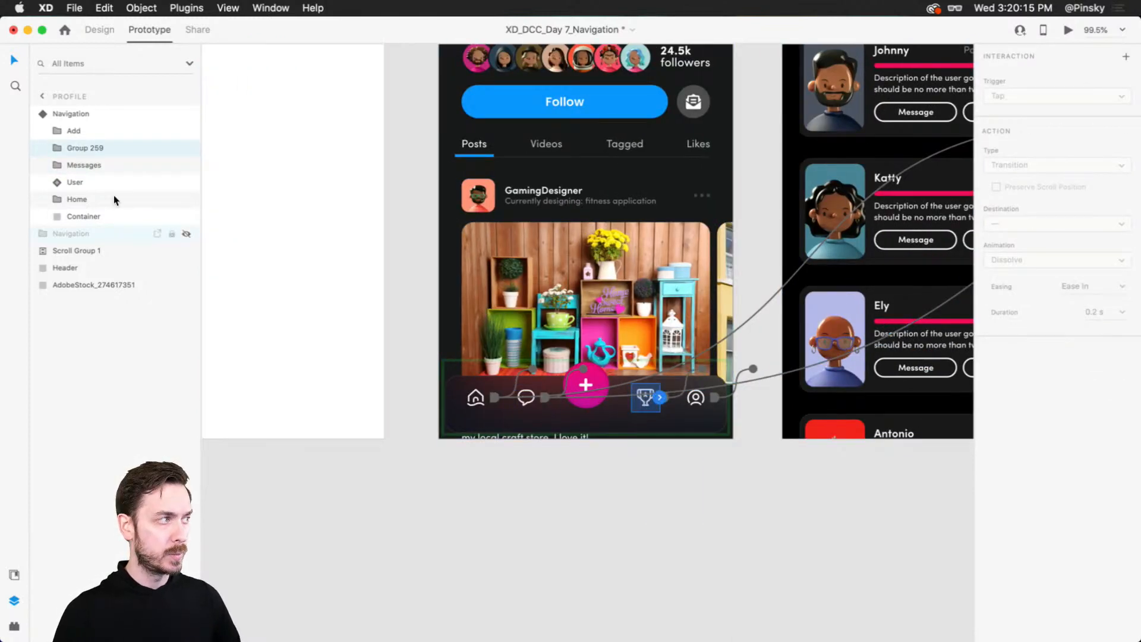
pyautogui.doubleClick(78, 148)
pyautogui.write('Tr')
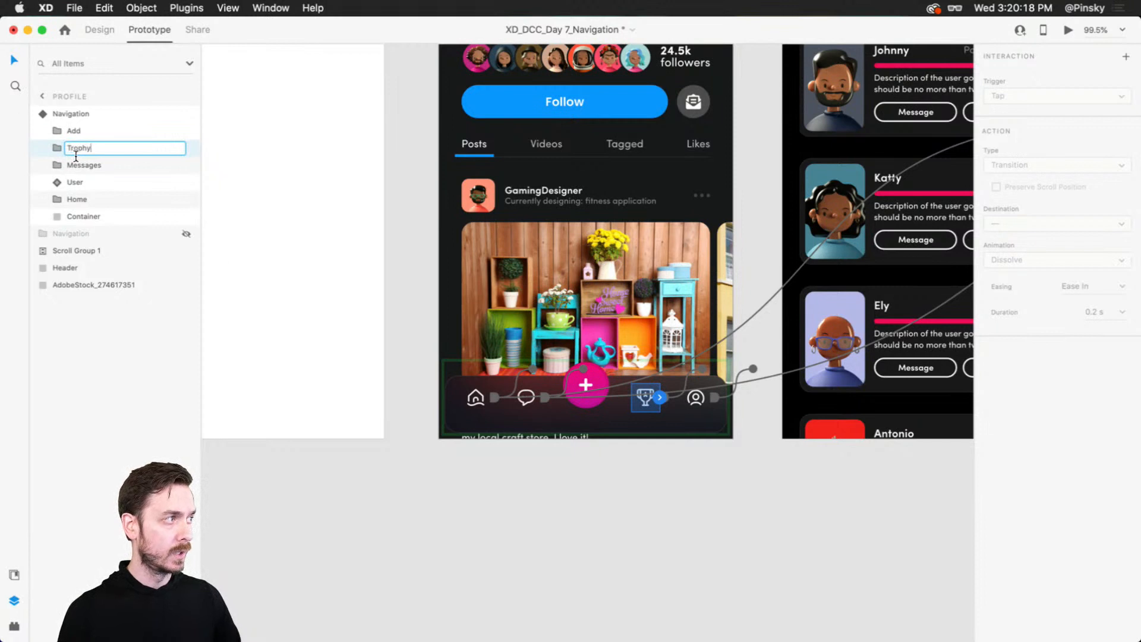
pyautogui.write('ophy')
pyautogui.press('Return')
pyautogui.moveTo(659, 397); pyautogui.dragTo(862, 172)
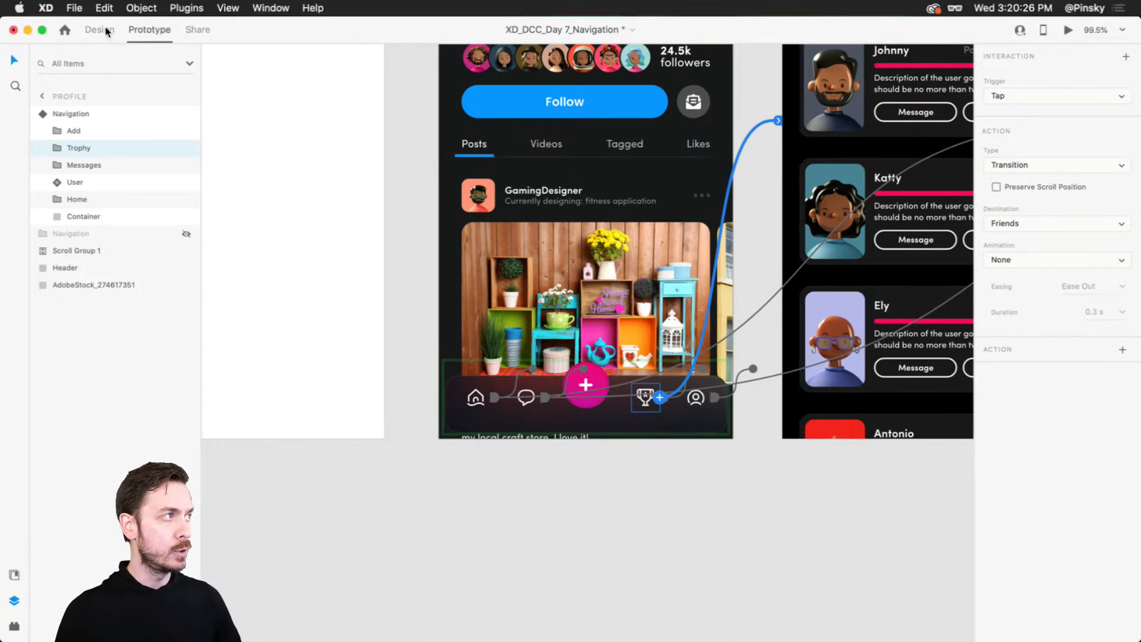
# - Move the Navigation component from the Profile artboard to the bottom of the blank Navigation artboard and return to prototyping
pyautogui.hotkey('ctrl', 'Tab')
pyautogui.press('Escape')
pyautogui.hscroll(-5, 654, 386)
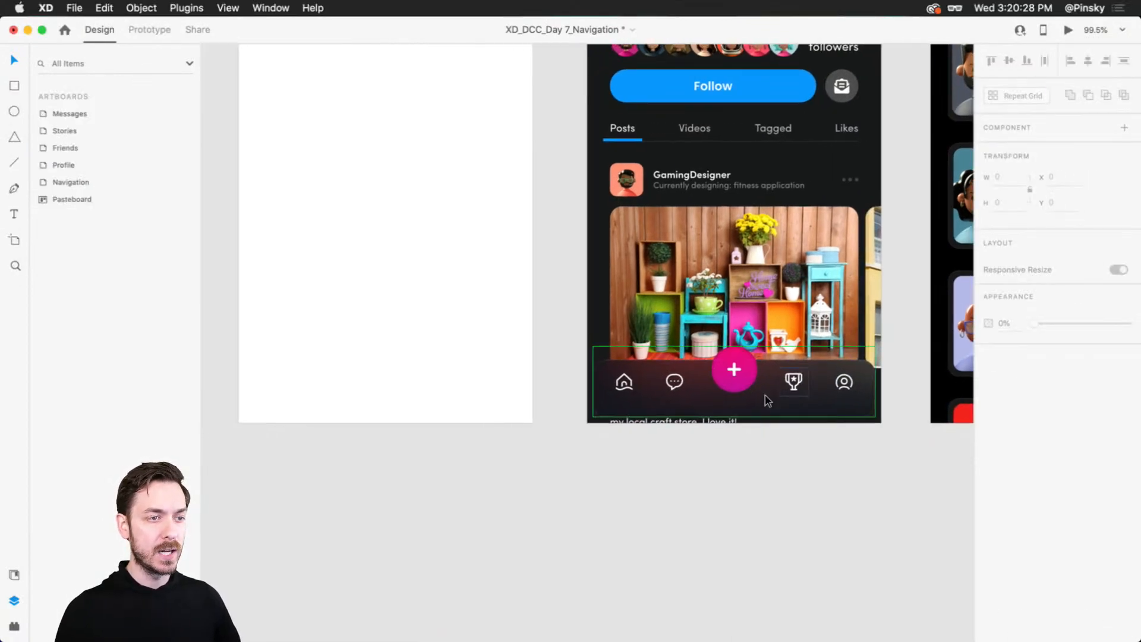
pyautogui.moveTo(764, 400); pyautogui.dragTo(442, 382)
pyautogui.click(149, 37)
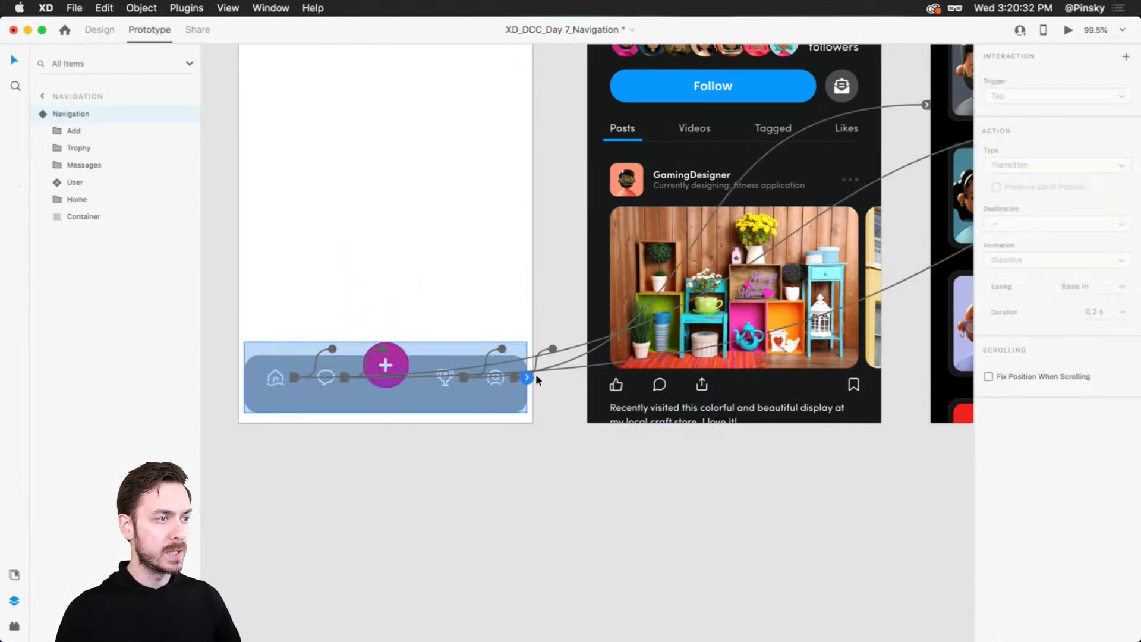
# - Wrap the User component in a group named User and wire it to the Profile artboard with a tap transition and no animation
pyautogui.doubleClick(493, 378)
pyautogui.scroll(5, 501, 381)
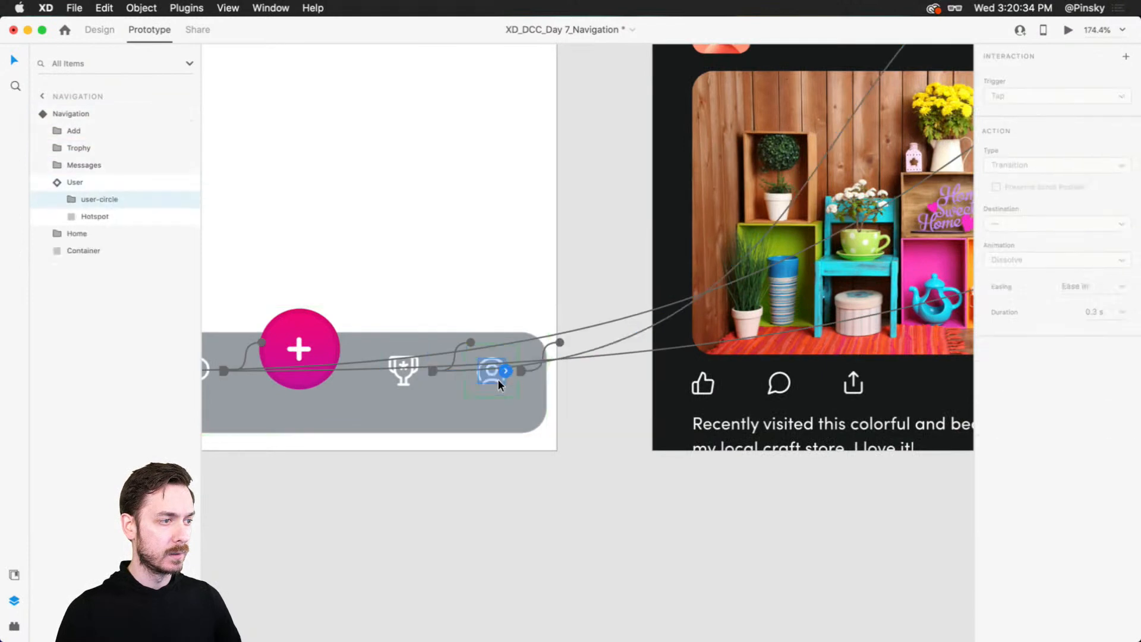
pyautogui.press('super+z')
pyautogui.press('super+z')
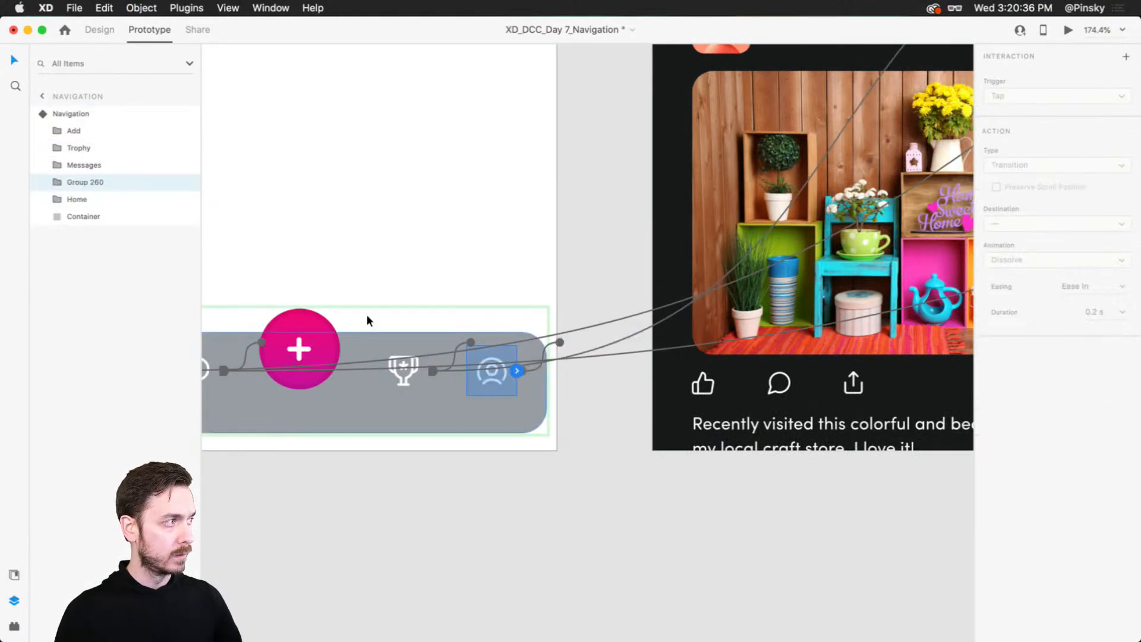
pyautogui.doubleClick(87, 183)
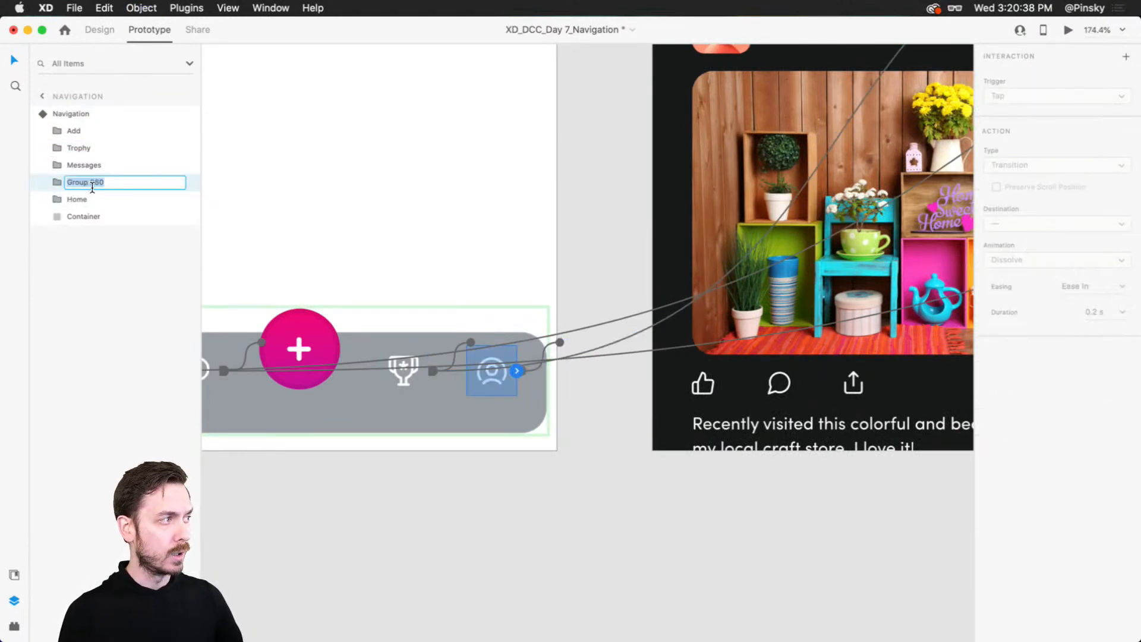
pyautogui.write('User')
pyautogui.press('Return')
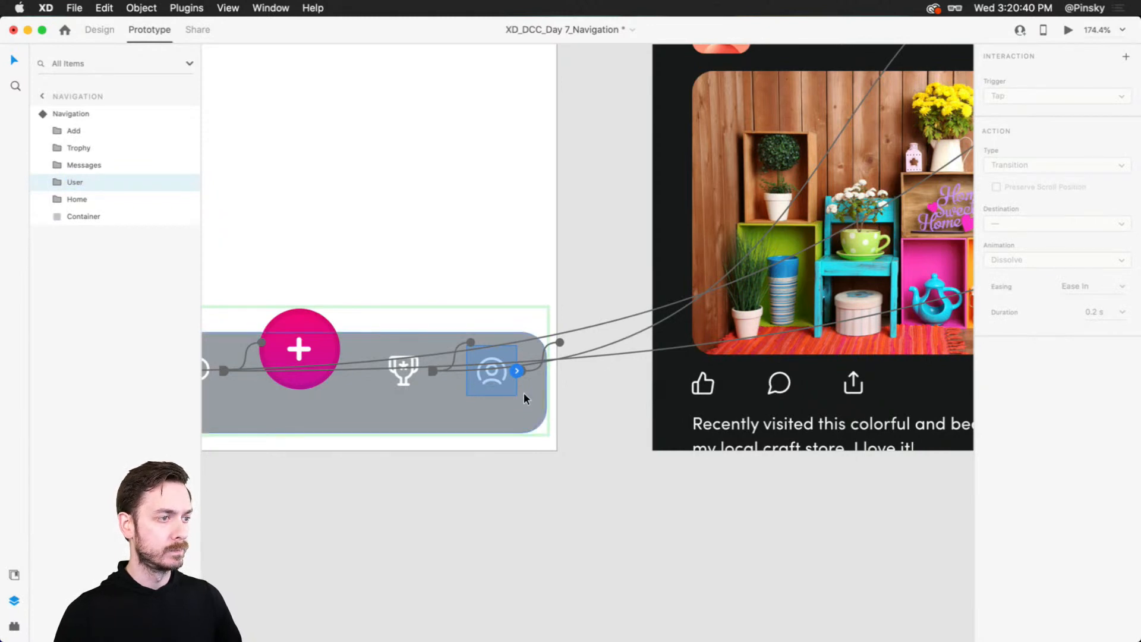
pyautogui.moveTo(517, 372); pyautogui.dragTo(781, 129)
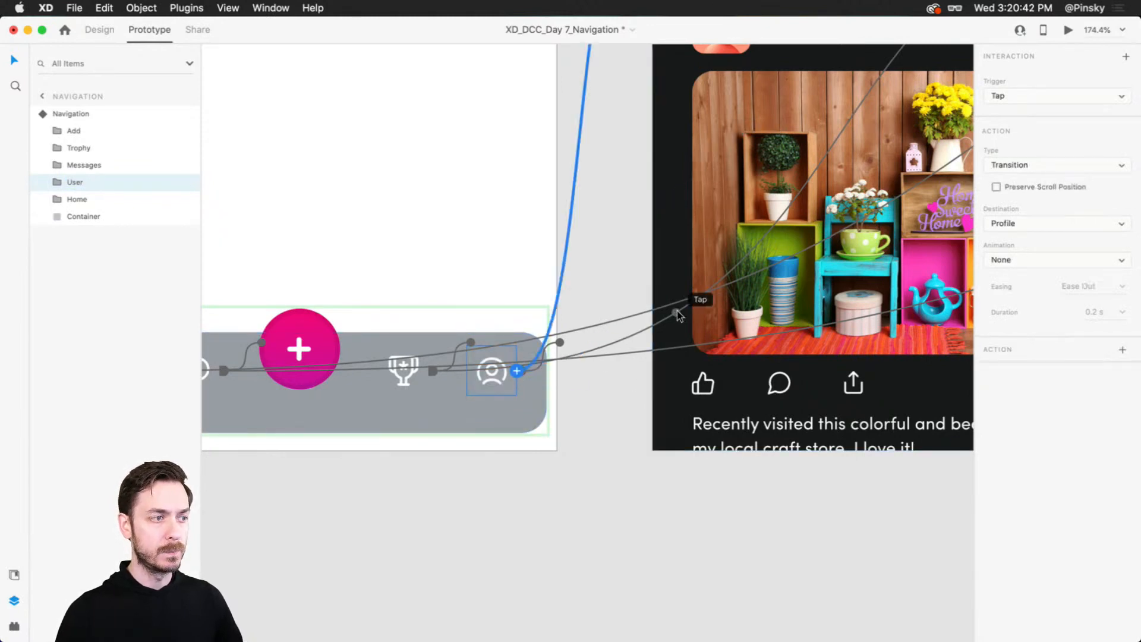
pyautogui.scroll(-5, 535, 297)
pyautogui.scroll(3, 534, 297)
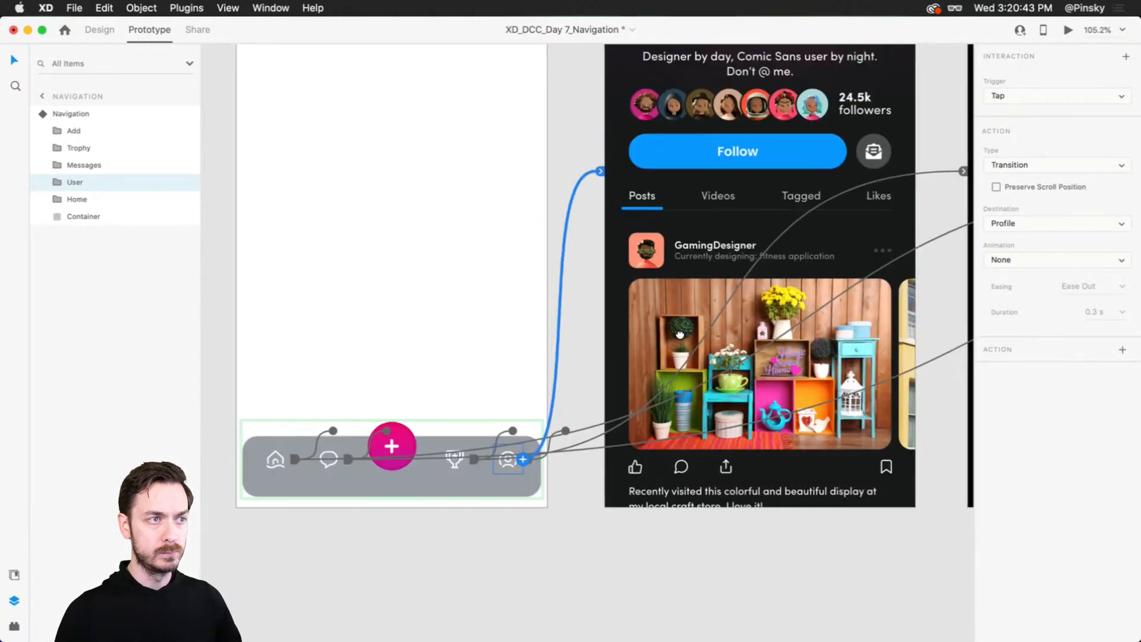
# - Return to design mode and inspect the Home group and the Home component nested inside it
pyautogui.click(100, 33)
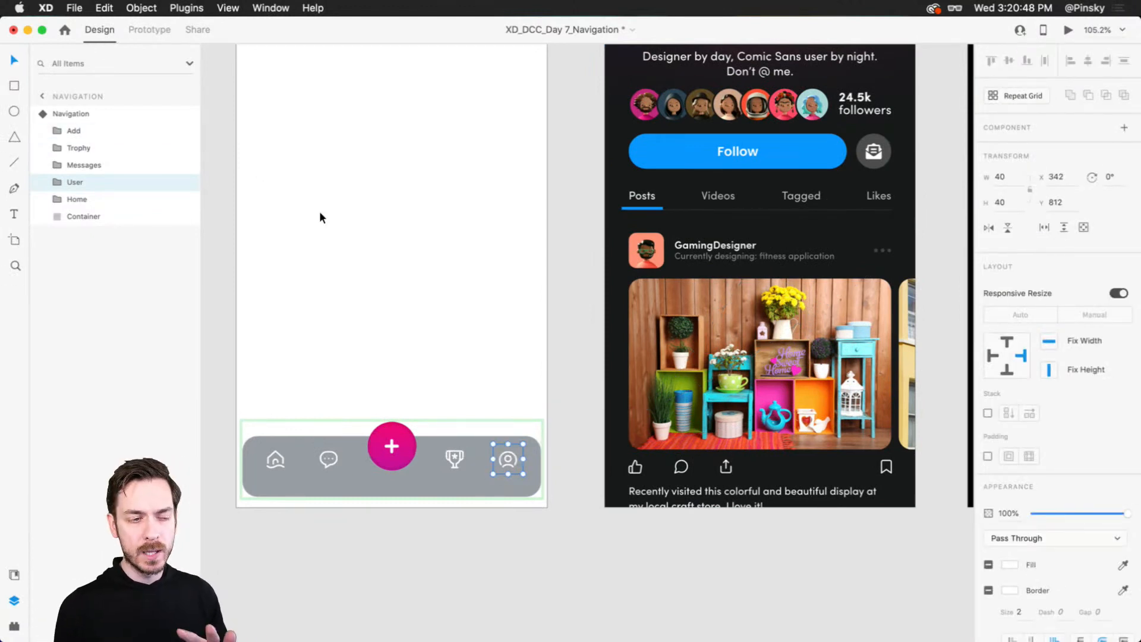
pyautogui.scroll(5, 276, 480)
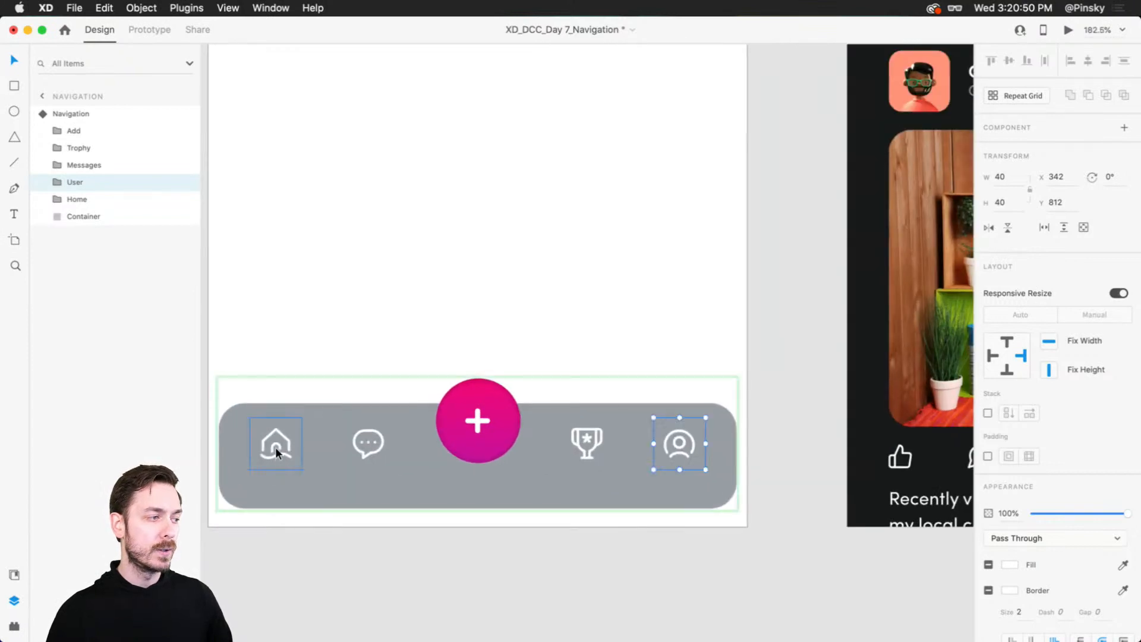
pyautogui.click(276, 444)
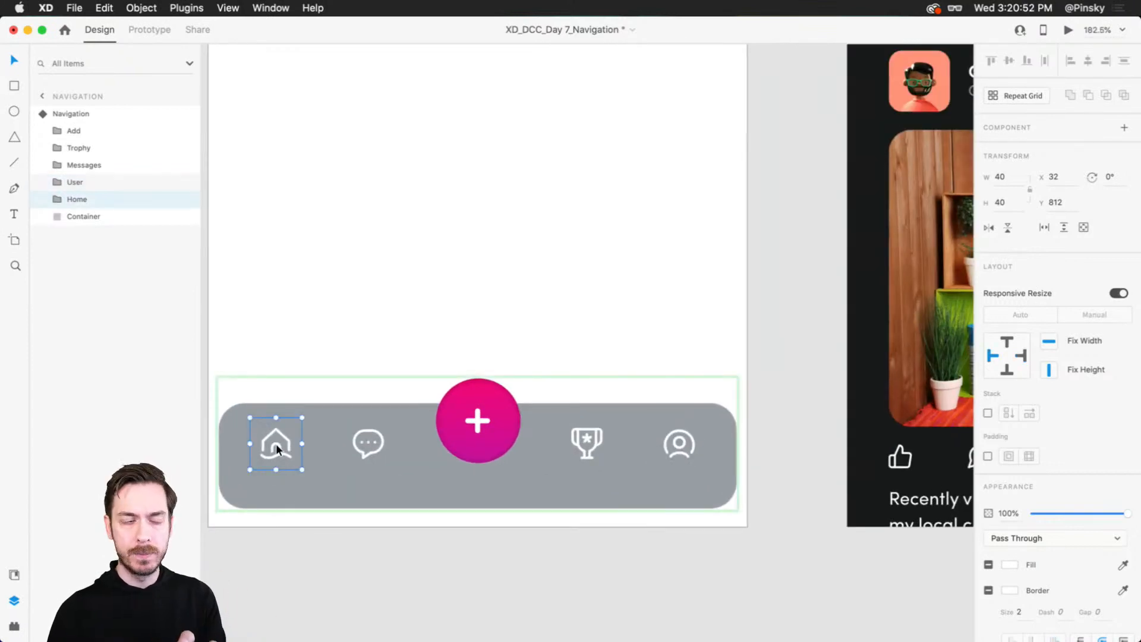
pyautogui.doubleClick(276, 444)
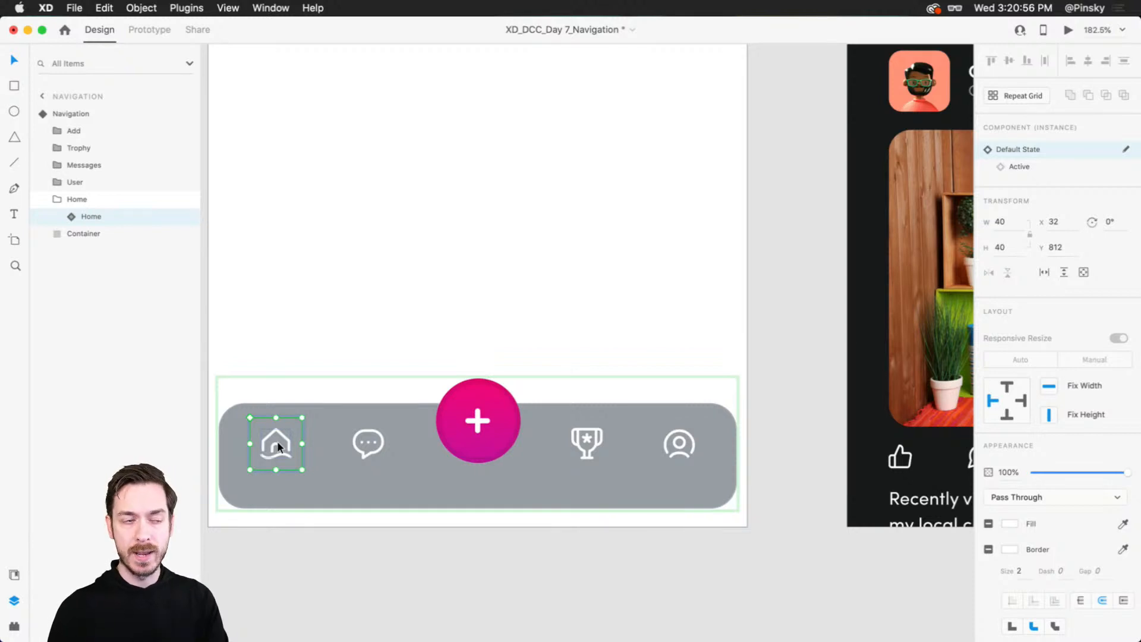
pyautogui.click(276, 443)
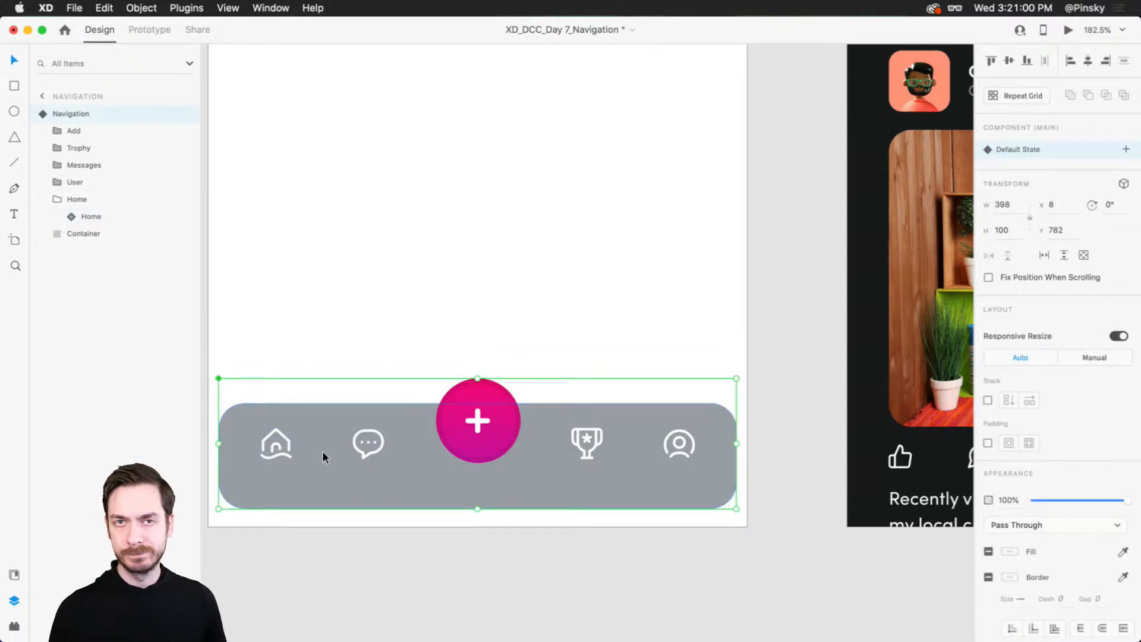
# - Move the main Navigation component from the Navigation artboard to the bottom of the Profile artboard
pyautogui.scroll(-5, 323, 451)
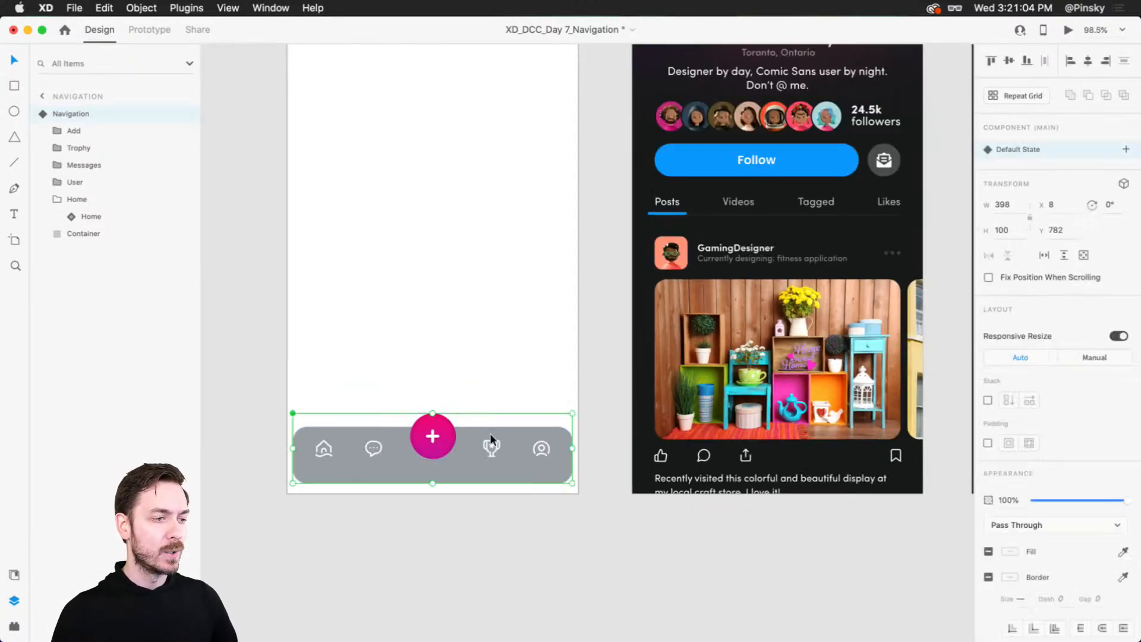
pyautogui.moveTo(433, 446); pyautogui.dragTo(780, 445)
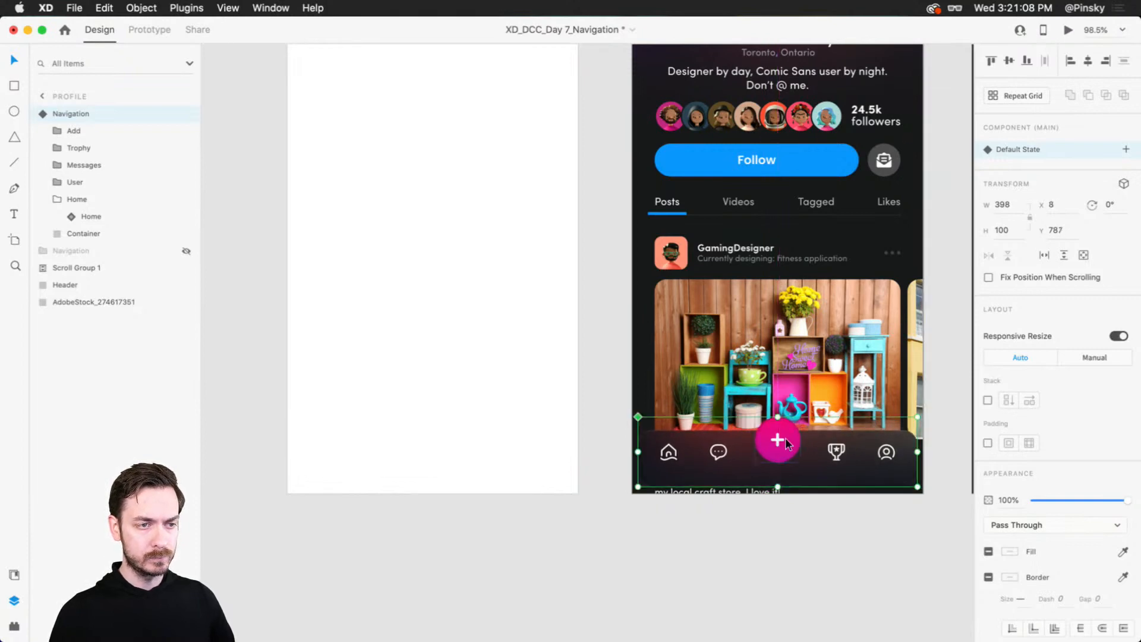
pyautogui.hscroll(5, 786, 437)
pyautogui.scroll(-3, 569, 430)
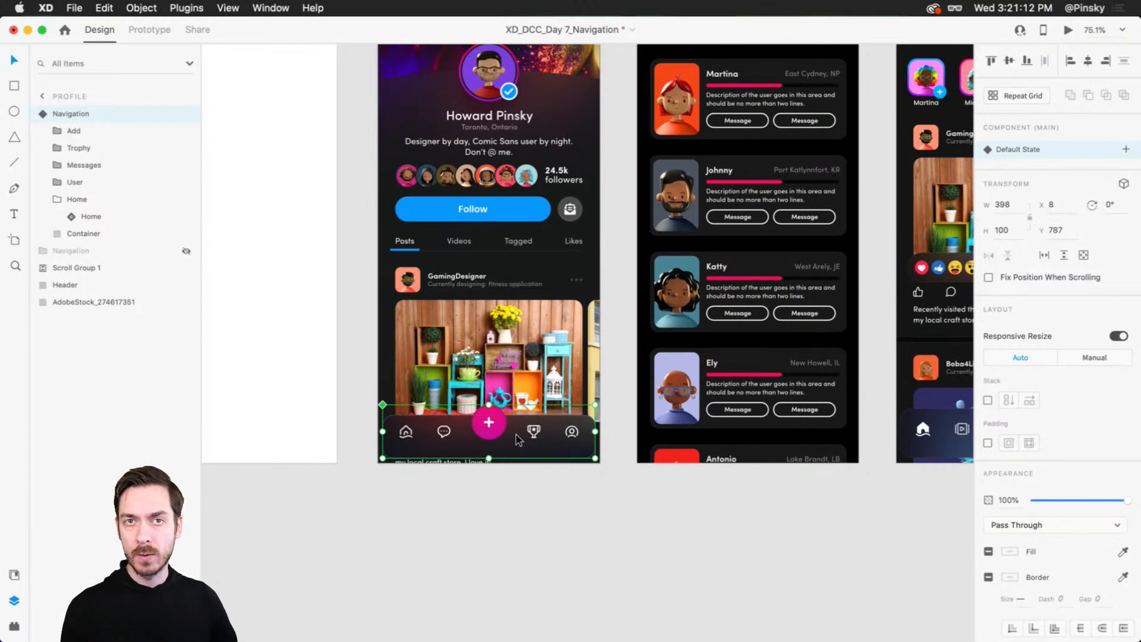
# - Try to place a Navigation instance from the document assets on the Friends artboard
pyautogui.press('super+shift+y')
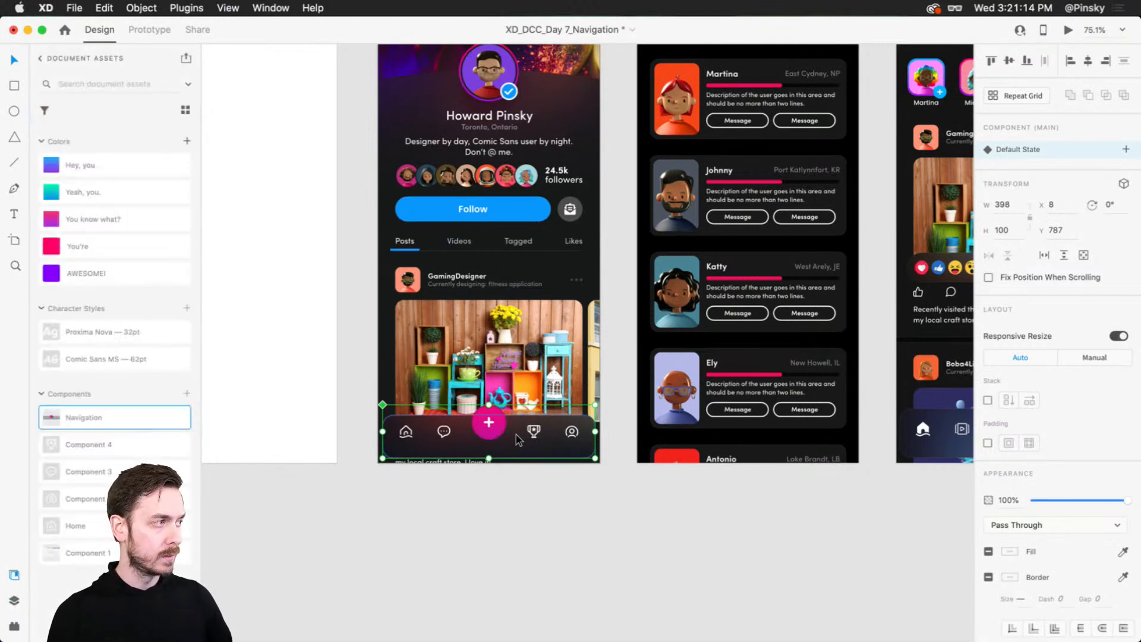
pyautogui.moveTo(121, 422); pyautogui.dragTo(816, 426)
pyautogui.press('super+z')
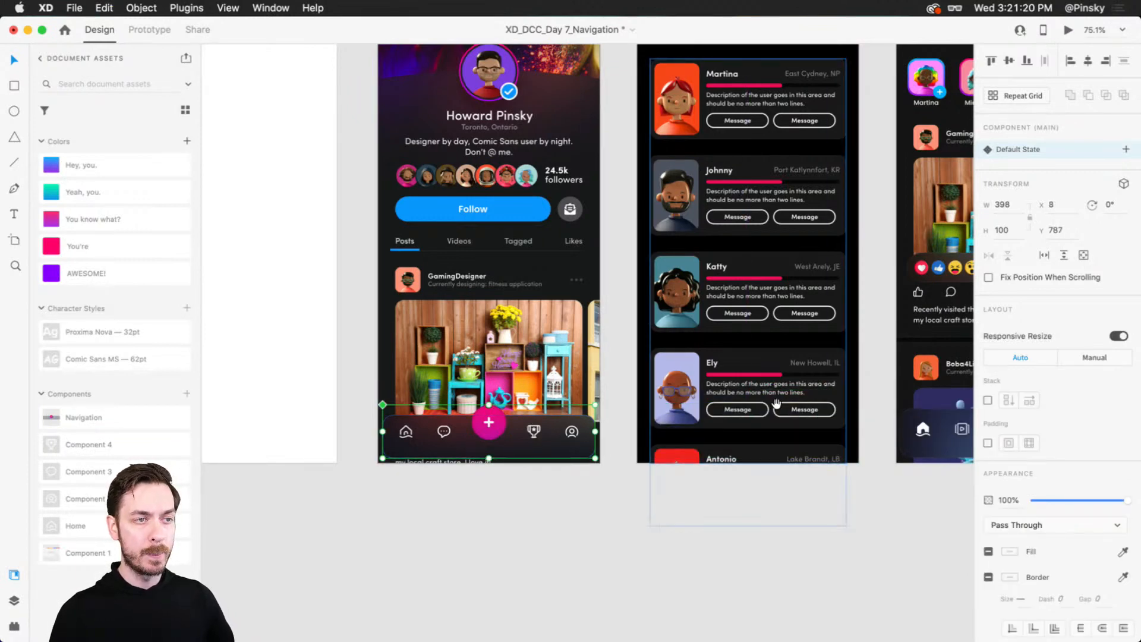
# - Paste the Navigation component at the bottom of the Friends, Stories and Messages artboards
pyautogui.scroll(-5, 588, 286)
pyautogui.click(439, 196)
pyautogui.keyDown('shift'); pyautogui.click(607, 196); pyautogui.keyUp('shift')
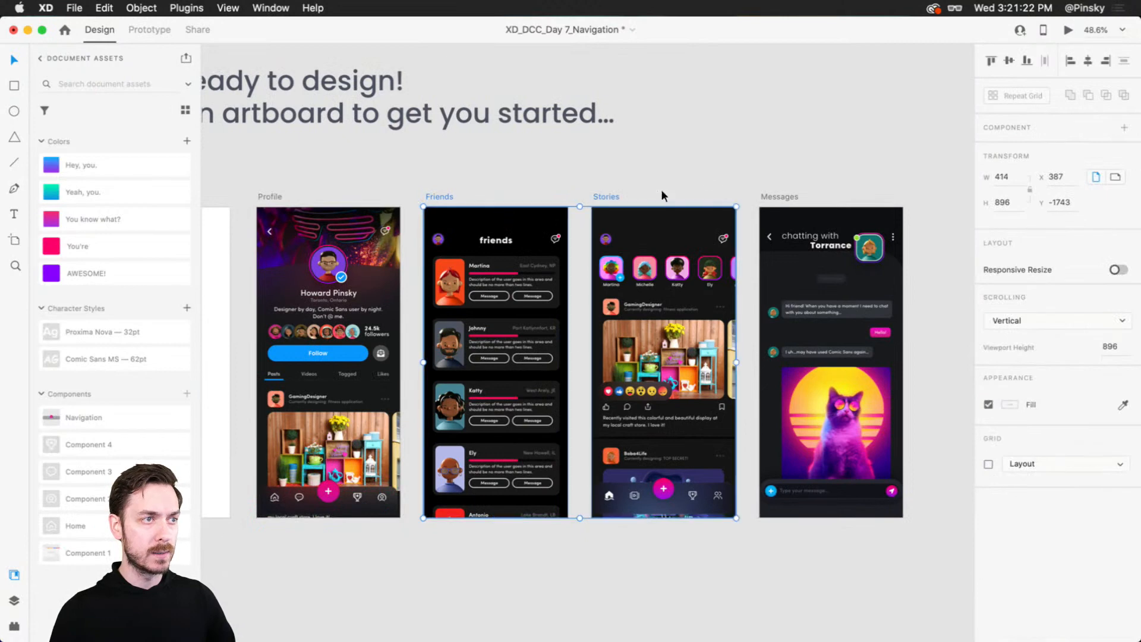
pyautogui.keyDown('shift'); pyautogui.click(781, 197); pyautogui.keyUp('shift')
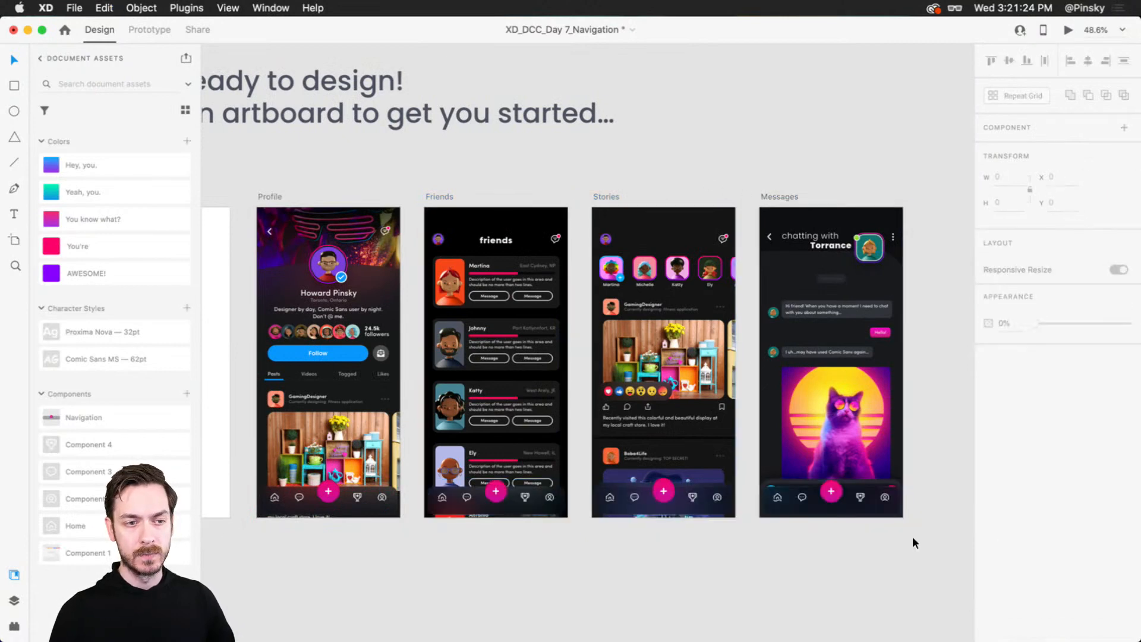
# - Try moving the Navigation instance on the Messages artboard up, clear of the message input bar
pyautogui.scroll(5, 906, 526)
pyautogui.scroll(5, 902, 522)
pyautogui.hscroll(2, 751, 445)
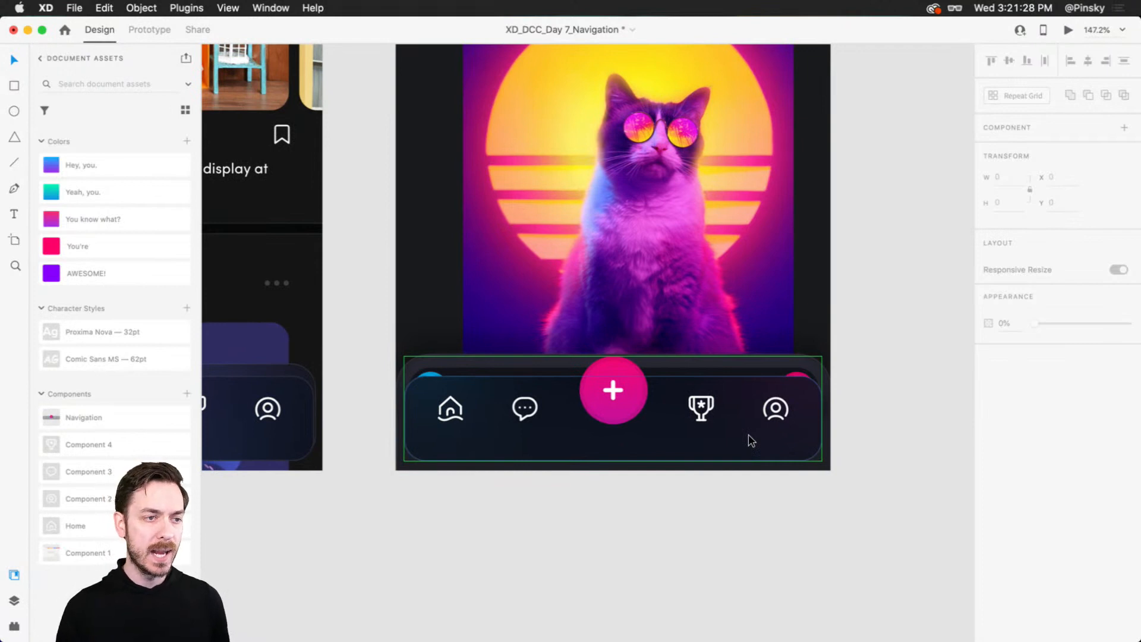
pyautogui.moveTo(746, 441); pyautogui.dragTo(731, 260)
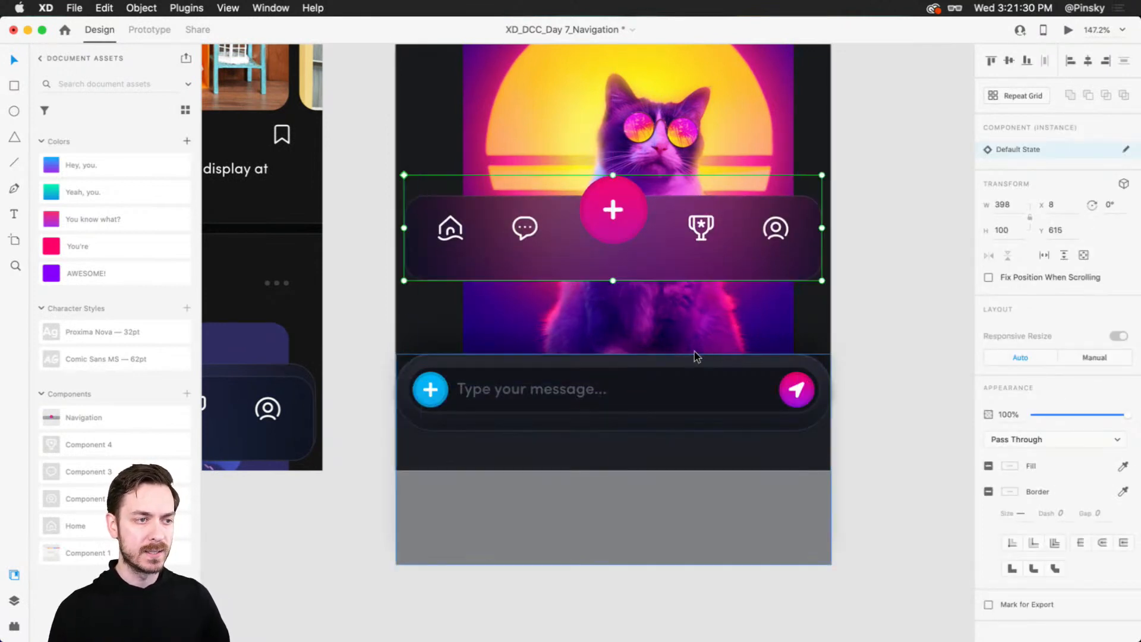
pyautogui.press('super+z')
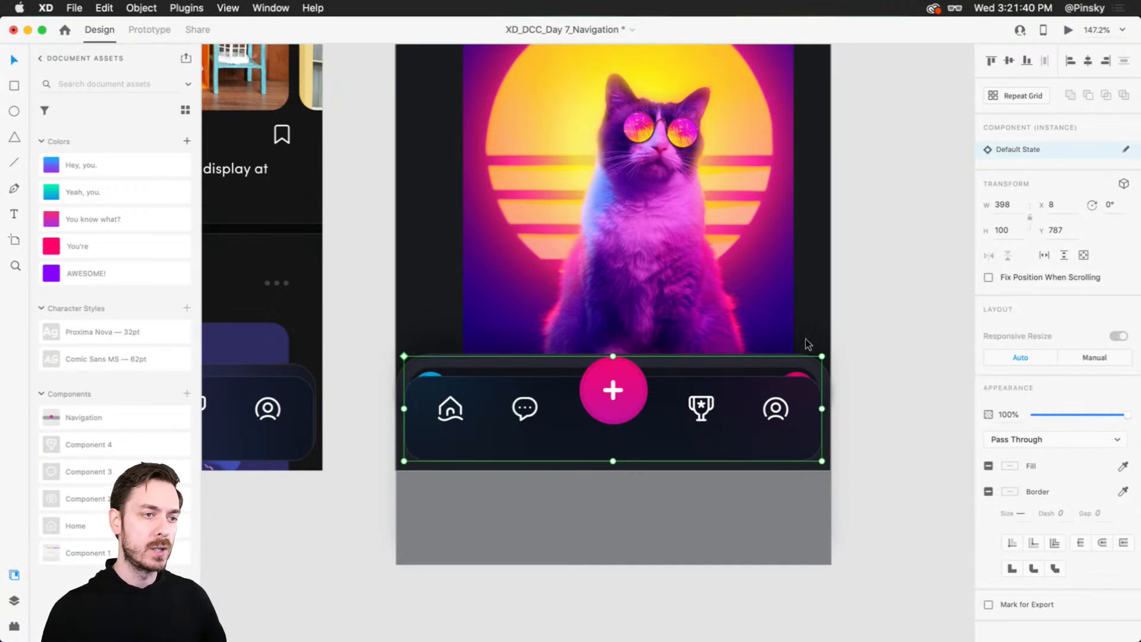
# - Try raising the message input bar above the Navigation instance and deleting that instance from the Messages artboard
pyautogui.press('super+z')
pyautogui.press('super+z')
pyautogui.press('super+shift+z')
pyautogui.press('super+shift+z')
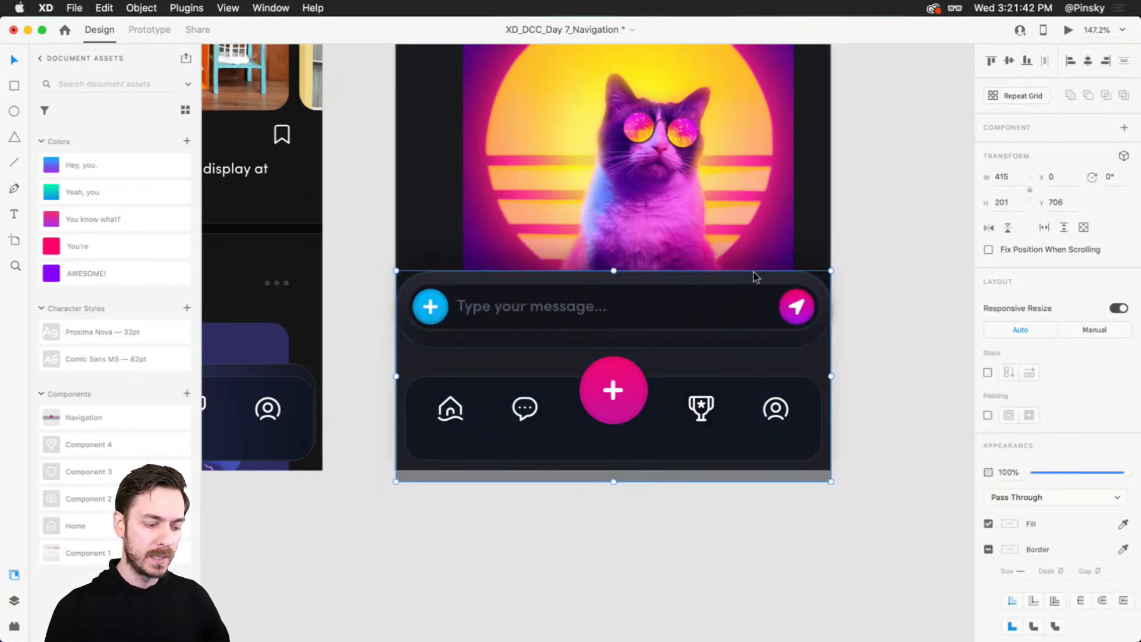
pyautogui.click(691, 417)
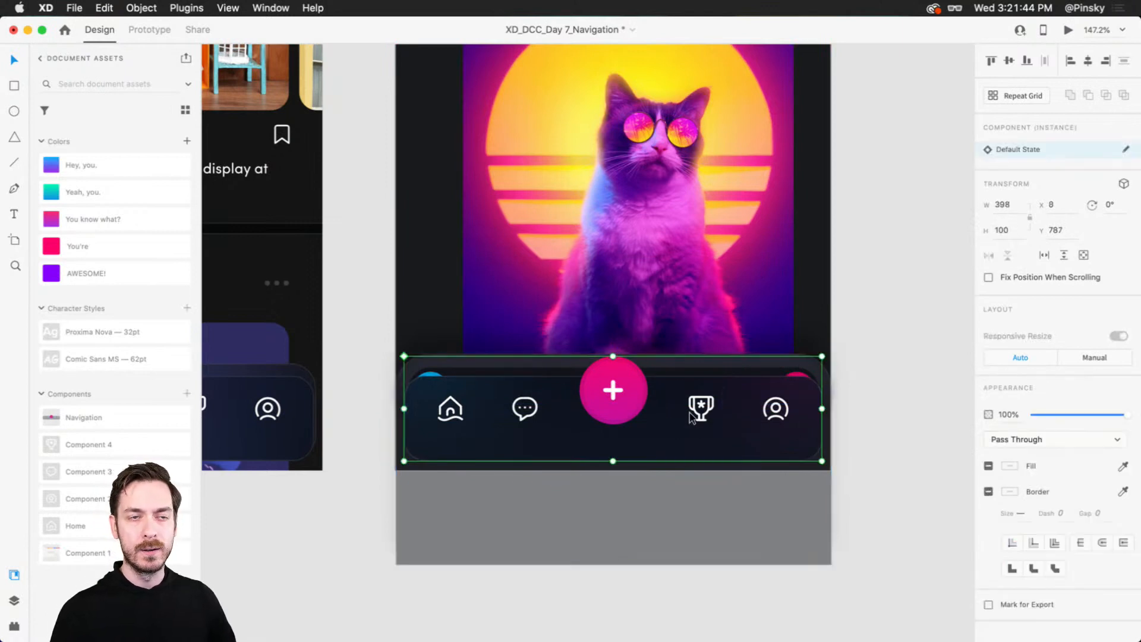
pyautogui.press('Delete')
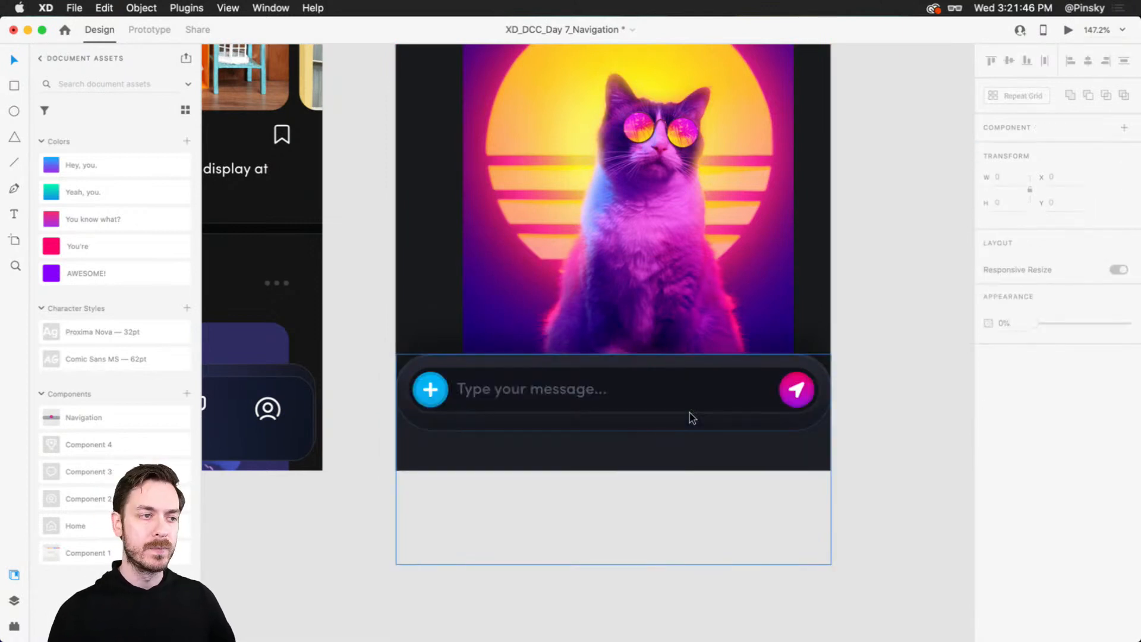
# - Undo the deletion of the Navigation instance on Messages and raise the message input bar to Y 696
pyautogui.press('super+z')
pyautogui.press('super+z')
pyautogui.press('super+z')
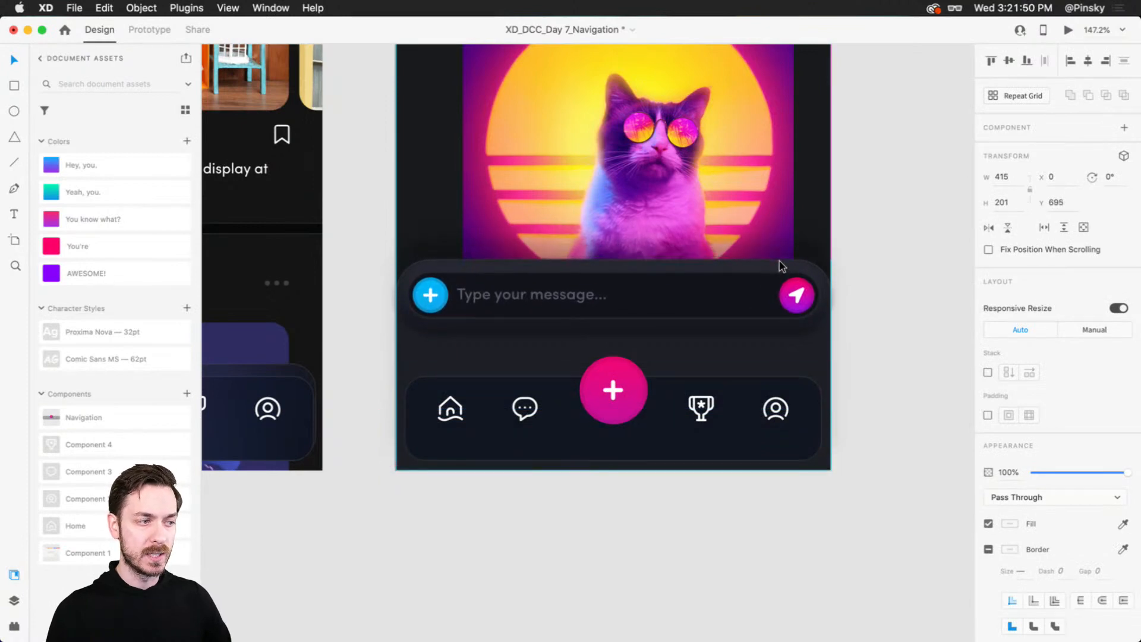
pyautogui.moveTo(782, 269); pyautogui.dragTo(782, 270)
pyautogui.scroll(-5, 634, 388)
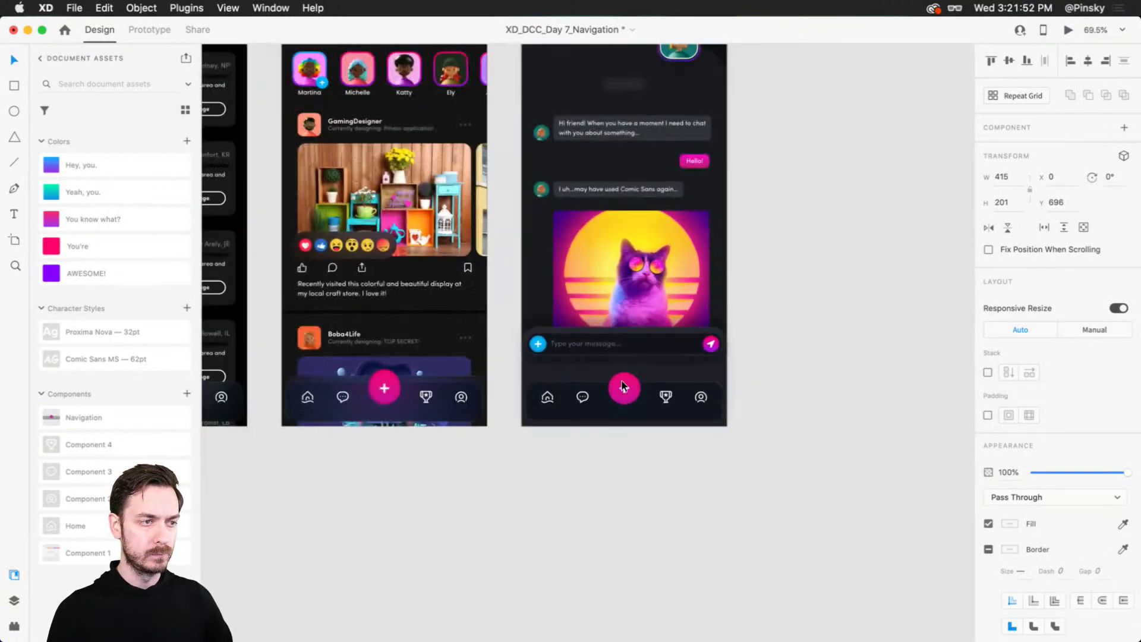
# - Locate the main Navigation component from its Messages instance and preview the icon states on the Profile screen
pyautogui.doubleClick(586, 410)
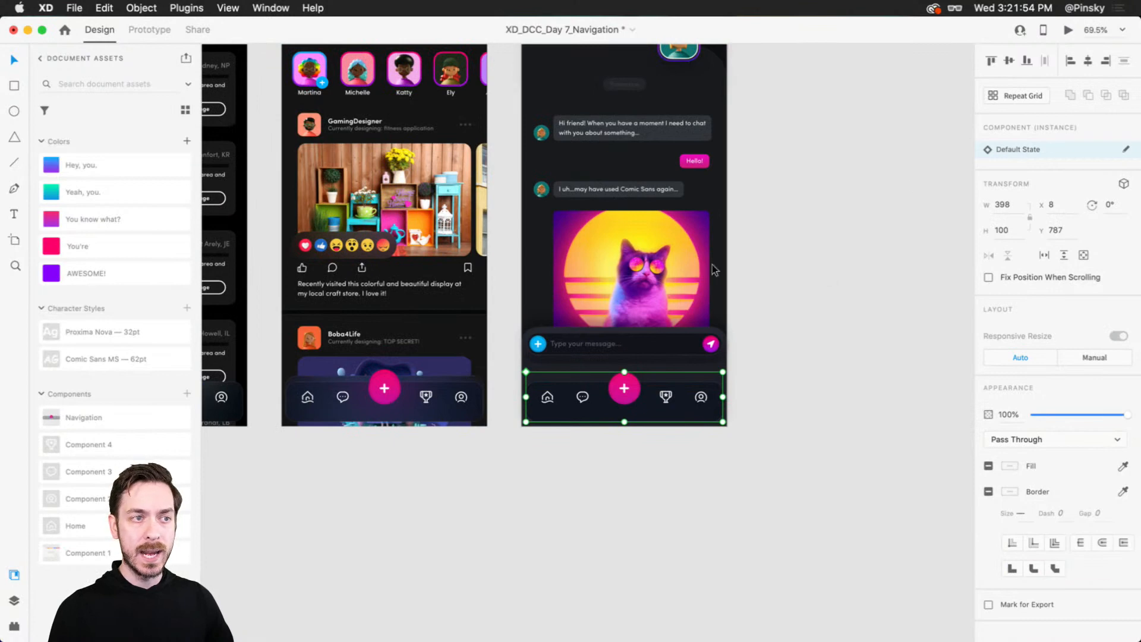
pyautogui.press('super+shift+k')
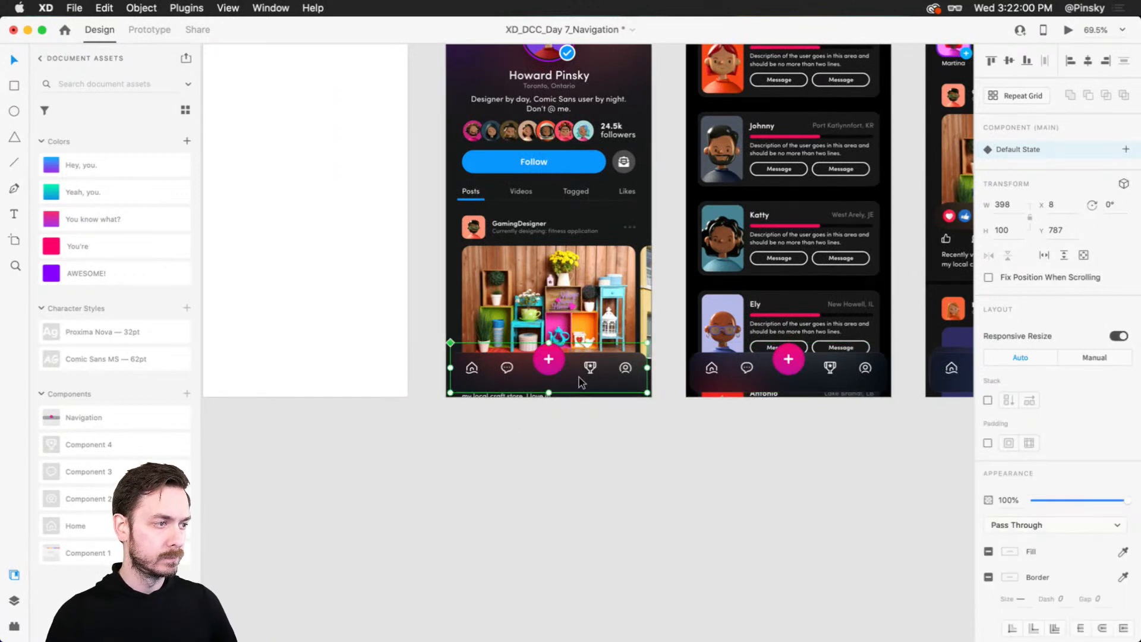
pyautogui.click(1068, 29)
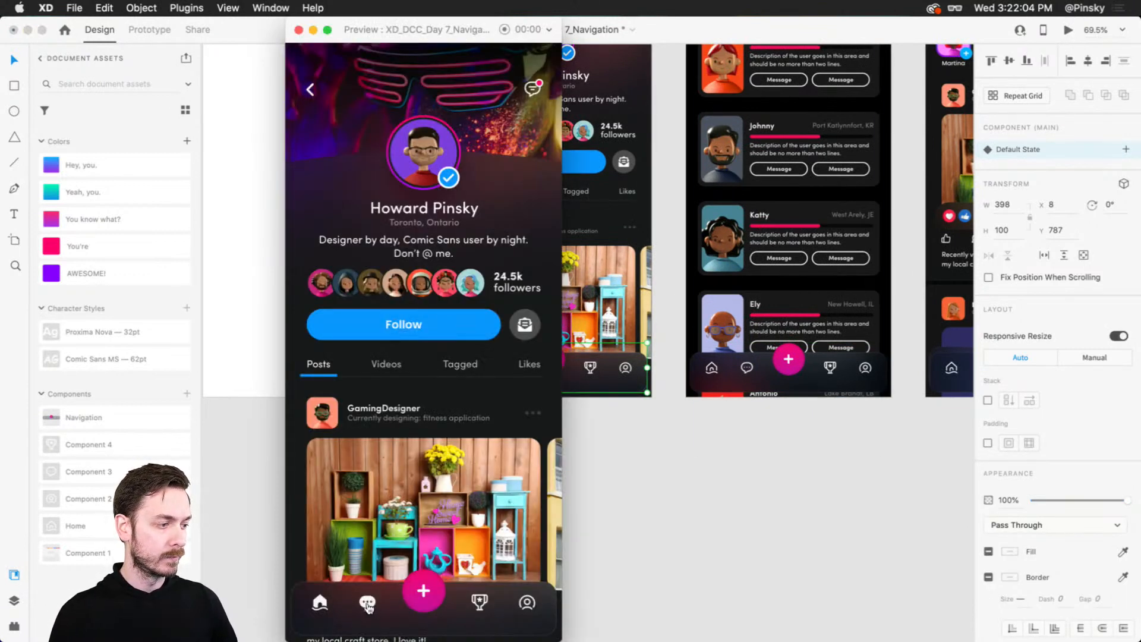
pyautogui.press('super+w')
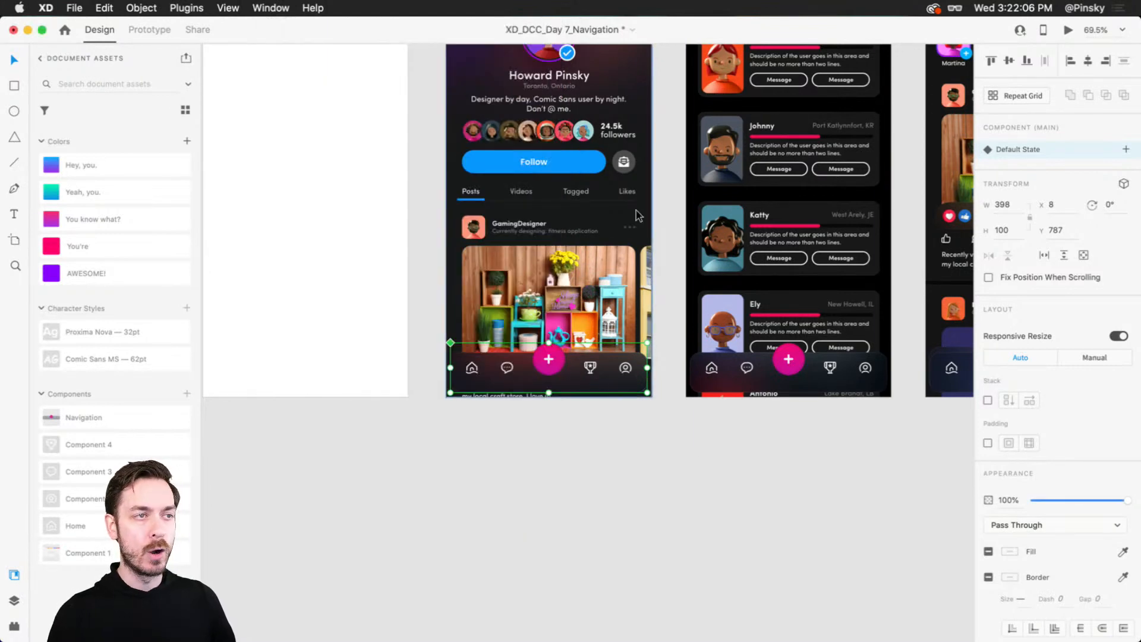
# - Undo the pasted Navigation instances, the message bar change and the move of the main component to the Profile artboard
pyautogui.press('super+z')
pyautogui.press('super+z')
pyautogui.press('super+z')
pyautogui.press('super+z')
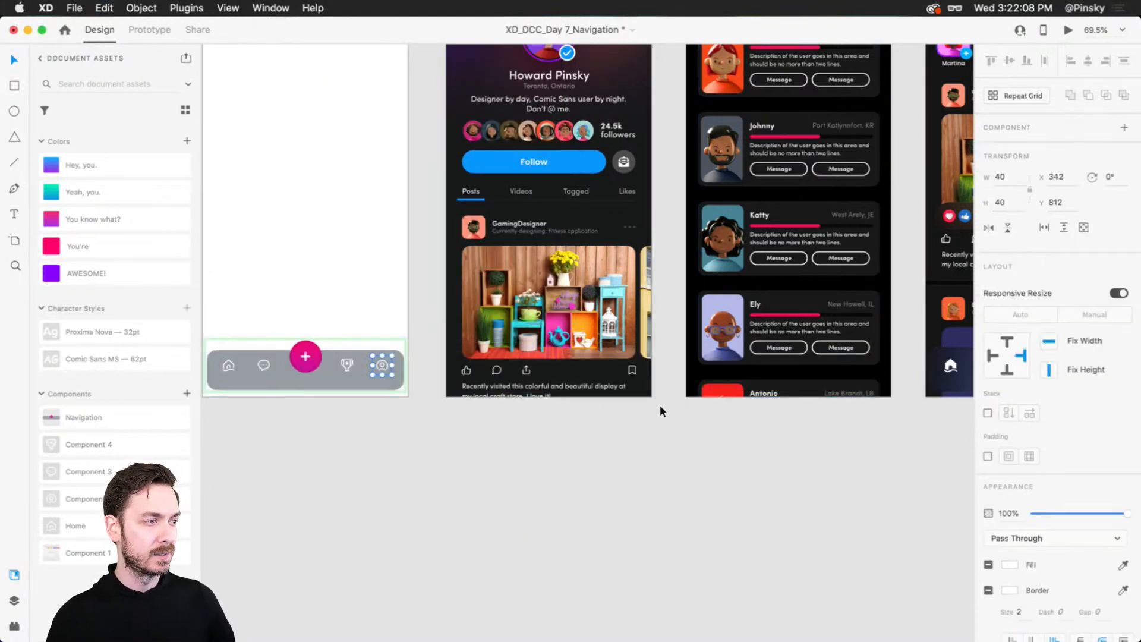
pyautogui.moveTo(341, 281); pyautogui.dragTo(461, 292)
pyautogui.click(540, 488)
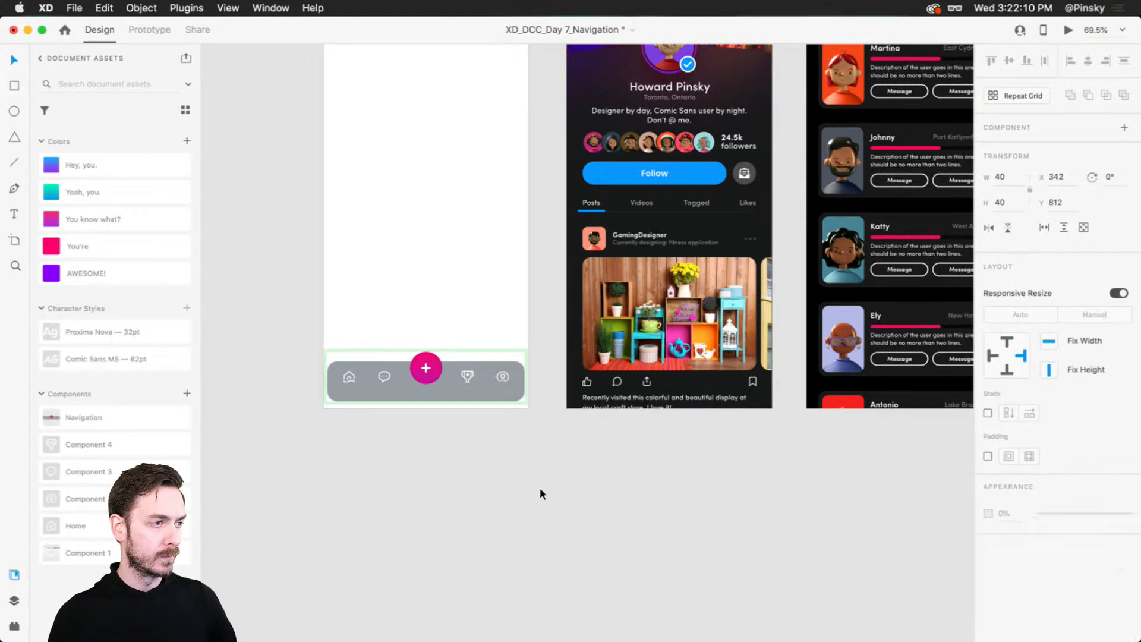
# - Add a new state named Home to the main Navigation component
pyautogui.click(431, 378)
pyautogui.press('super+z')
pyautogui.click(404, 333)
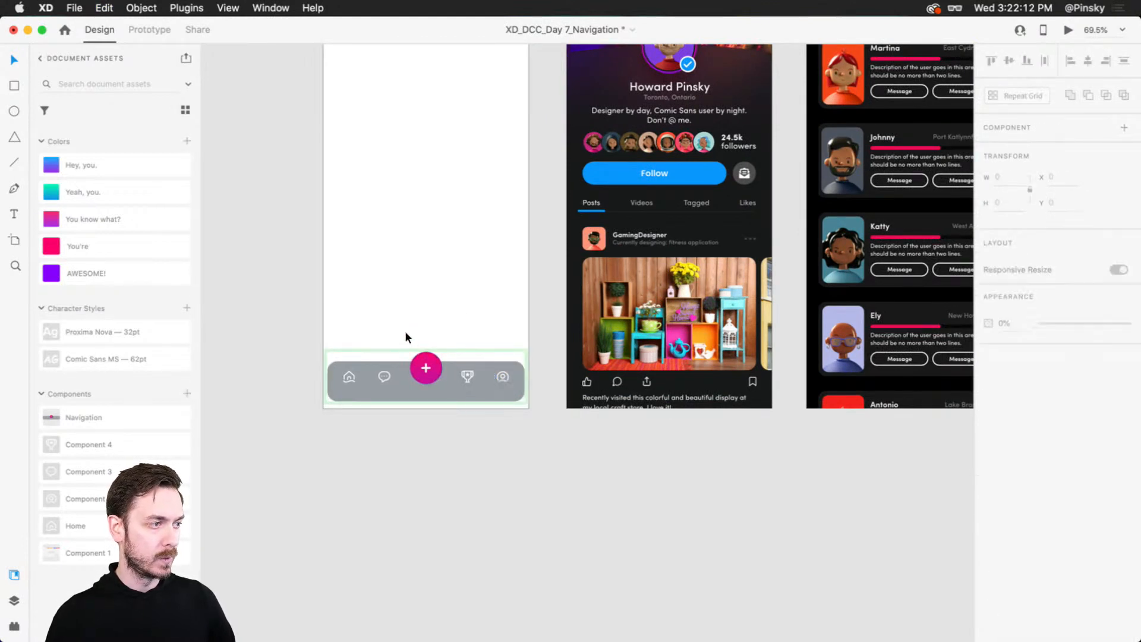
pyautogui.click(430, 381)
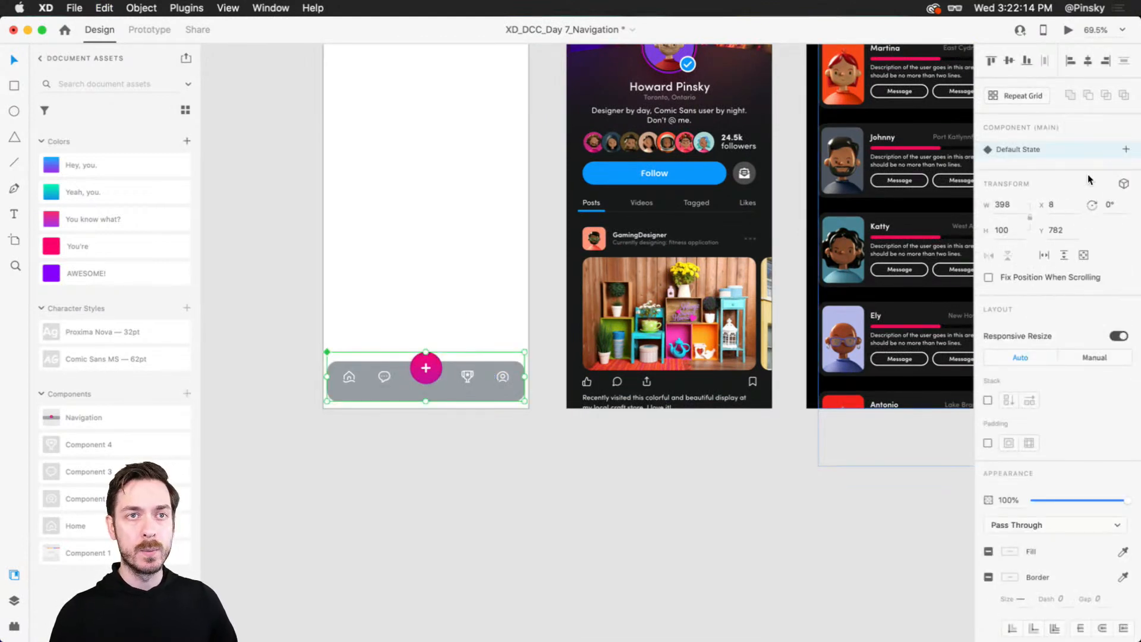
pyautogui.click(1126, 150)
pyautogui.click(1040, 153)
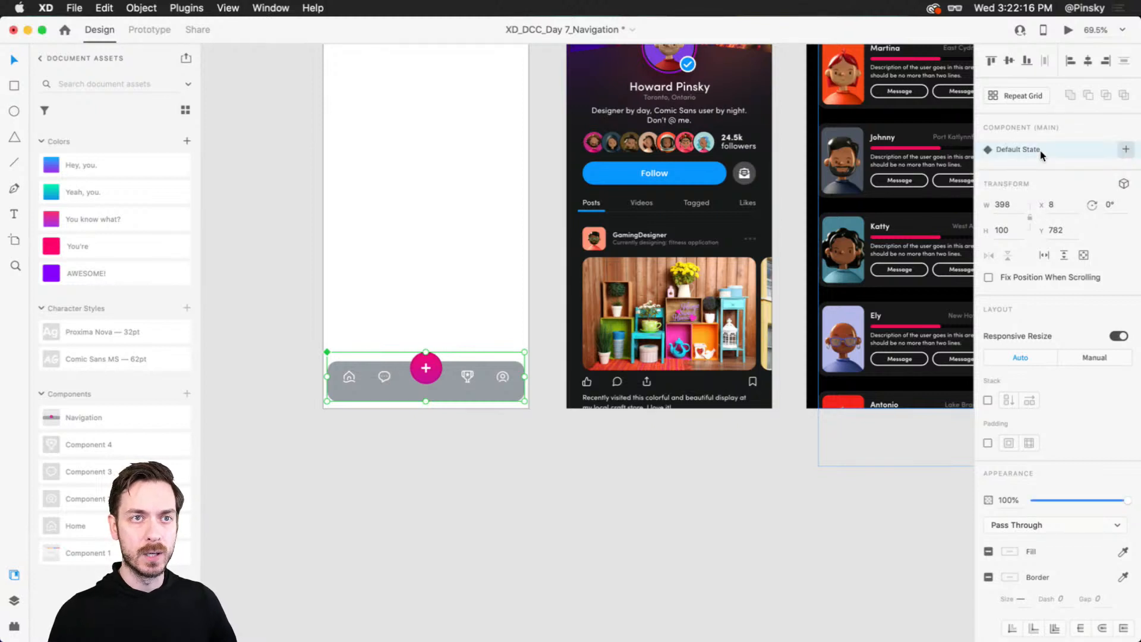
pyautogui.write('Home')
pyautogui.press('Return')
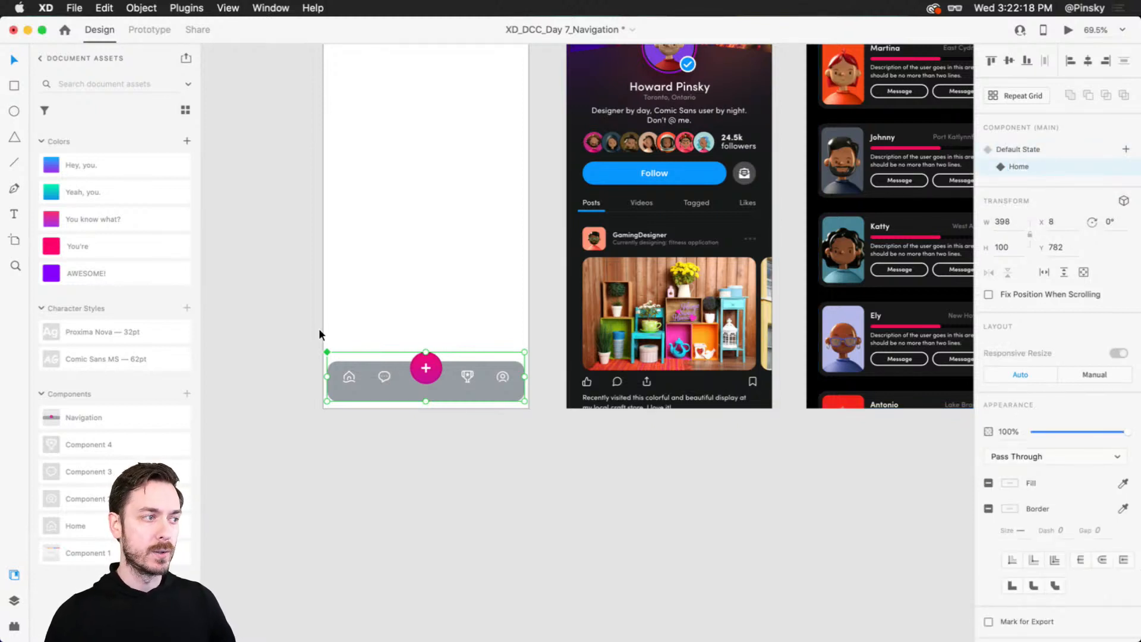
# - Switch the home icon to Active within the Navigation component's Home state
pyautogui.doubleClick(385, 372)
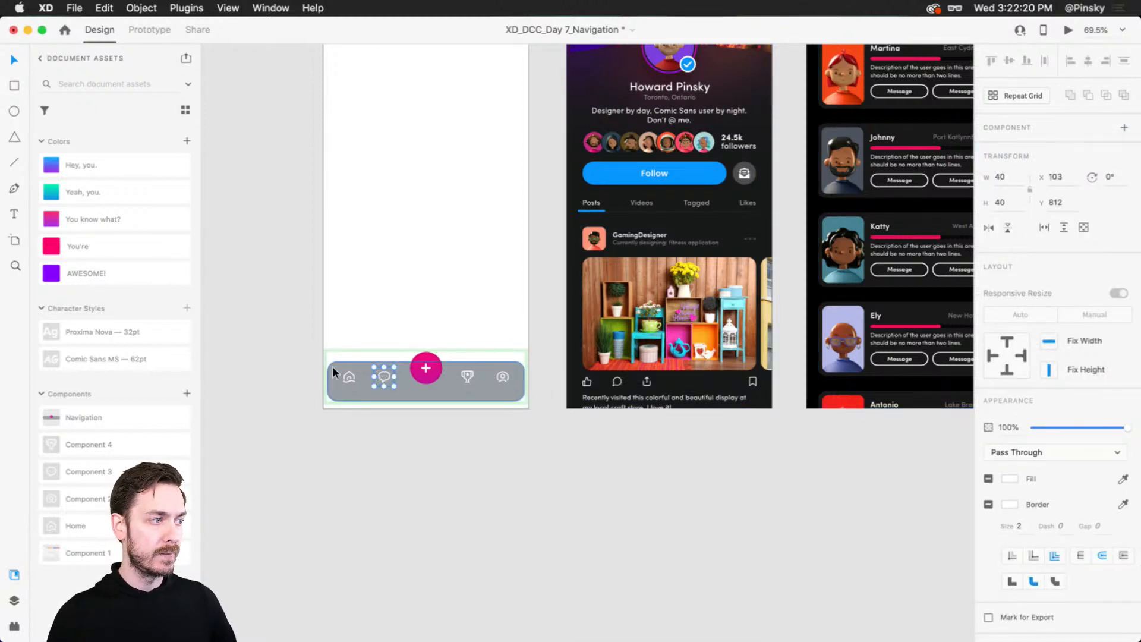
pyautogui.press('Escape')
pyautogui.doubleClick(351, 374)
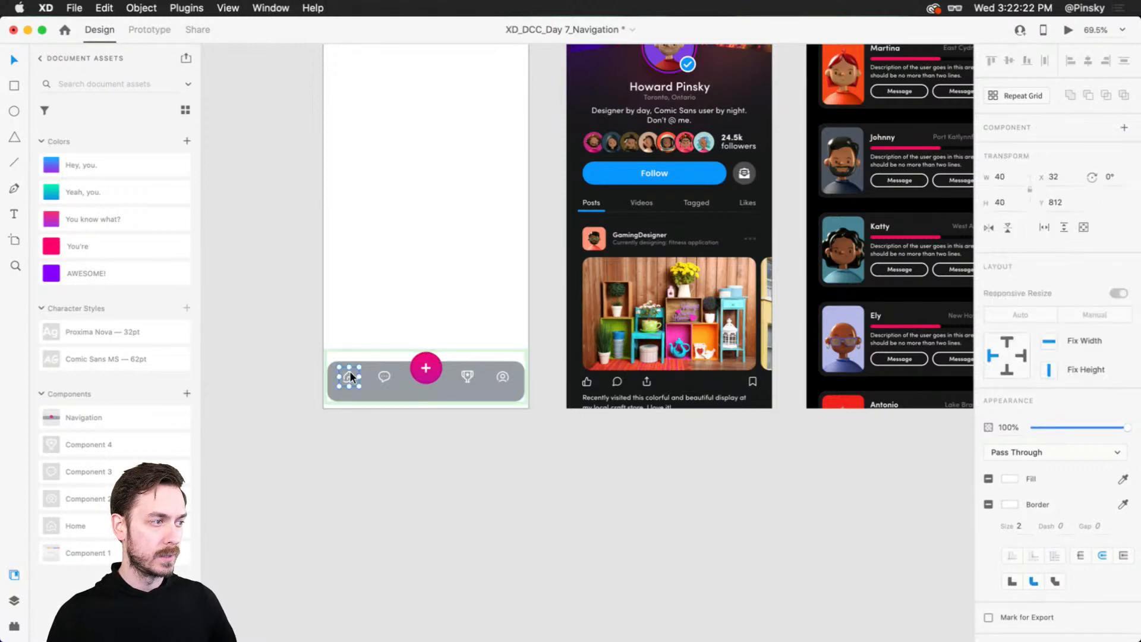
pyautogui.click(1049, 169)
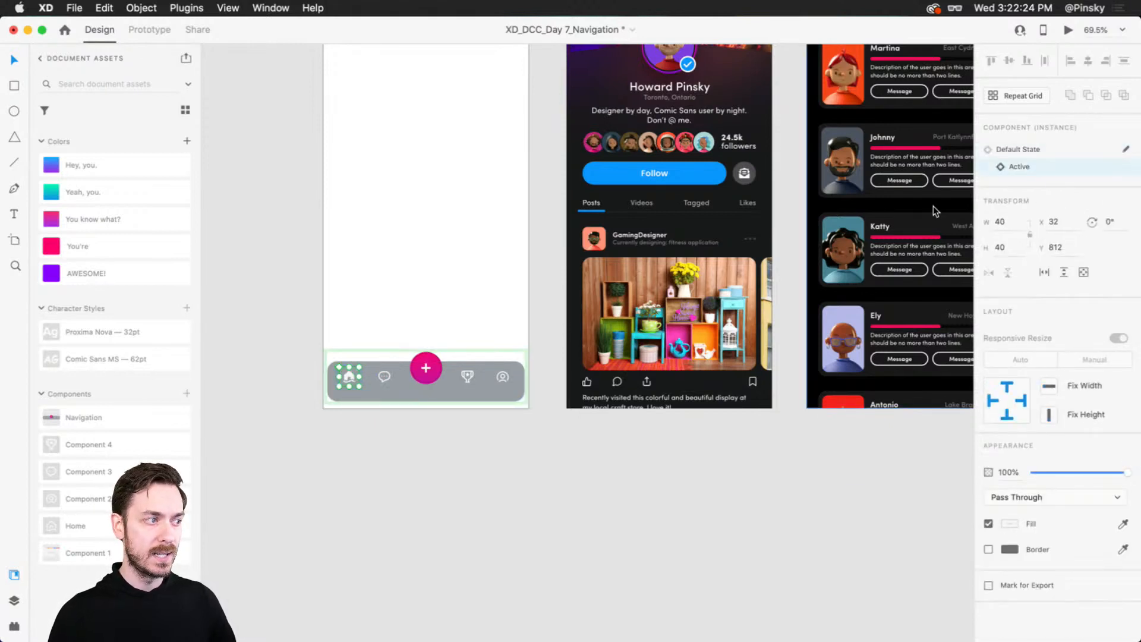
pyautogui.press('Escape')
# - Add a Messages state to the Navigation component and switch its speech-bubble icon to Active
pyautogui.click(1128, 151)
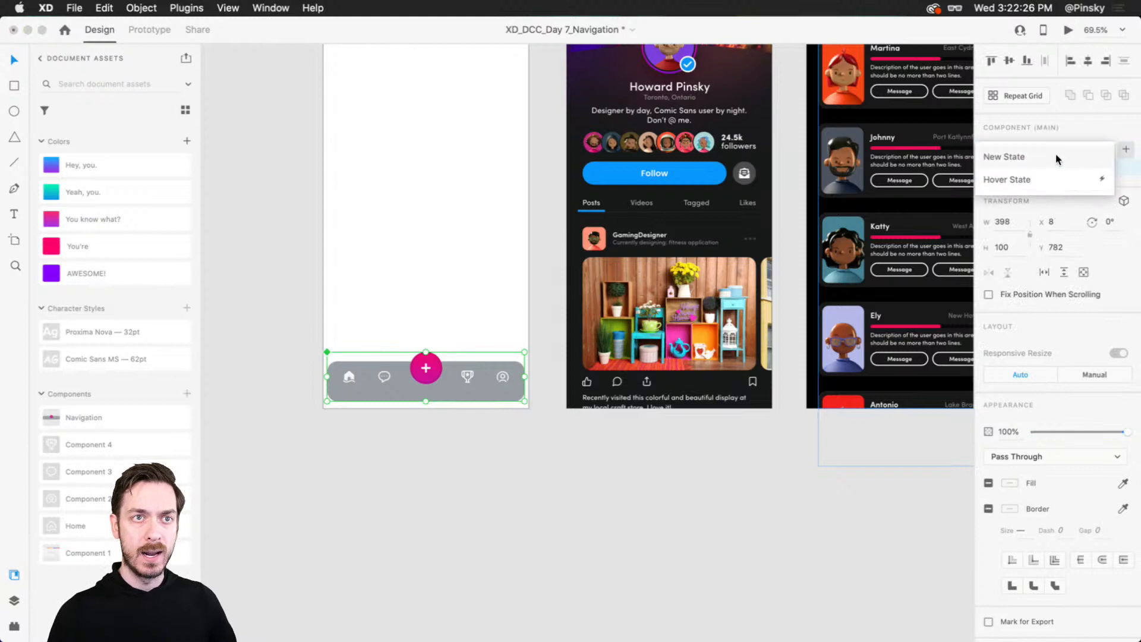
pyautogui.click(1055, 154)
pyautogui.write('Messag')
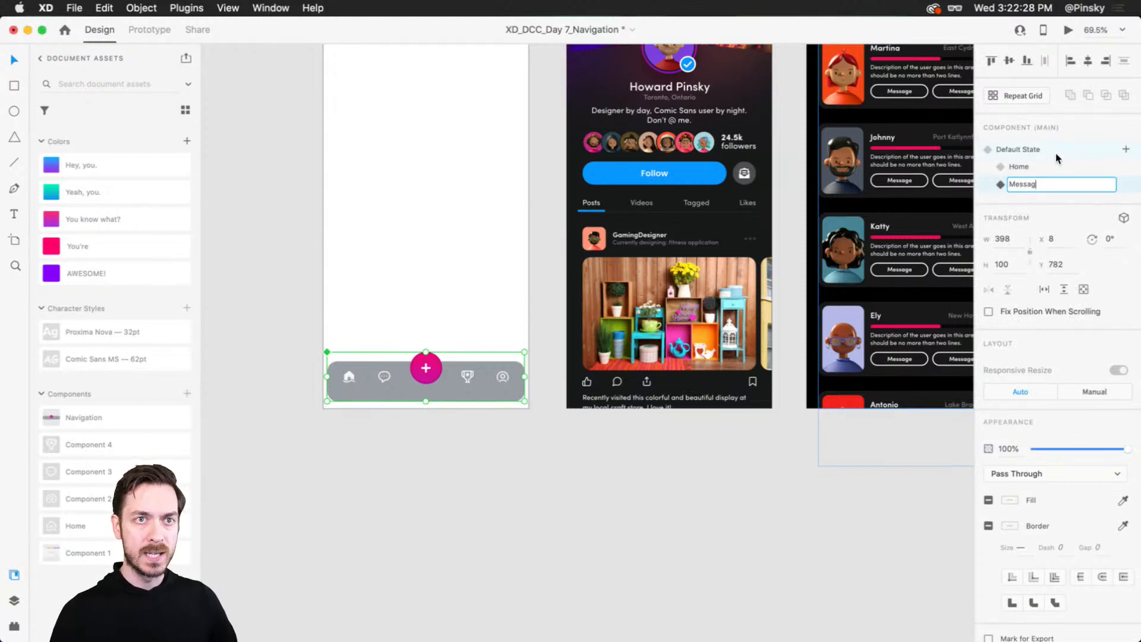
pyautogui.write('es')
pyautogui.press('Return')
pyautogui.doubleClick(390, 376)
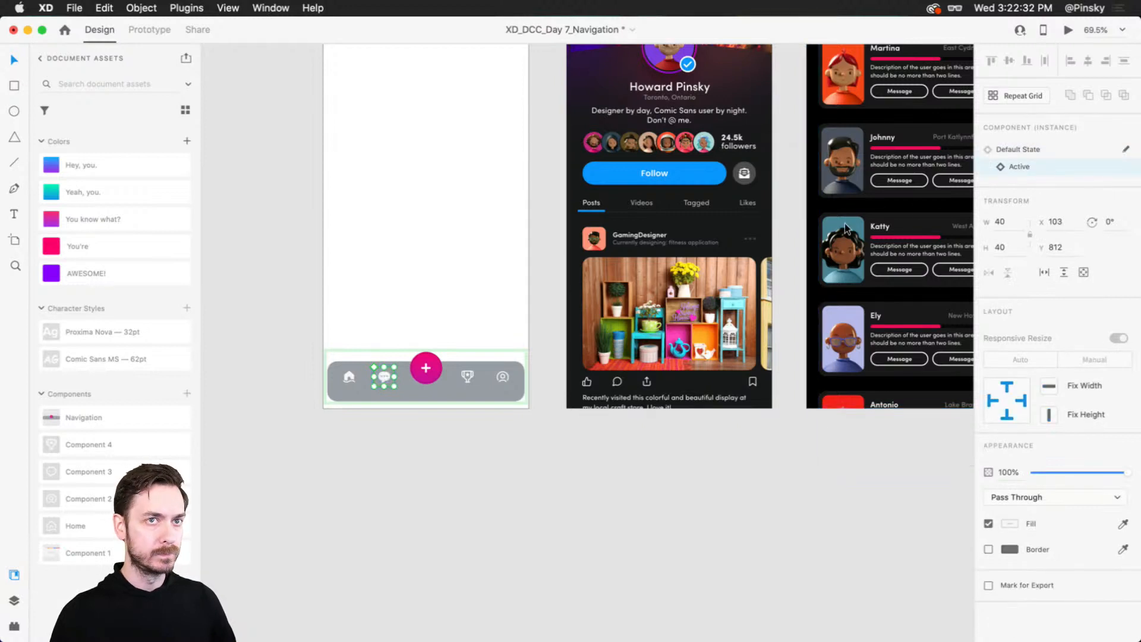
pyautogui.press('Escape')
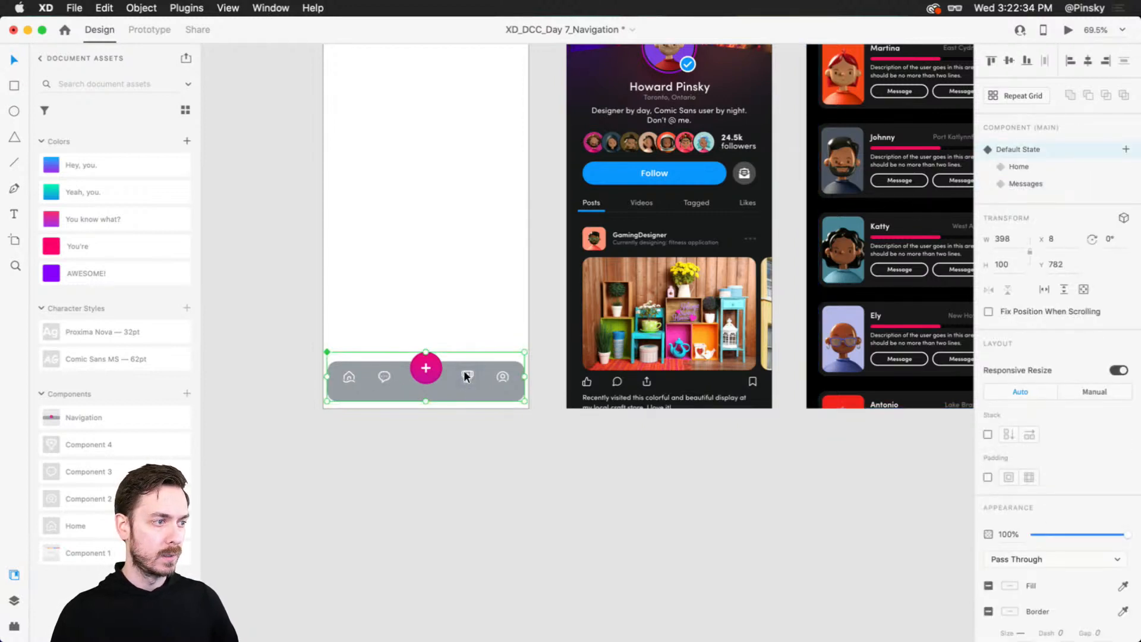
# - Add an Achievements state to the Navigation component, based on its Default State, and switch the trophy icon to Active
pyautogui.doubleClick(465, 373)
pyautogui.press('Escape')
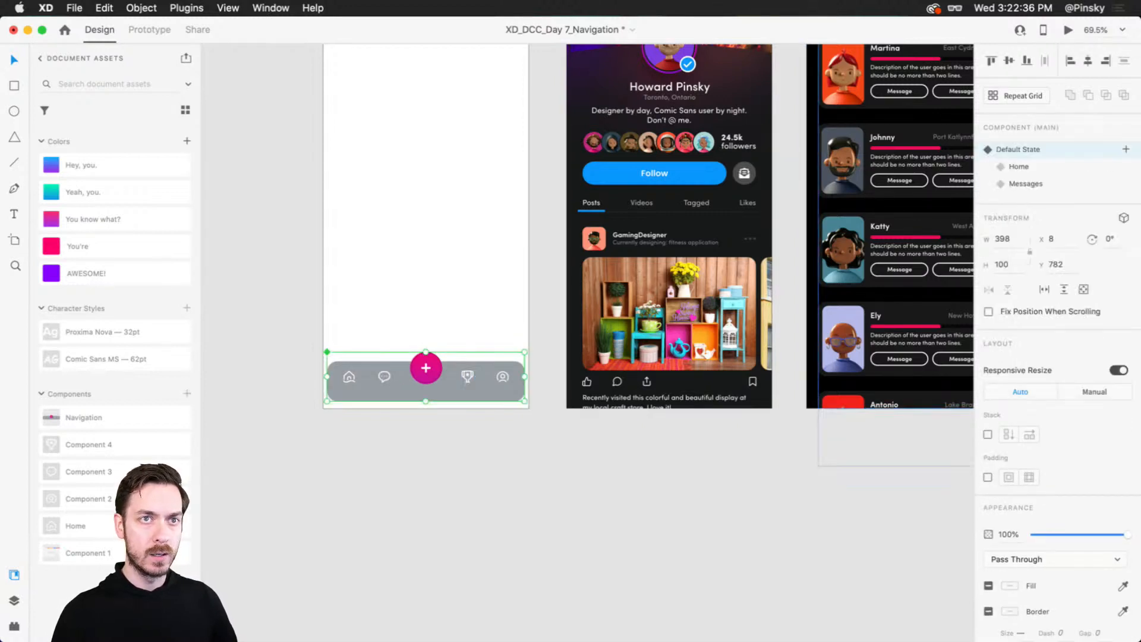
pyautogui.click(1125, 149)
pyautogui.click(1093, 156)
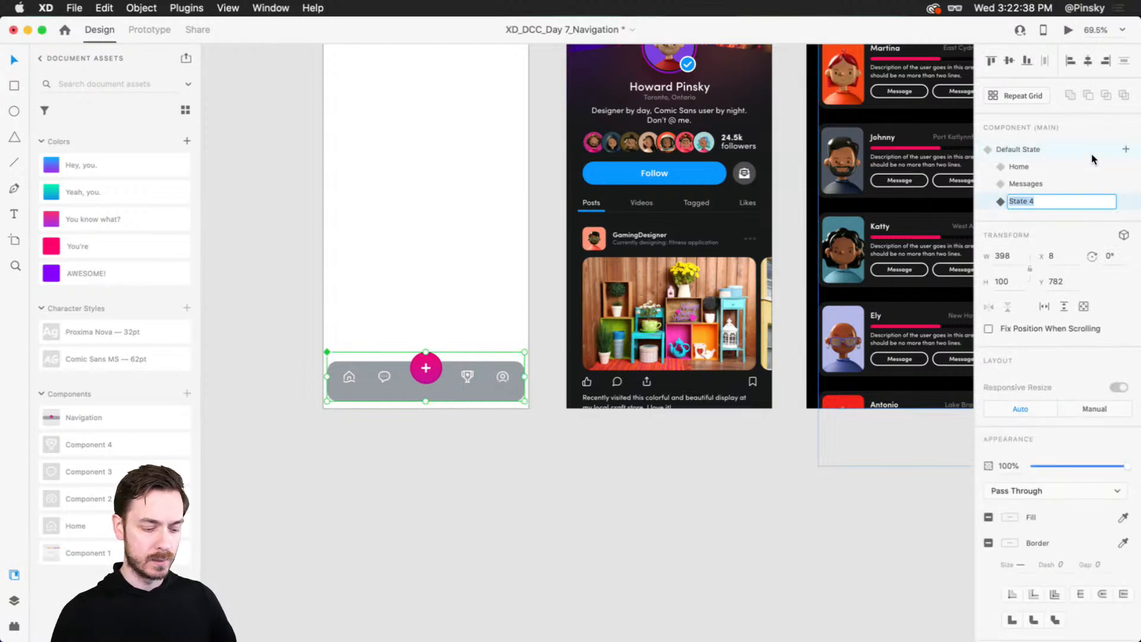
pyautogui.write('Ache')
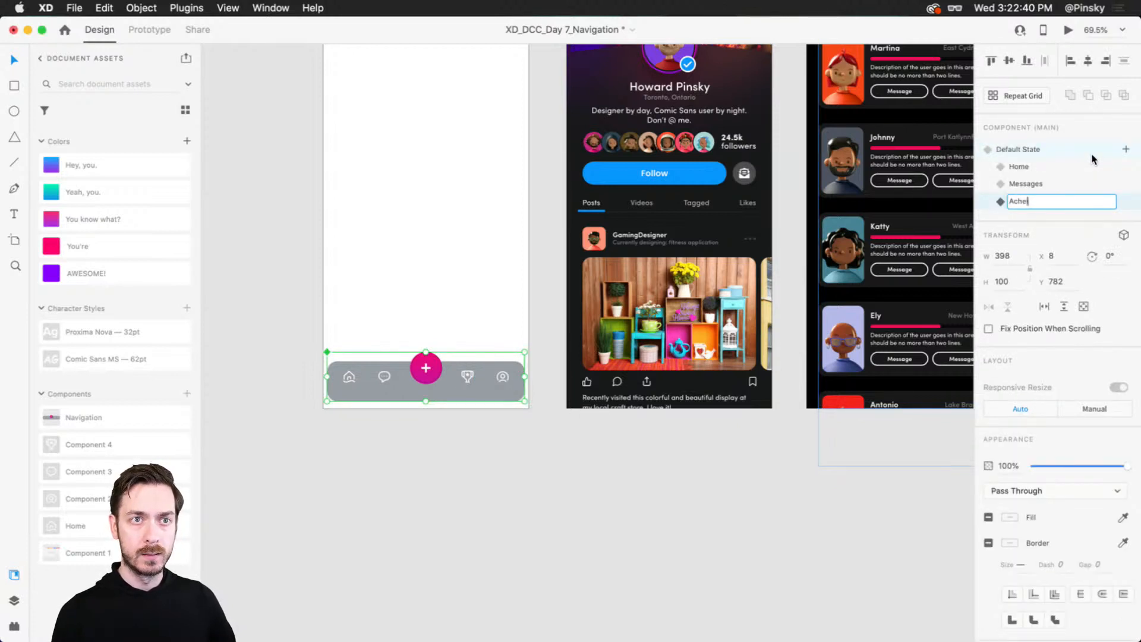
pyautogui.press('Return')
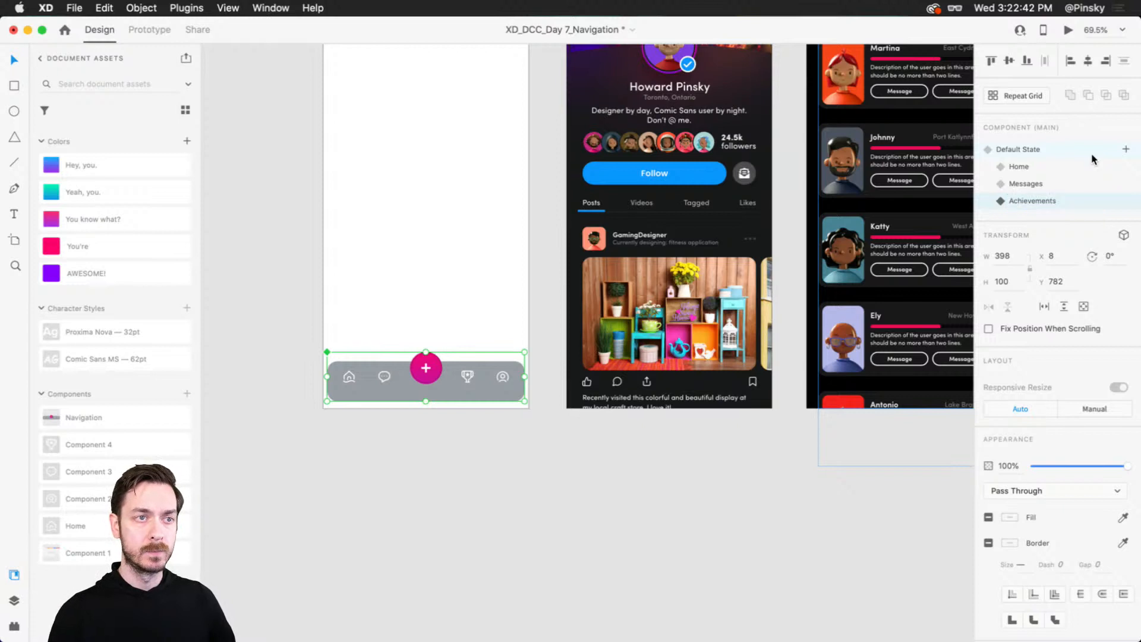
pyautogui.doubleClick(469, 375)
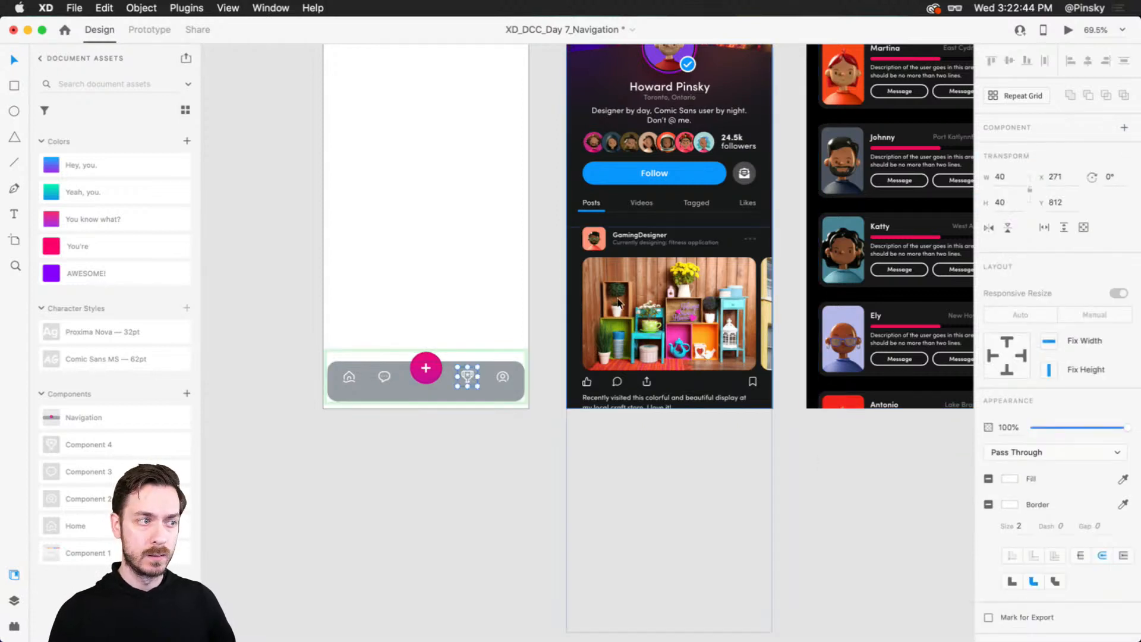
pyautogui.click(466, 373)
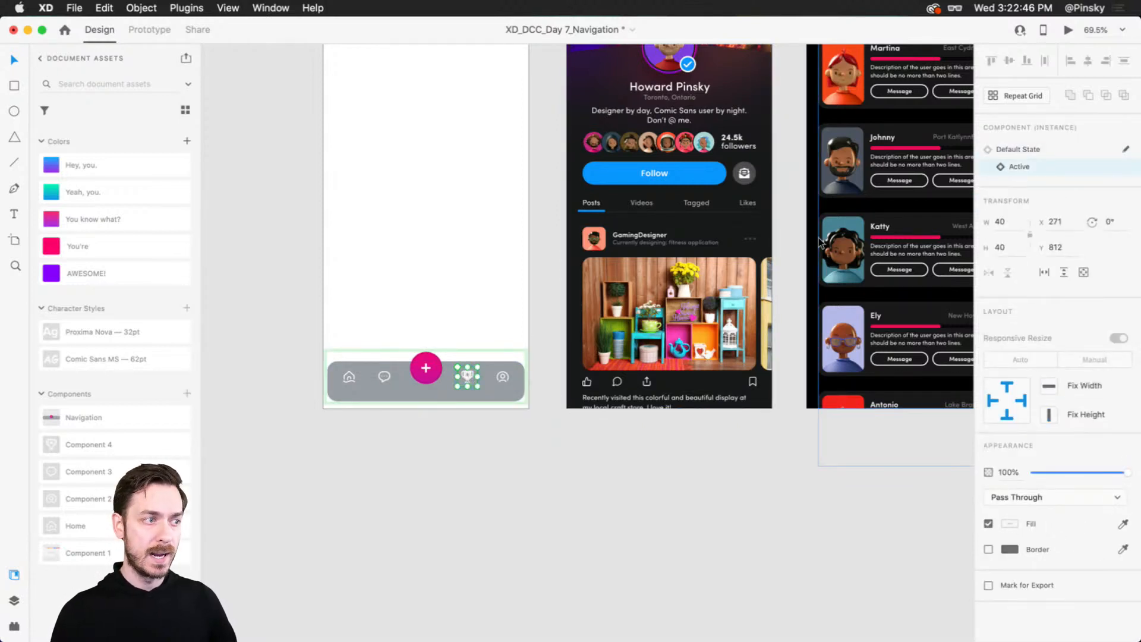
pyautogui.click(501, 372)
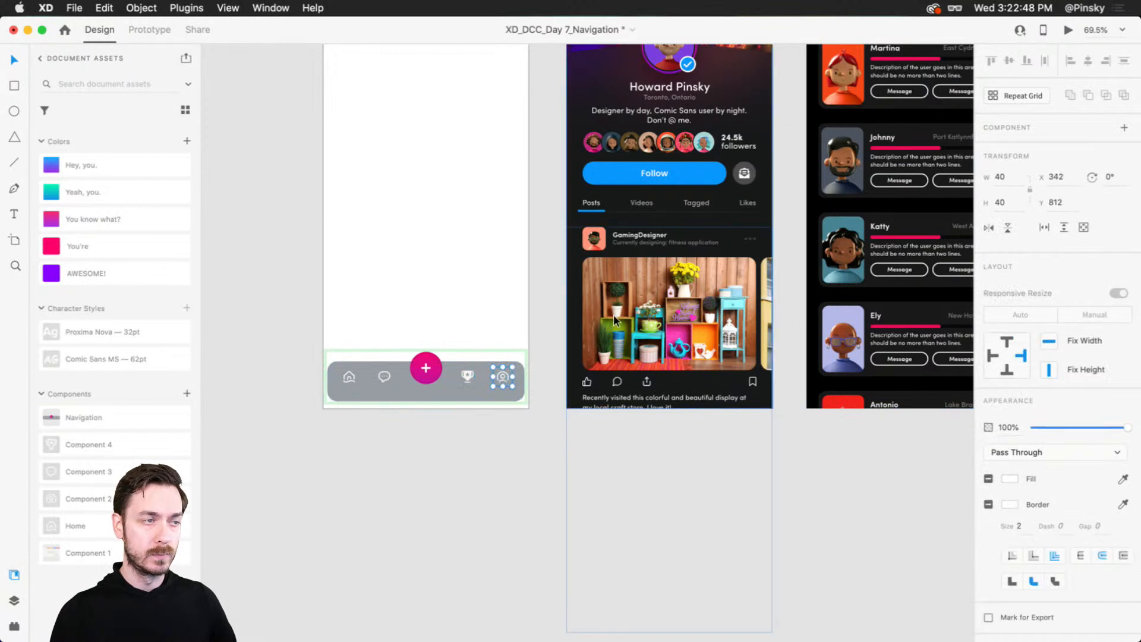
pyautogui.press('Escape')
pyautogui.click(1031, 150)
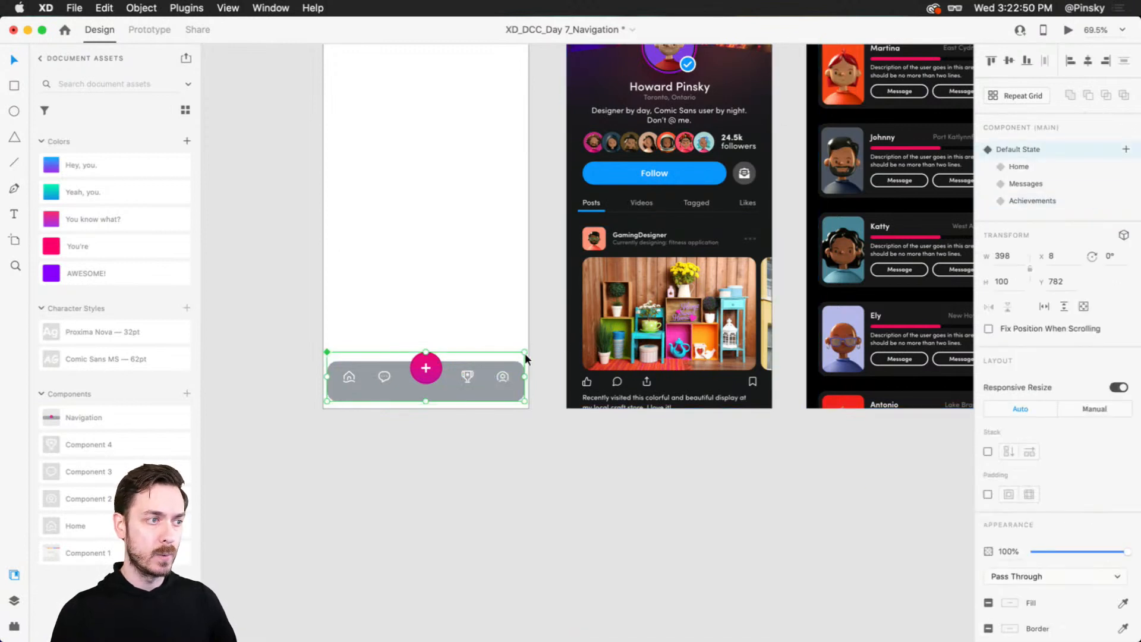
pyautogui.doubleClick(503, 375)
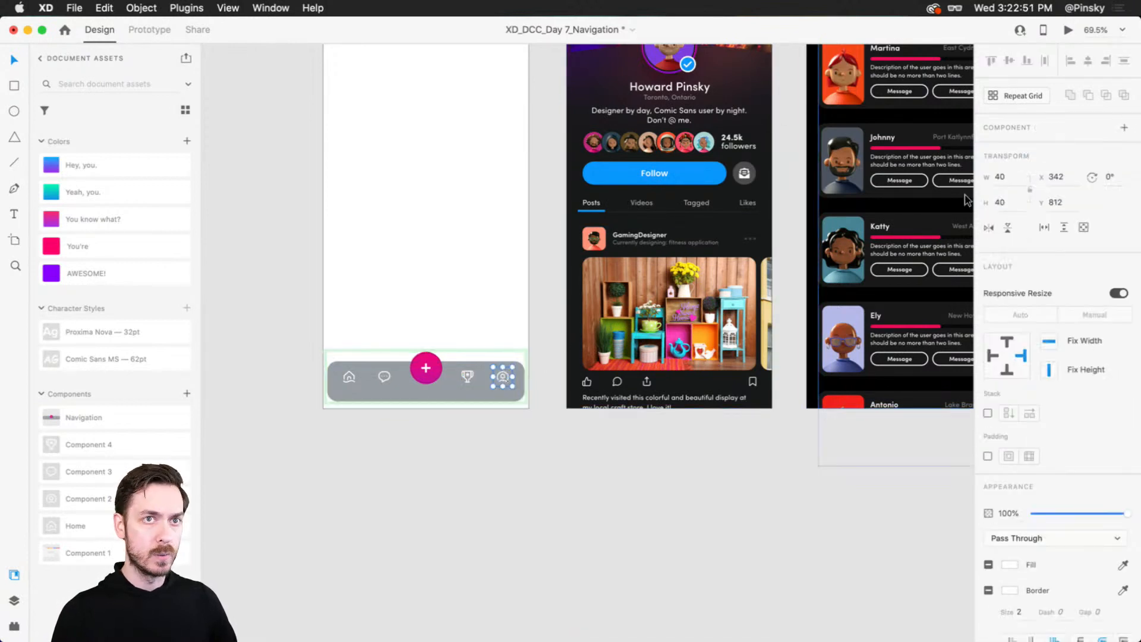
pyautogui.click(1126, 128)
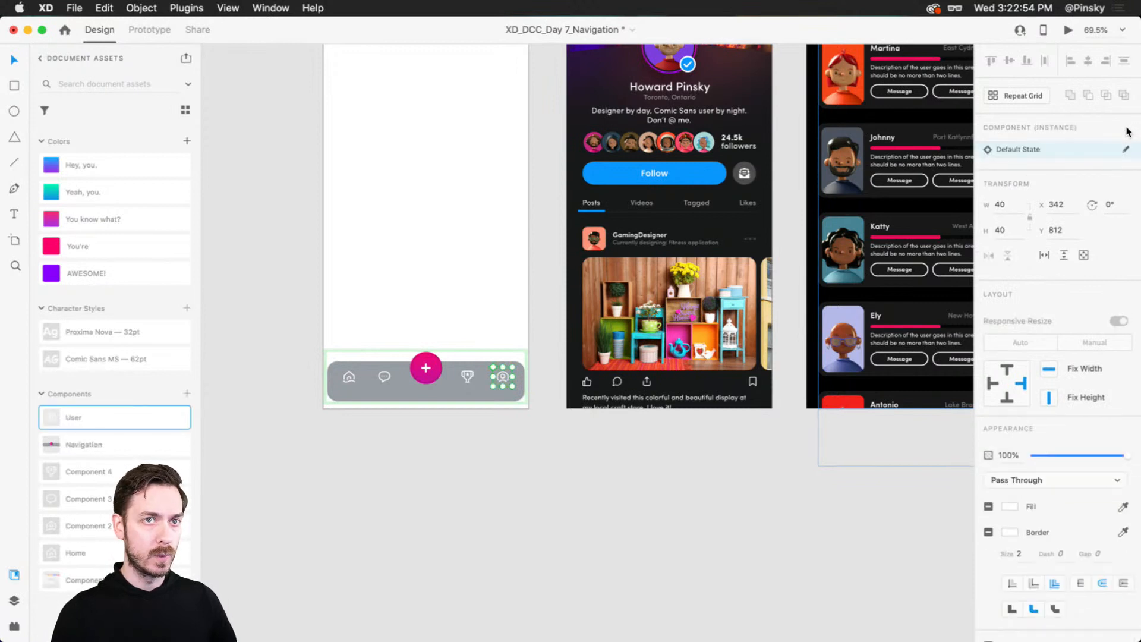
pyautogui.hotkey('ctrl', 'z')
pyautogui.press('Escape')
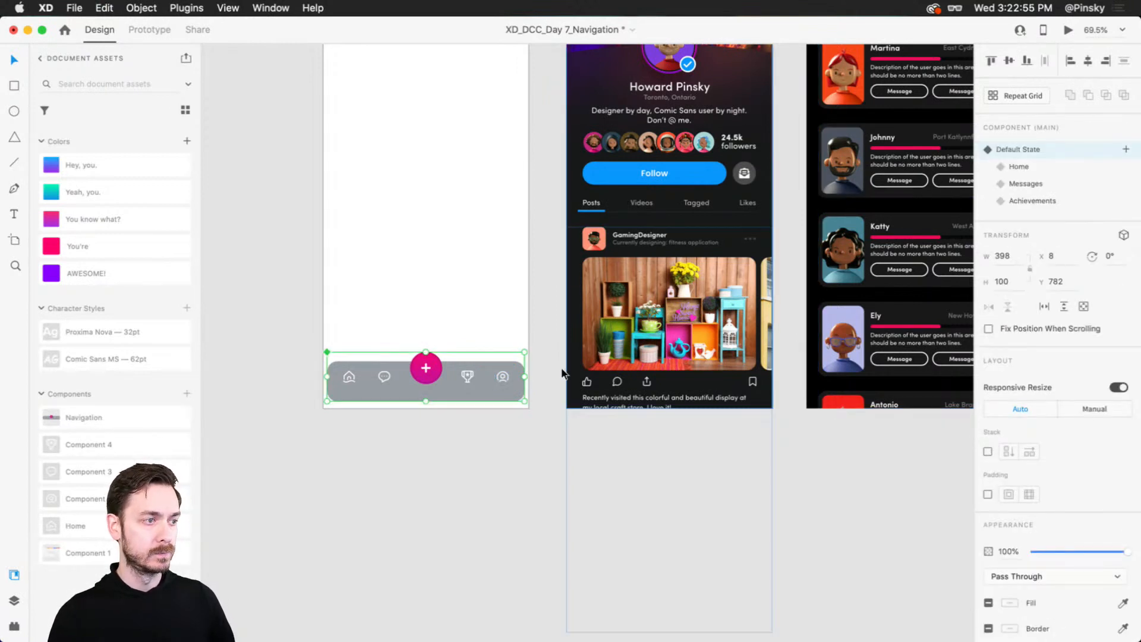
# - Add a User state to the Navigation component and switch its profile icon to Active
pyautogui.click(1125, 149)
pyautogui.click(1053, 156)
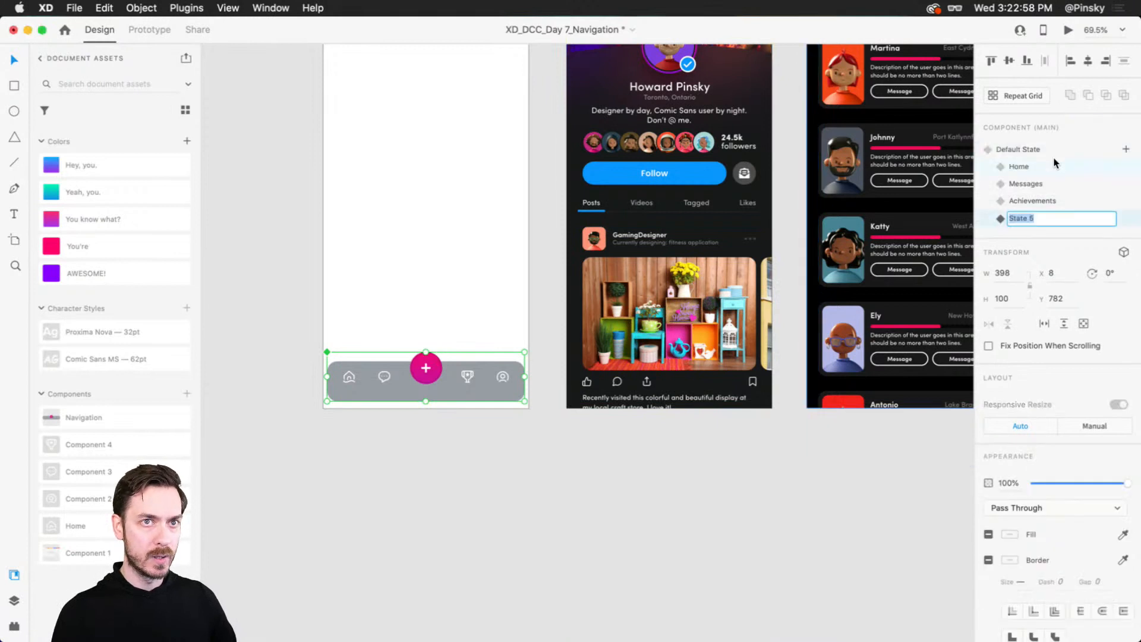
pyautogui.write('User')
pyautogui.press('Return')
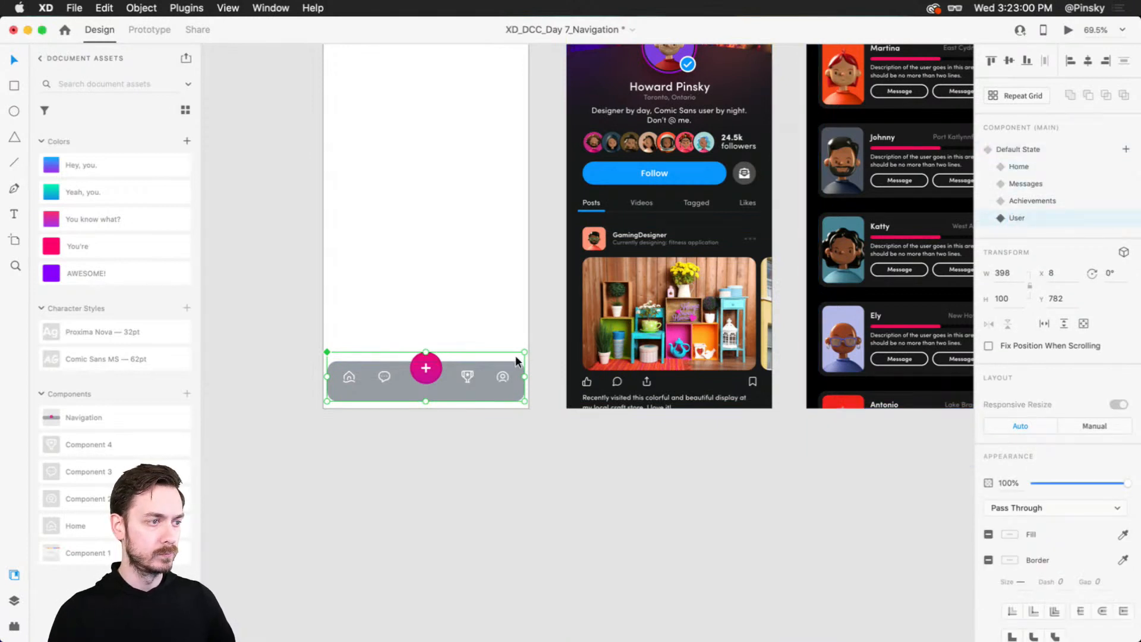
pyautogui.doubleClick(502, 374)
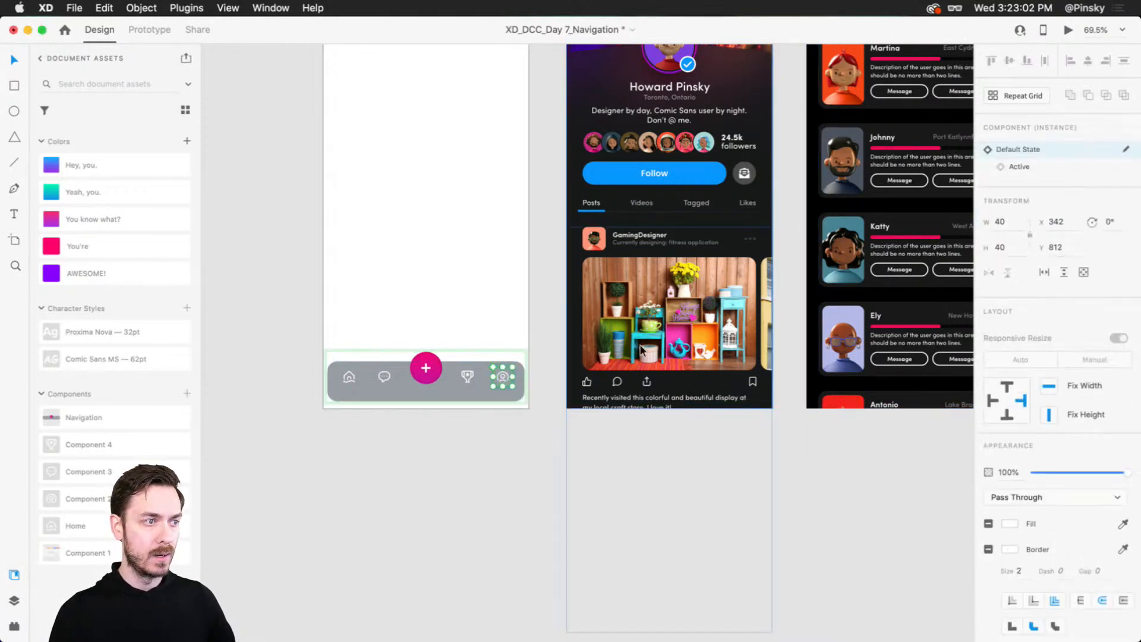
pyautogui.click(1031, 168)
pyautogui.press('Escape')
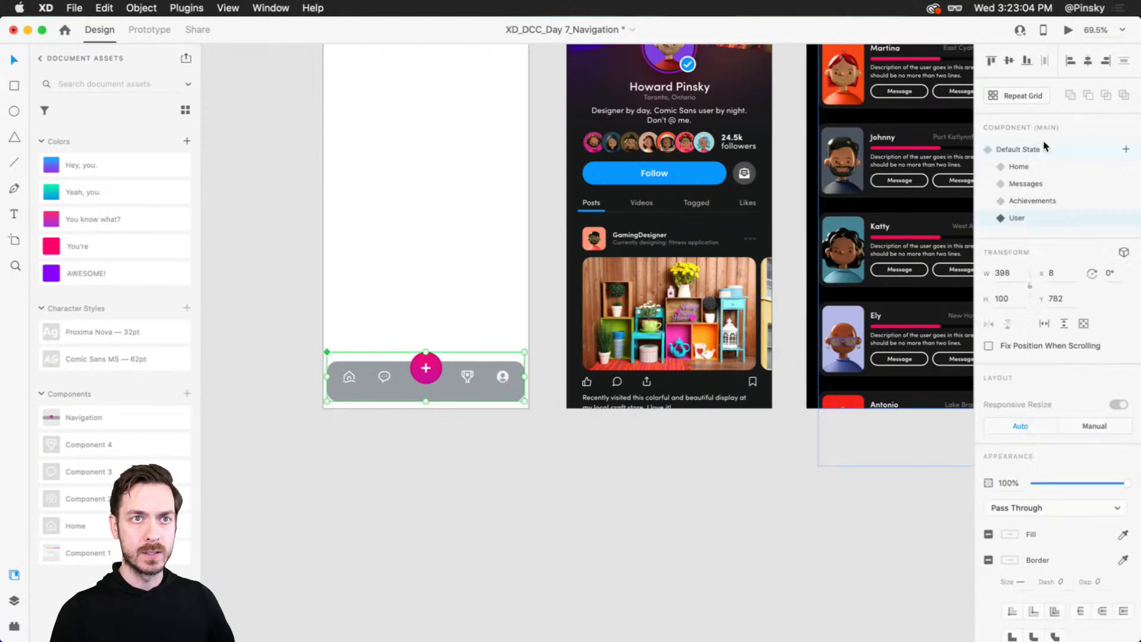
# - Examine the icons up close in the Navigation component's Default, Home, Messages, Achievements and User states
pyautogui.click(1034, 152)
pyautogui.click(1037, 169)
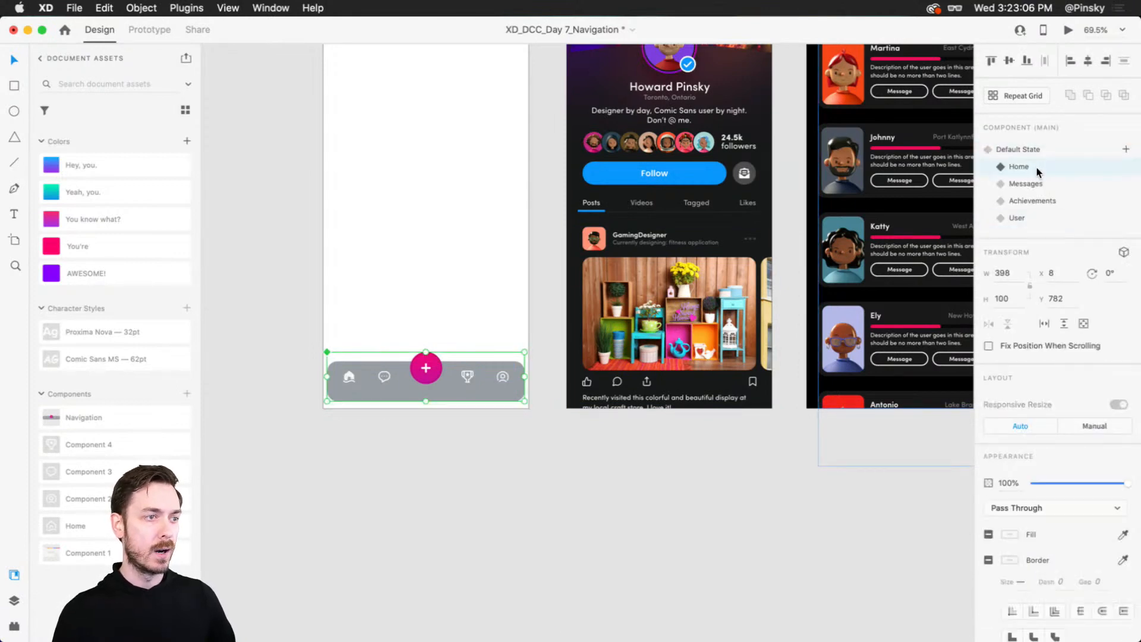
pyautogui.scroll(5, 363, 365)
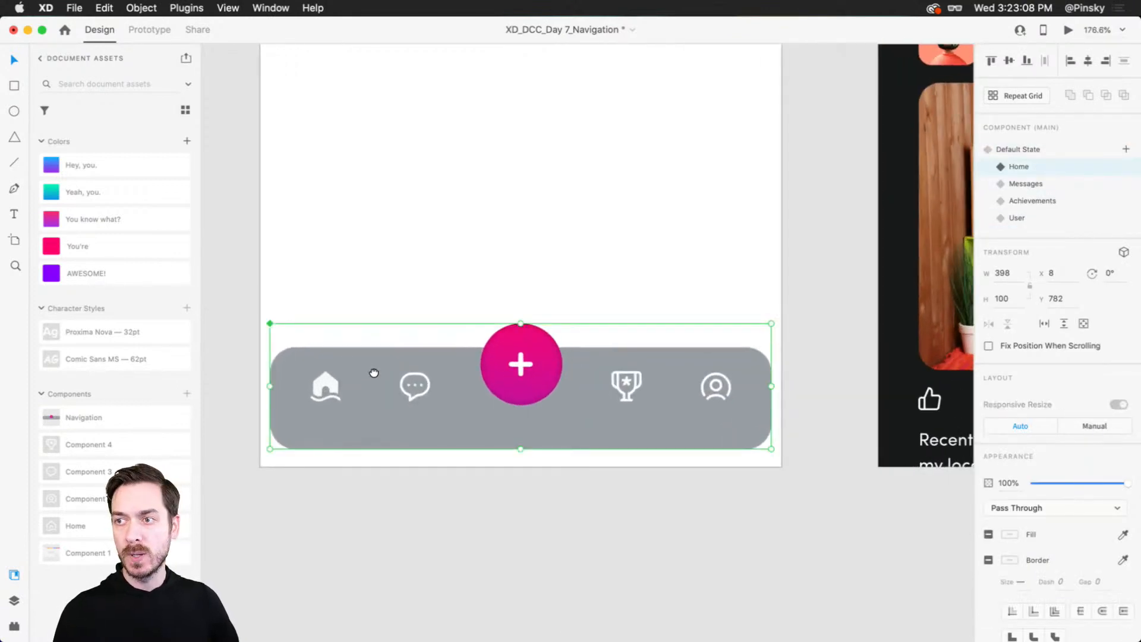
pyautogui.hscroll(-3, 297, 374)
pyautogui.scroll(-1, 268, 378)
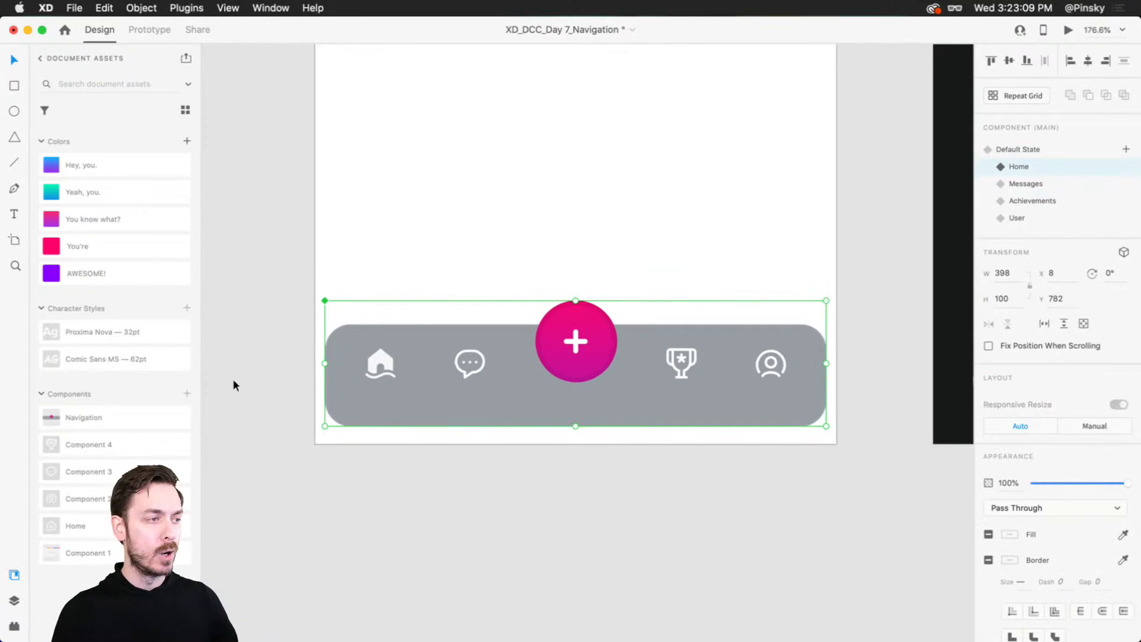
pyautogui.click(1033, 184)
pyautogui.click(1041, 205)
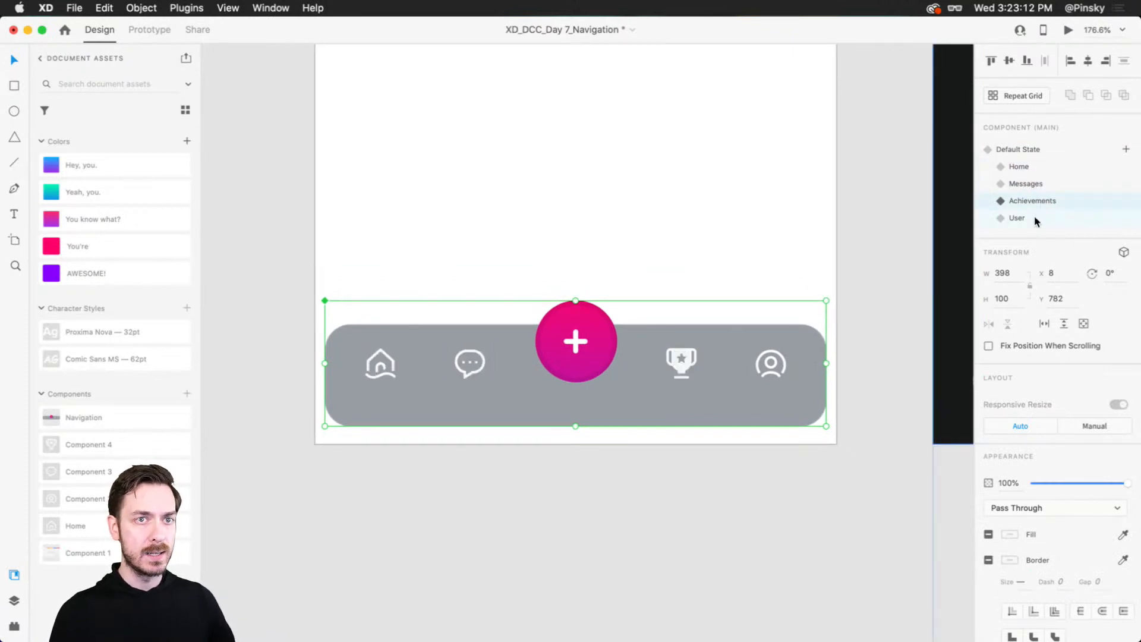
pyautogui.click(1034, 220)
pyautogui.click(1038, 201)
# - Set the home icon to its Default State within the Navigation component's Messages state
pyautogui.click(1039, 182)
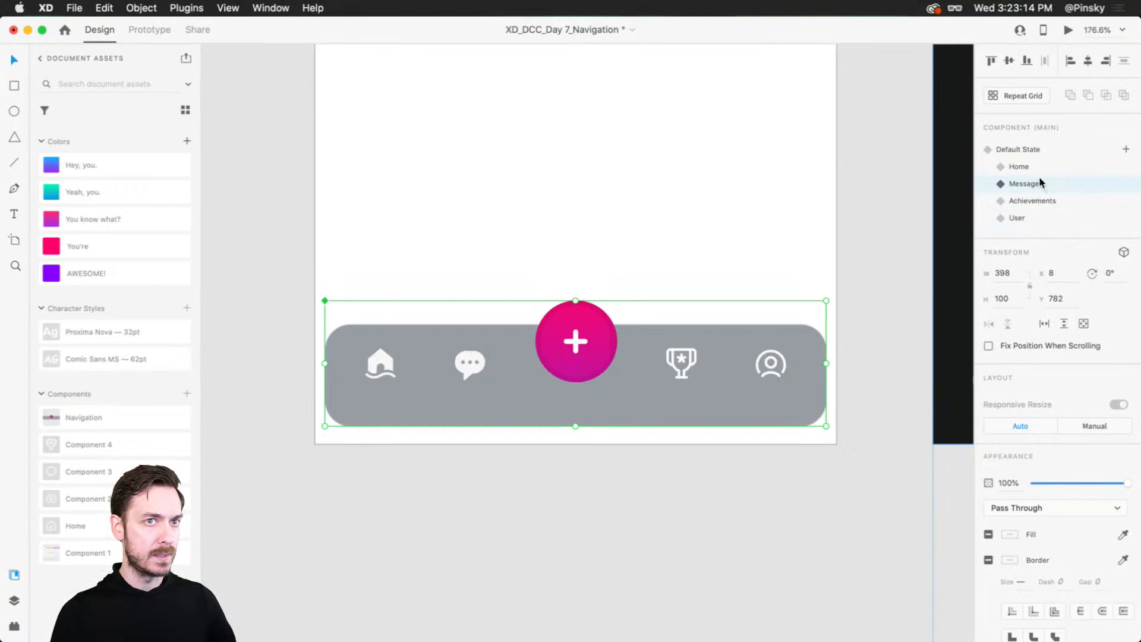
pyautogui.doubleClick(384, 353)
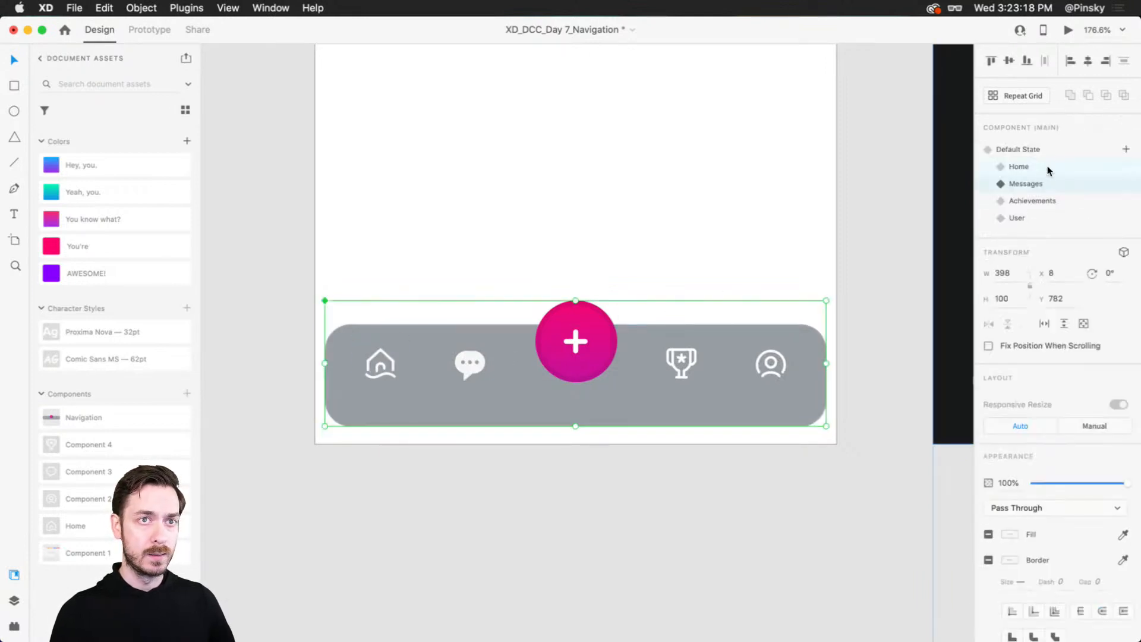
pyautogui.press('Escape')
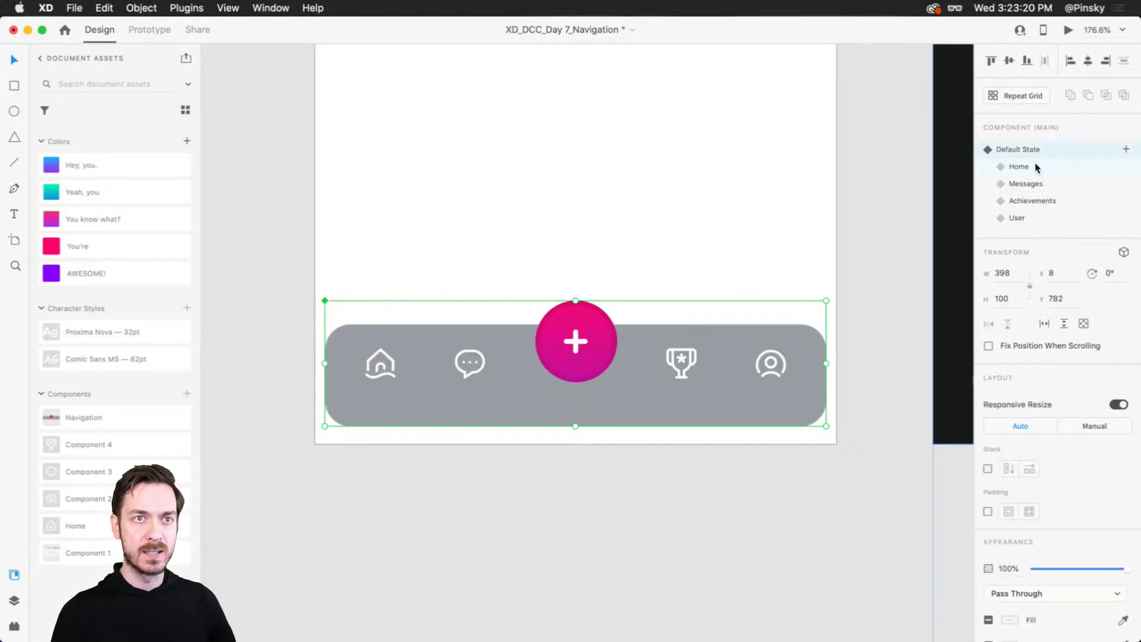
# - Recheck which icon is active in the Messages, Achievements and User states of the Navigation component
pyautogui.click(1026, 184)
pyautogui.click(1031, 203)
pyautogui.click(1028, 217)
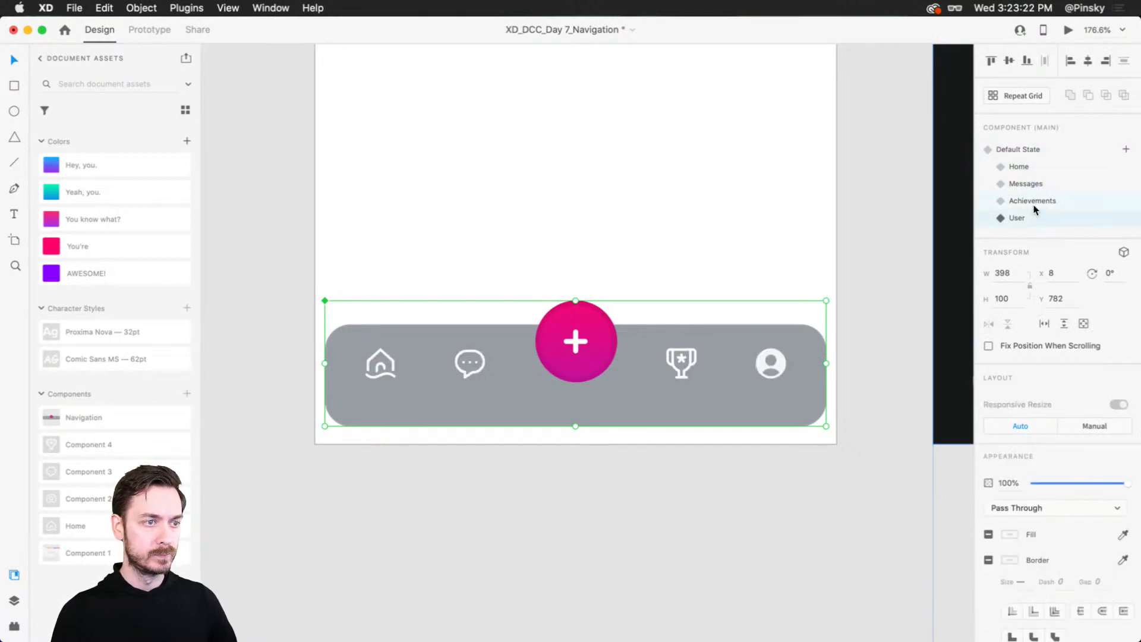
pyautogui.click(1030, 200)
pyautogui.click(1017, 218)
pyautogui.click(1030, 201)
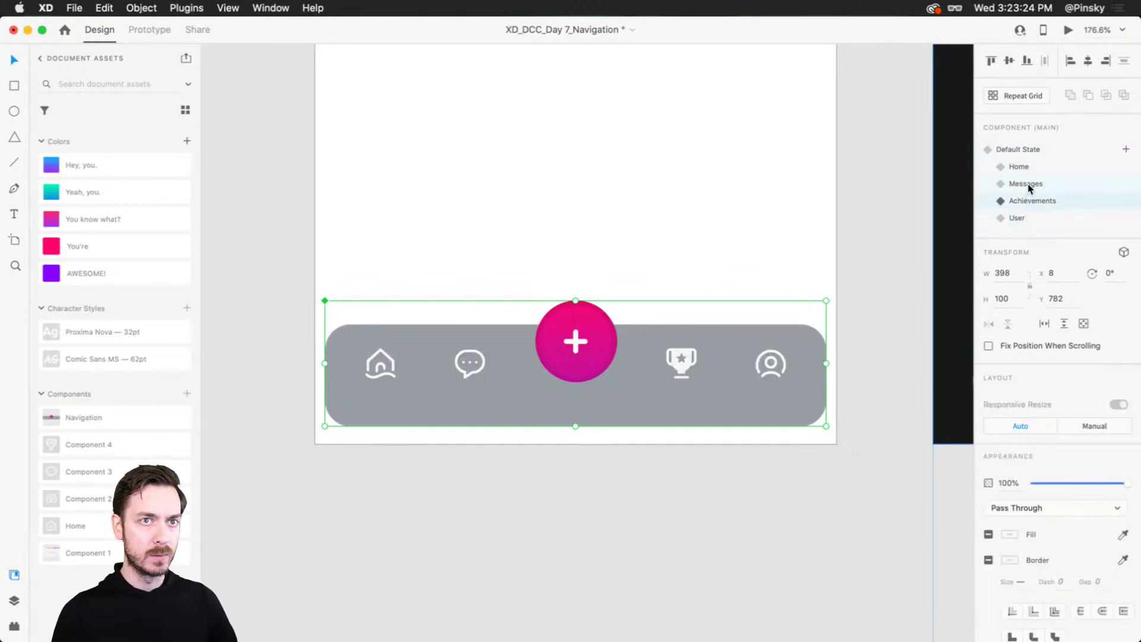
# - Check the Messages and Home states and return the Navigation component to its Default State
pyautogui.click(1025, 183)
pyautogui.click(1019, 166)
pyautogui.click(1018, 150)
pyautogui.press('cmd+0')
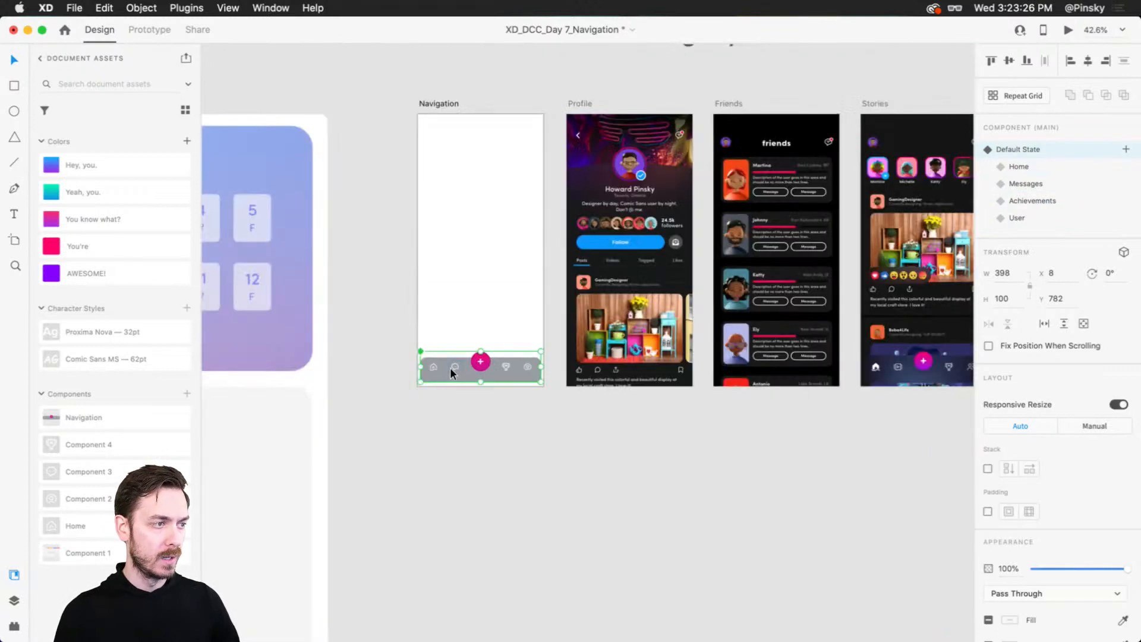
pyautogui.press('cmd+3')
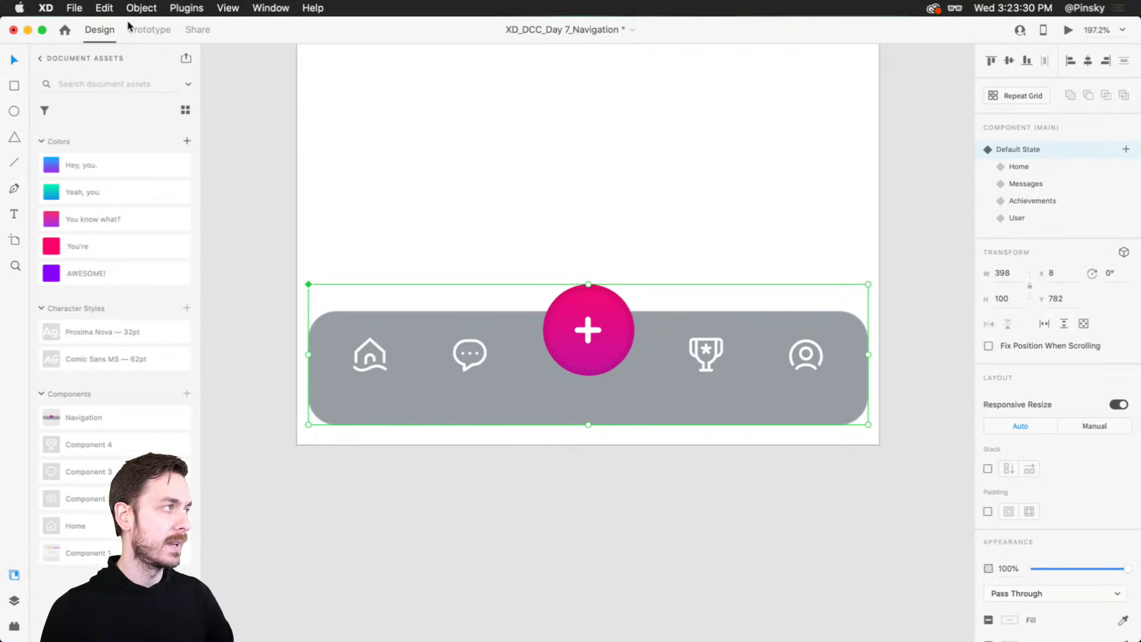
# - Locate the main home, user, message and trophy icon components on the canvas and examine their prototype interactions
pyautogui.doubleClick(358, 344)
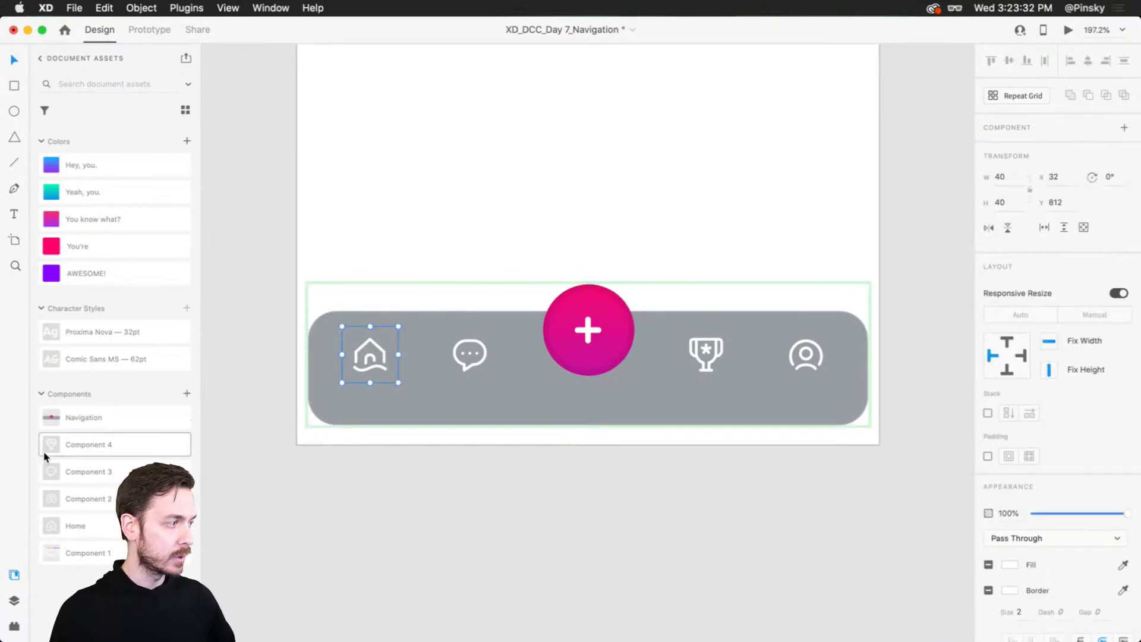
pyautogui.rightClick(98, 520)
pyautogui.click(114, 525)
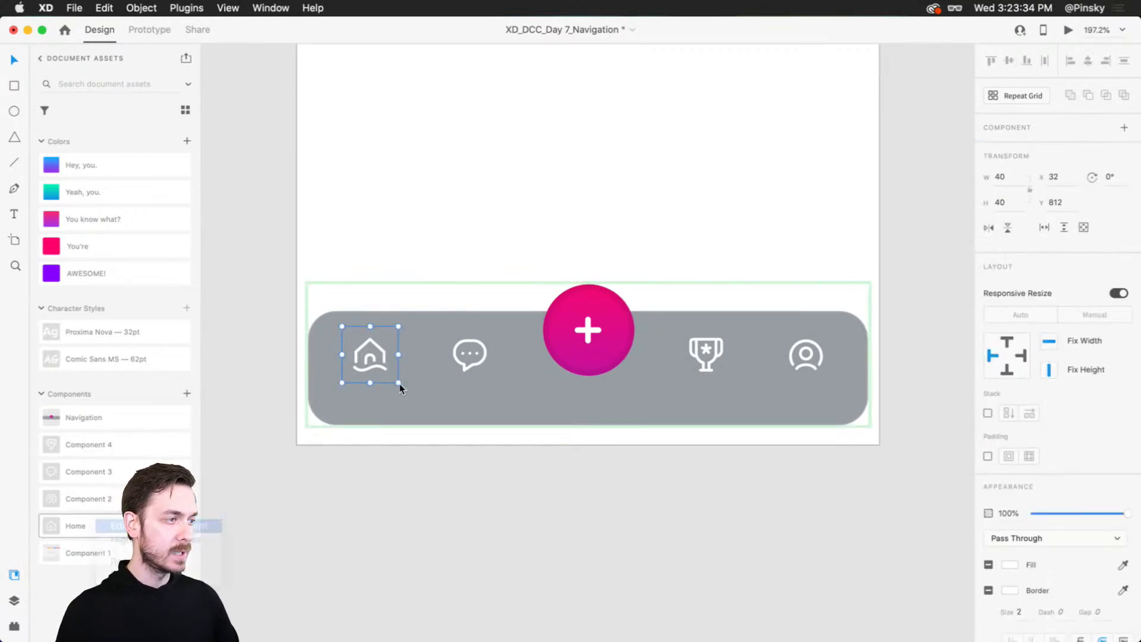
pyautogui.click(136, 31)
pyautogui.scroll(-1, 351, 430)
pyautogui.rightClick(86, 491)
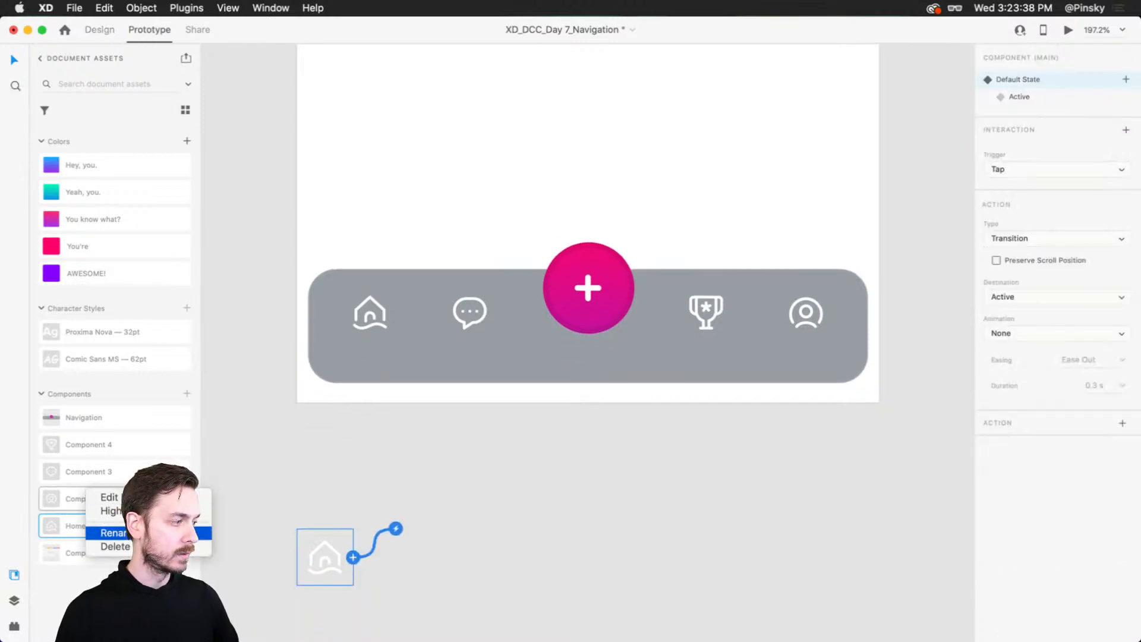
pyautogui.rightClick(122, 473)
pyautogui.click(128, 476)
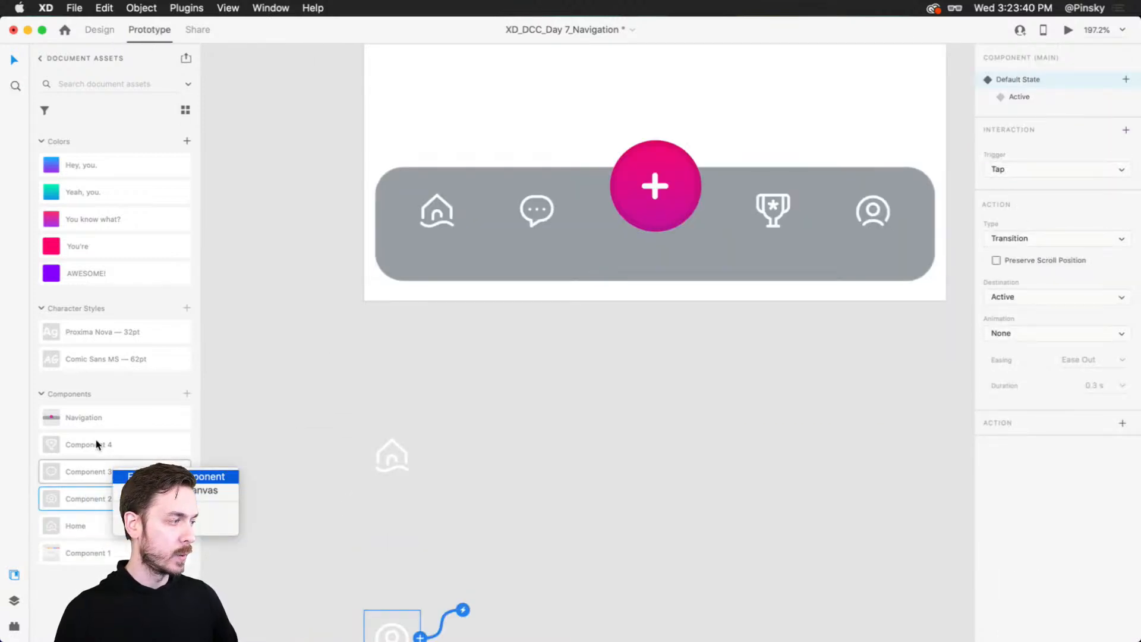
pyautogui.rightClick(92, 443)
pyautogui.click(130, 448)
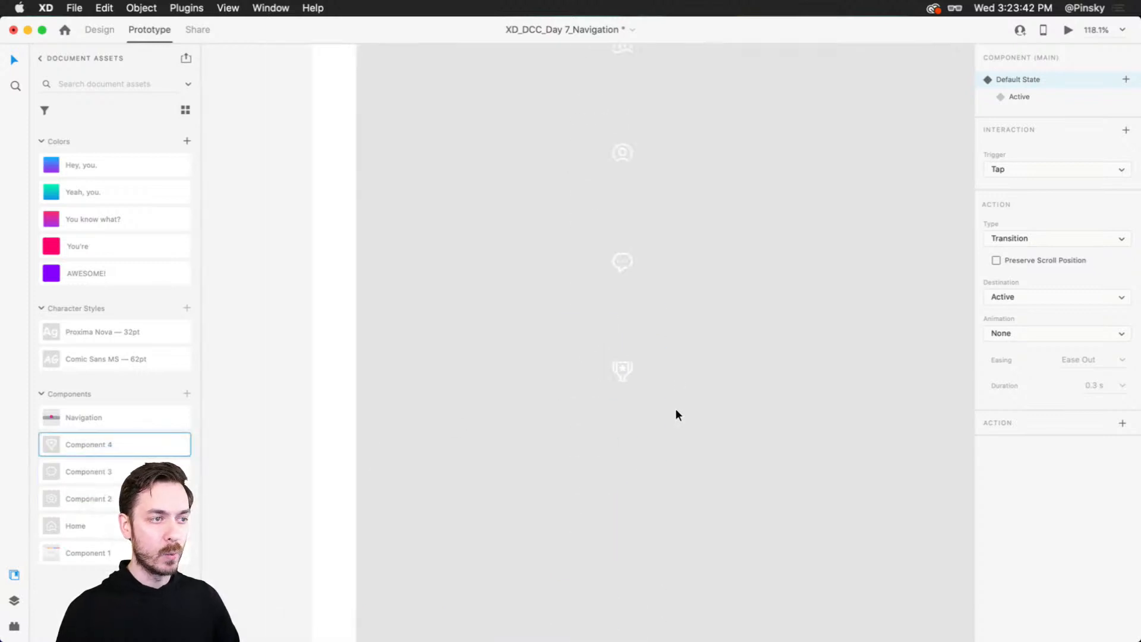
pyautogui.moveTo(531, 89); pyautogui.dragTo(627, 487)
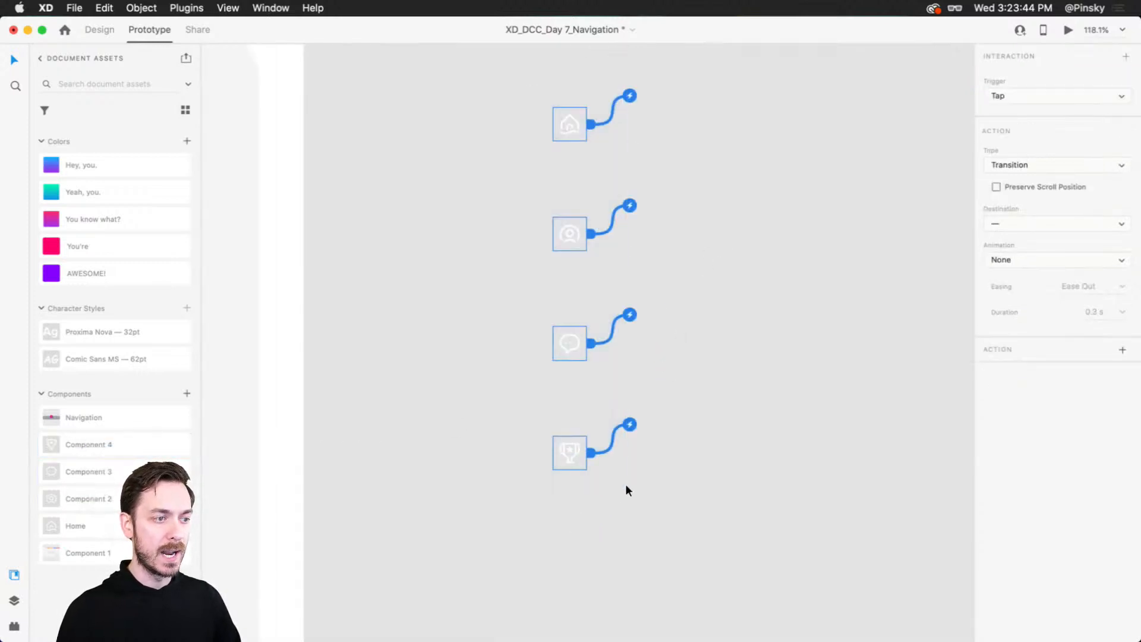
pyautogui.click(795, 140)
# - Inspect the prototype link of the home icon inside the Navigation component's Default State
pyautogui.scroll(5, 609, 395)
pyautogui.hscroll(4, 608, 395)
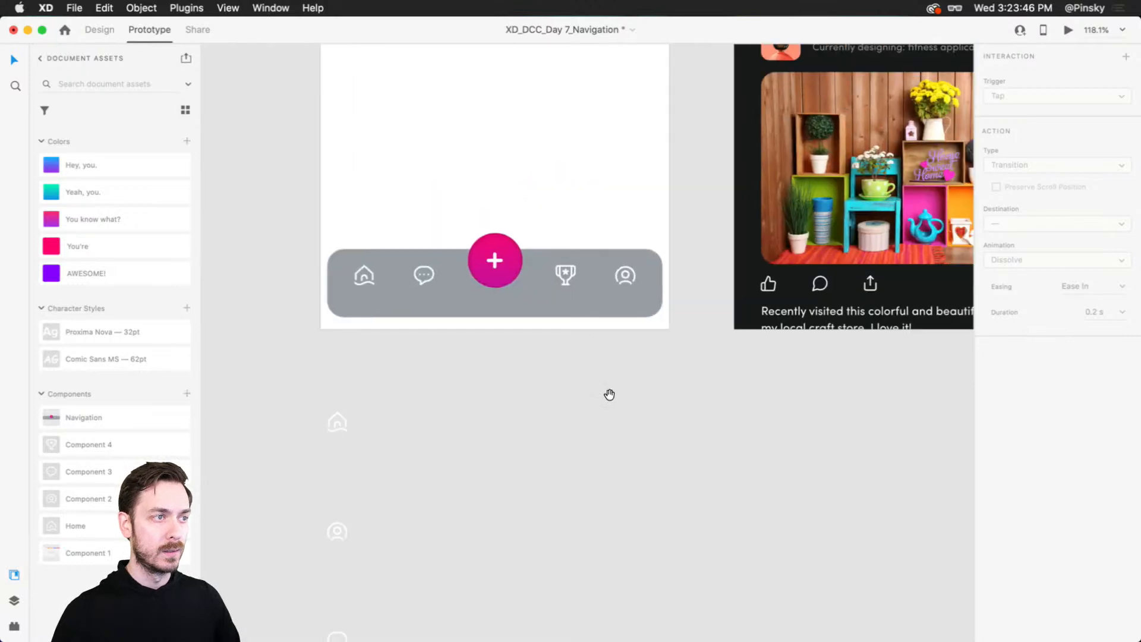
pyautogui.click(420, 255)
pyautogui.click(100, 30)
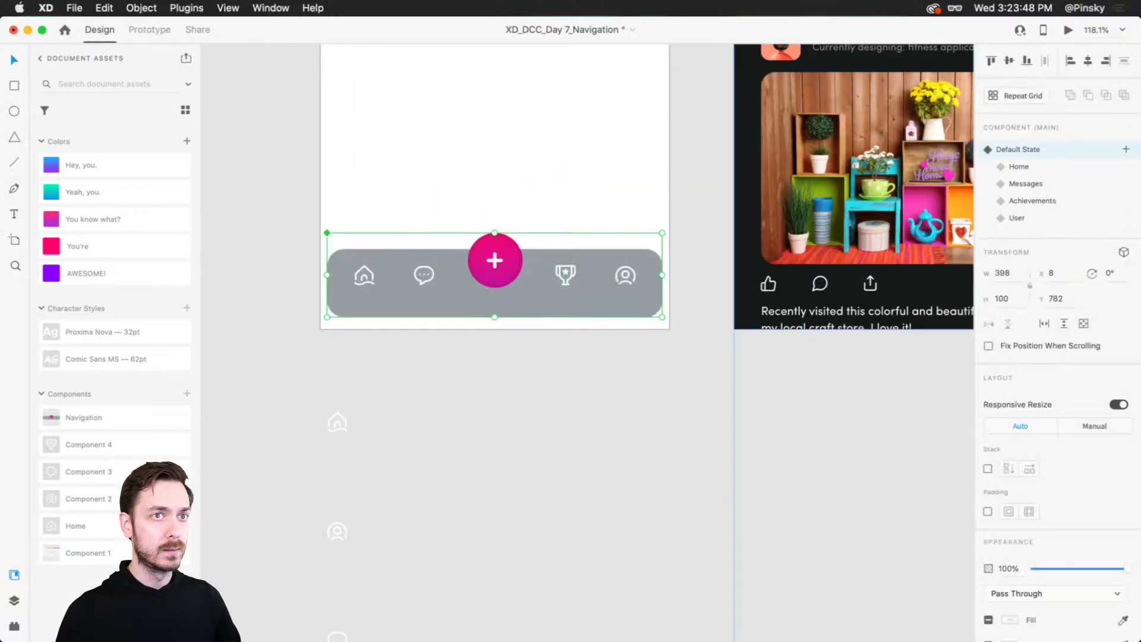
pyautogui.click(1018, 166)
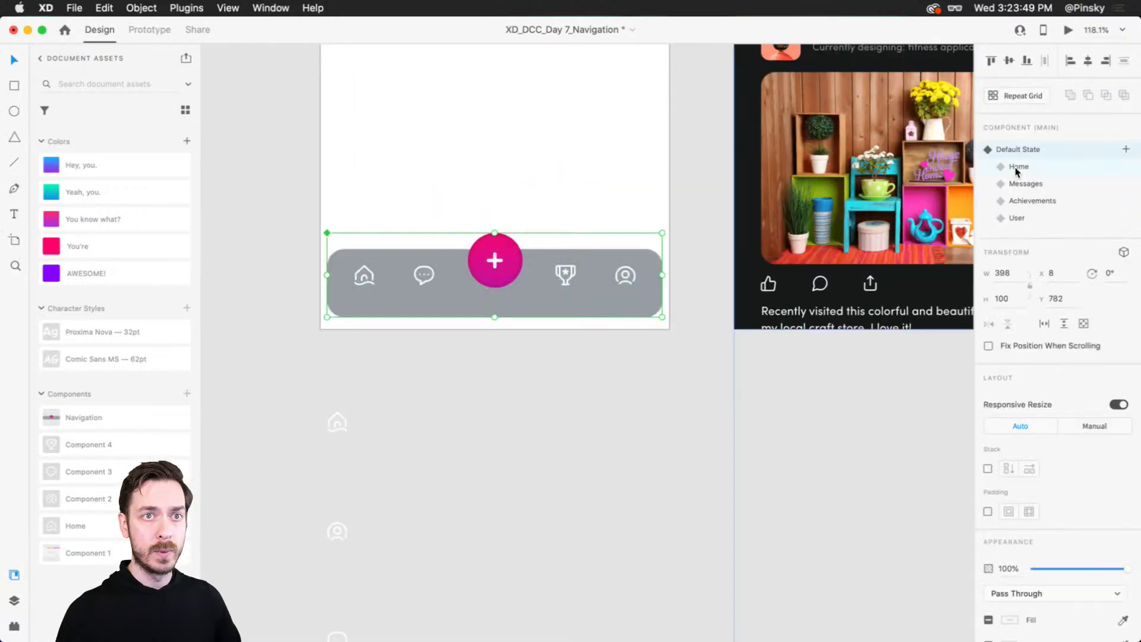
pyautogui.click(1048, 151)
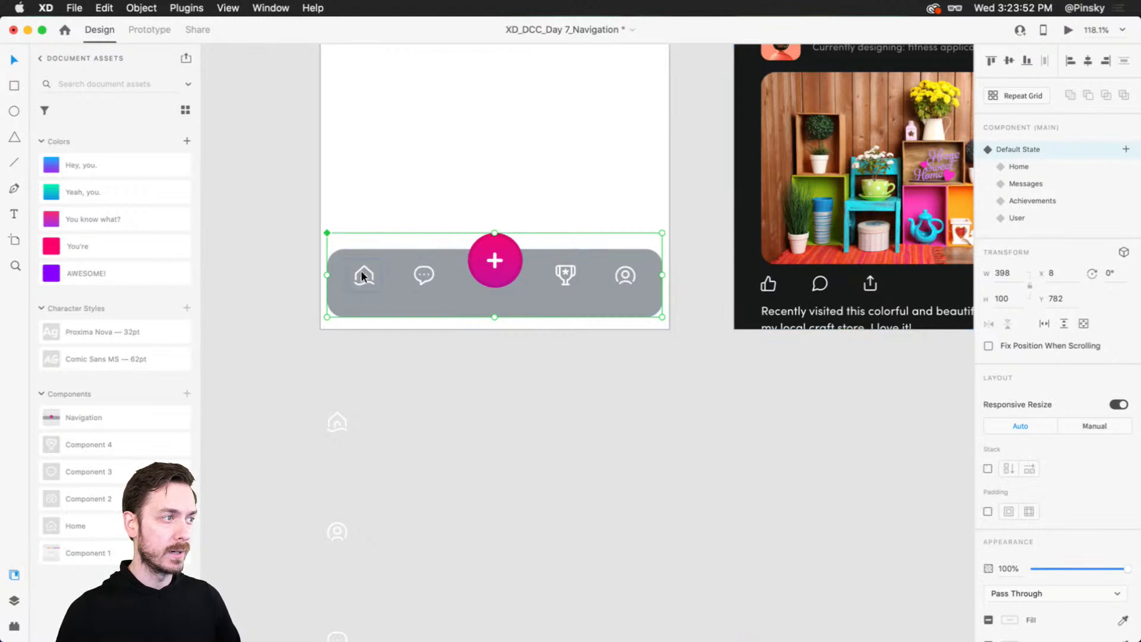
pyautogui.doubleClick(363, 276)
pyautogui.click(149, 39)
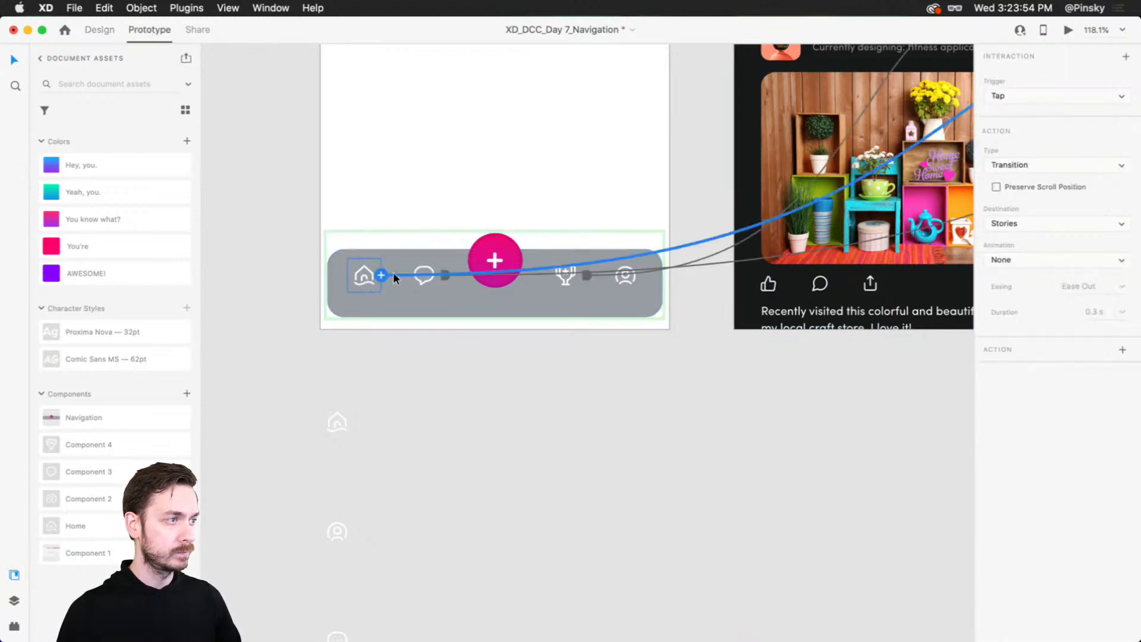
# - Preview the Navigation artboard and test the home icon's link
pyautogui.click(1064, 30)
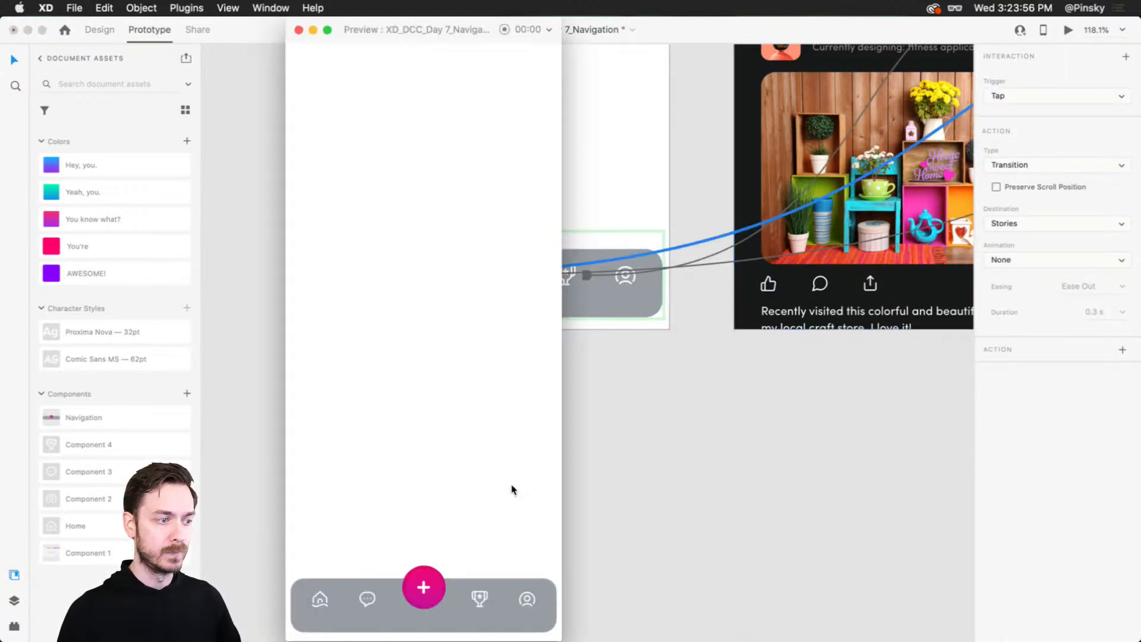
pyautogui.click(318, 599)
pyautogui.press('super+w')
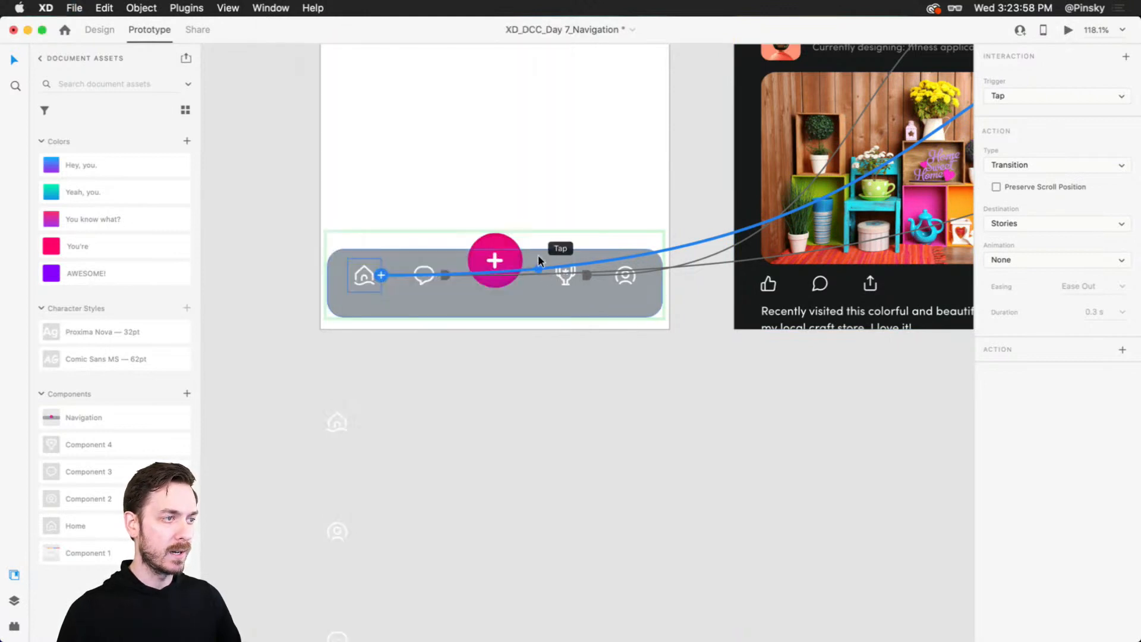
# - Copy the Navigation component onto the Profile, Friends, Stories and Messages artboards
pyautogui.press('super+1')
pyautogui.press('Escape')
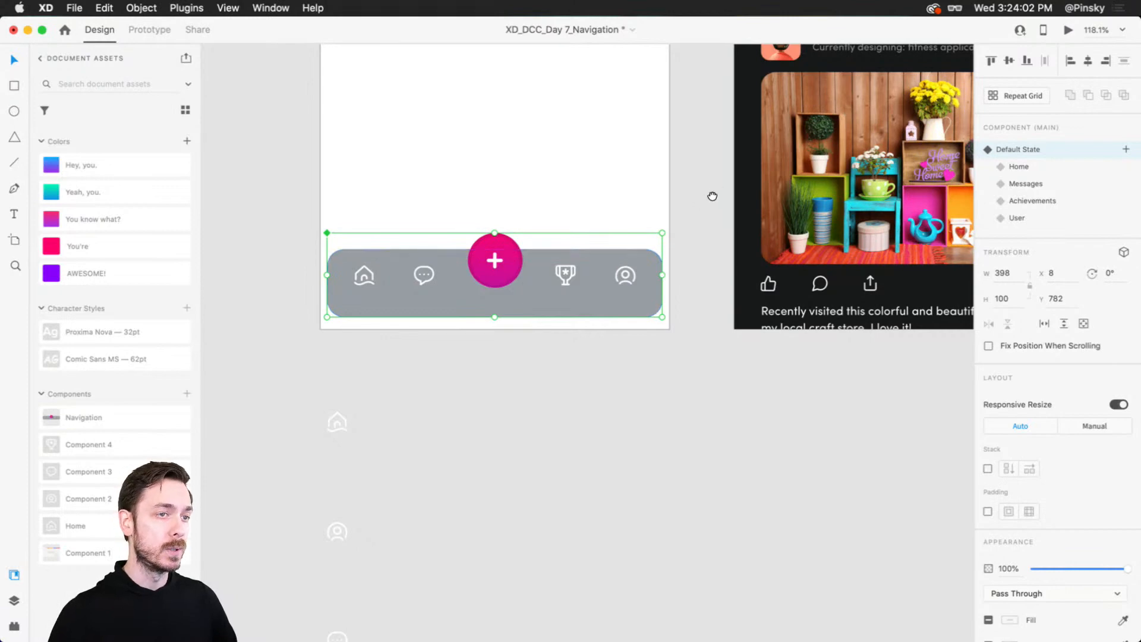
pyautogui.hscroll(5, 711, 193)
pyautogui.scroll(-5, 677, 344)
pyautogui.scroll(-5, 780, 320)
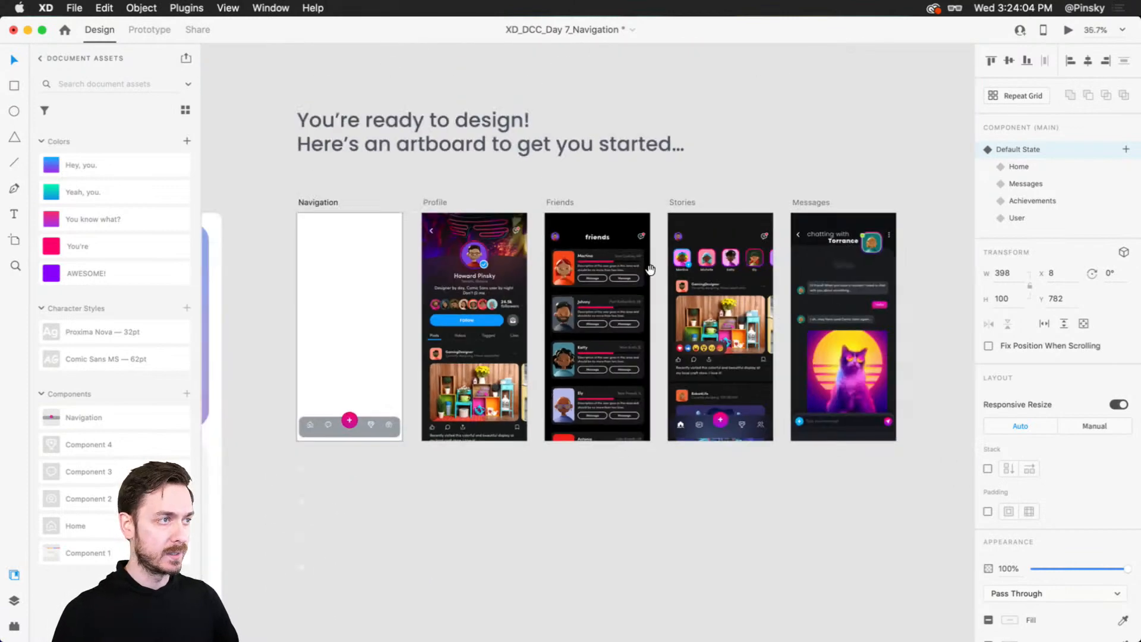
pyautogui.hscroll(3, 547, 390)
pyautogui.moveTo(336, 179); pyautogui.dragTo(853, 440)
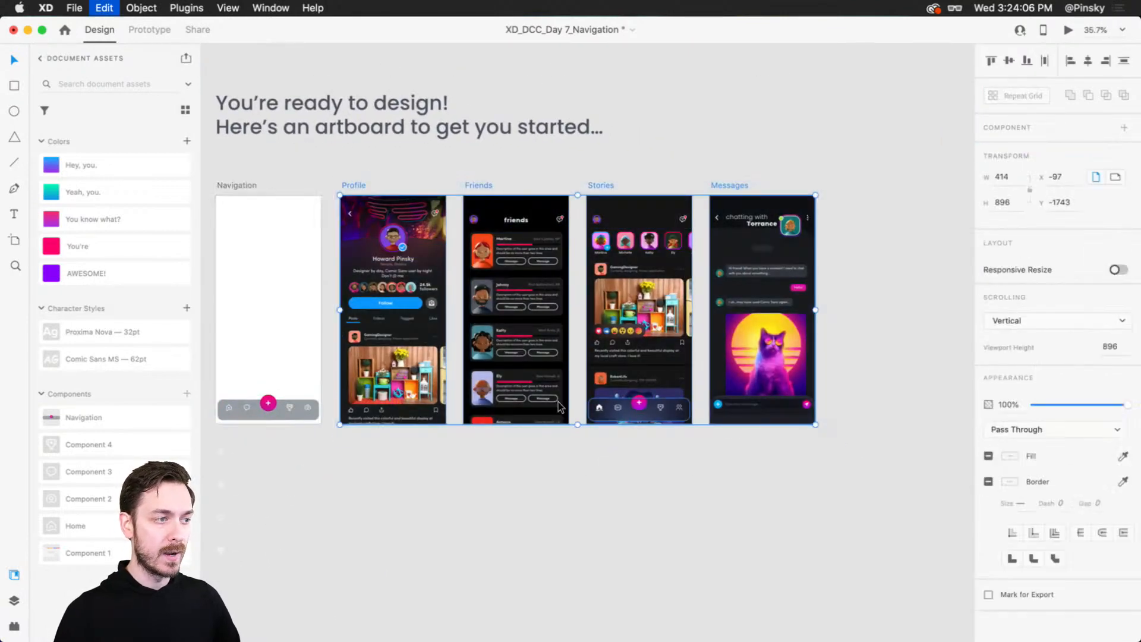
pyautogui.press('super+v')
pyautogui.press('Escape')
# - Move the message input group on the Messages artboard up to Y 698 so it clears the navigation bar
pyautogui.scroll(10, 770, 416)
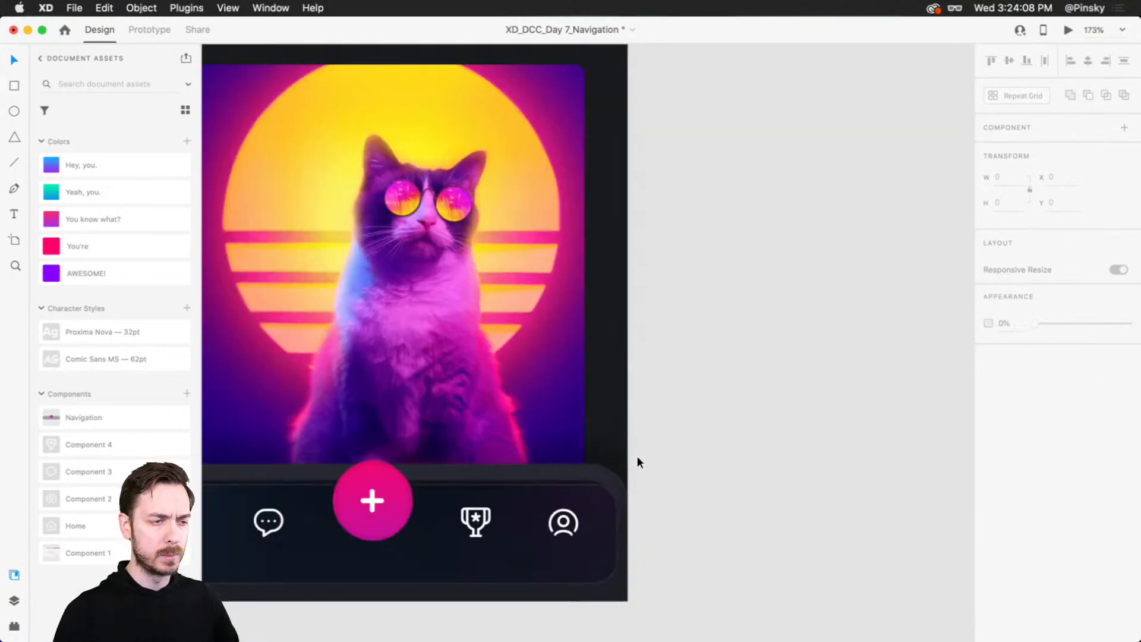
pyautogui.moveTo(582, 469); pyautogui.dragTo(746, 328)
pyautogui.moveTo(742, 327); pyautogui.dragTo(744, 217)
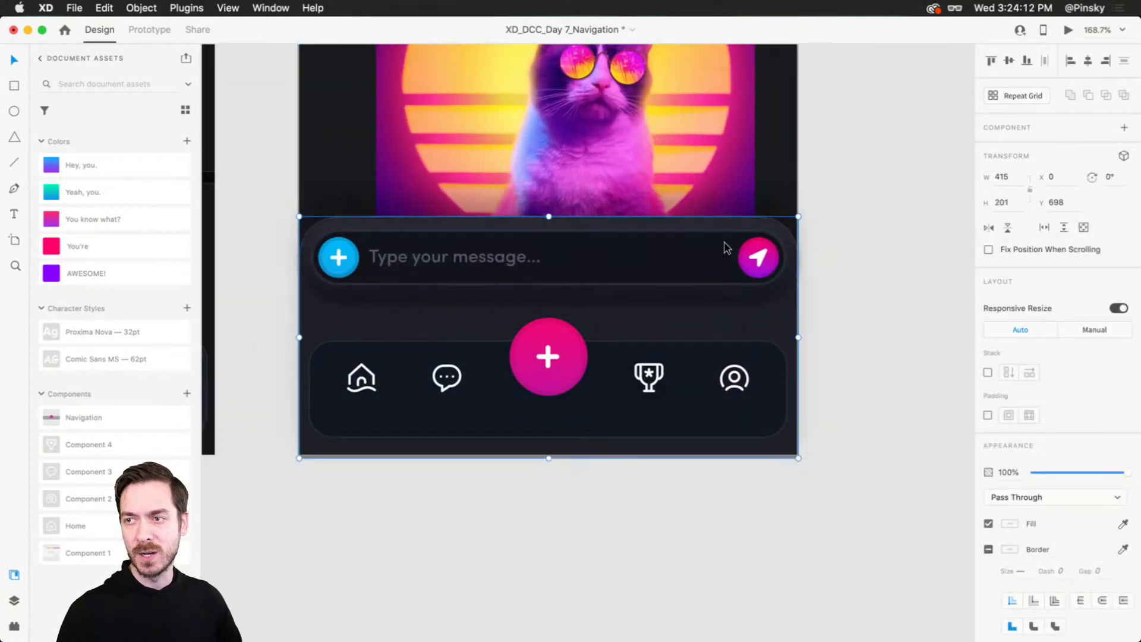
# - Remove the old navigation bar from the Stories artboard, keeping the new Navigation instance at X 8, Y 782
pyautogui.scroll(-5, 726, 247)
pyautogui.click(458, 387)
pyautogui.hscroll(-5, 569, 385)
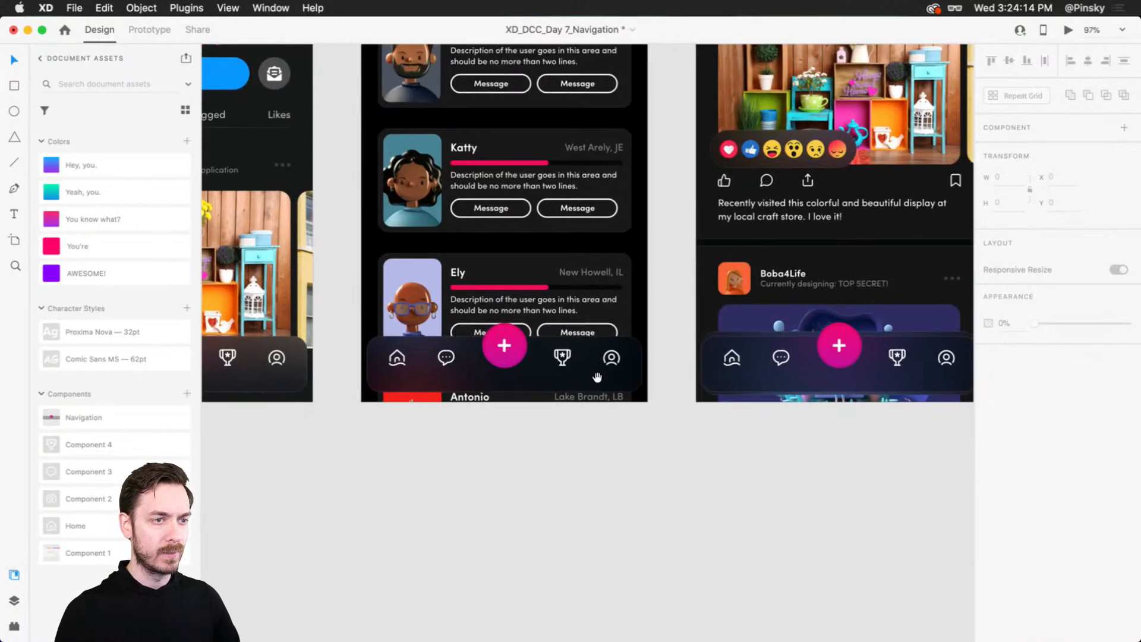
pyautogui.moveTo(839, 360)
pyautogui.mouseDown()
pyautogui.moveTo(820, 453)
pyautogui.moveTo(844, 372)
pyautogui.mouseUp()
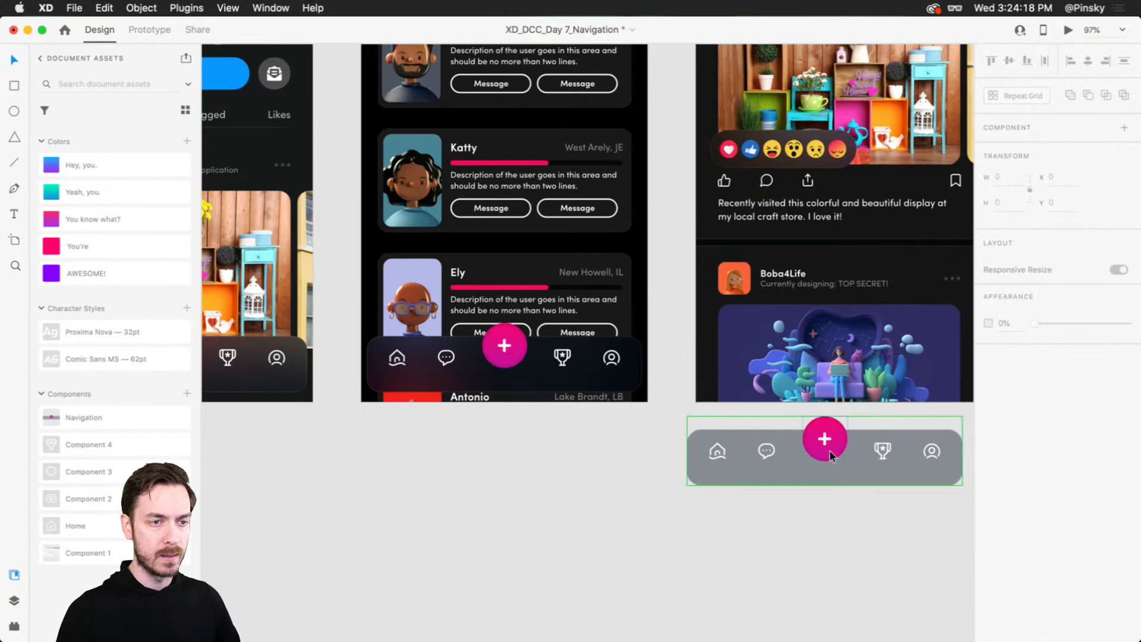
pyautogui.moveTo(830, 451); pyautogui.dragTo(844, 358)
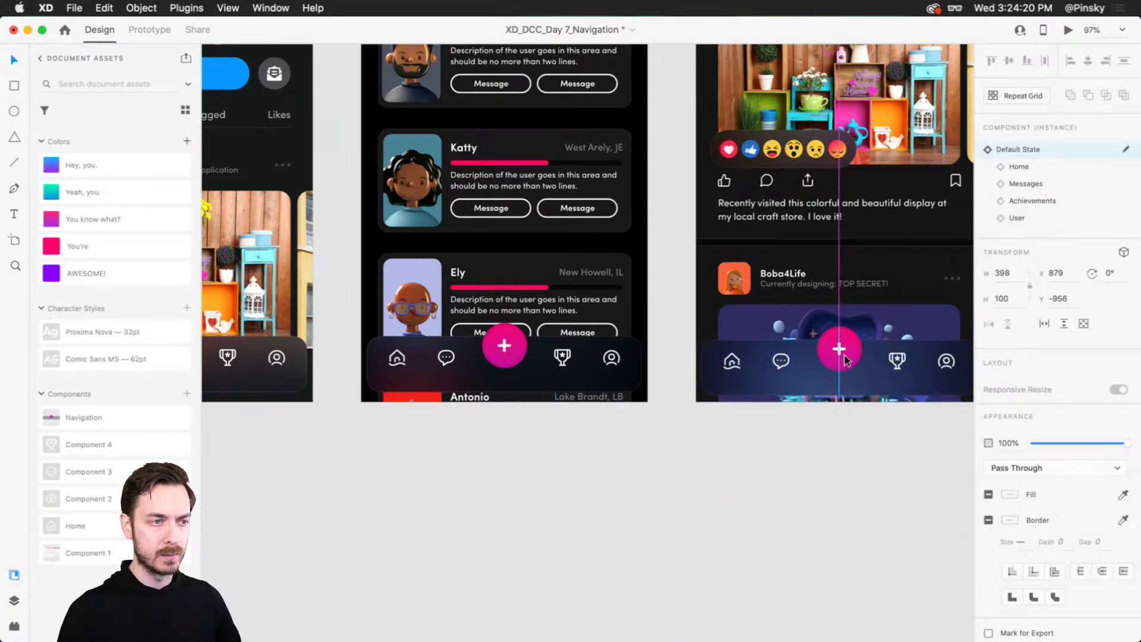
pyautogui.press('super+z')
pyautogui.press('super+shift+z')
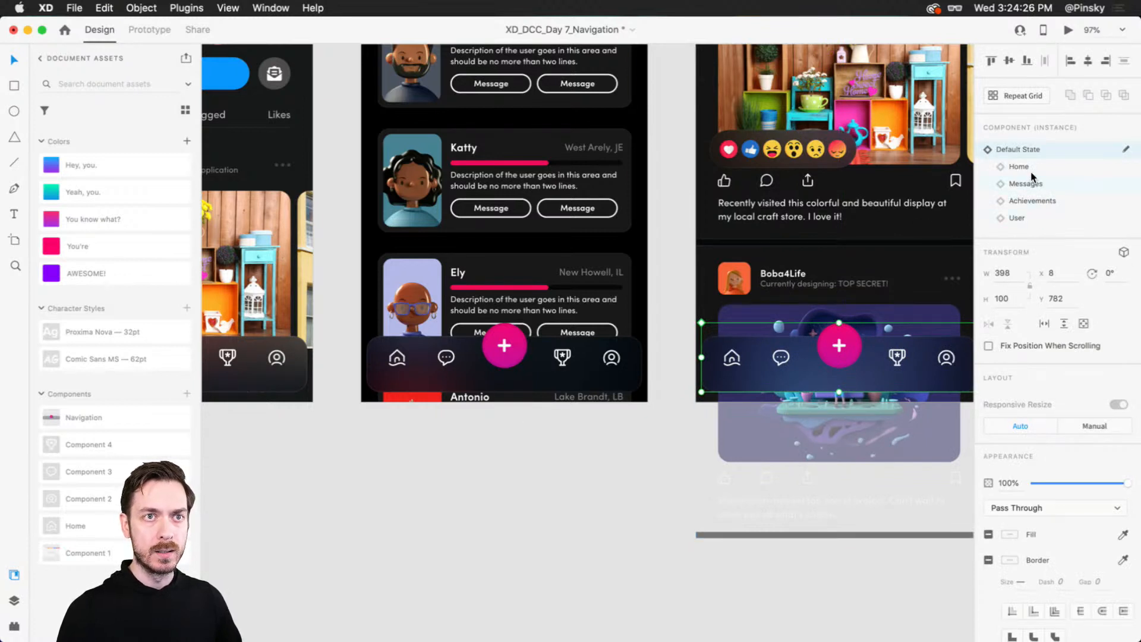
# - Set the Navigation instances to Home on Stories, Achievements on Friends, Messages on Messages and User on Profile
pyautogui.click(1011, 167)
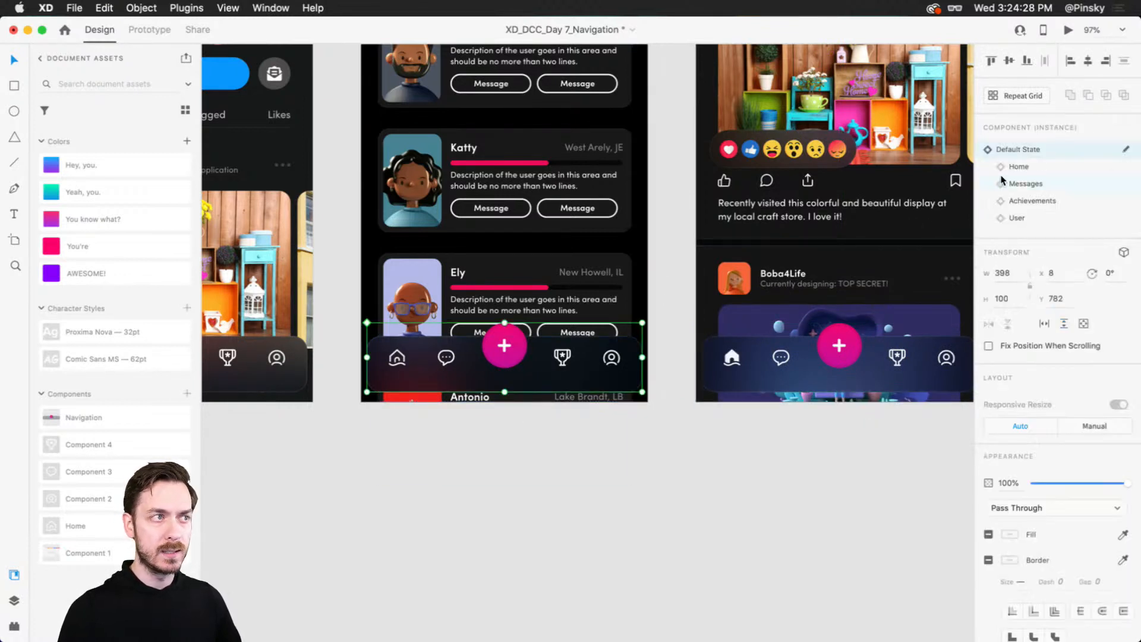
pyautogui.click(1040, 199)
pyautogui.moveTo(818, 291); pyautogui.dragTo(945, 244)
pyautogui.click(747, 352)
pyautogui.click(1055, 186)
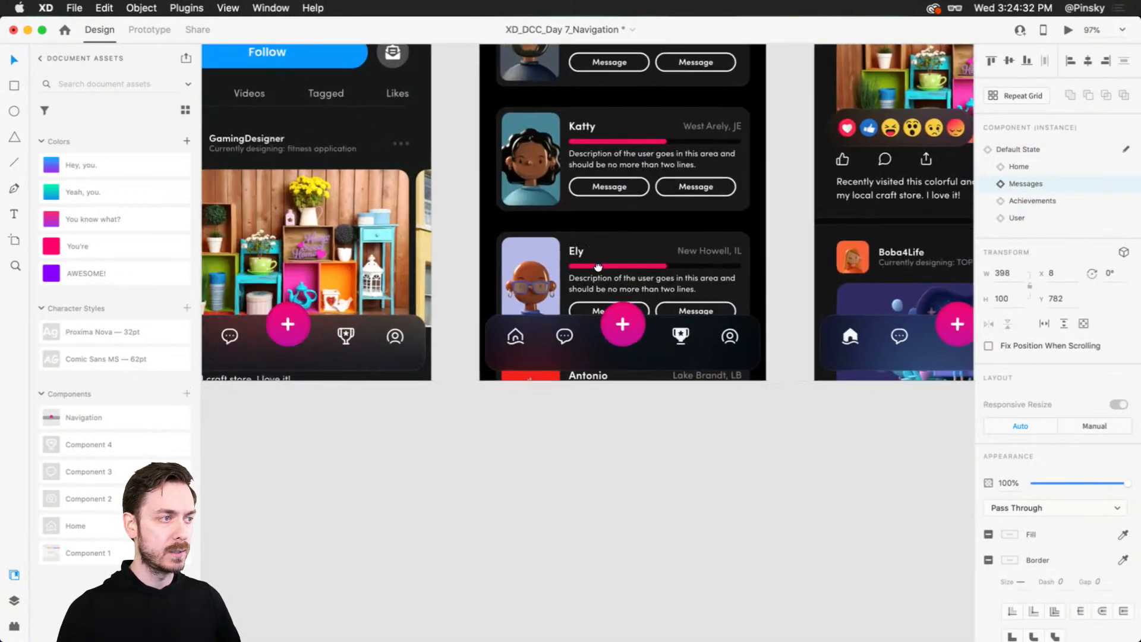
pyautogui.moveTo(599, 267); pyautogui.dragTo(851, 240)
pyautogui.click(622, 312)
pyautogui.click(1017, 217)
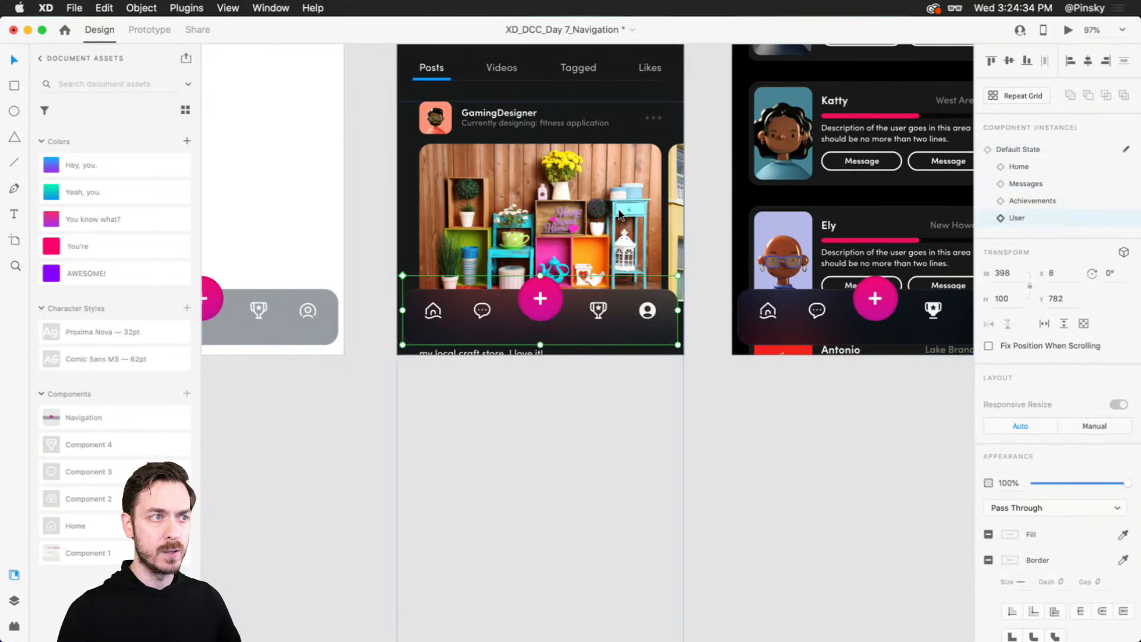
# - Preview the Profile artboard with its navigation bar and inspect the interaction on its profile icon
pyautogui.press('super+Return')
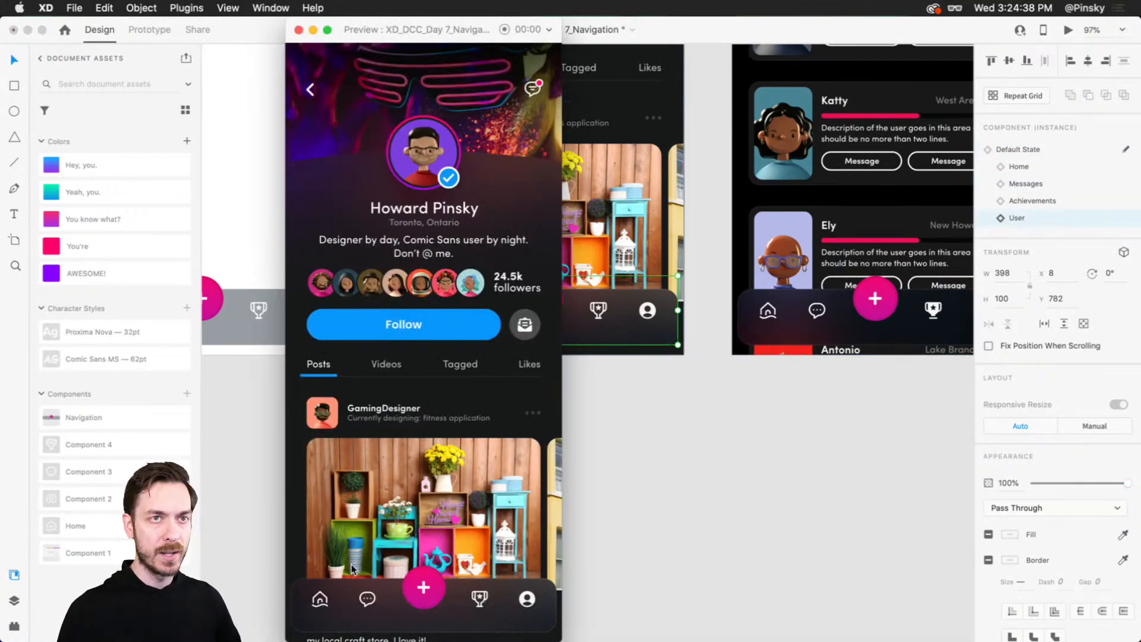
pyautogui.press('super+w')
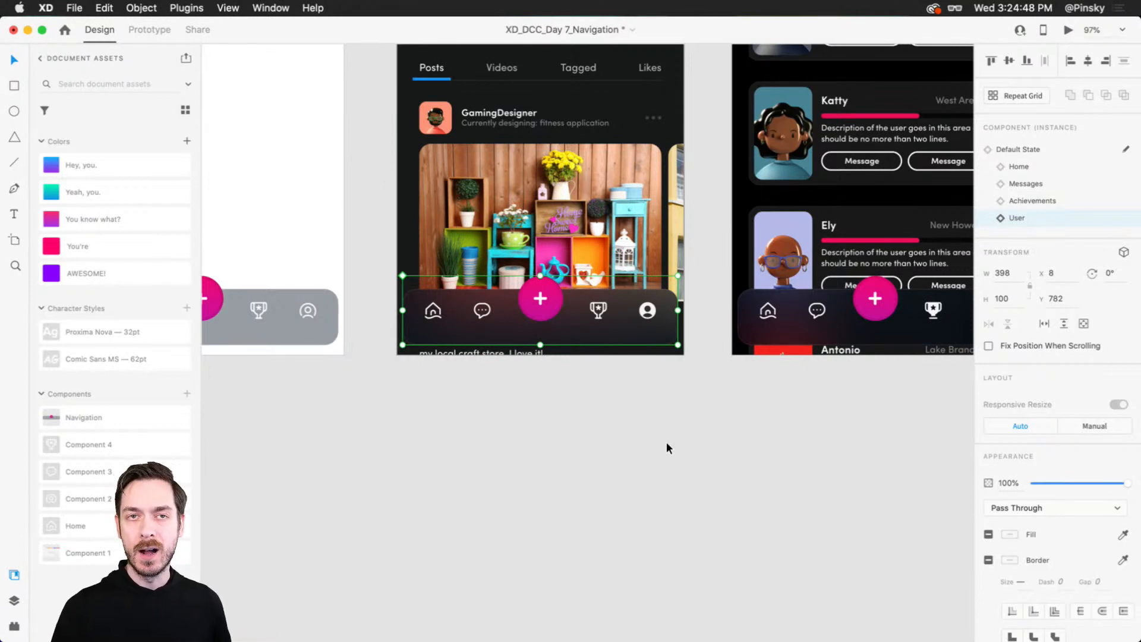
pyautogui.click(149, 30)
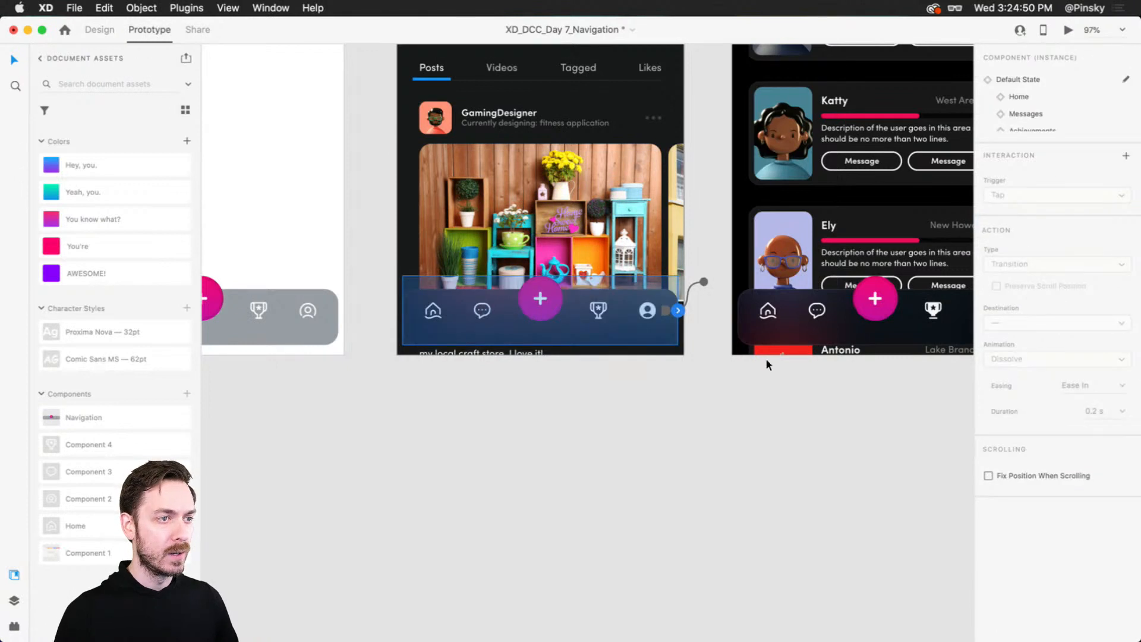
pyautogui.doubleClick(648, 313)
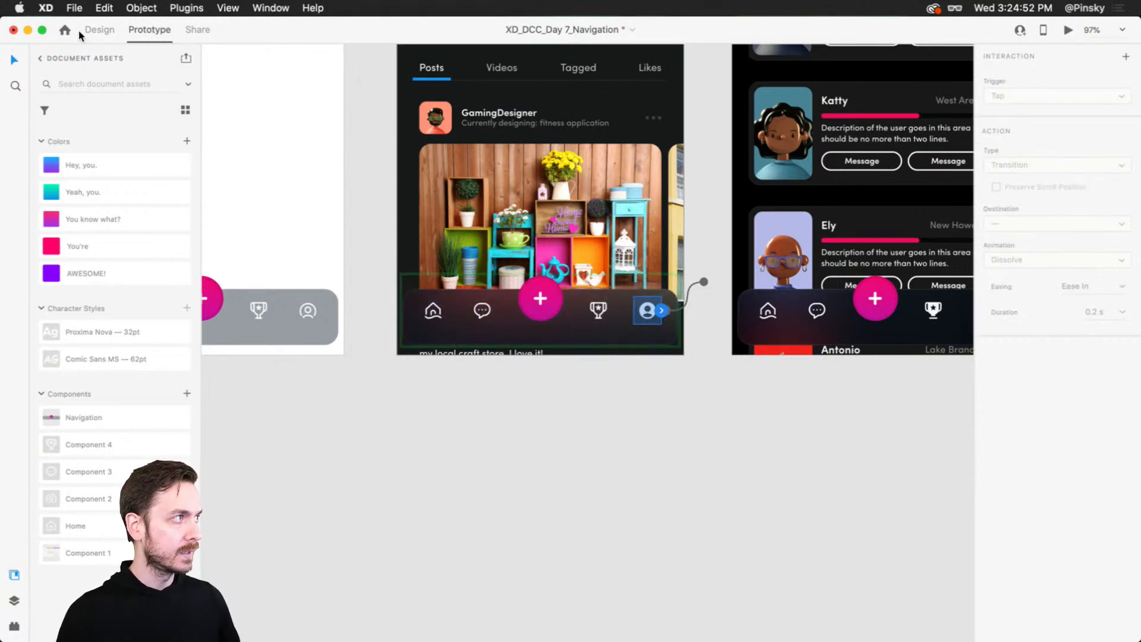
pyautogui.press('super+1')
pyautogui.press('Escape')
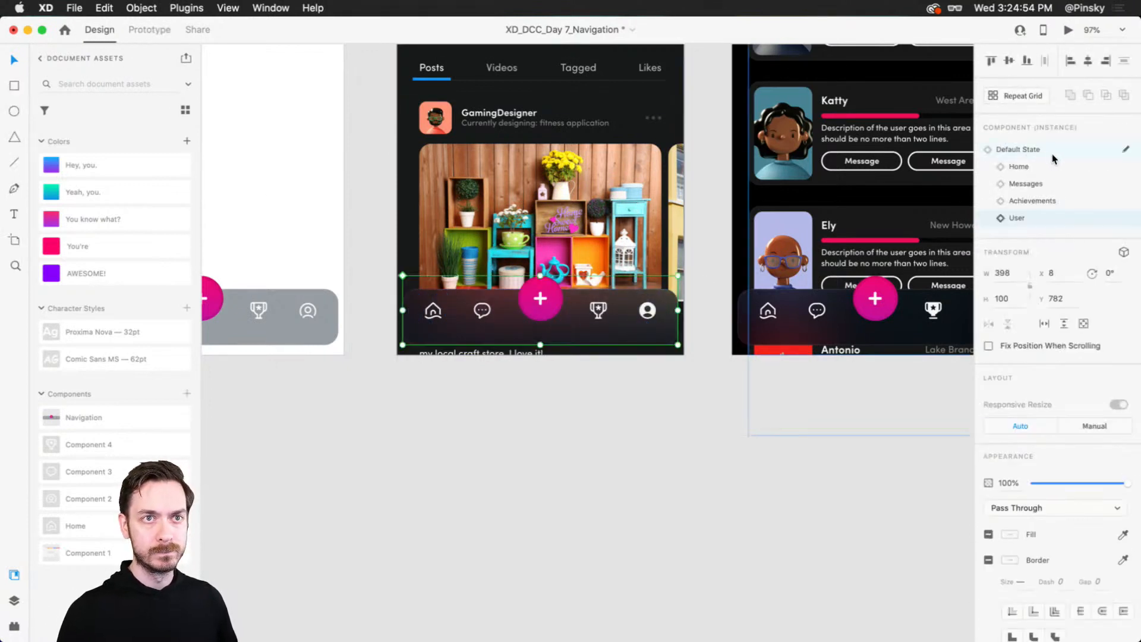
# - Inspect the home icon nested in the main Navigation component's Default State
pyautogui.hscroll(-10, 482, 338)
pyautogui.click(490, 289)
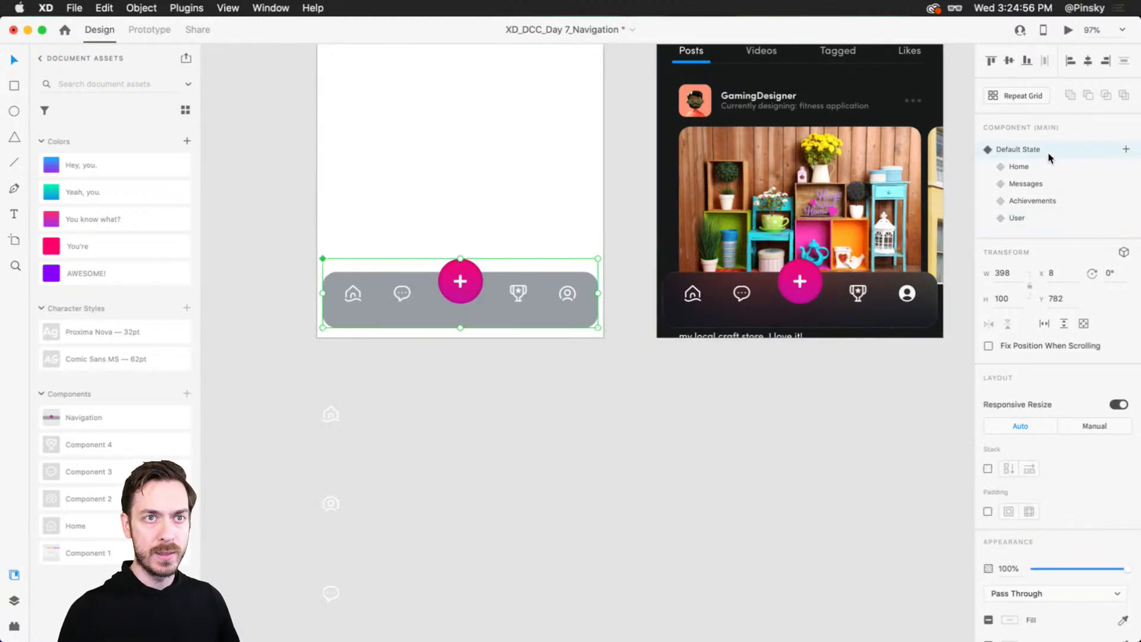
pyautogui.doubleClick(359, 297)
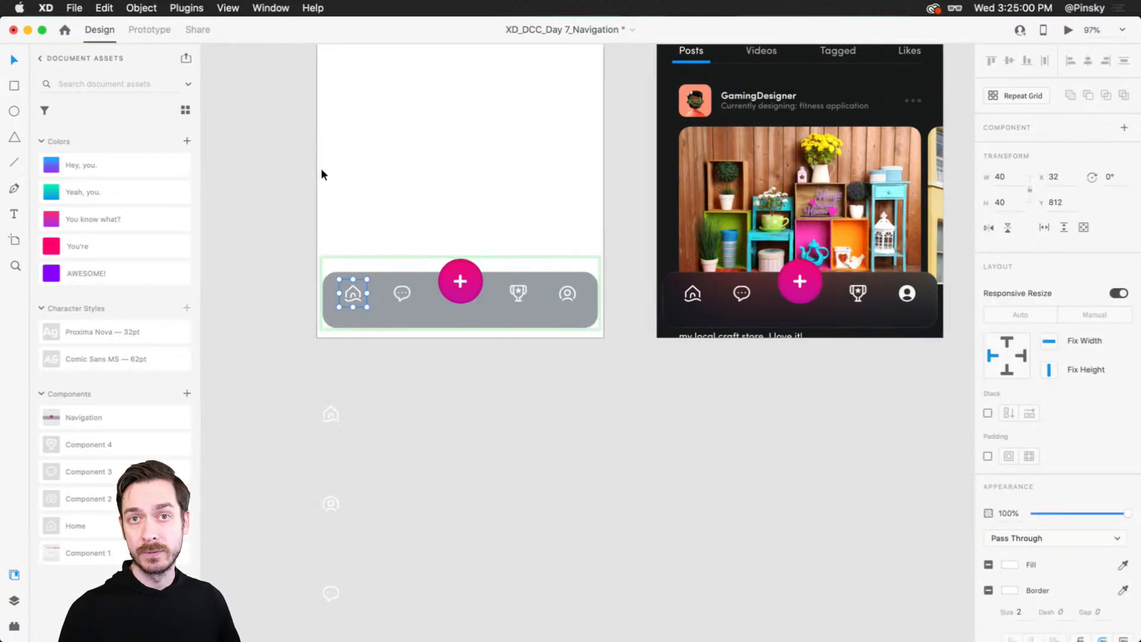
pyautogui.click(709, 448)
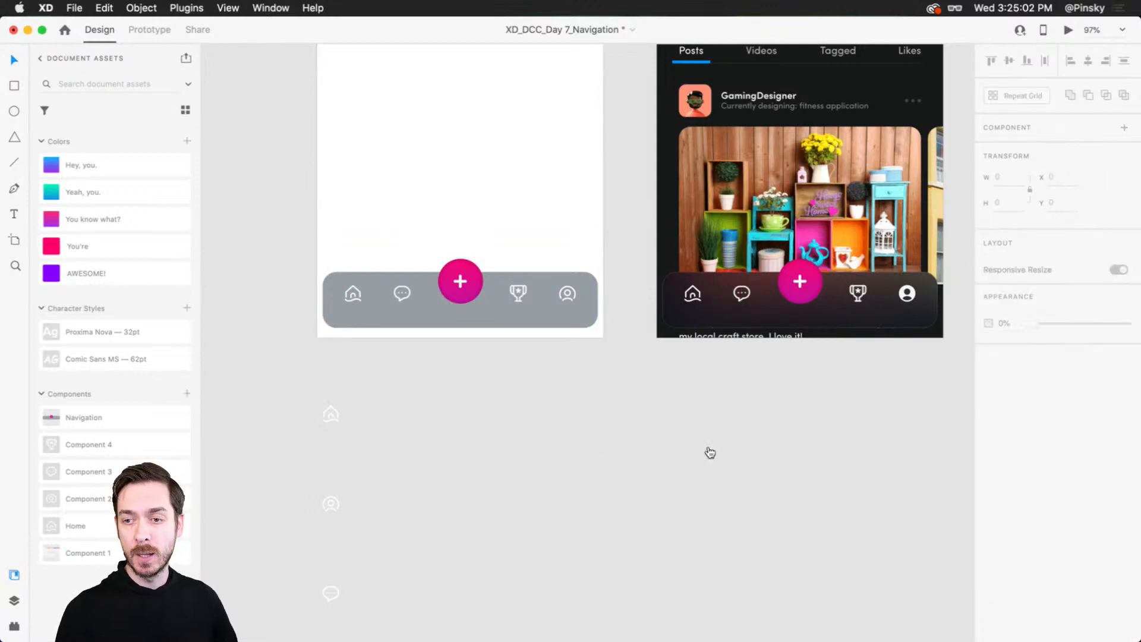
# - Switch to Safari and copy the link of the navigation bar tutorial video from the YouTube channel
pyautogui.press('super+Tab')
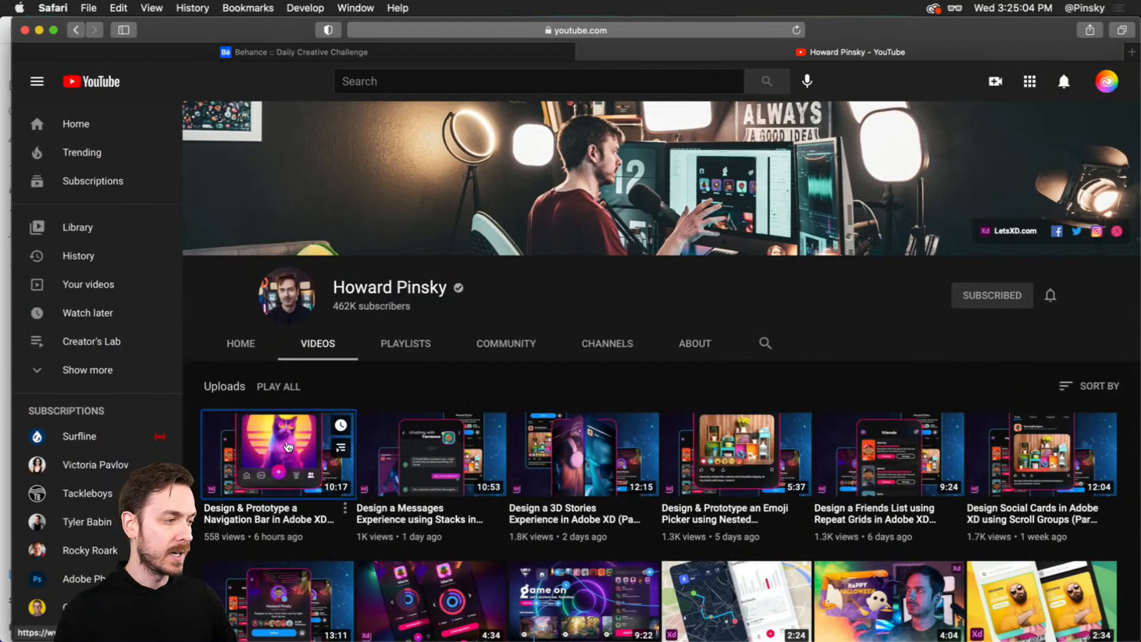
pyautogui.rightClick(284, 445)
pyautogui.click(341, 449)
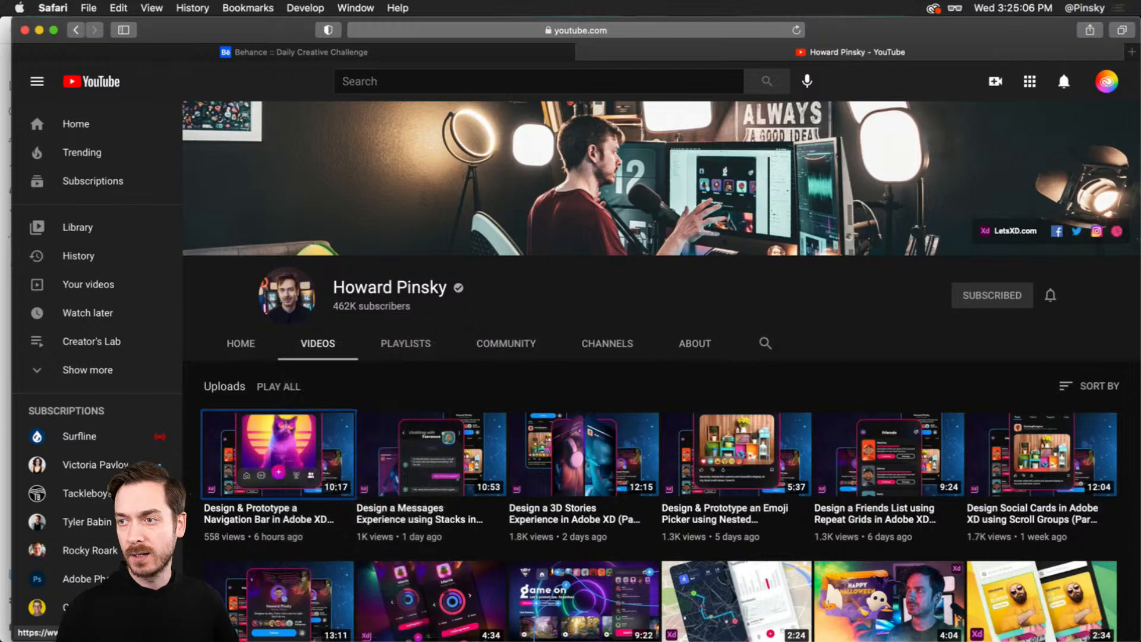
pyautogui.press('super+Tab')
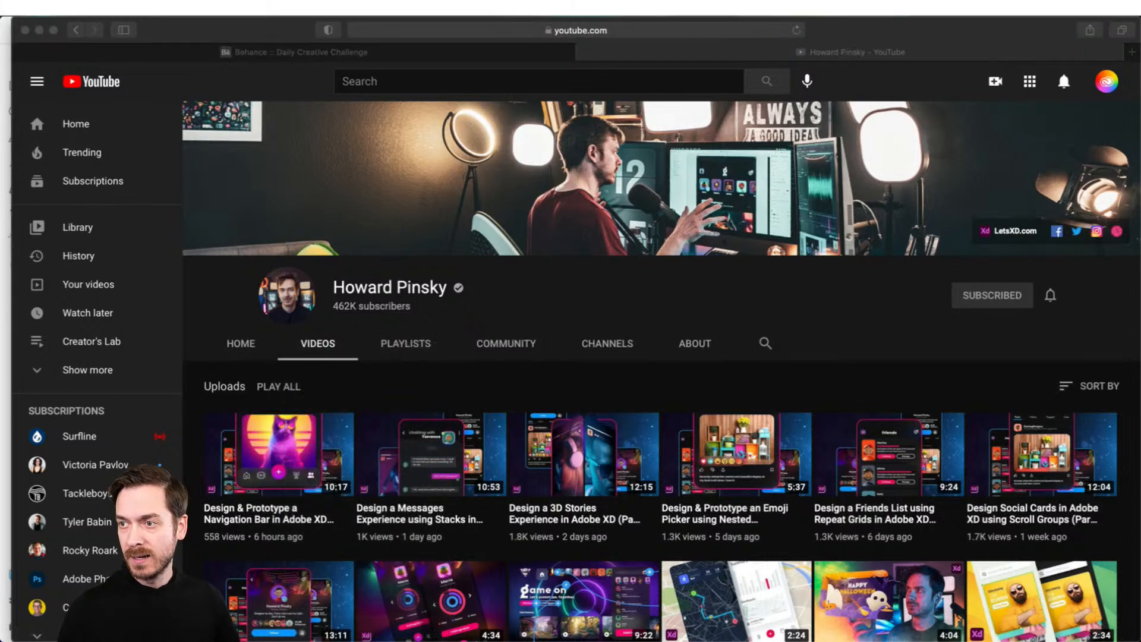